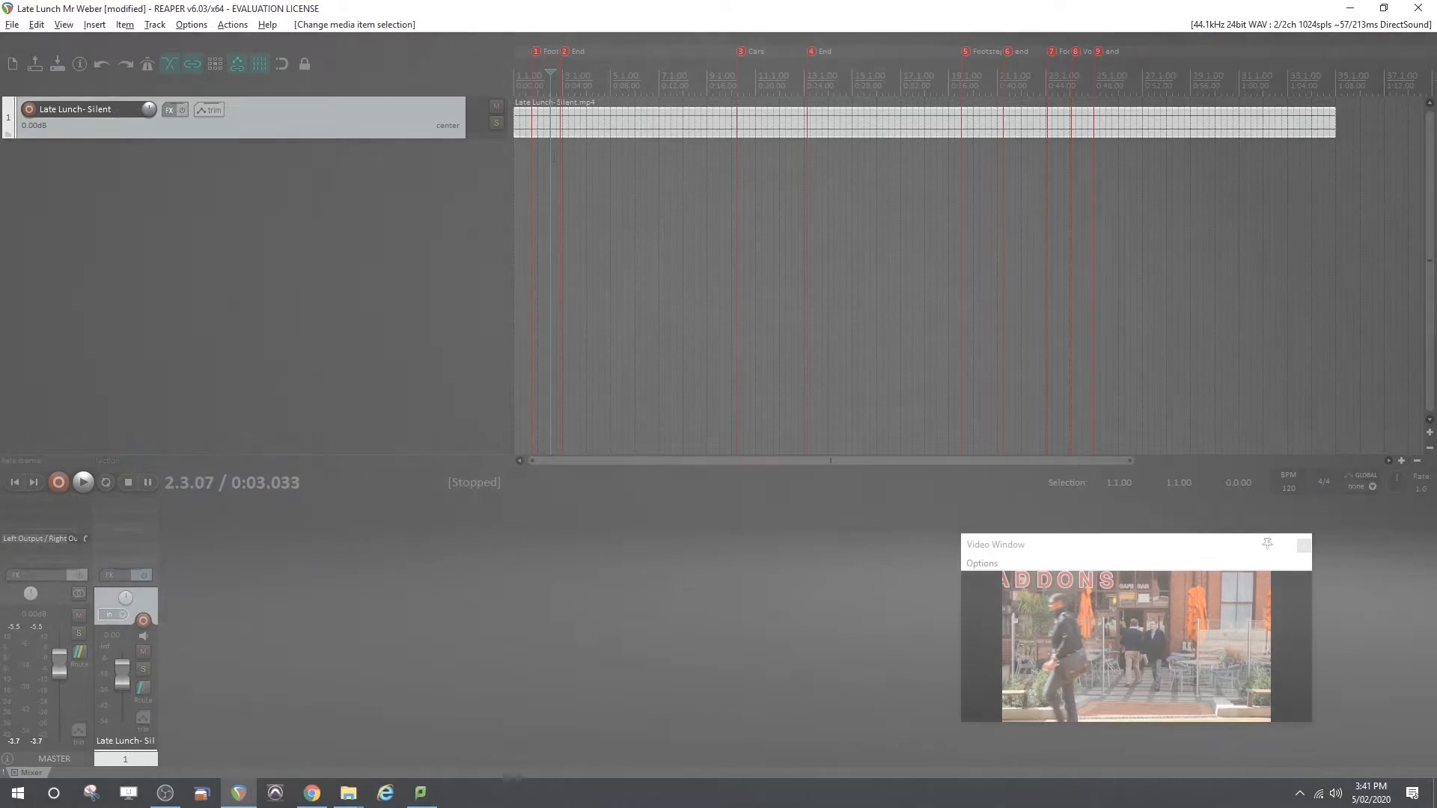
Play the silent video's opening from the first footsteps marker to examine the foreground walker's movement
{"action": "left_click", "coordinate": [608, 167]}
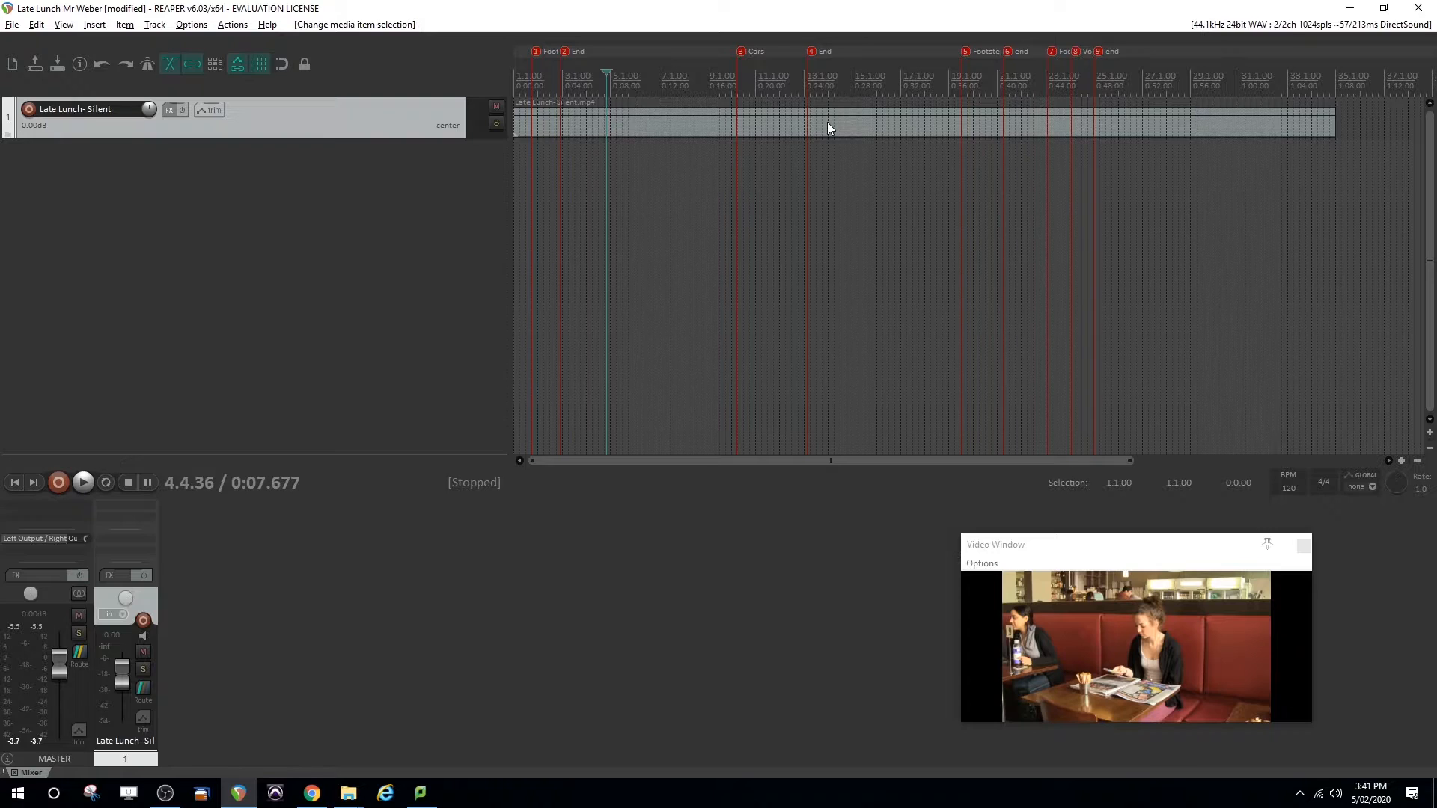
{"action": "key", "text": "Home"}
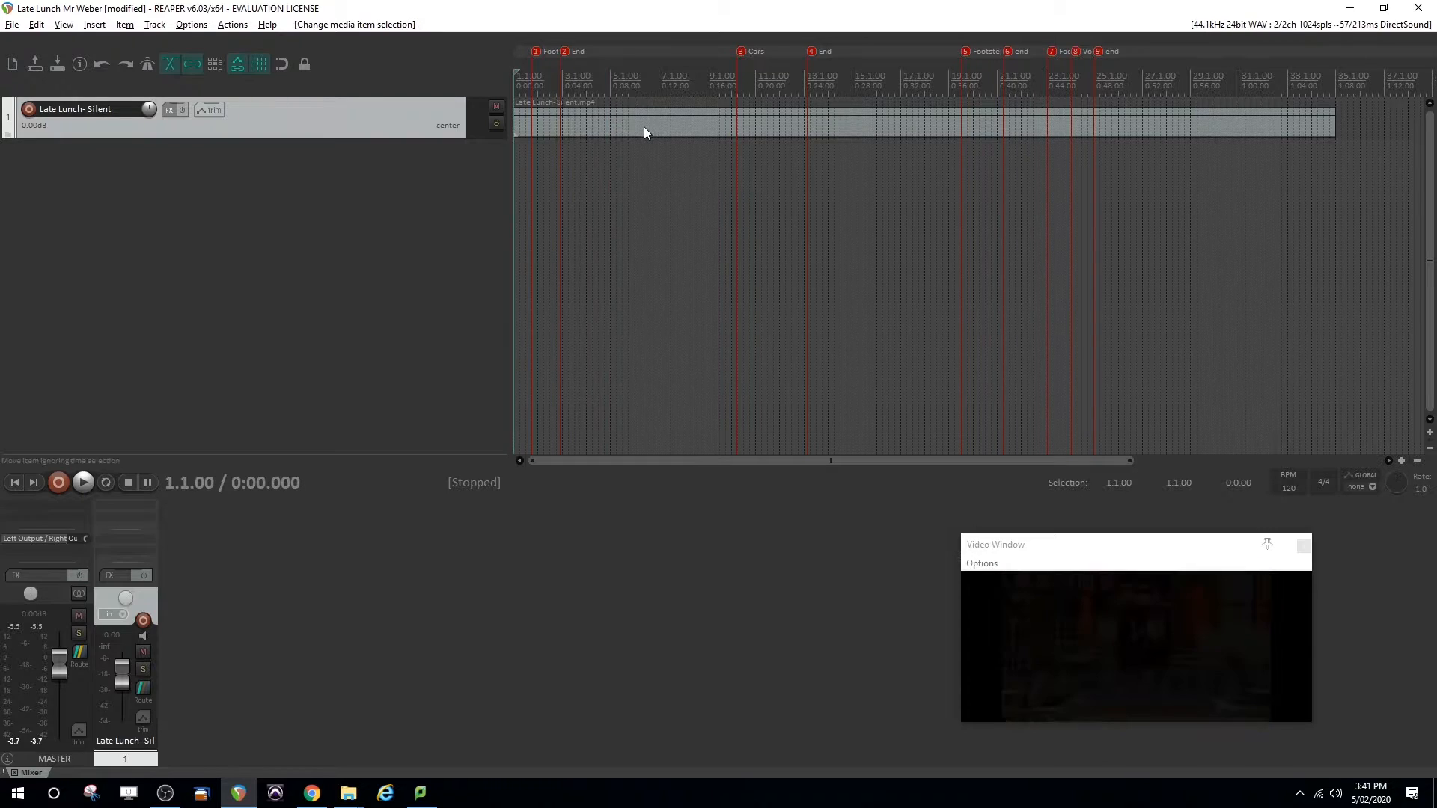
{"action": "left_click", "coordinate": [532, 121]}
{"action": "key", "text": "space"}
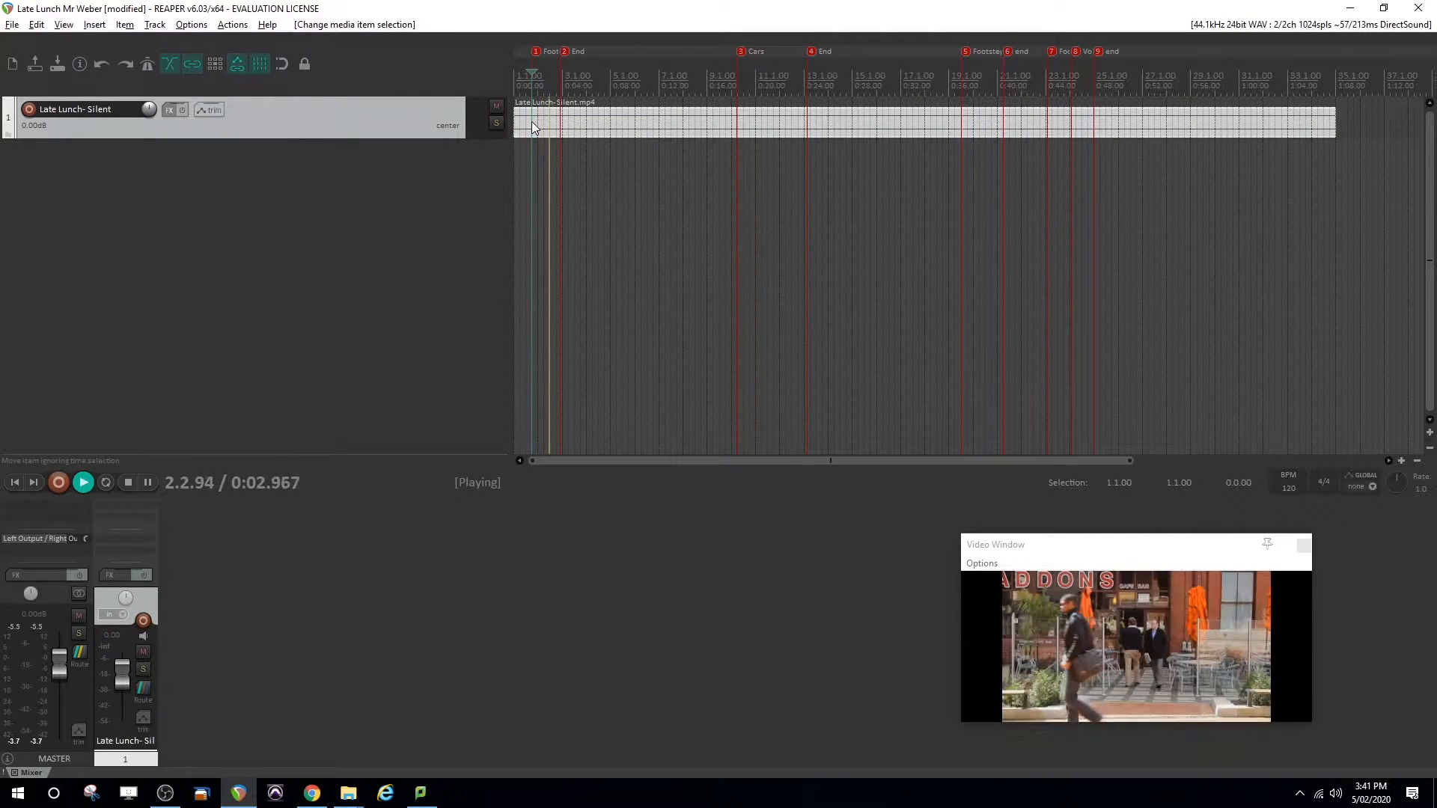
{"action": "key", "text": "space"}
{"action": "key", "text": "space"}
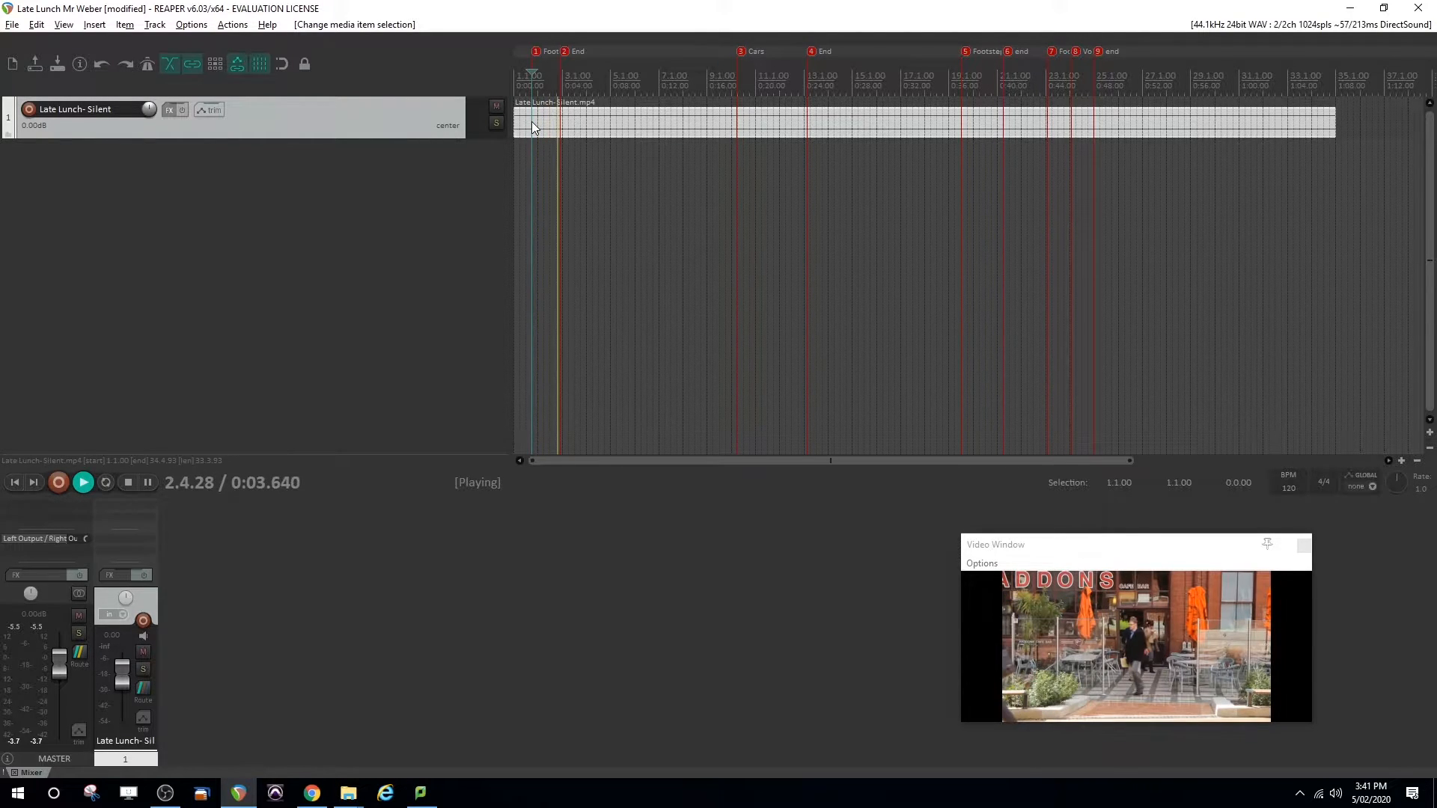
{"action": "key", "text": "space"}
{"action": "key", "text": "space"}
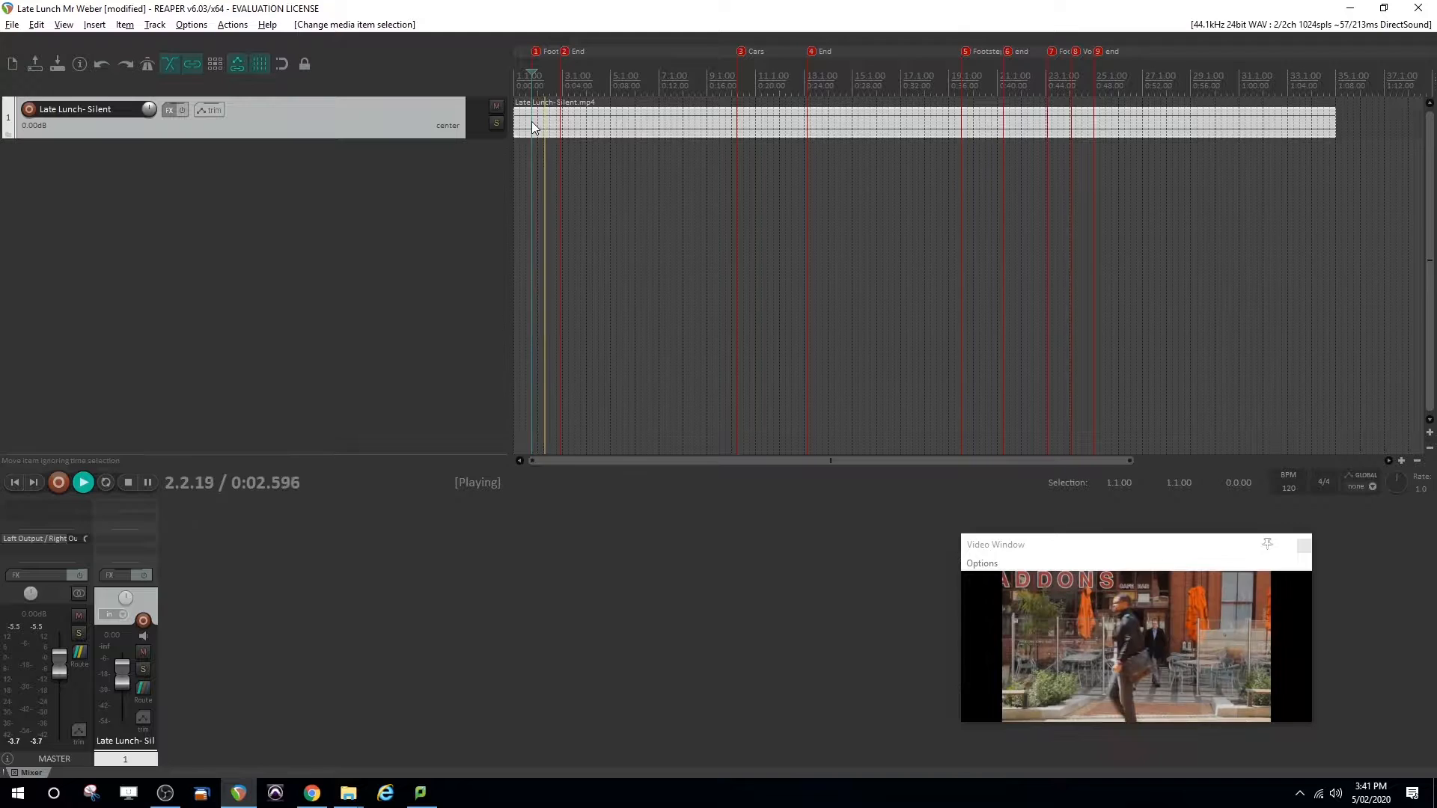
{"action": "key", "text": "space"}
Add a record-armed track named "Footsteps Fore" and turn its record monitoring off
{"action": "double_click", "coordinate": [226, 207]}
{"action": "left_click", "coordinate": [28, 152]}
{"action": "type", "text": "Foot"}
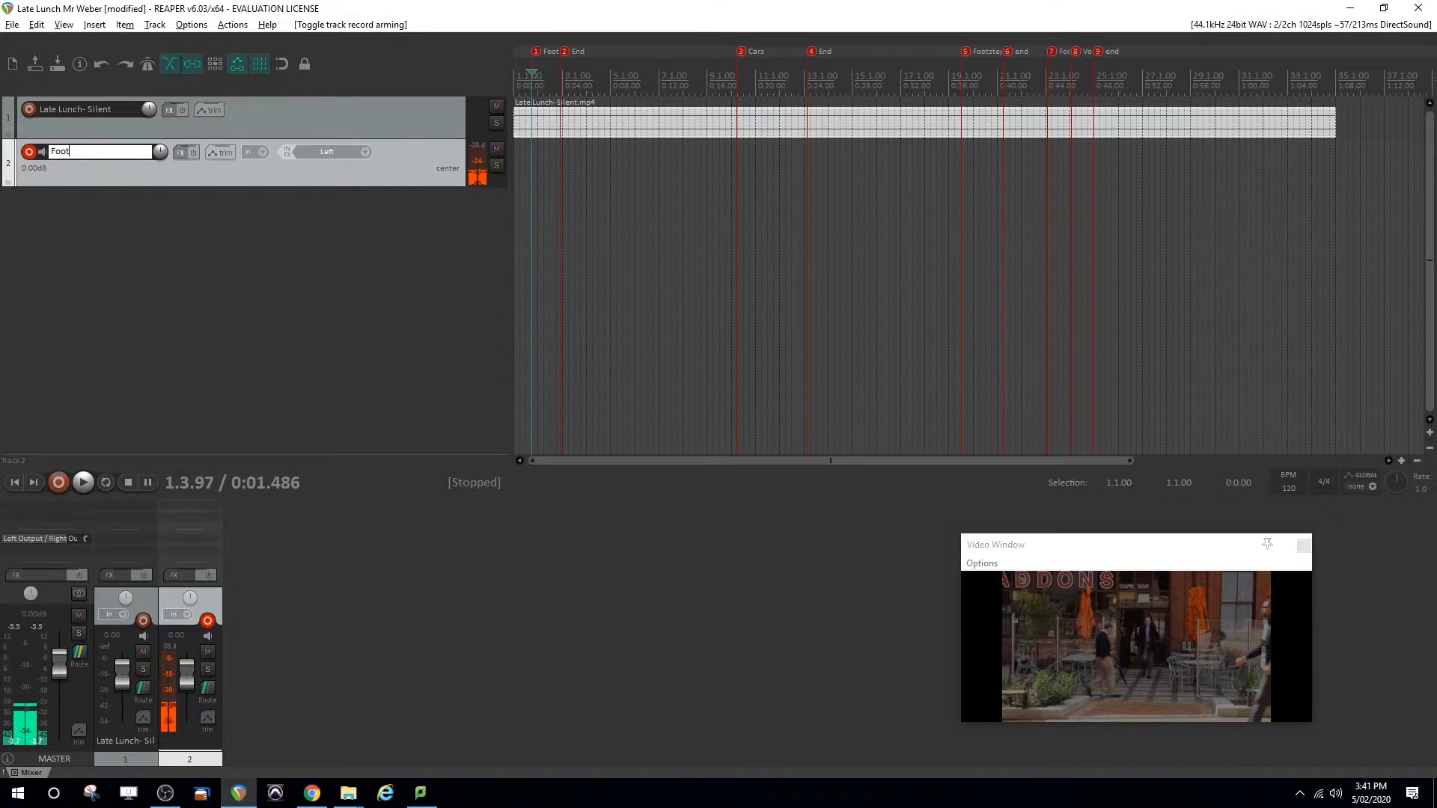
{"action": "type", "text": "steps For"}
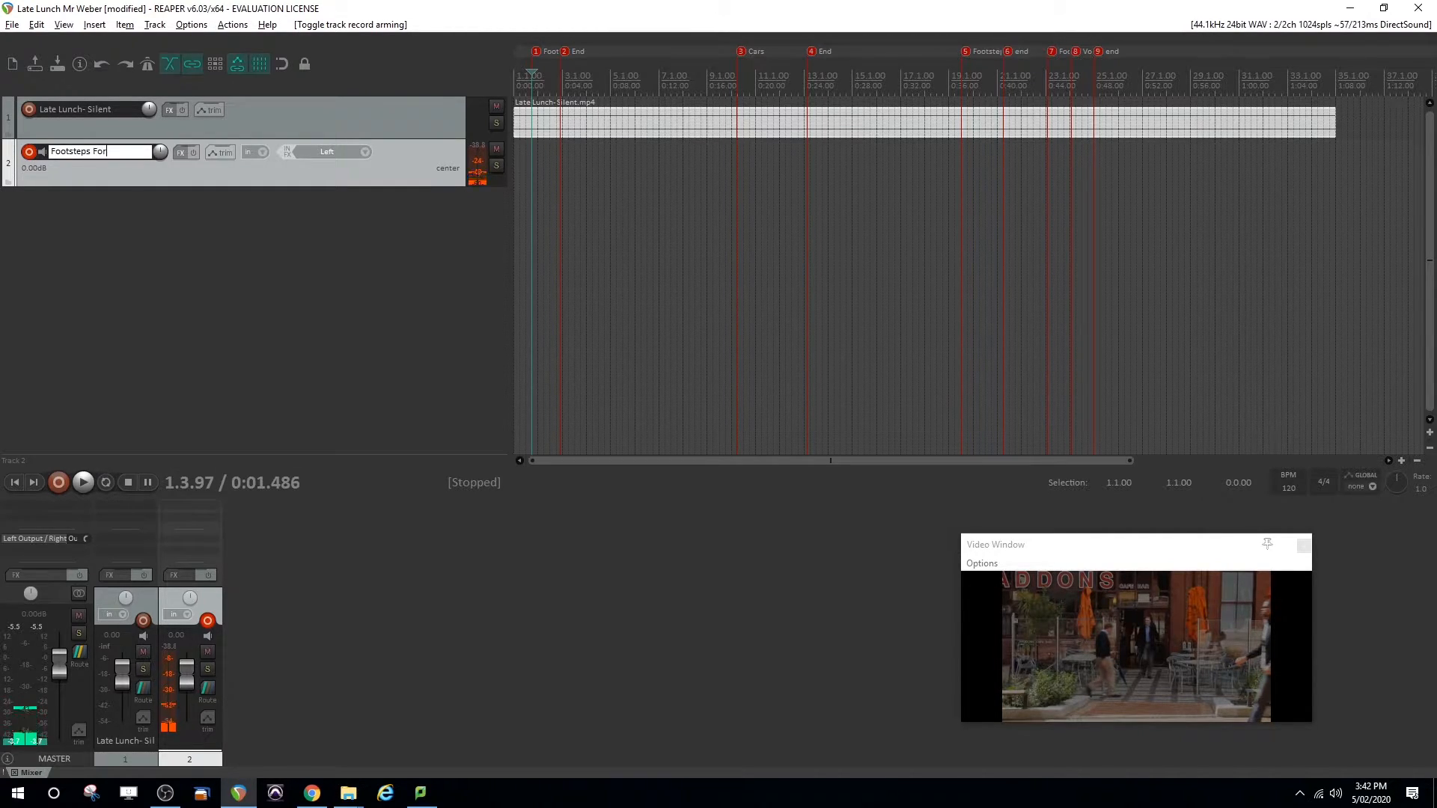
{"action": "type", "text": "e"}
{"action": "key", "text": "Return"}
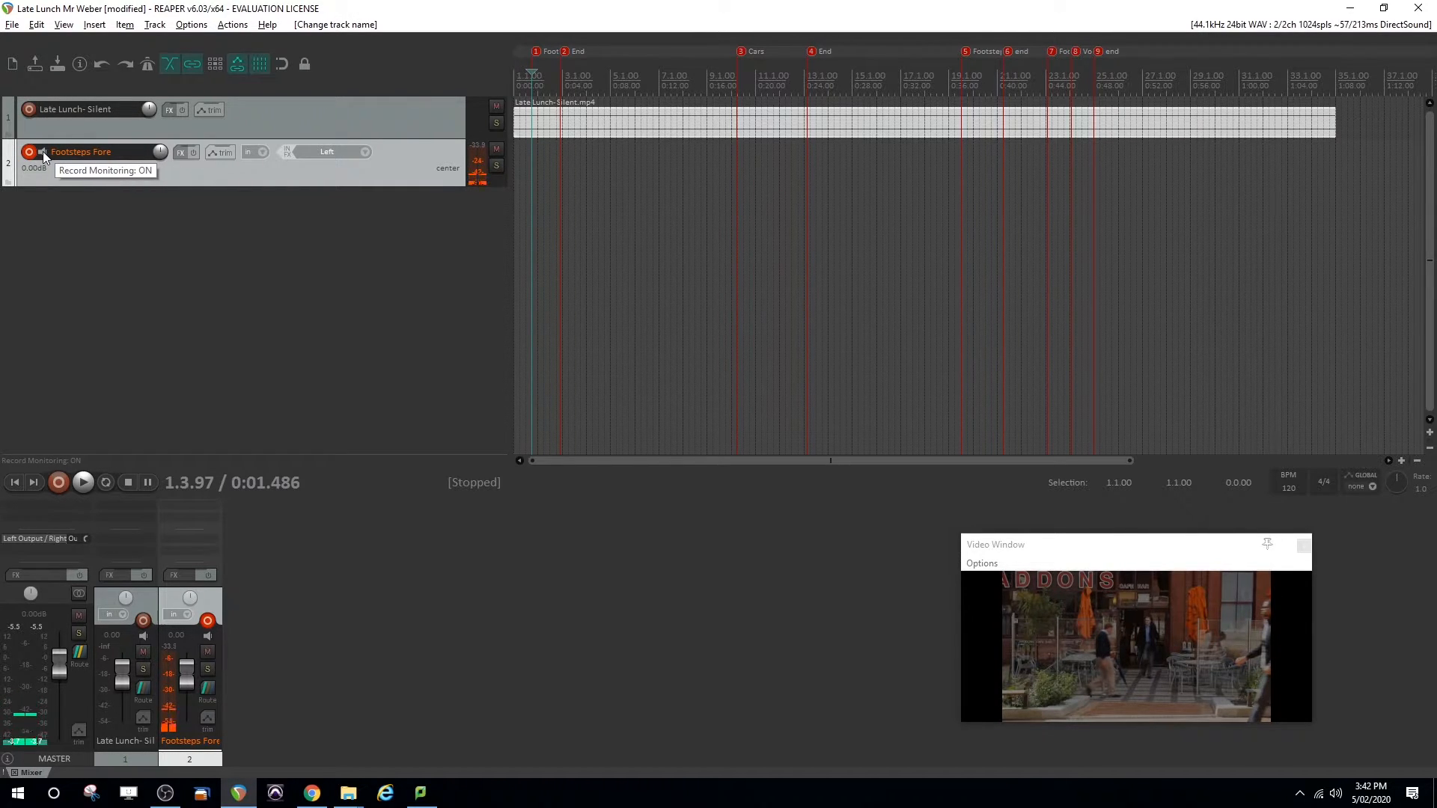
{"action": "left_click", "coordinate": [42, 151]}
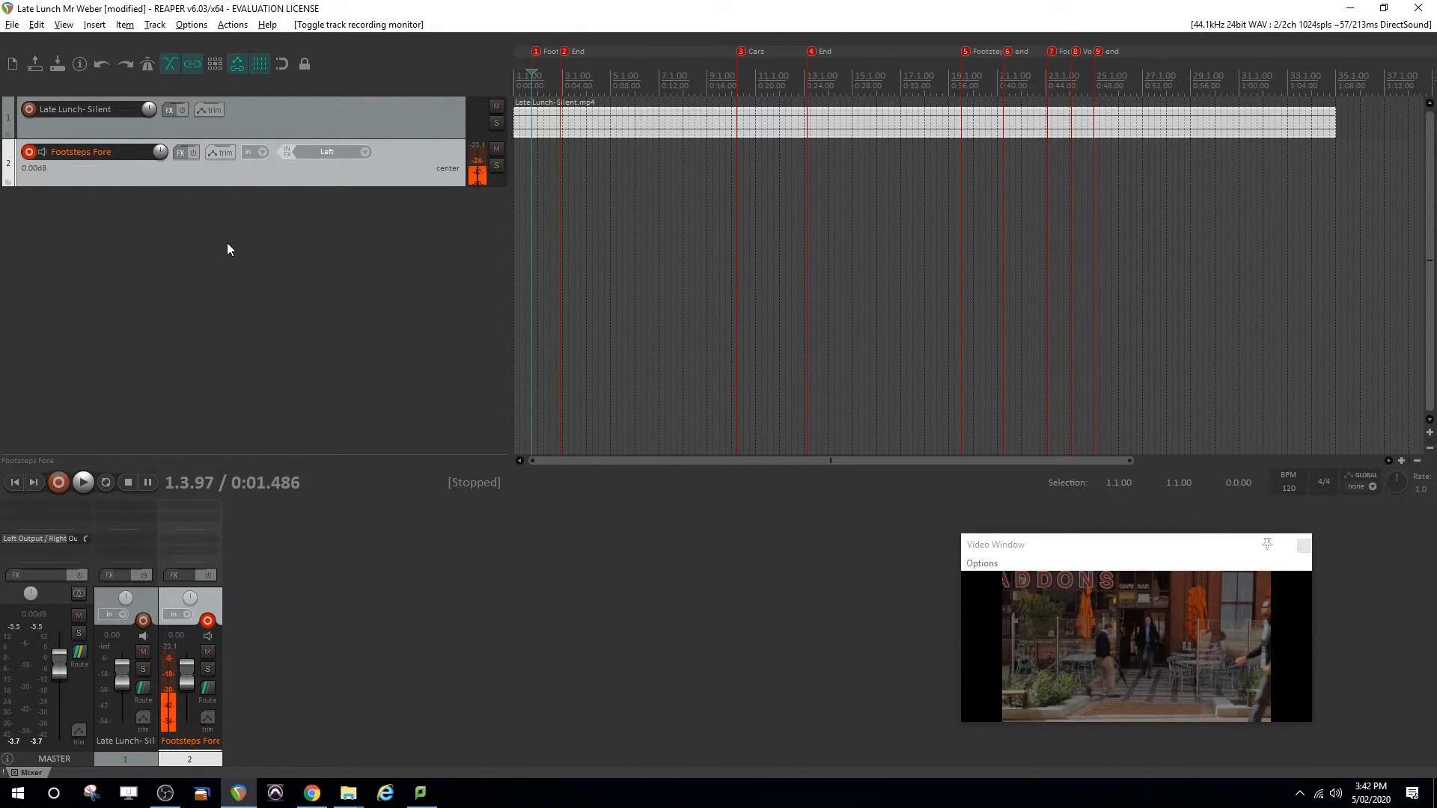
Record a footsteps take on the Footsteps Fore track from just before the first footsteps marker to just past its End marker
{"action": "left_click", "coordinate": [527, 166]}
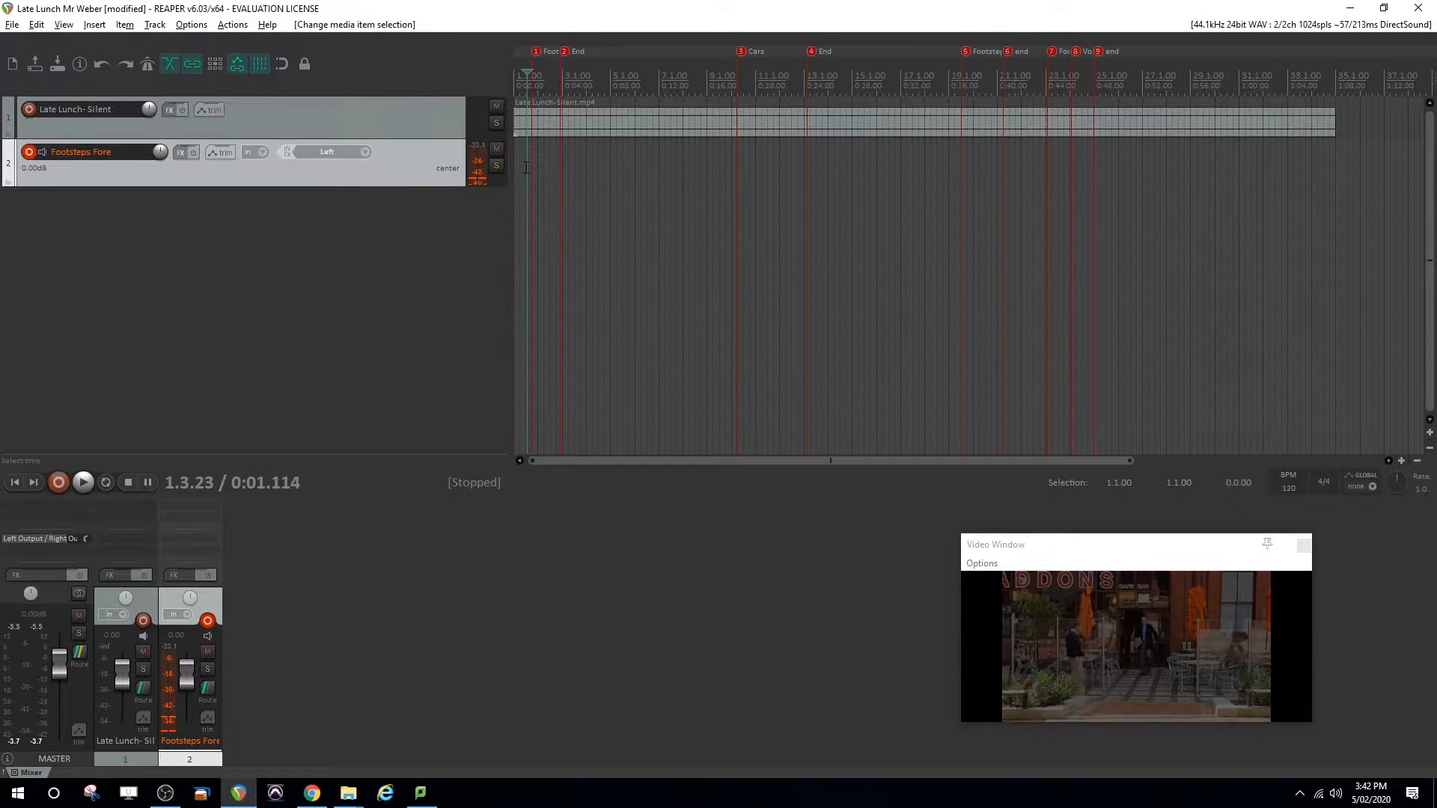
{"action": "left_click", "coordinate": [525, 172]}
{"action": "key", "text": "ctrl+r"}
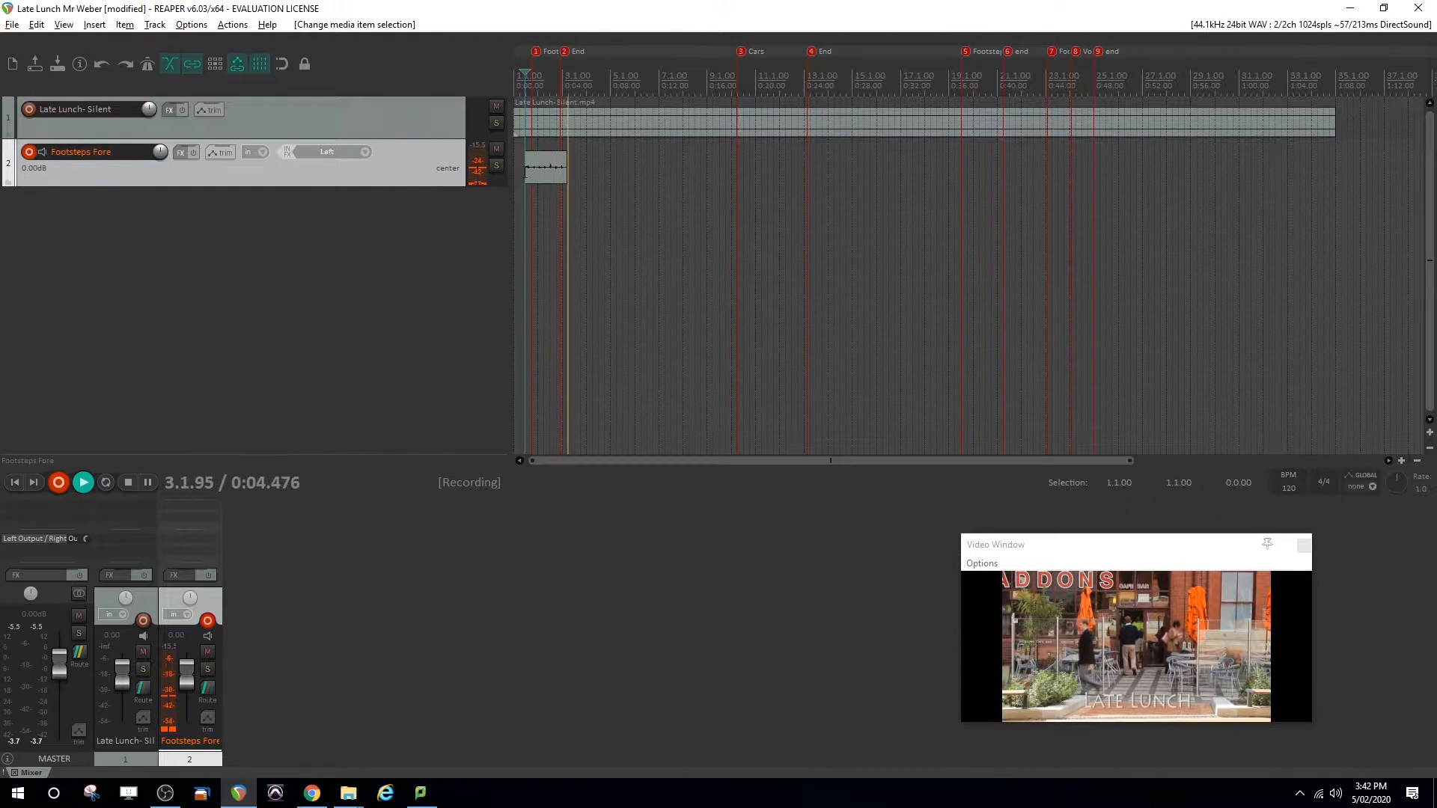
{"action": "key", "text": "space"}
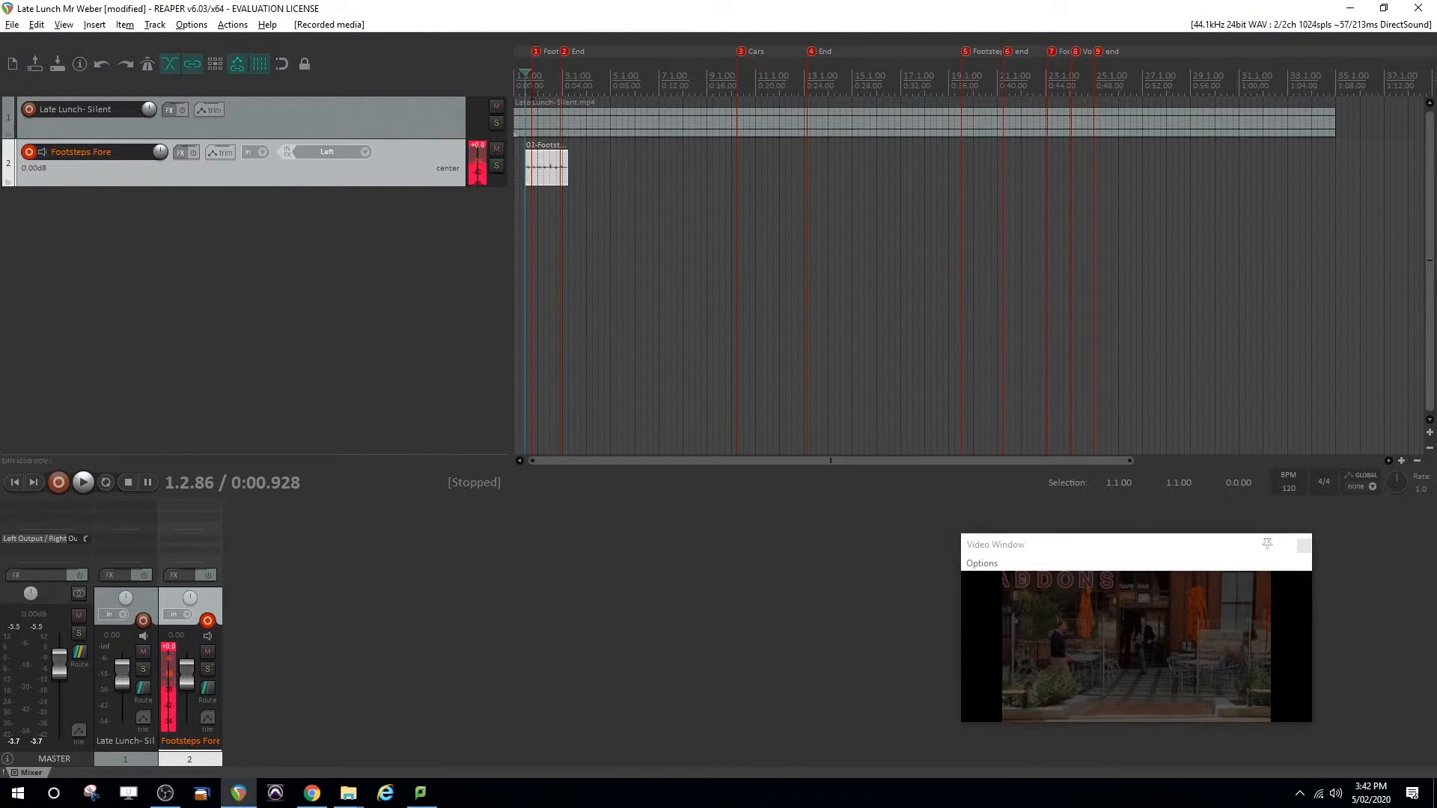
Trim the recorded footsteps clip to just outside the Footsteps Right to Left and End markers, with a short fade at each end
{"action": "left_click", "coordinate": [1401, 463]}
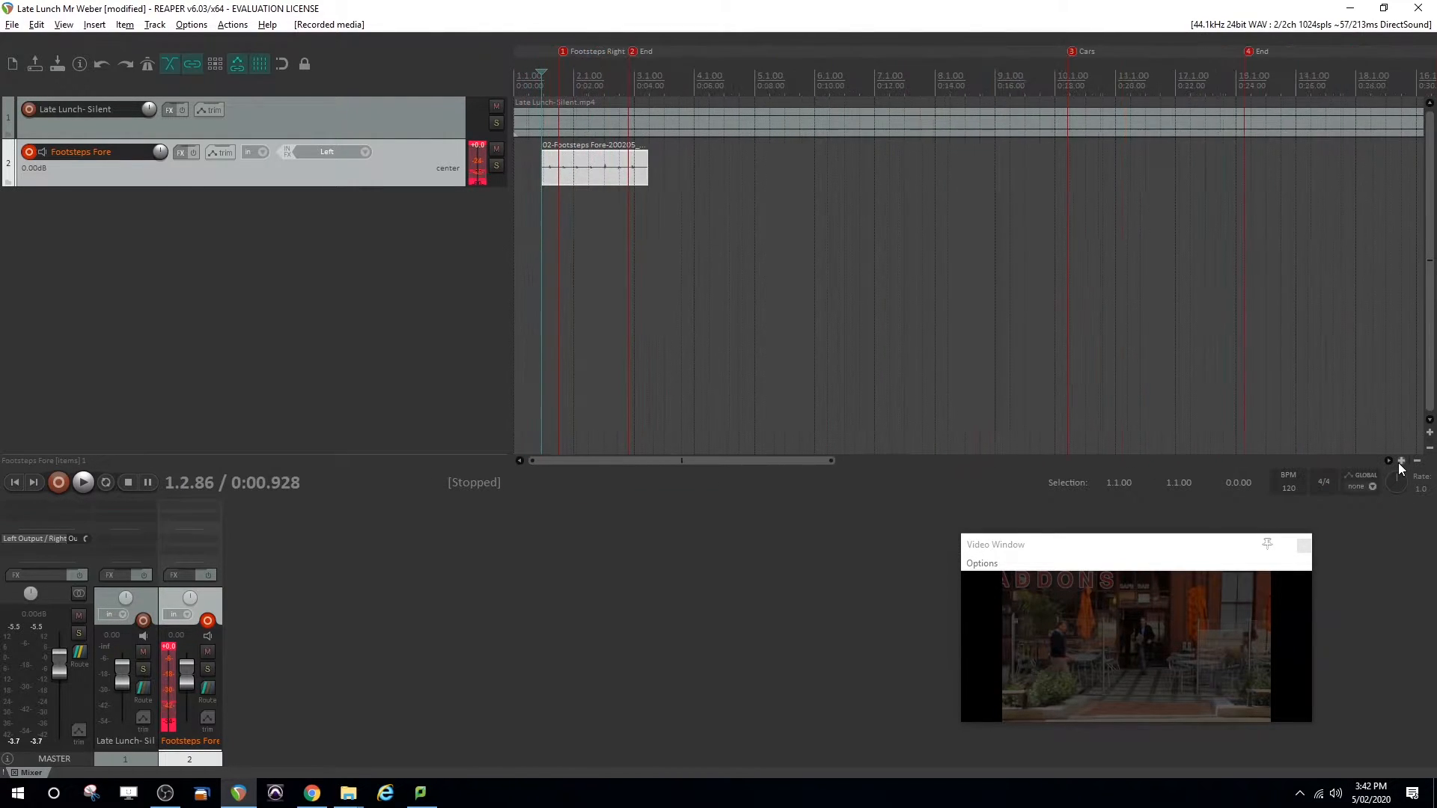
{"action": "left_click", "coordinate": [1400, 462]}
{"action": "left_click", "coordinate": [1401, 462]}
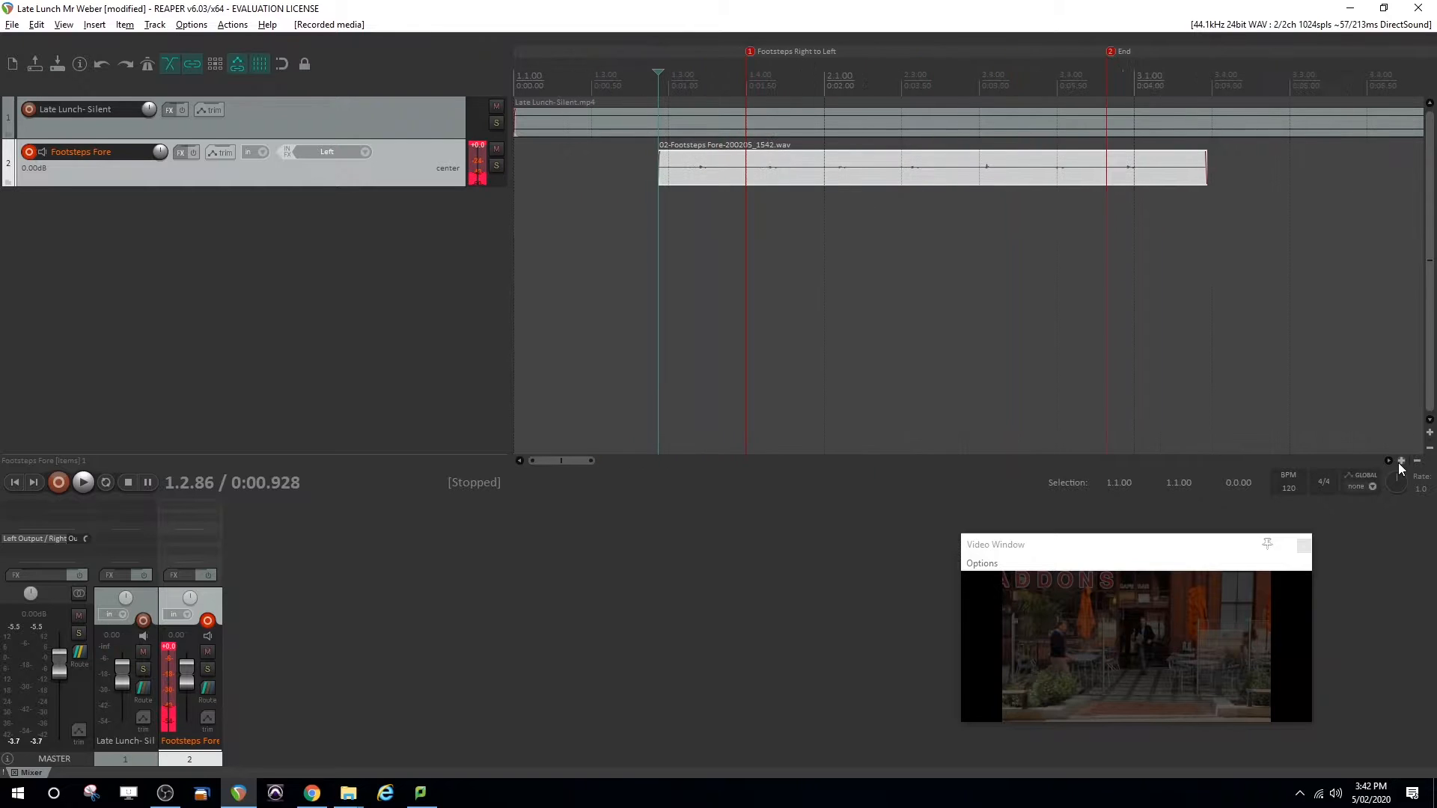
{"action": "key", "text": "space"}
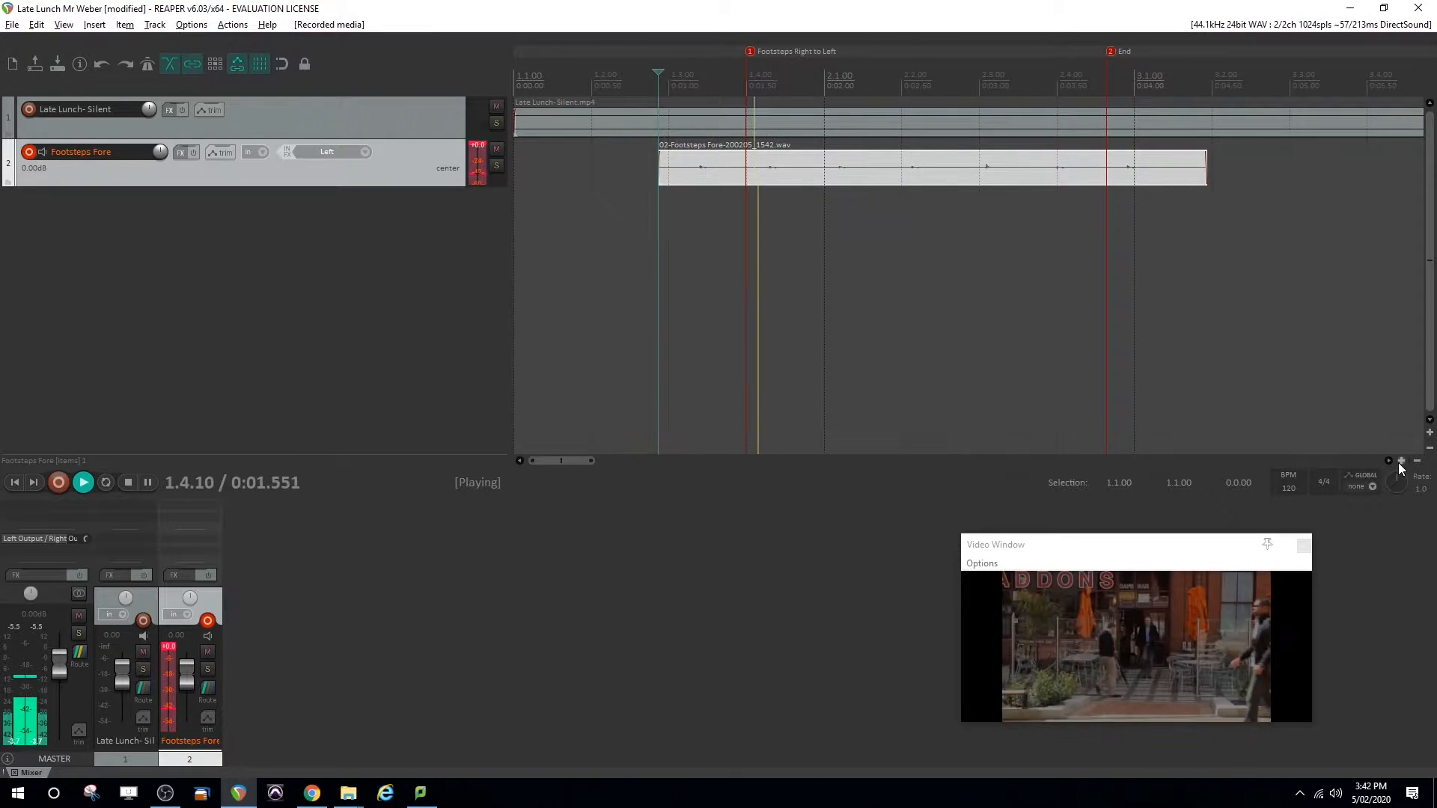
{"action": "key", "text": "space"}
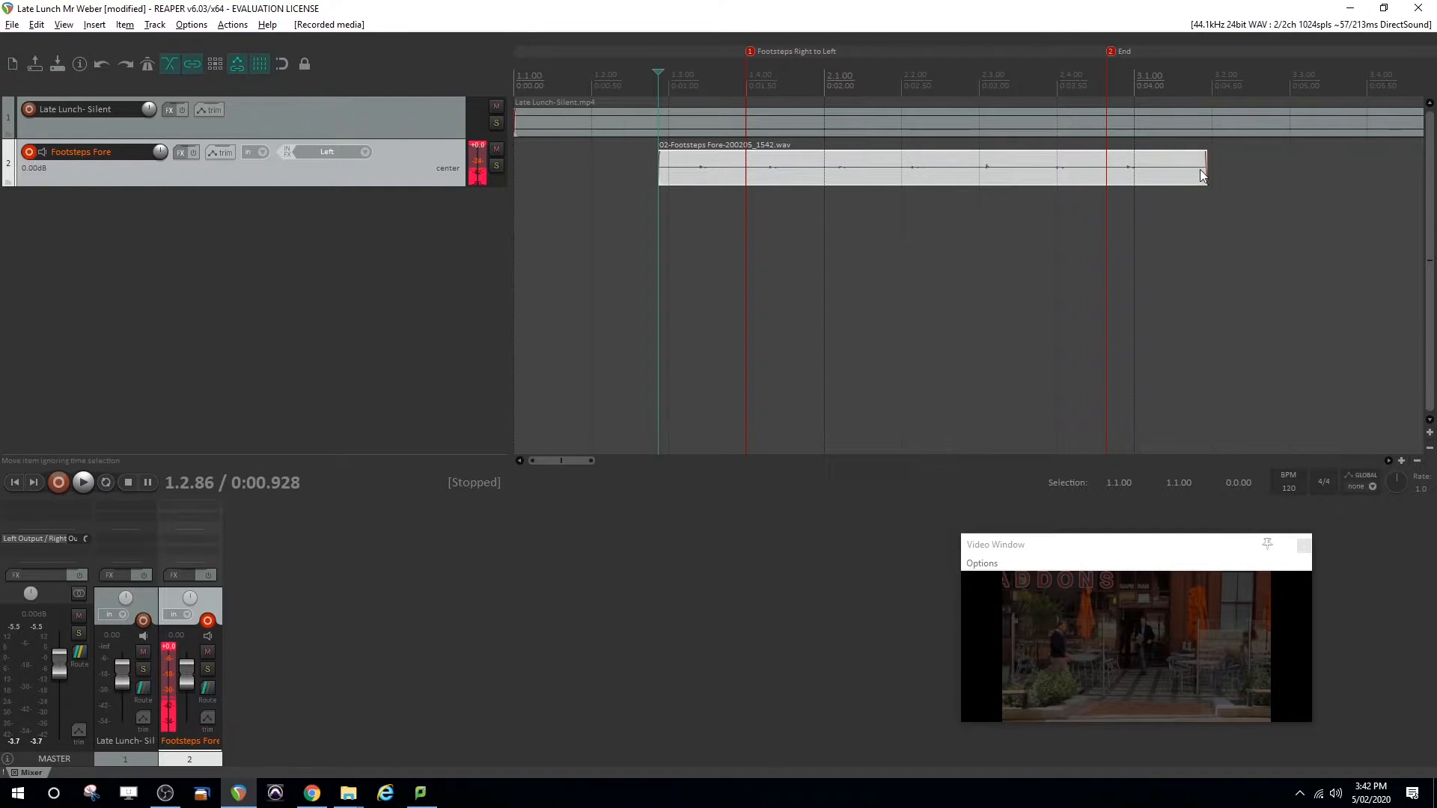
{"action": "left_click_drag", "start_coordinate": [1205, 169], "coordinate": [1106, 154]}
{"action": "left_click_drag", "start_coordinate": [655, 171], "coordinate": [740, 159]}
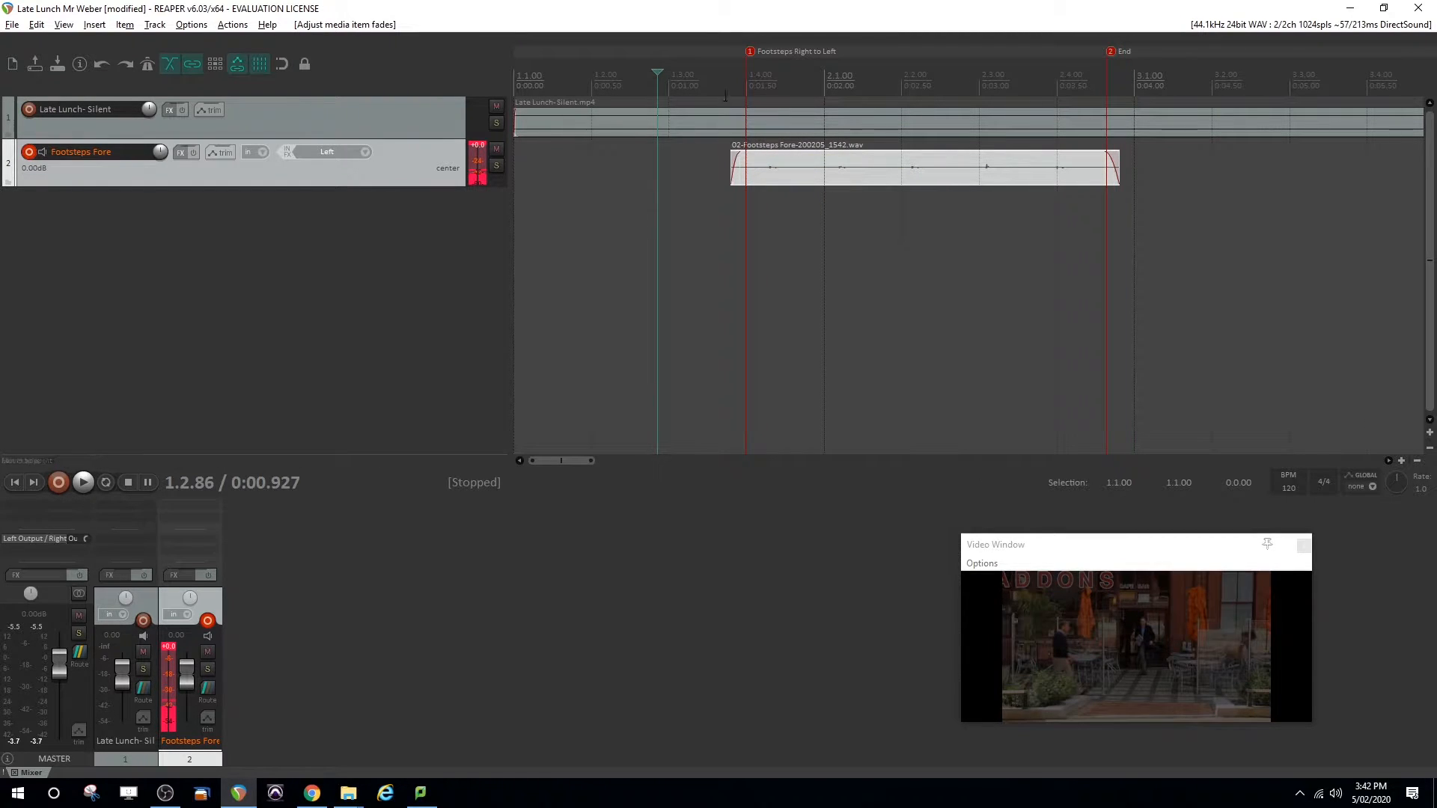
{"action": "left_click", "coordinate": [667, 82]}
{"action": "key", "text": "space"}
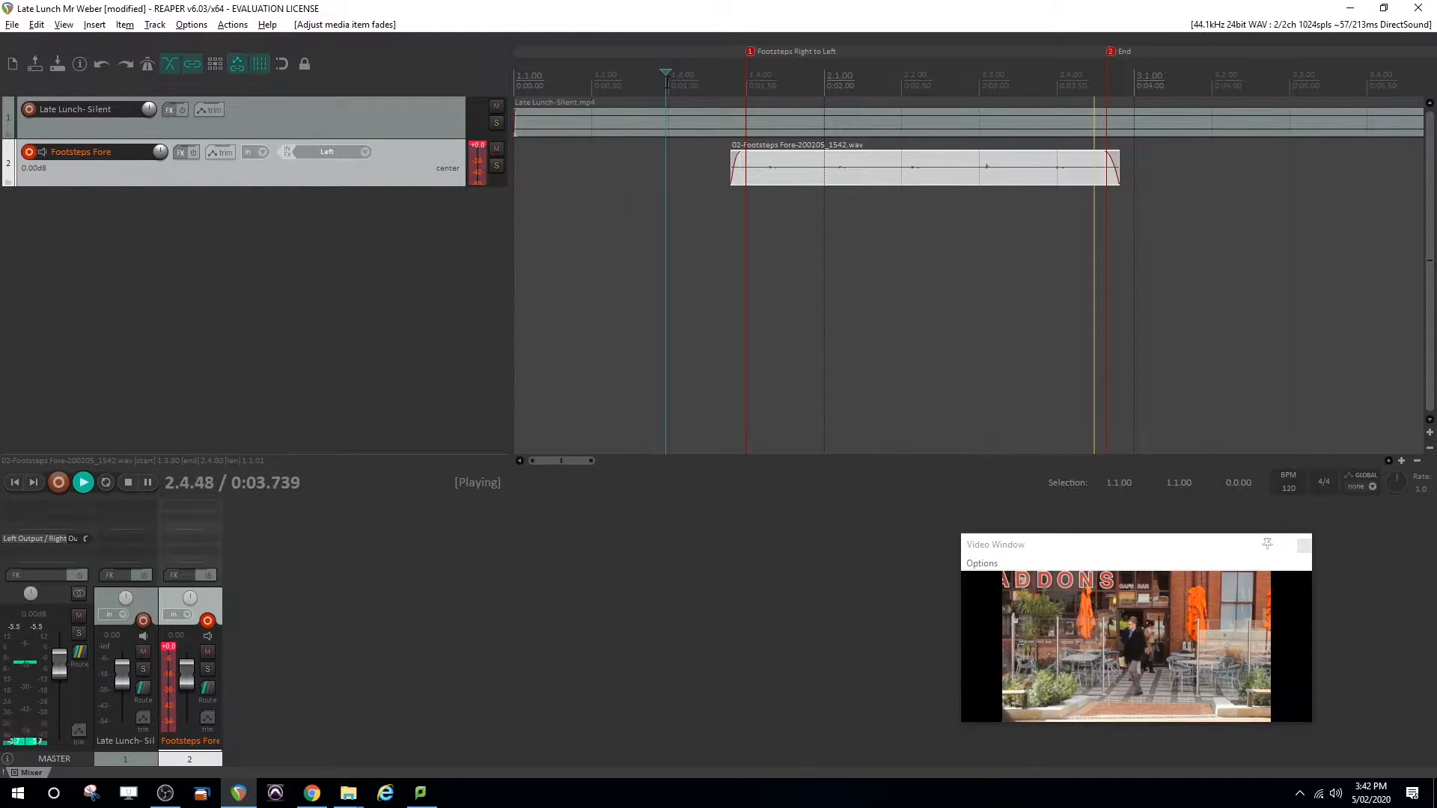
{"action": "key", "text": "space"}
Activate the Pan envelope for the Footsteps Fore track
{"action": "left_click", "coordinate": [790, 164]}
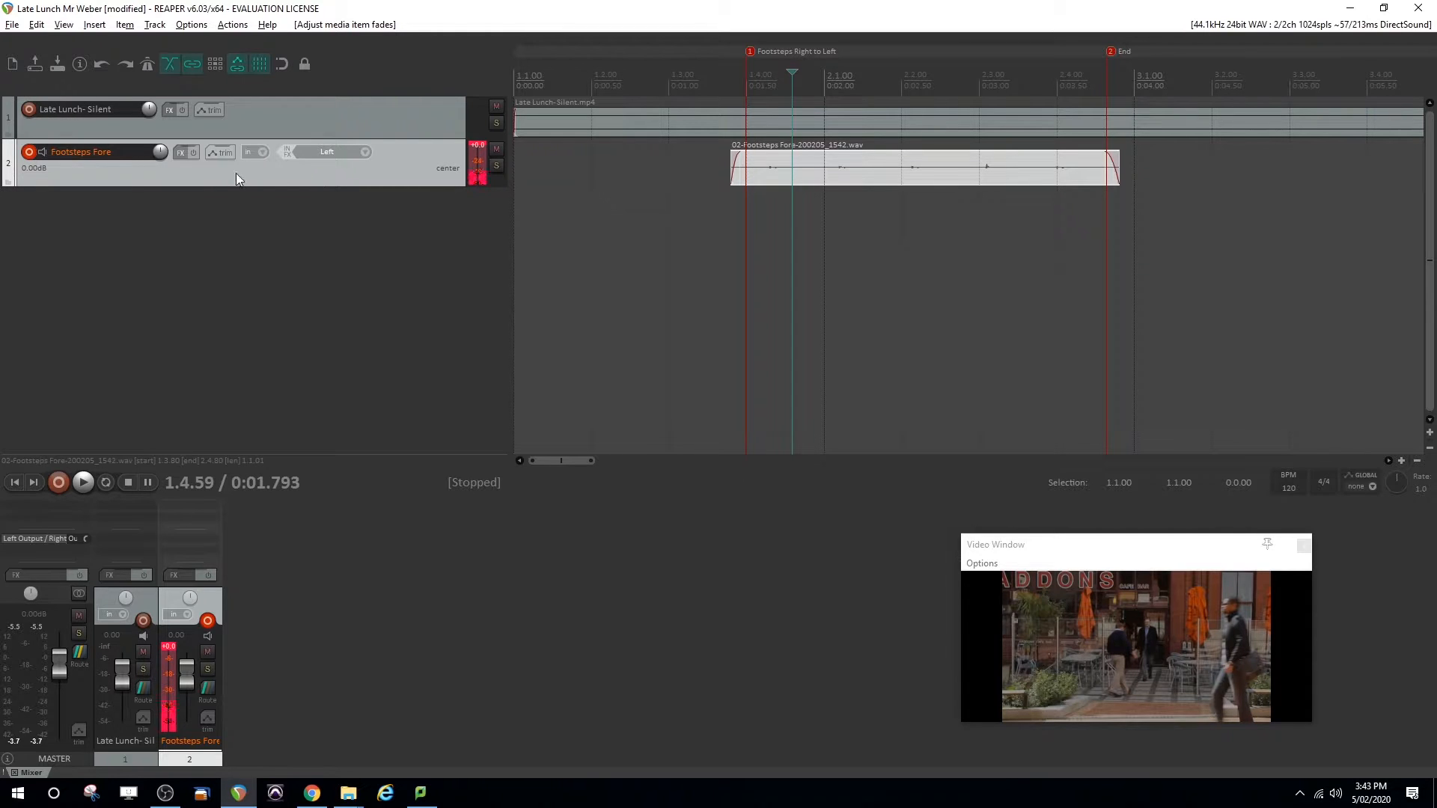
{"action": "left_click", "coordinate": [216, 154]}
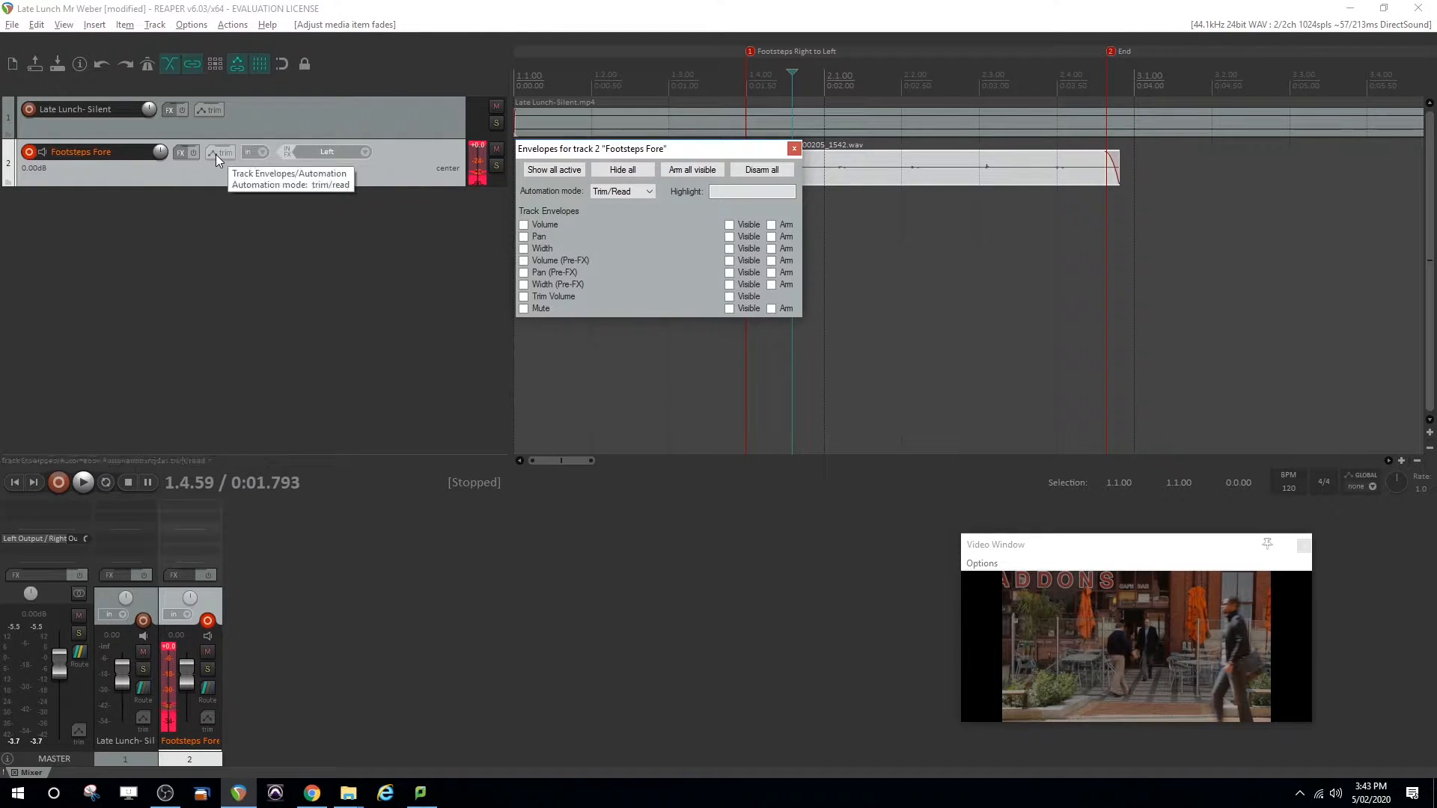
{"action": "left_click", "coordinate": [524, 236]}
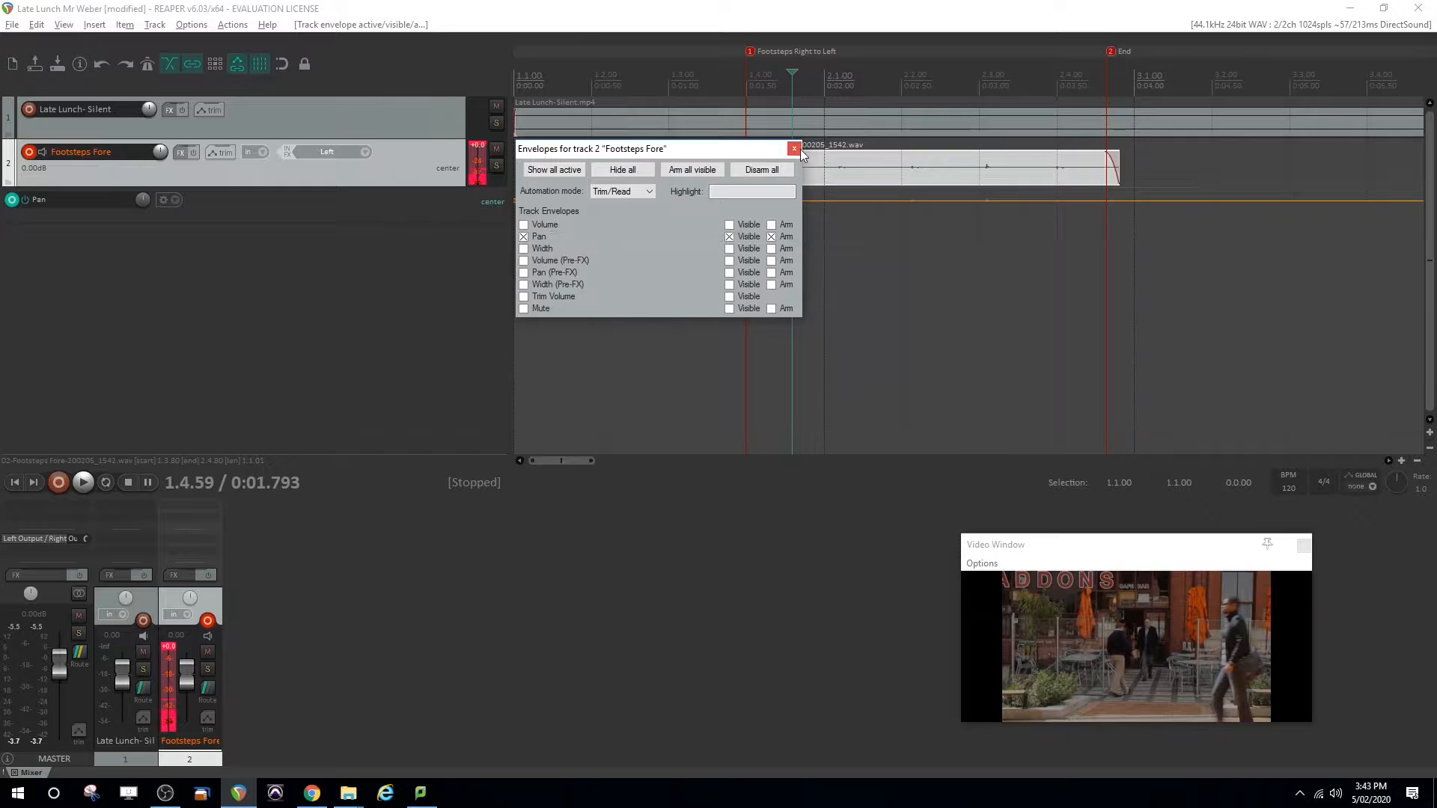
{"action": "left_click", "coordinate": [794, 149]}
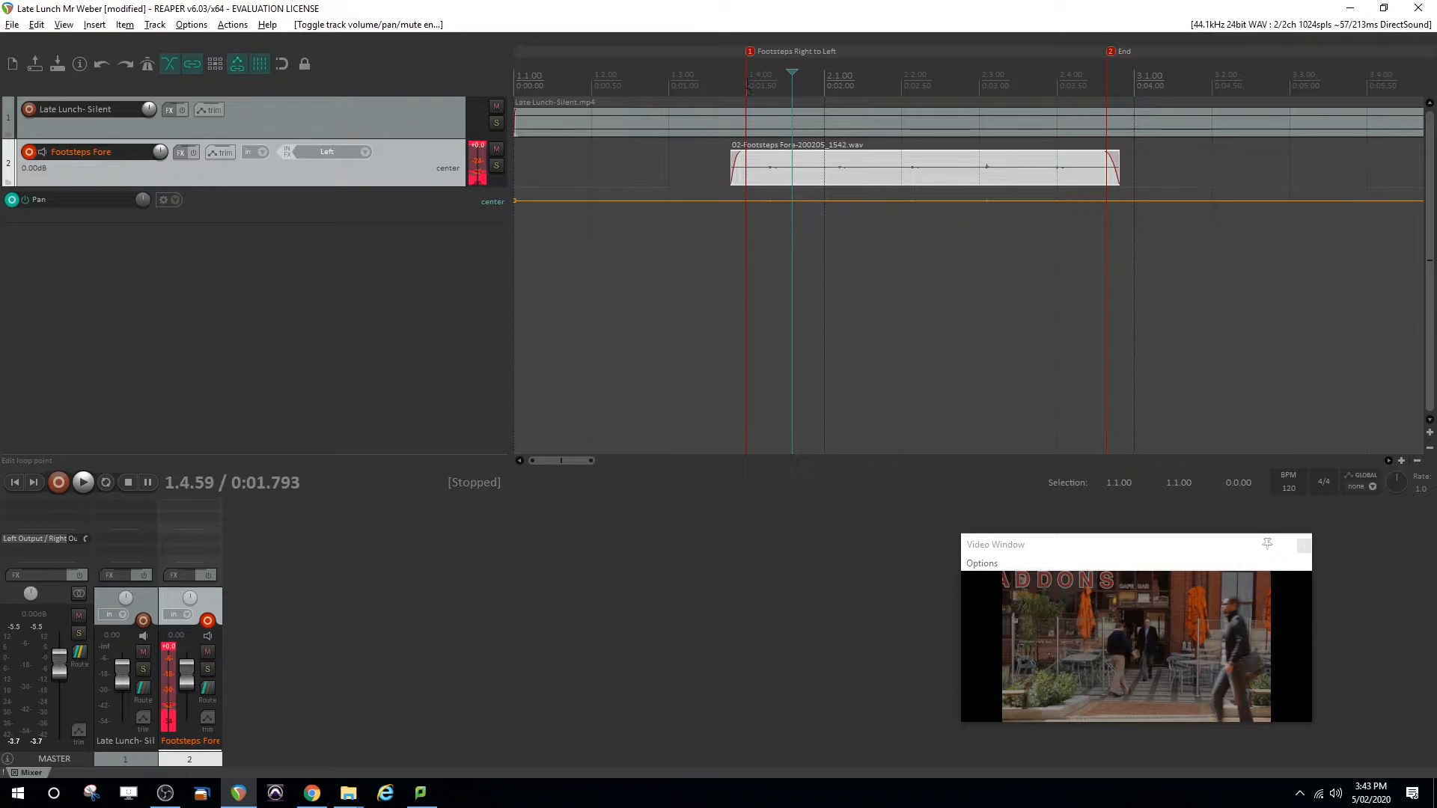
{"action": "key", "text": "space"}
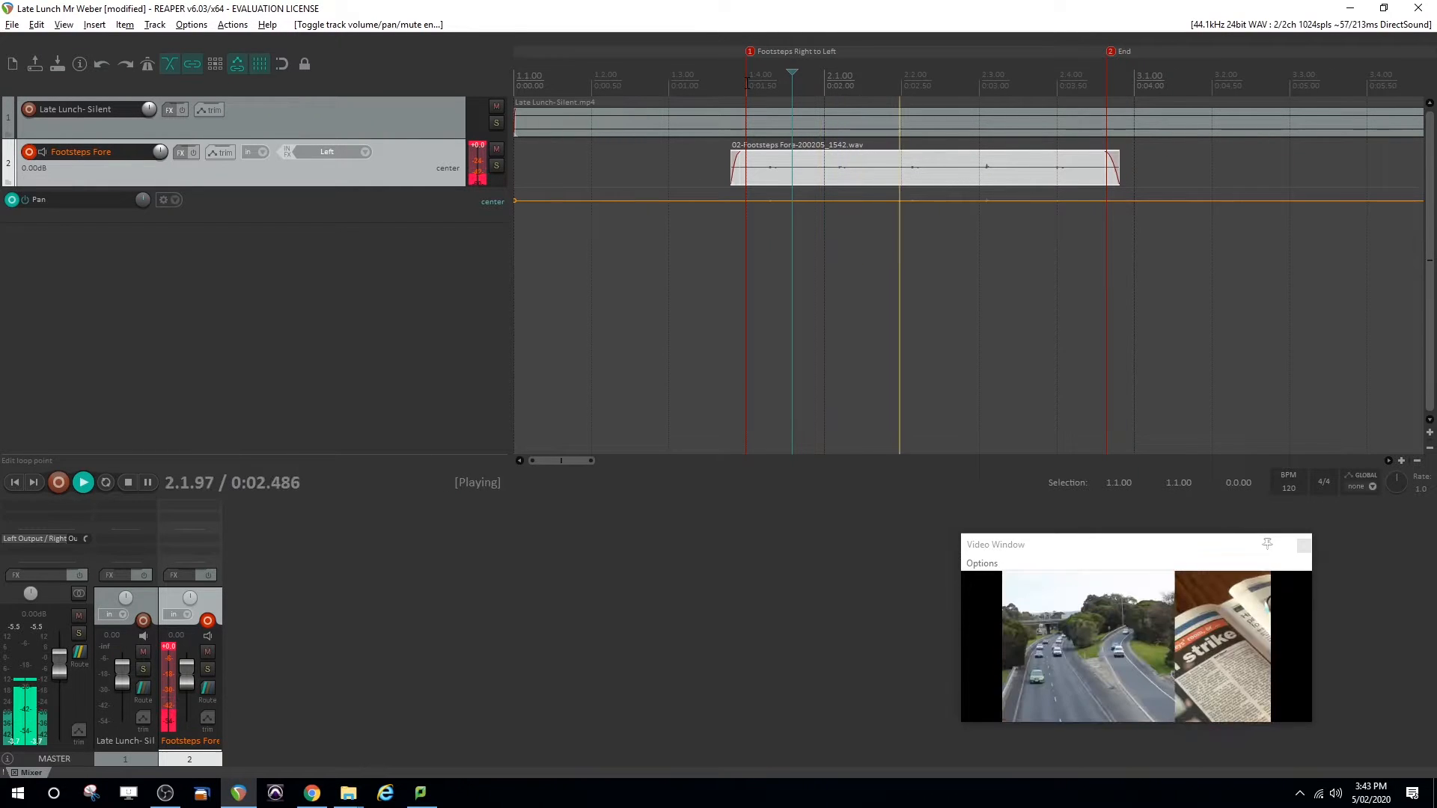
{"action": "key", "text": "space"}
Add pan envelope points at 100% right at the footsteps clip's start and fully left at the End marker
{"action": "right_click", "coordinate": [734, 201]}
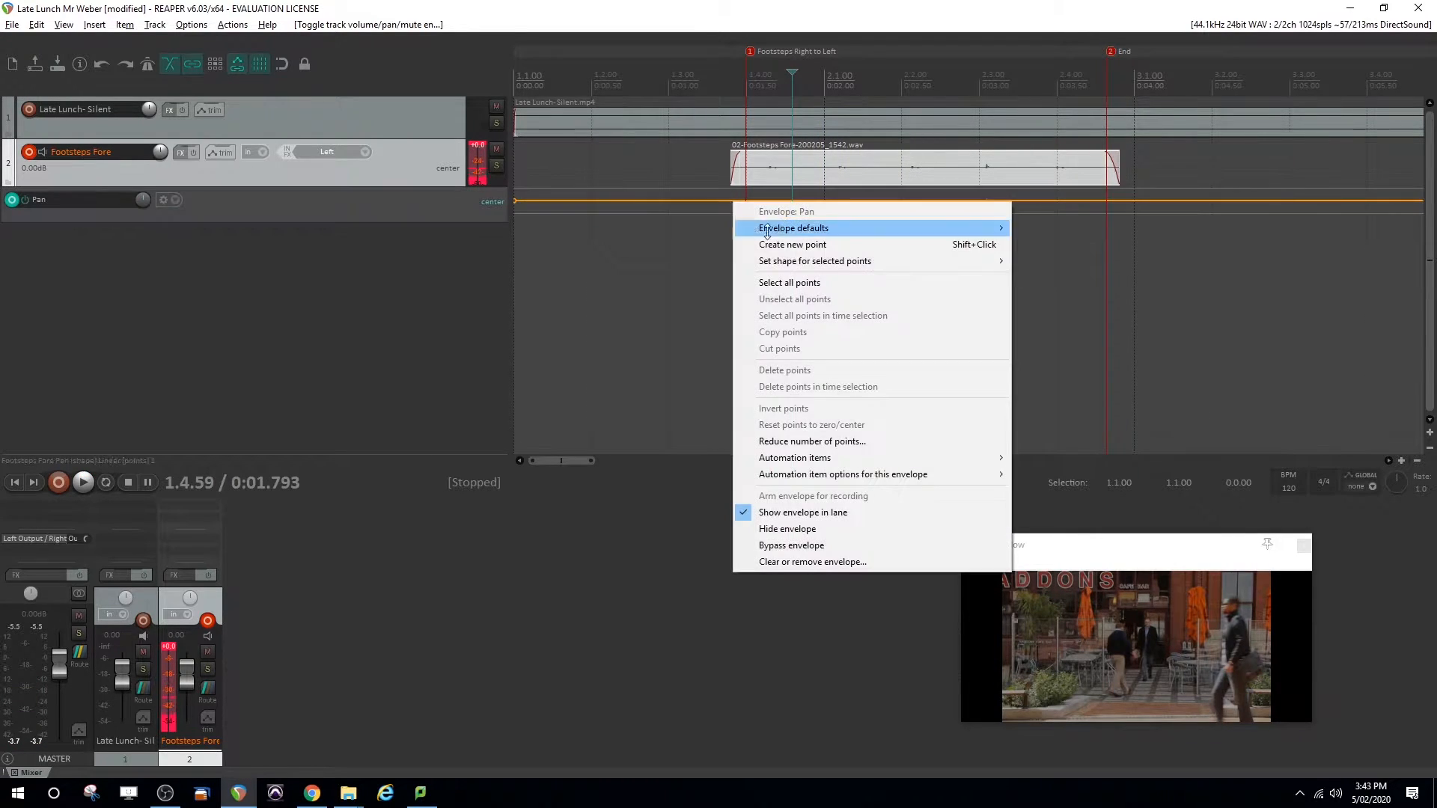
{"action": "left_click", "coordinate": [803, 241]}
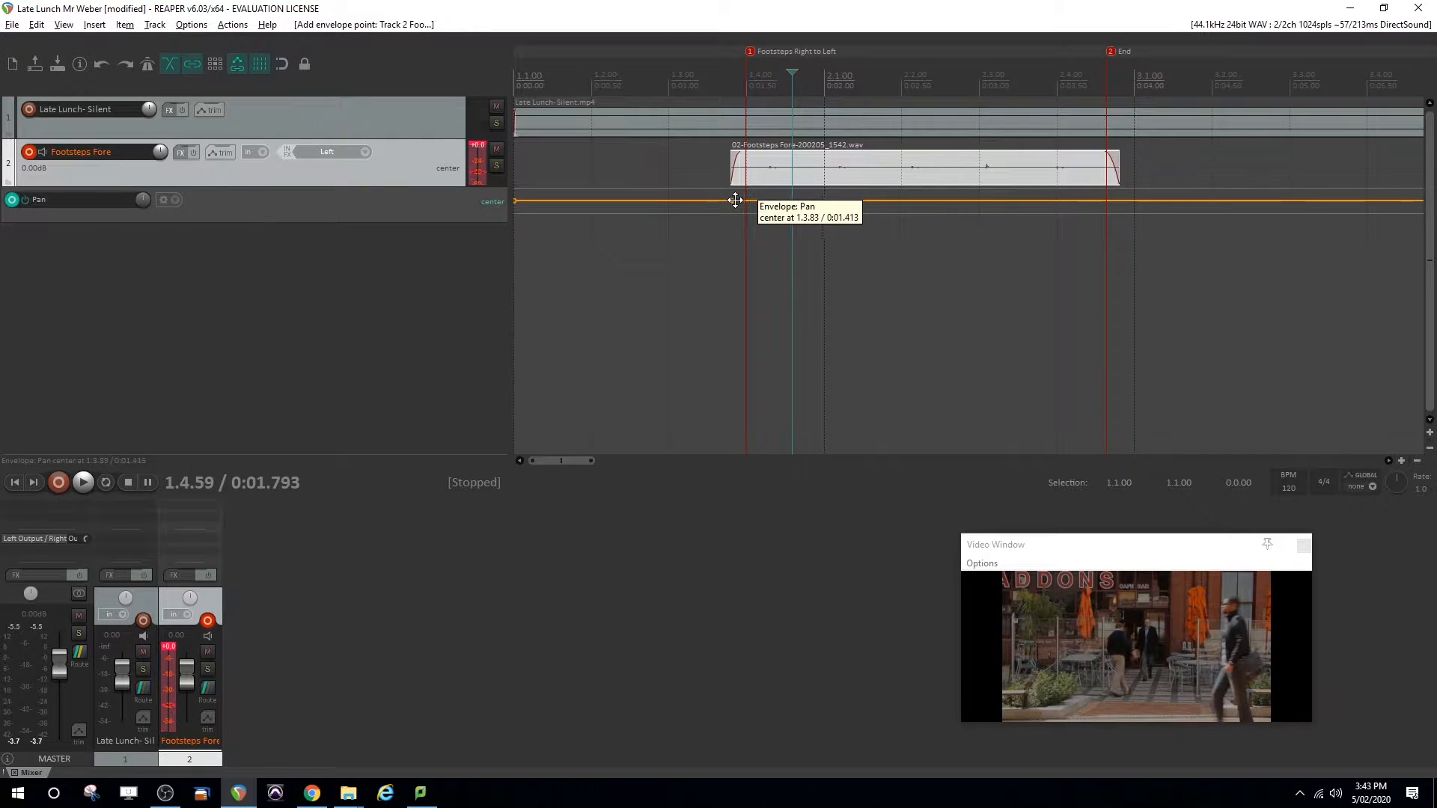
{"action": "left_click_drag", "start_coordinate": [734, 200], "coordinate": [731, 311]}
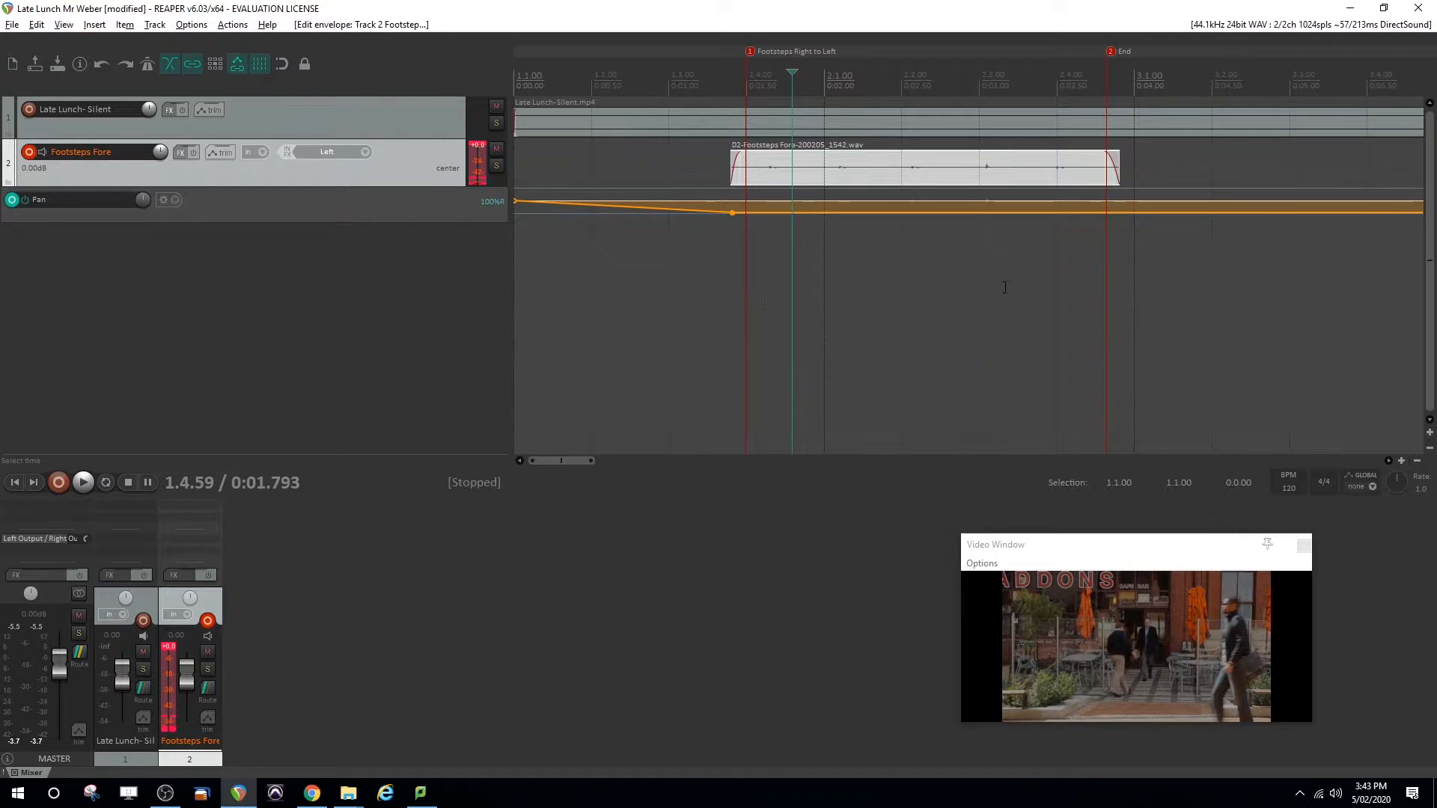
{"action": "right_click", "coordinate": [1123, 212]}
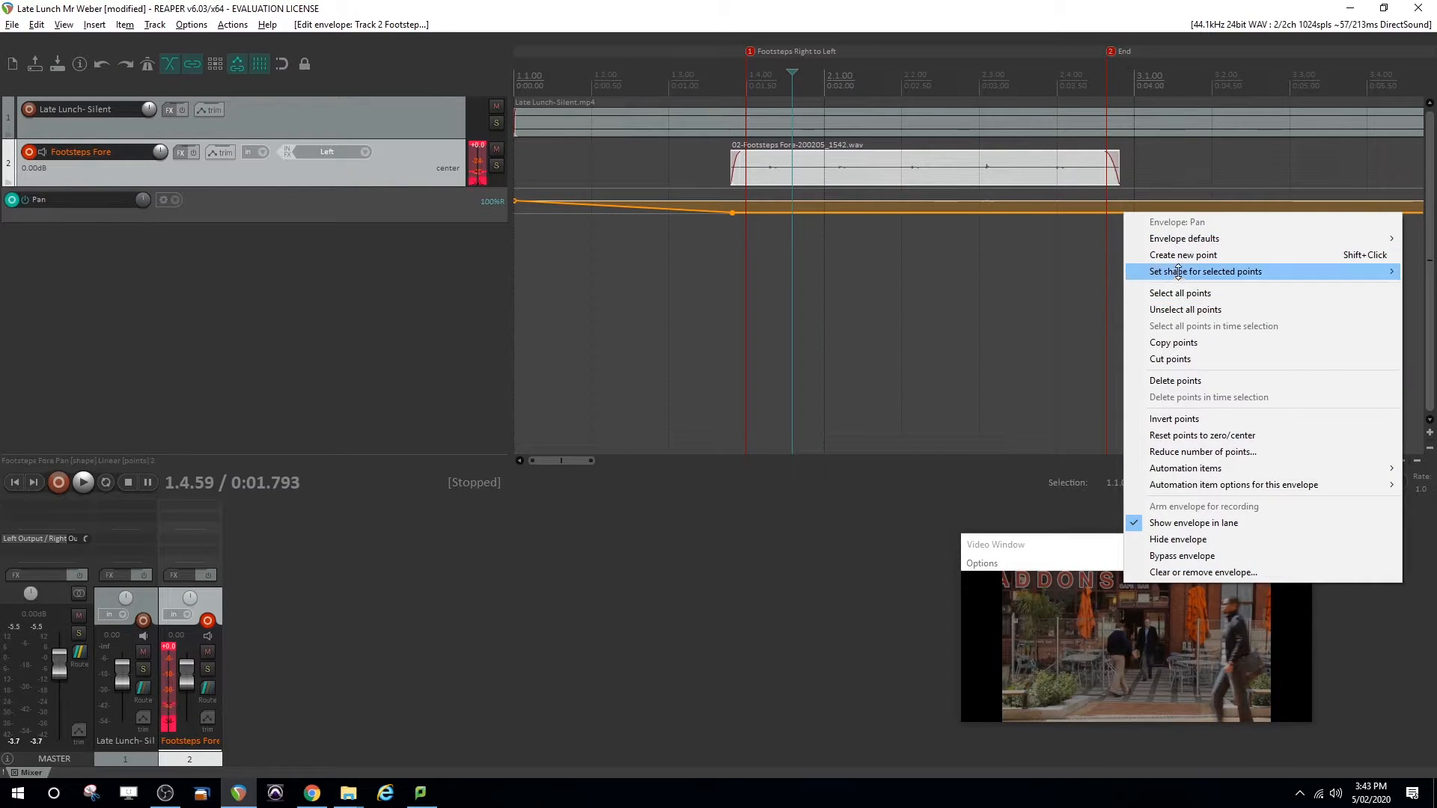
{"action": "left_click", "coordinate": [1181, 255]}
{"action": "left_click_drag", "start_coordinate": [1122, 214], "coordinate": [1109, 6]}
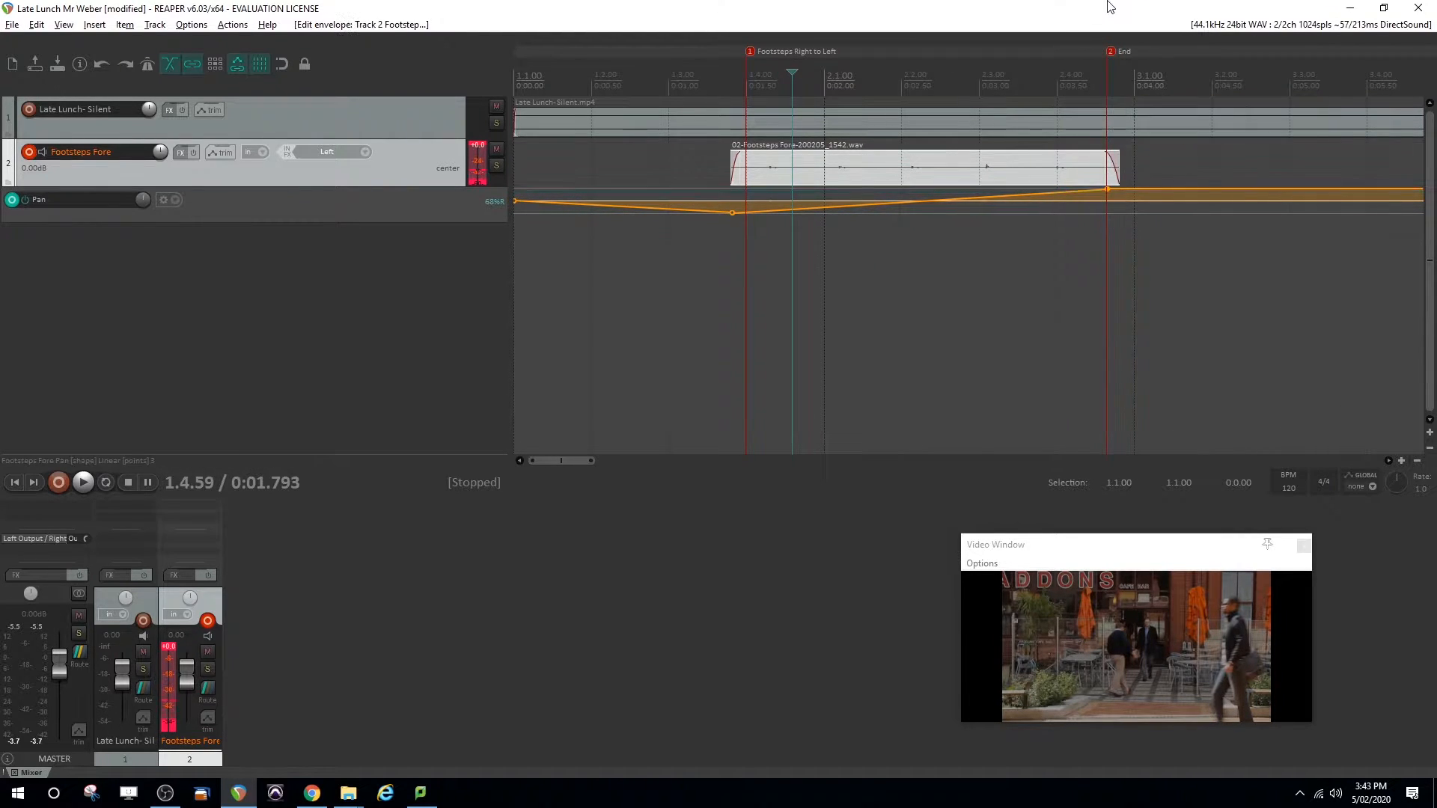
Play back the panned footsteps against the video and examine the right-to-left movement on the master meter
{"action": "key", "text": "space"}
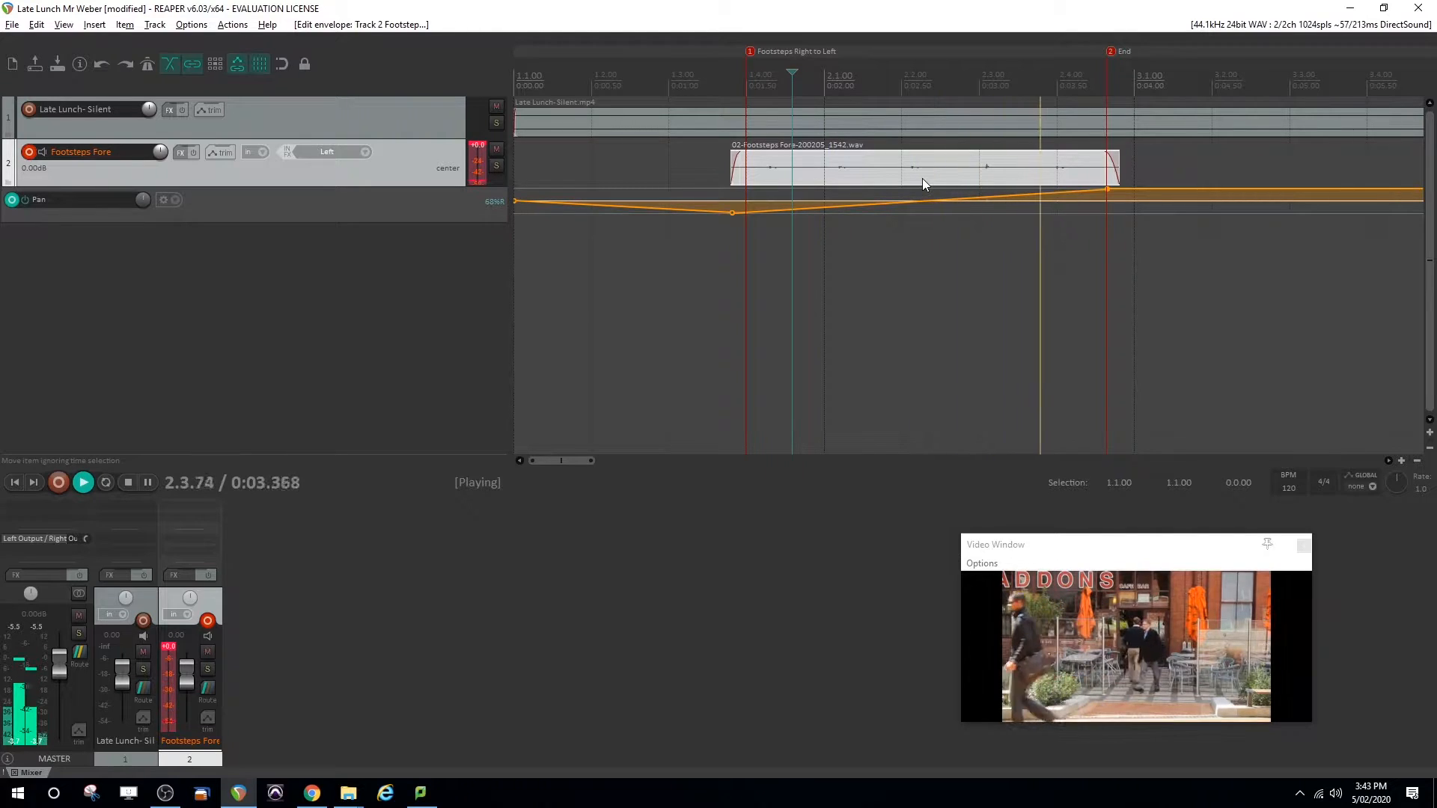
{"action": "key", "text": "space"}
{"action": "left_click", "coordinate": [723, 76]}
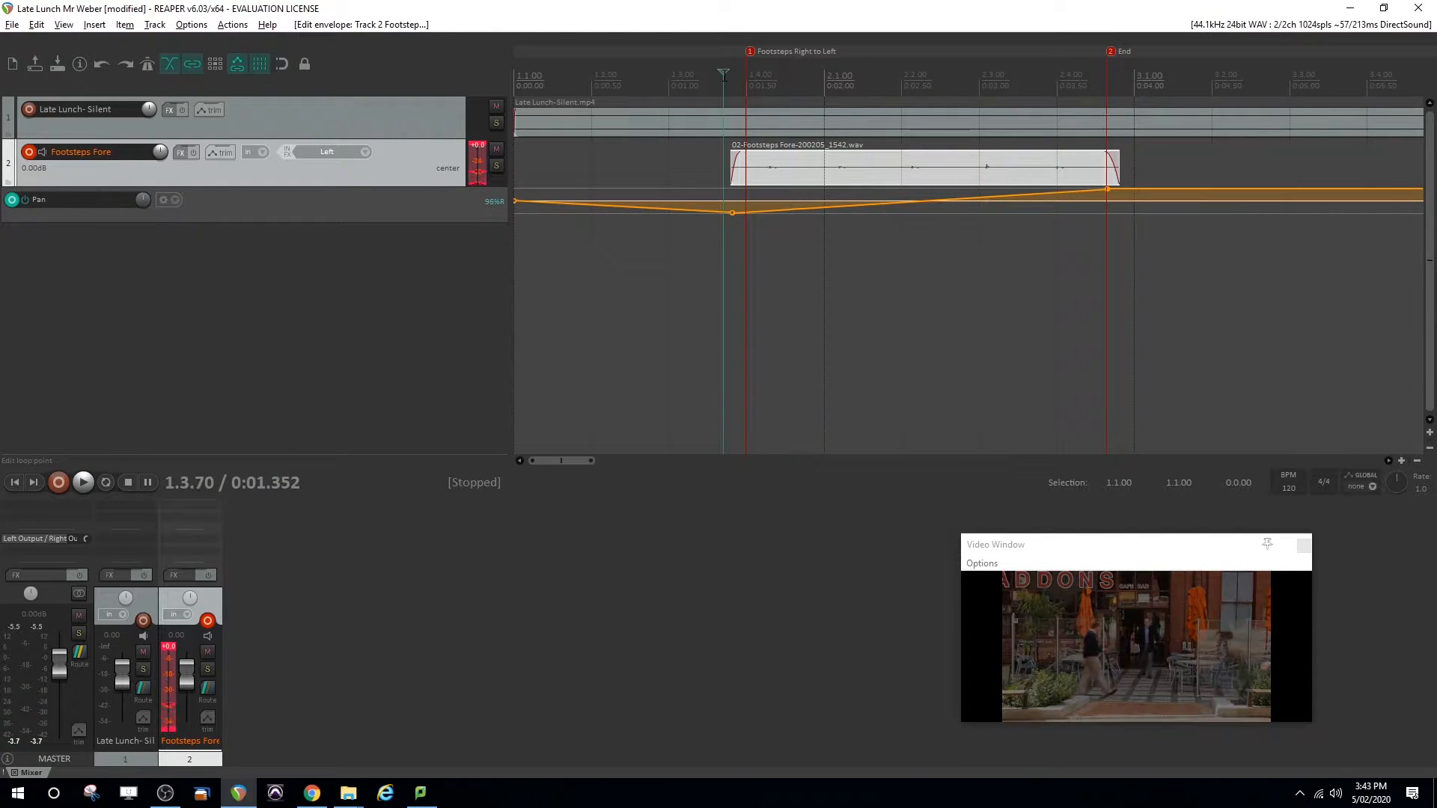
{"action": "key", "text": "space"}
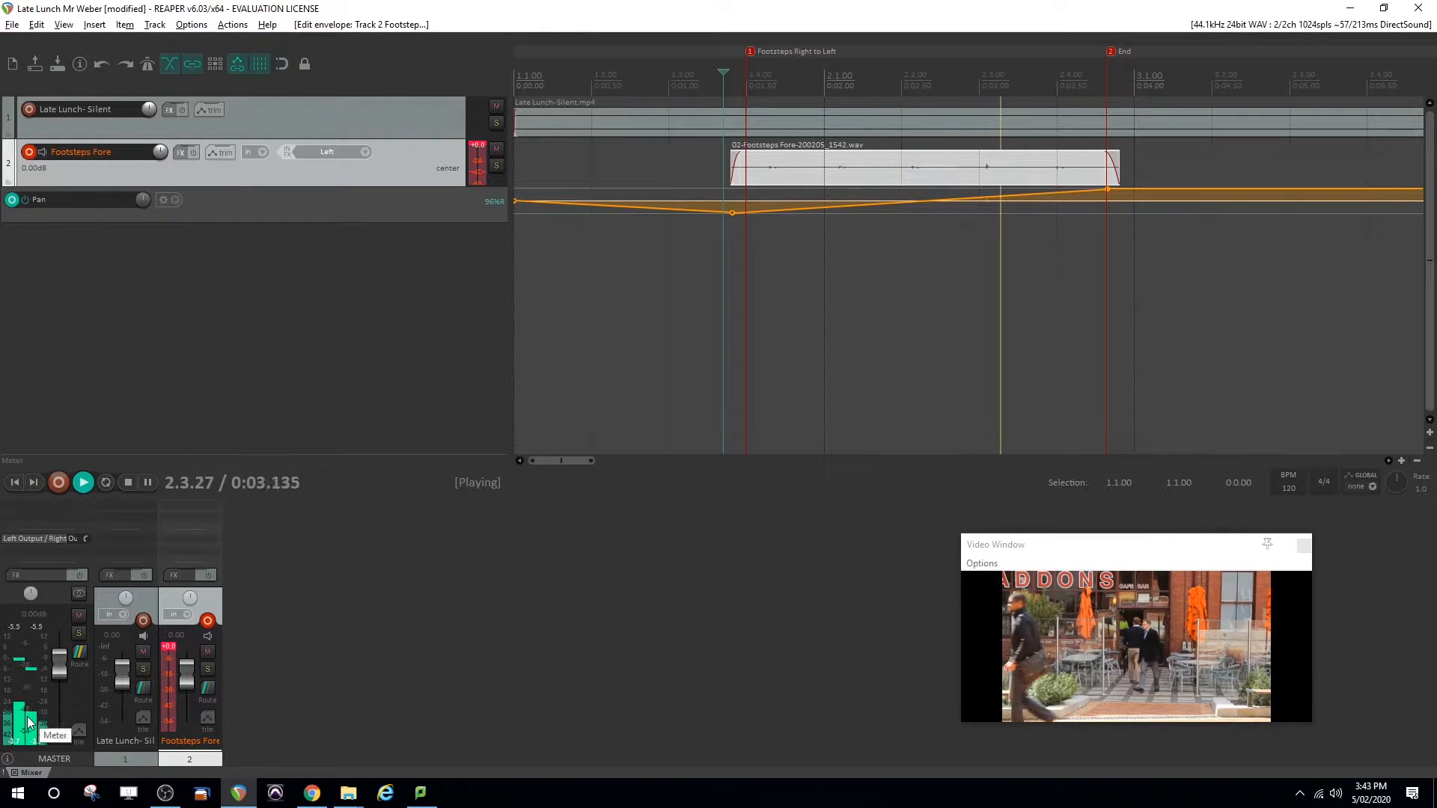
{"action": "key", "text": "space"}
{"action": "key", "text": "space"}
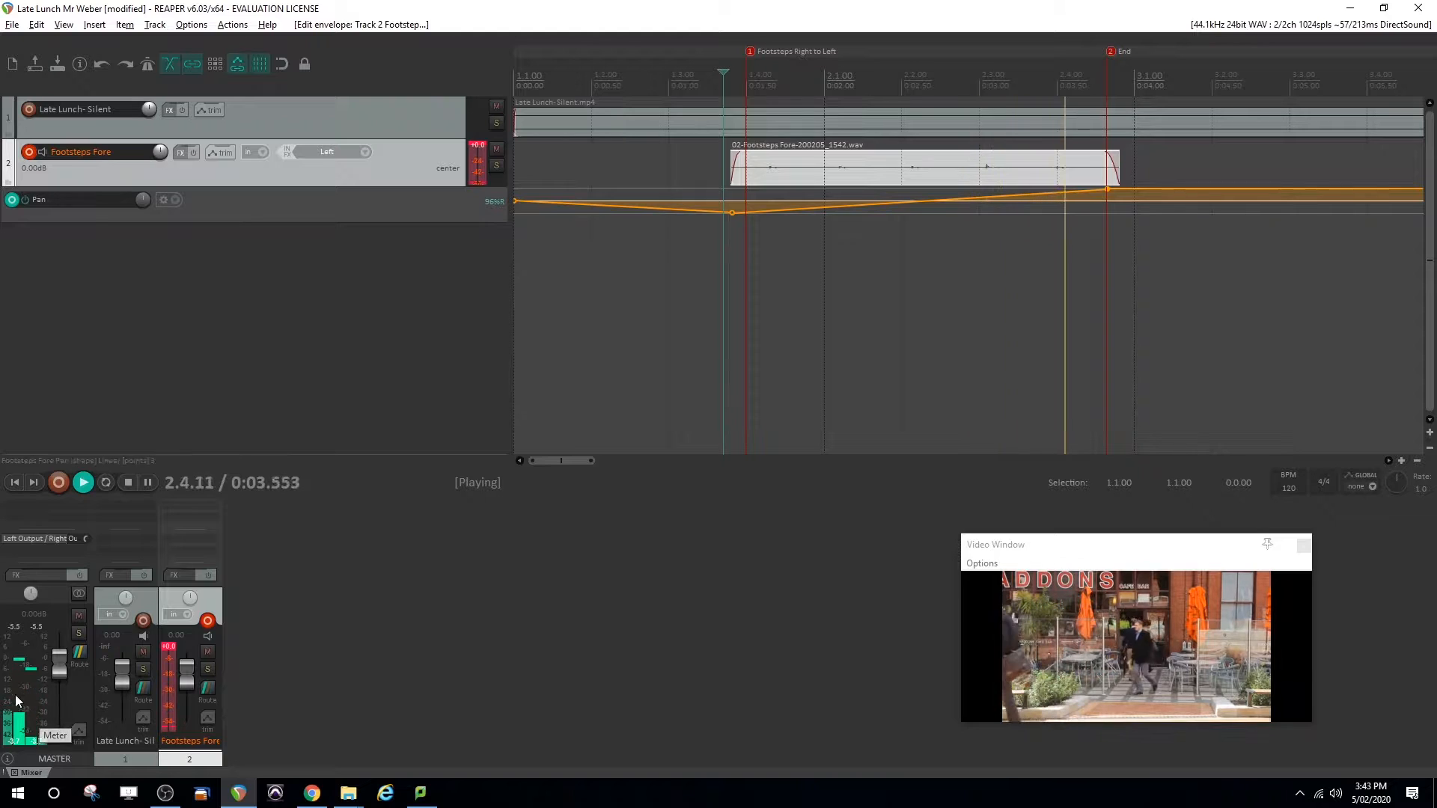
{"action": "key", "text": "space"}
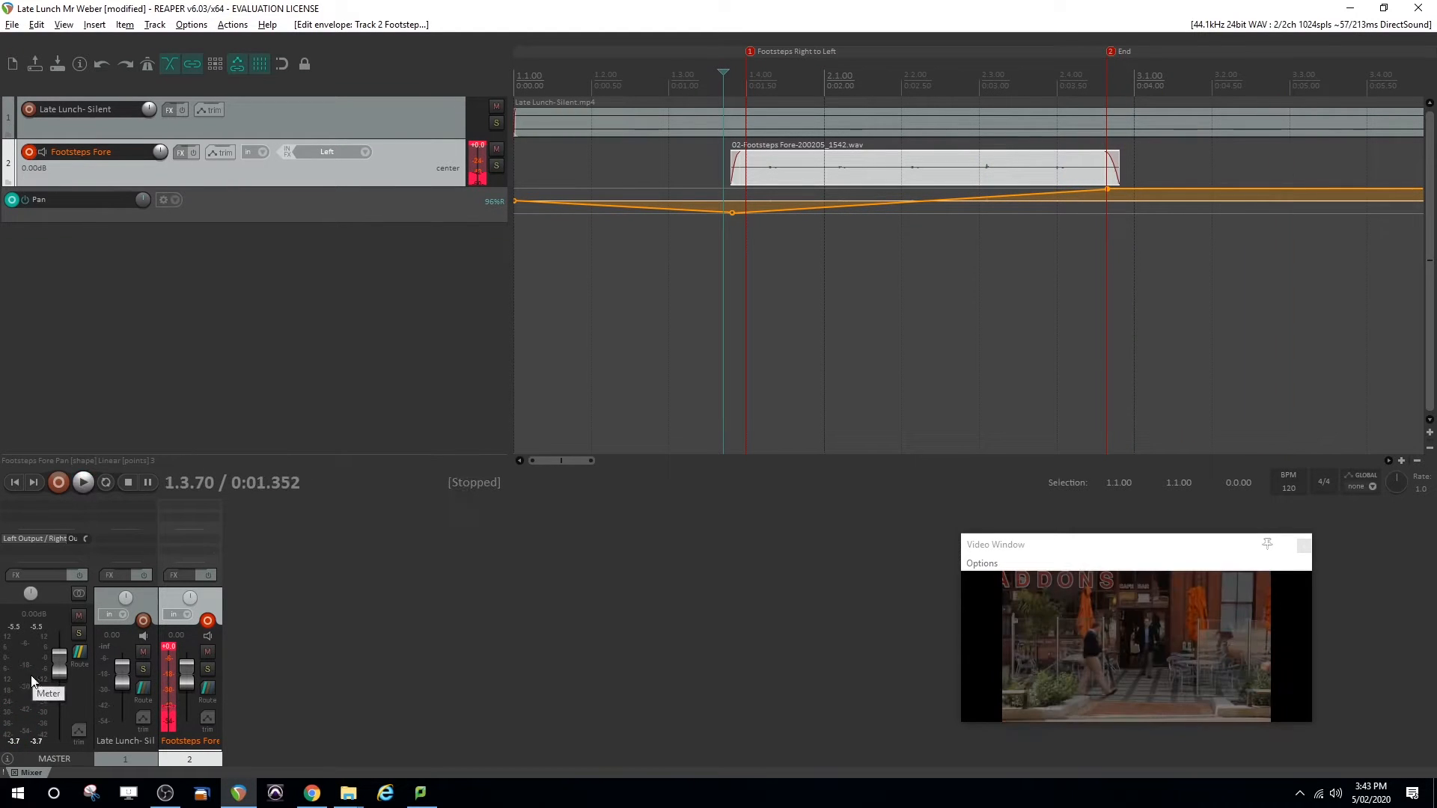
{"action": "key", "text": "space"}
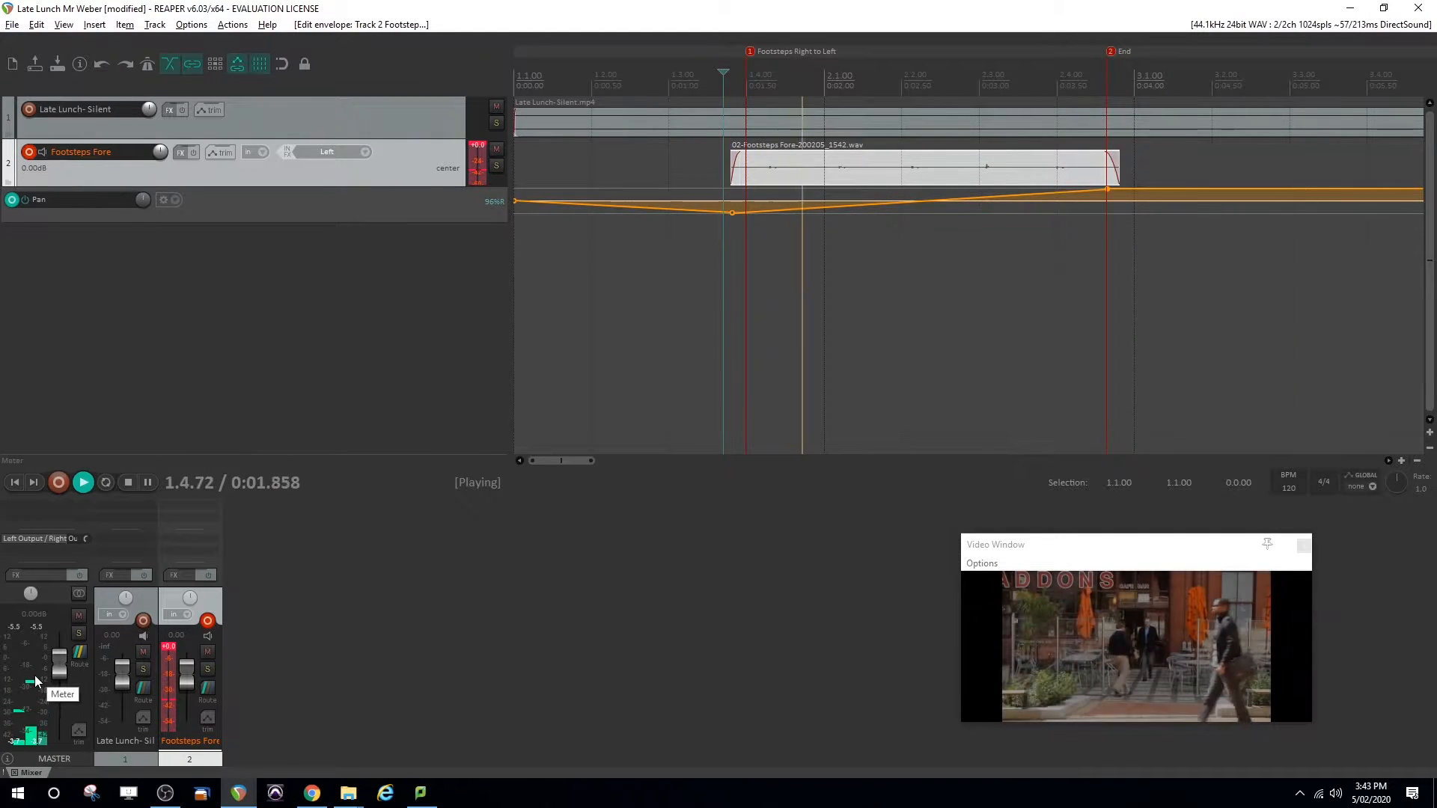
{"action": "key", "text": "space"}
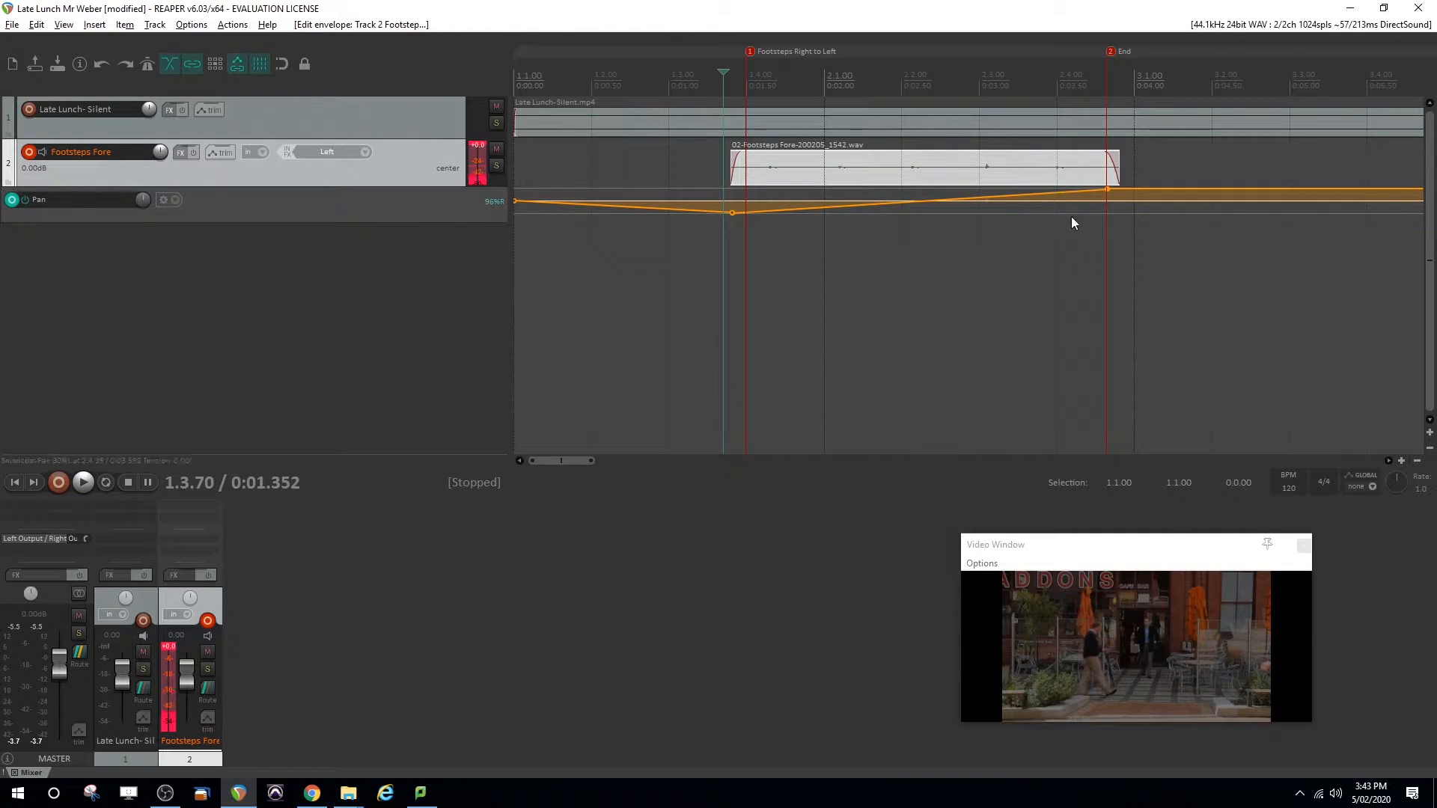
Move the final pan envelope point just past the footsteps clip's end, and place the edit cursor at the Cars marker
{"action": "left_click_drag", "start_coordinate": [1107, 188], "coordinate": [1126, 188]}
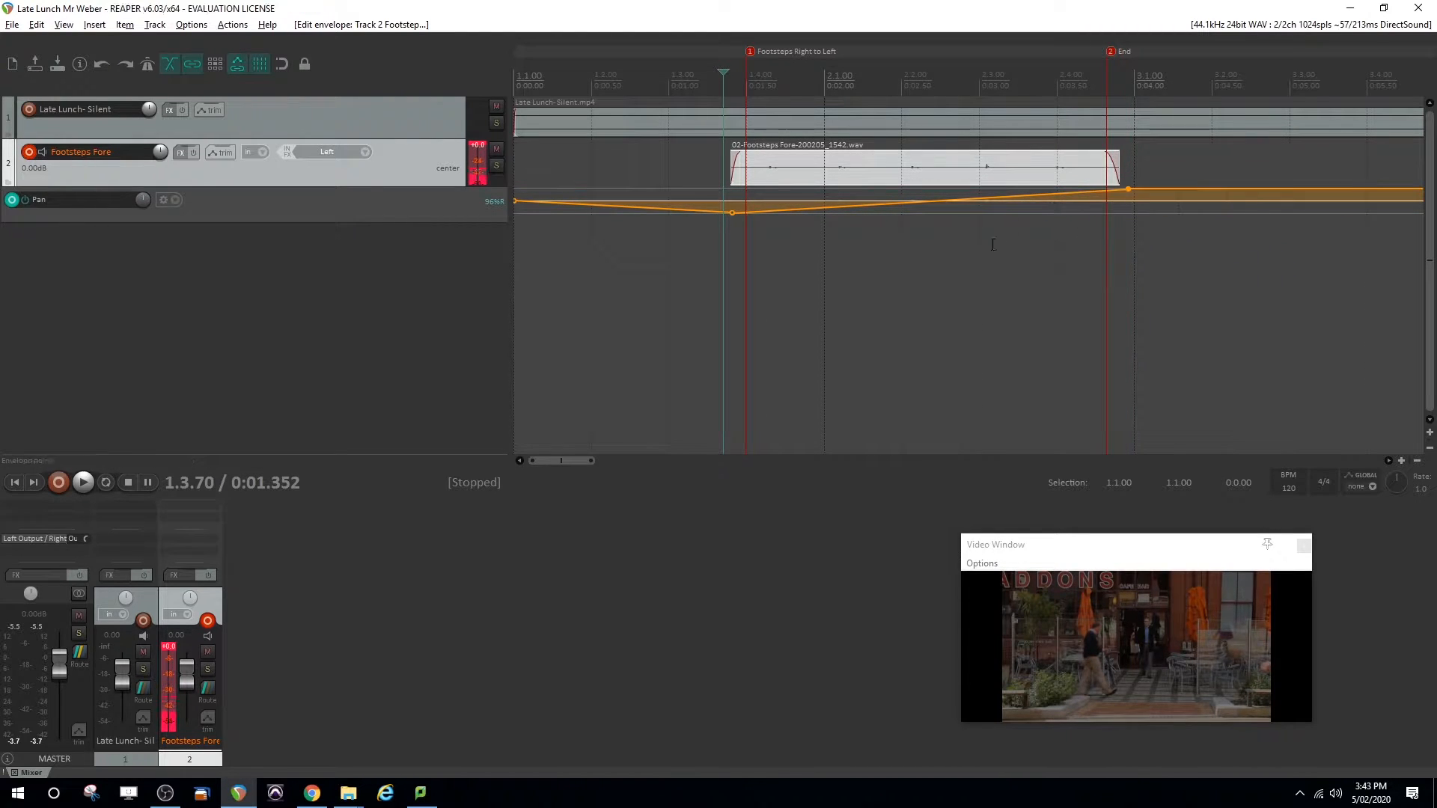
{"action": "left_click_drag", "start_coordinate": [572, 461], "coordinate": [785, 454]}
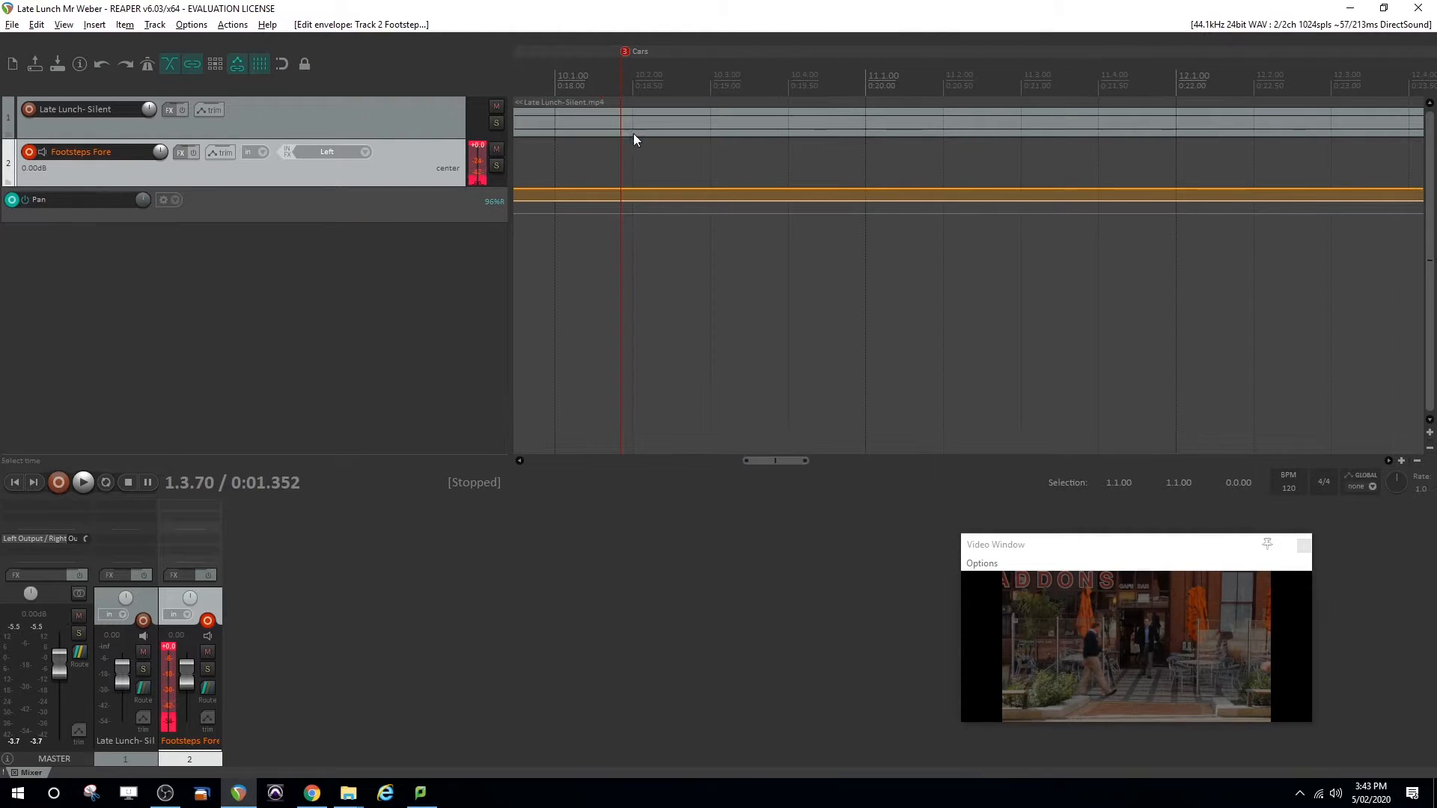
{"action": "left_click", "coordinate": [621, 79]}
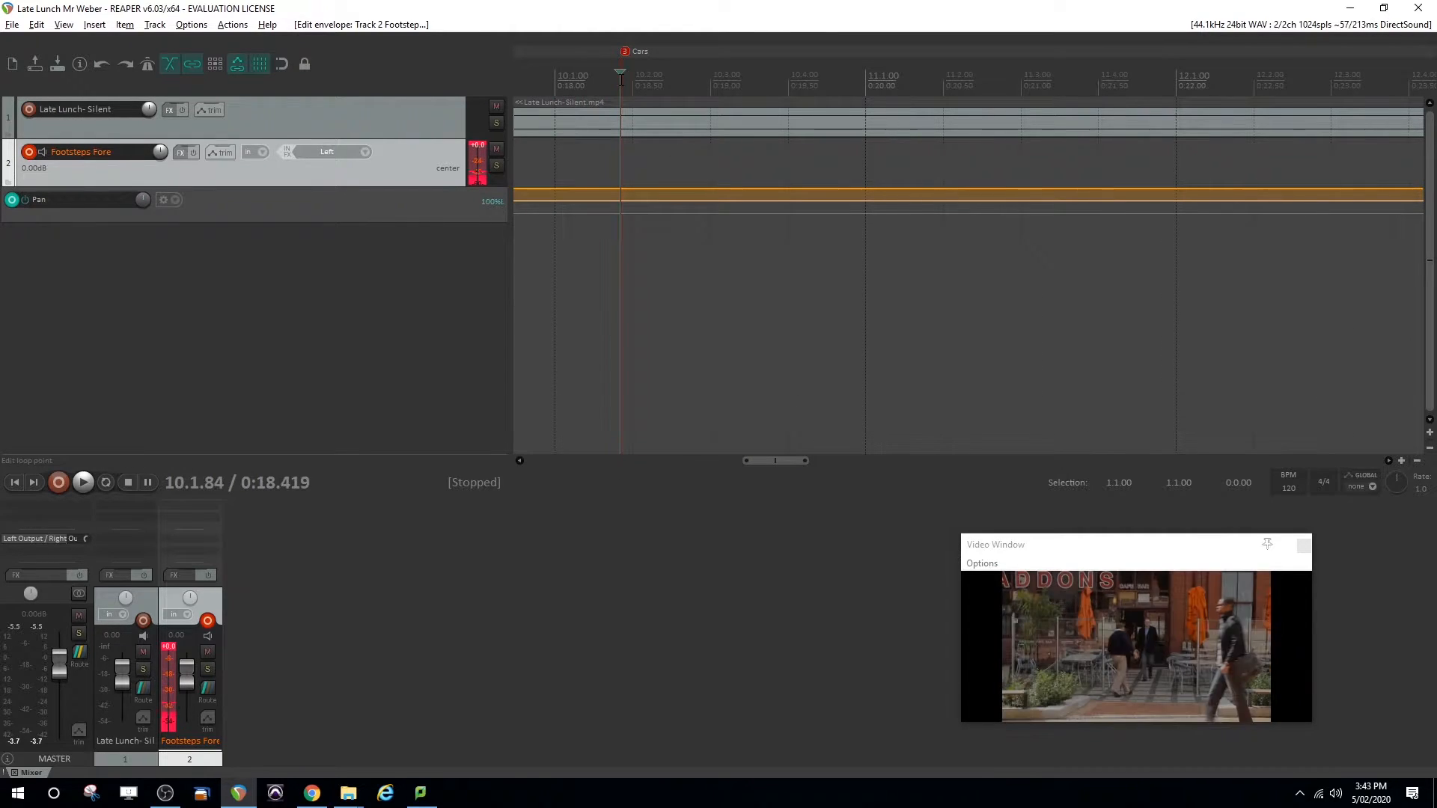
Add five new empty tracks below the Footsteps Fore track
{"action": "double_click", "coordinate": [96, 280]}
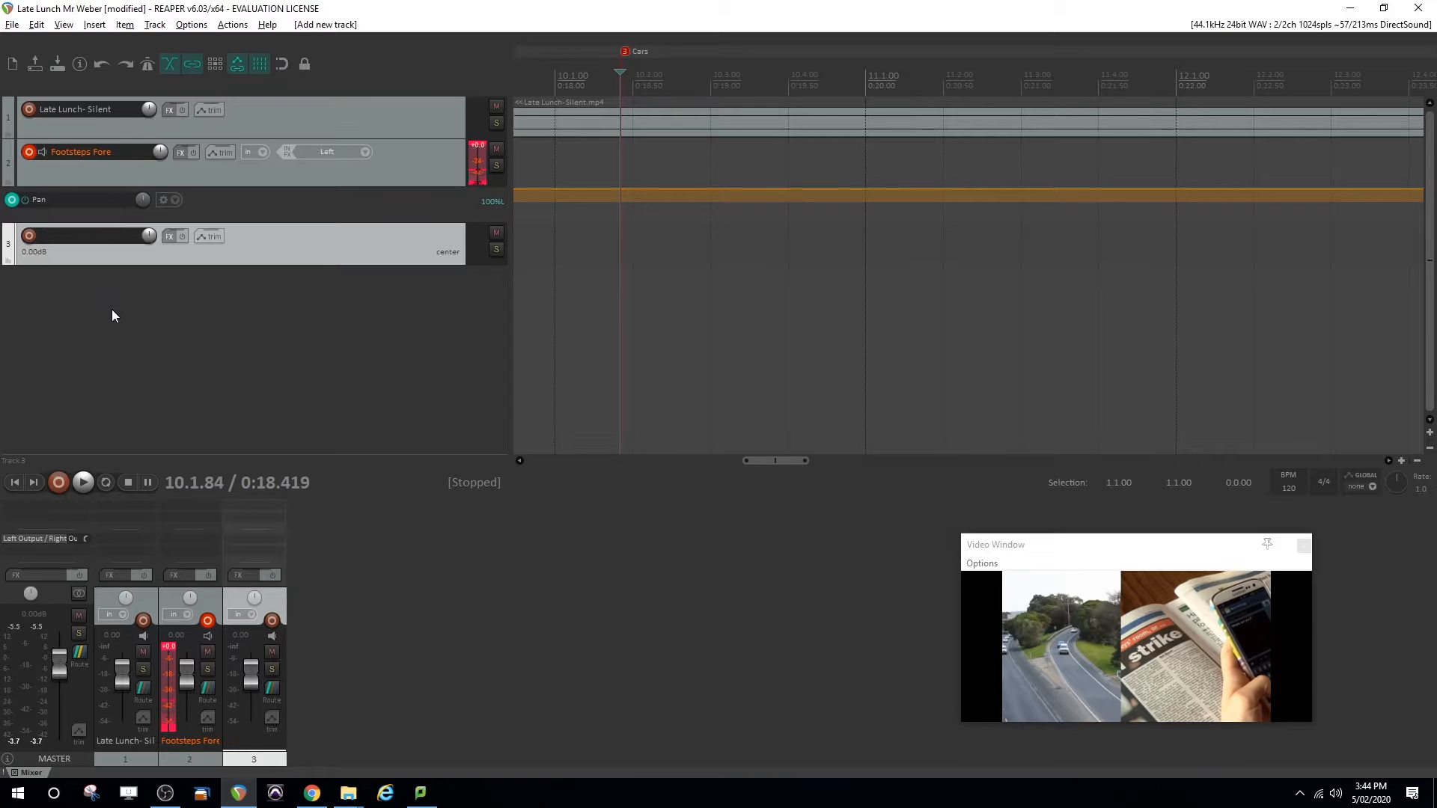
{"action": "double_click", "coordinate": [111, 310]}
{"action": "double_click", "coordinate": [120, 358]}
{"action": "double_click", "coordinate": [124, 385]}
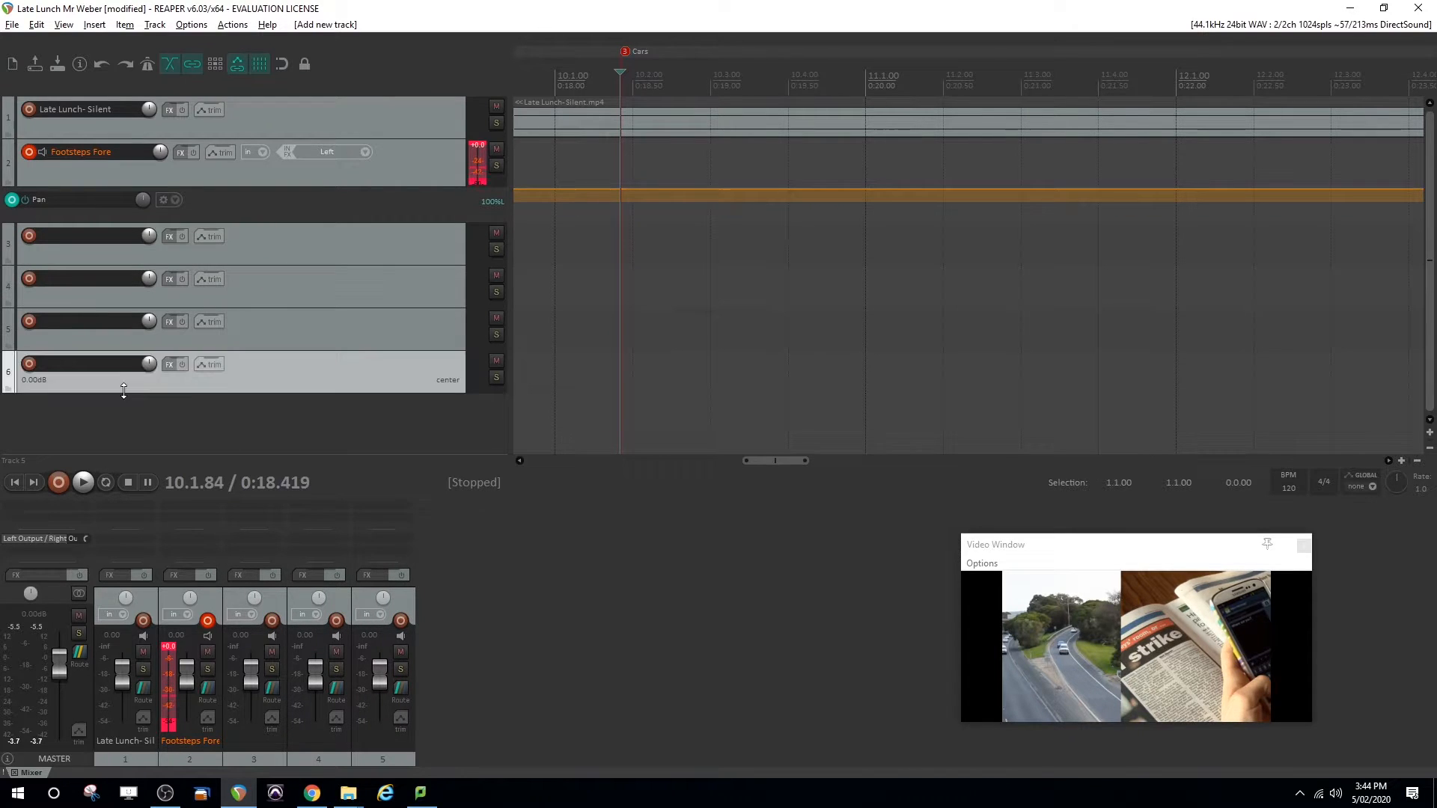
{"action": "double_click", "coordinate": [120, 430]}
Disarm the Footsteps Fore track and hide its Pan envelope
{"action": "left_click", "coordinate": [30, 151]}
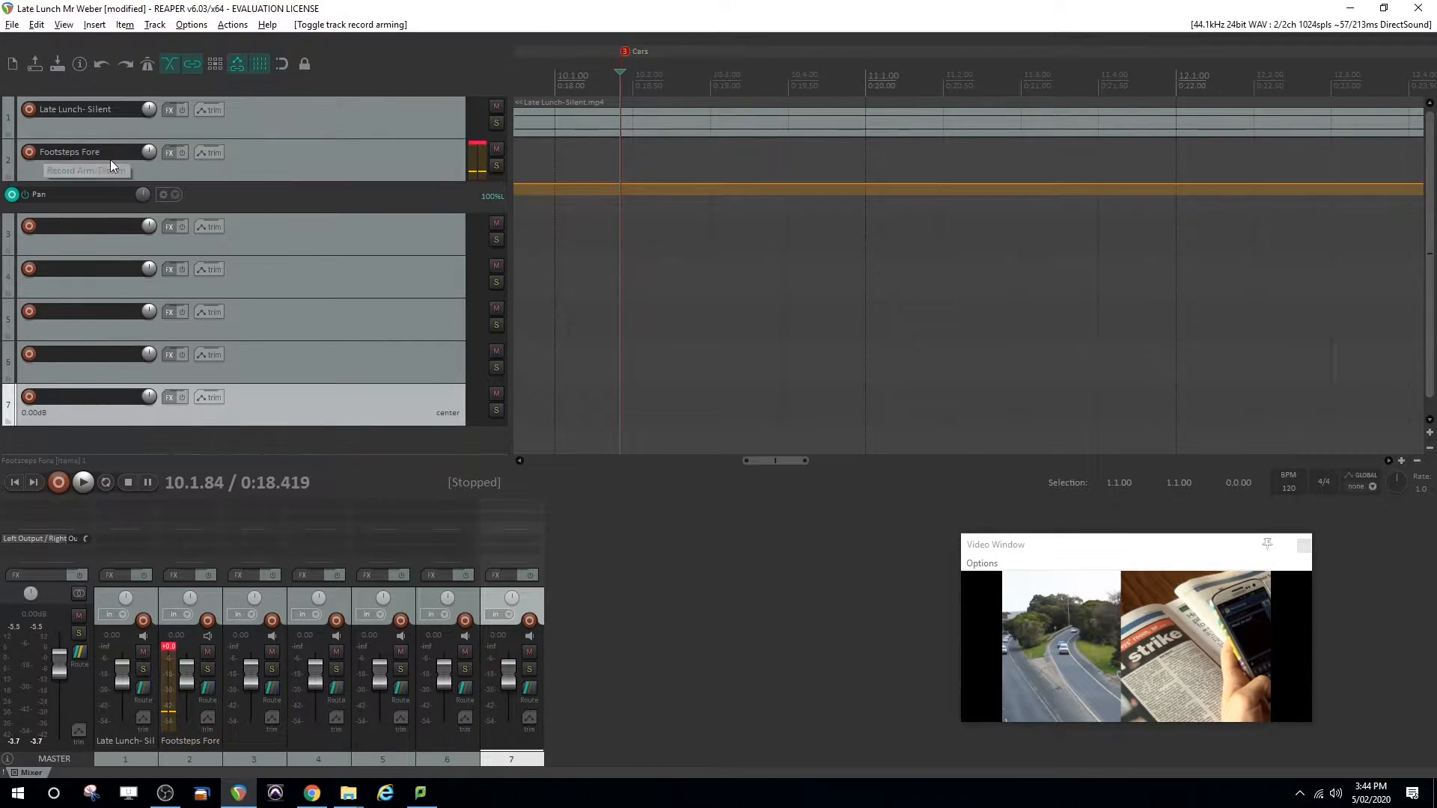
{"action": "left_click", "coordinate": [261, 161]}
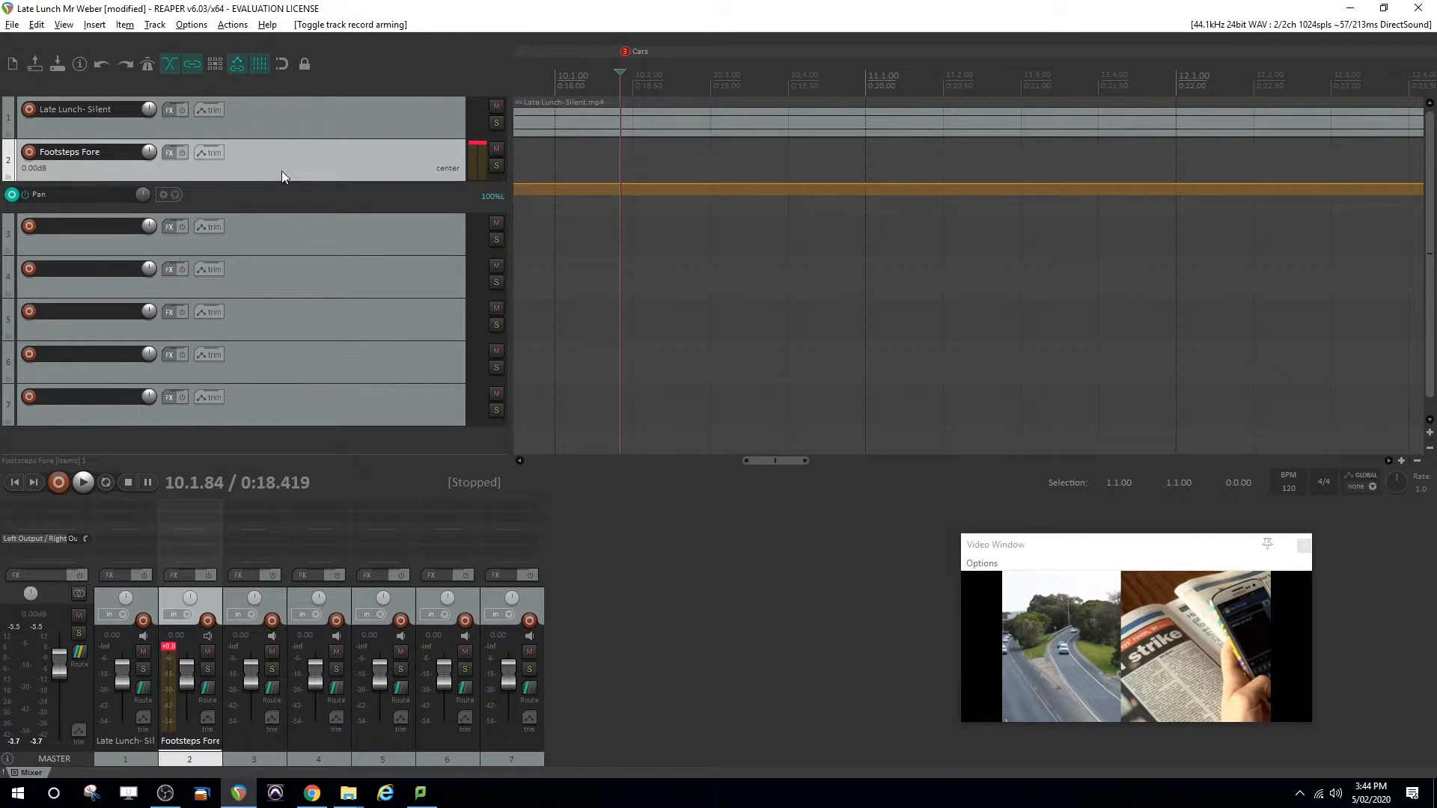
{"action": "key", "text": "p"}
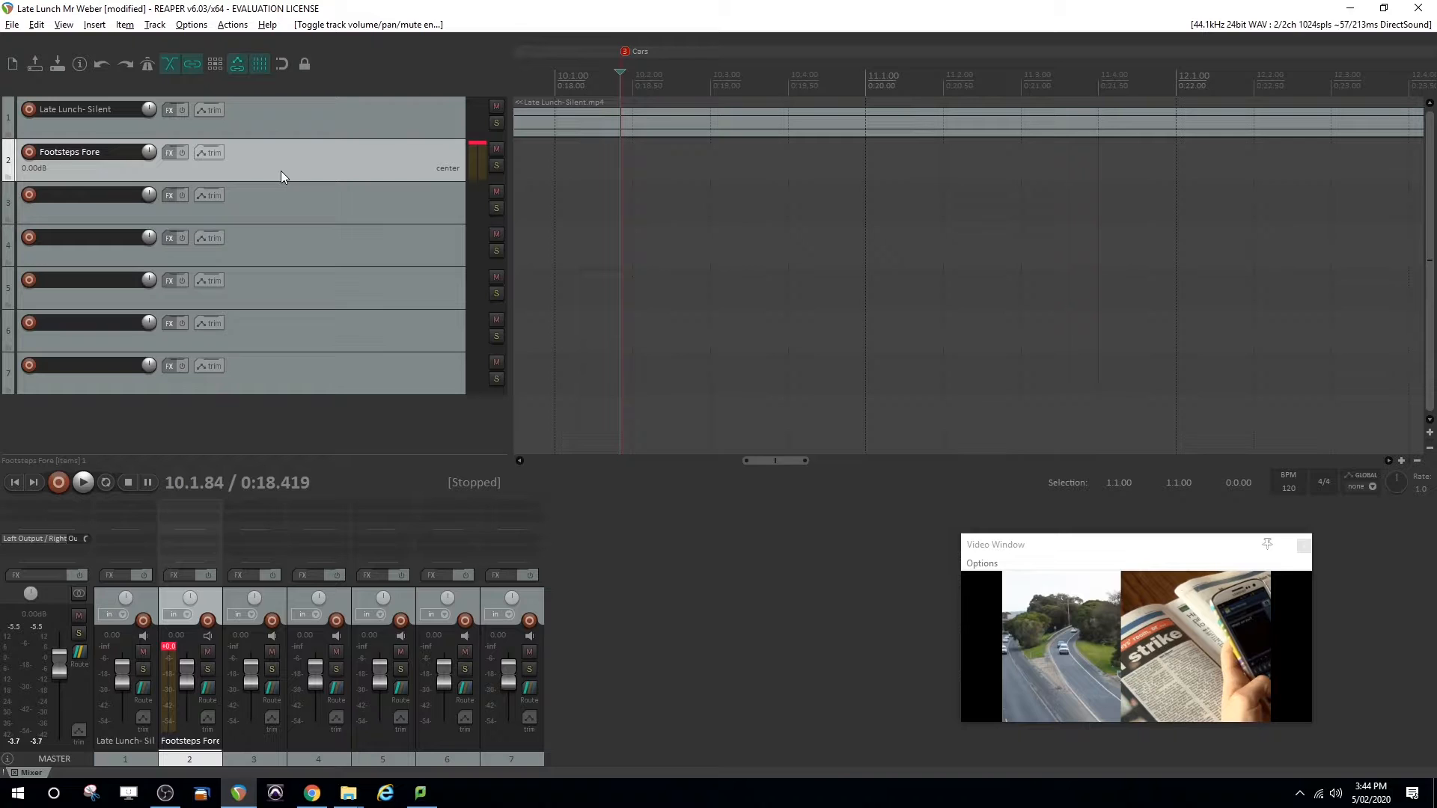
Arm track 3 for recording, name it Cars Right, and set its record monitoring to Auto
{"action": "left_click", "coordinate": [31, 195]}
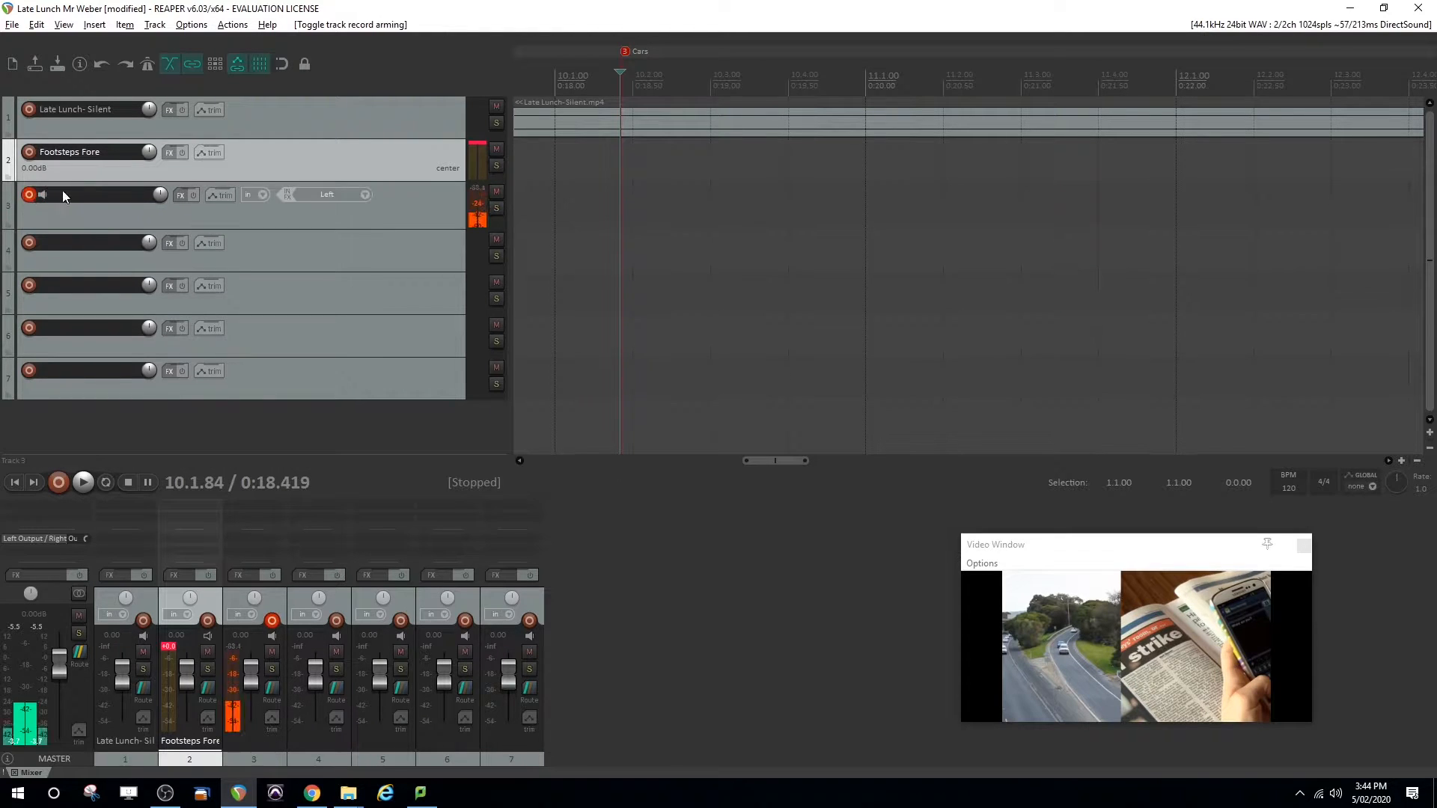
{"action": "double_click", "coordinate": [66, 191]}
{"action": "type", "text": "Cars Right"}
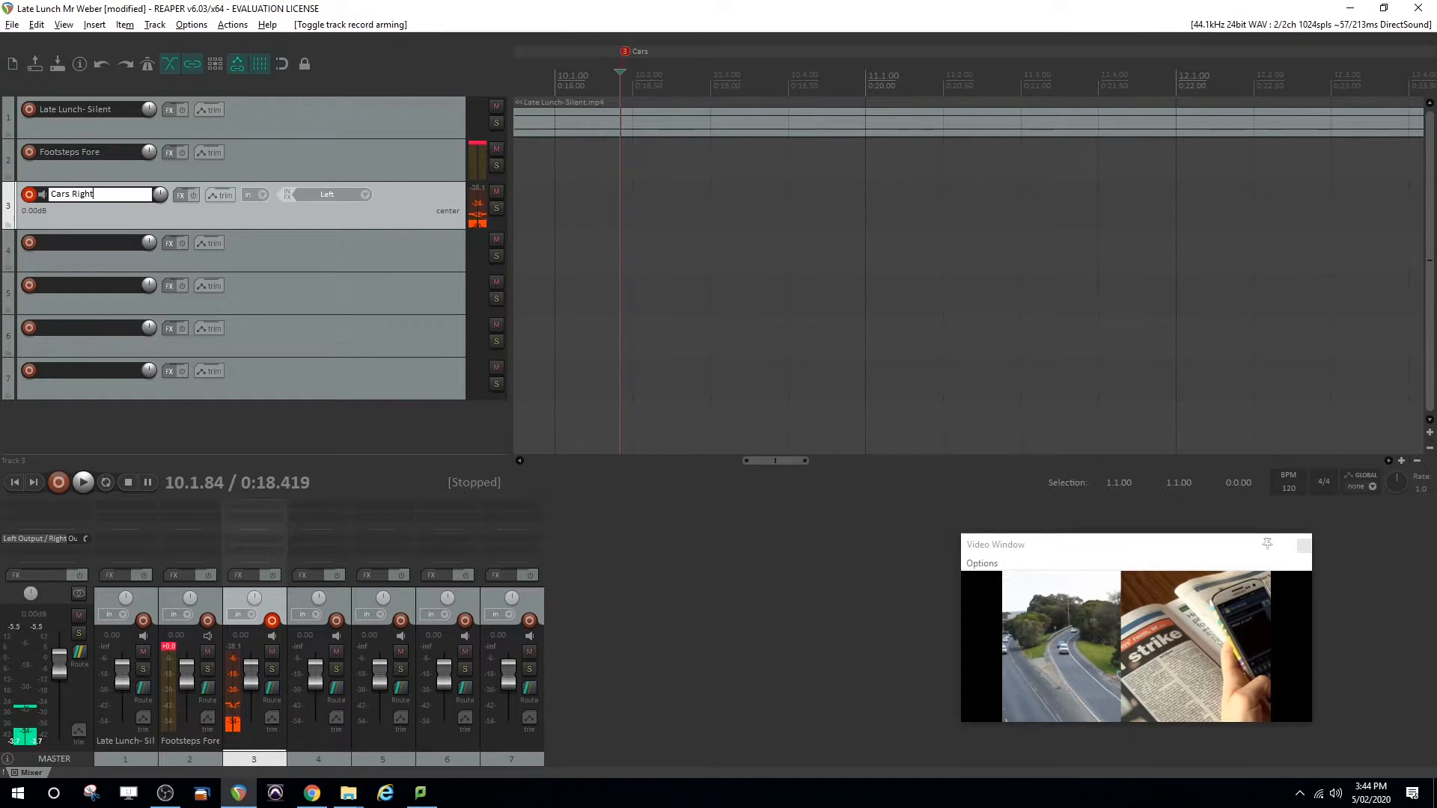
{"action": "key", "text": "Return"}
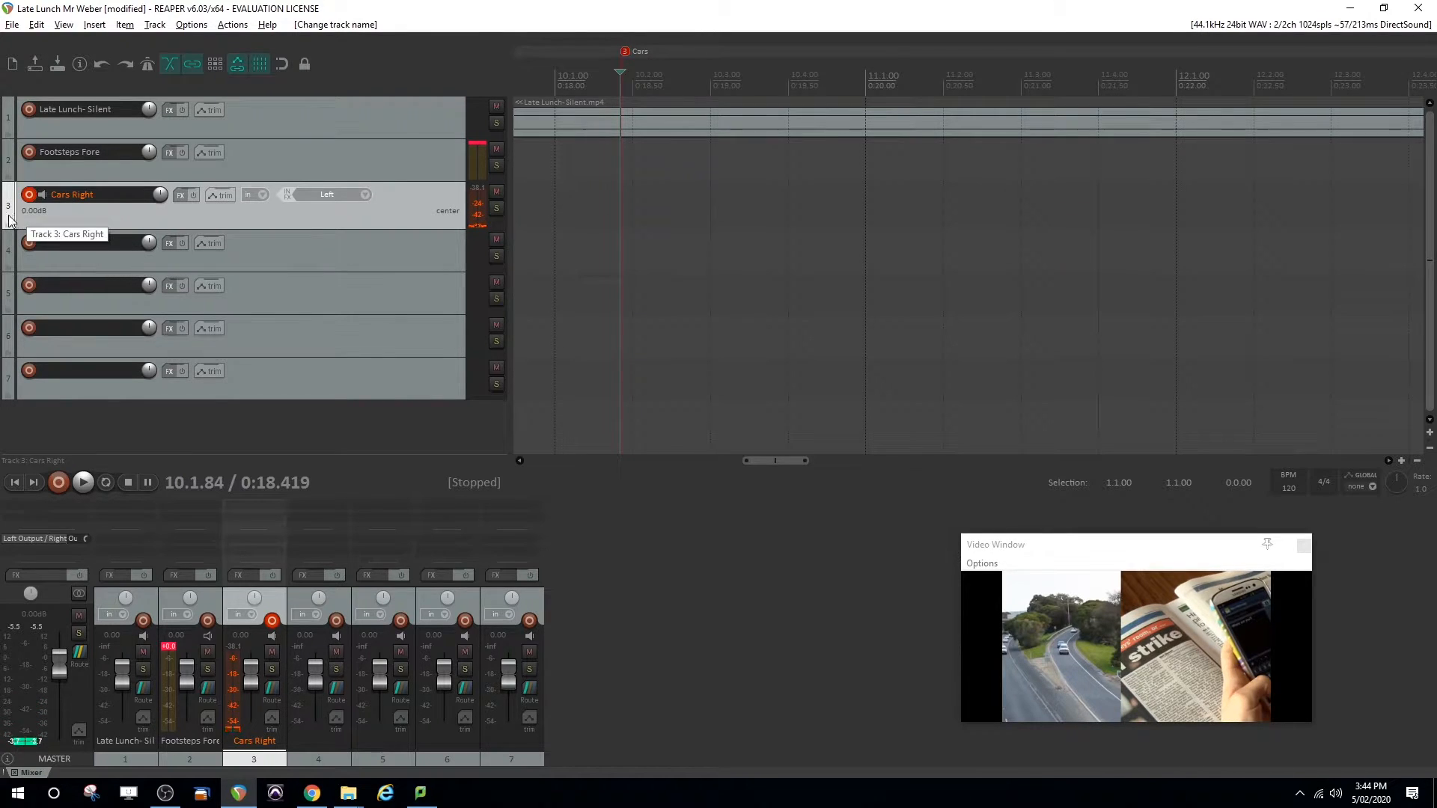
{"action": "left_click", "coordinate": [42, 195]}
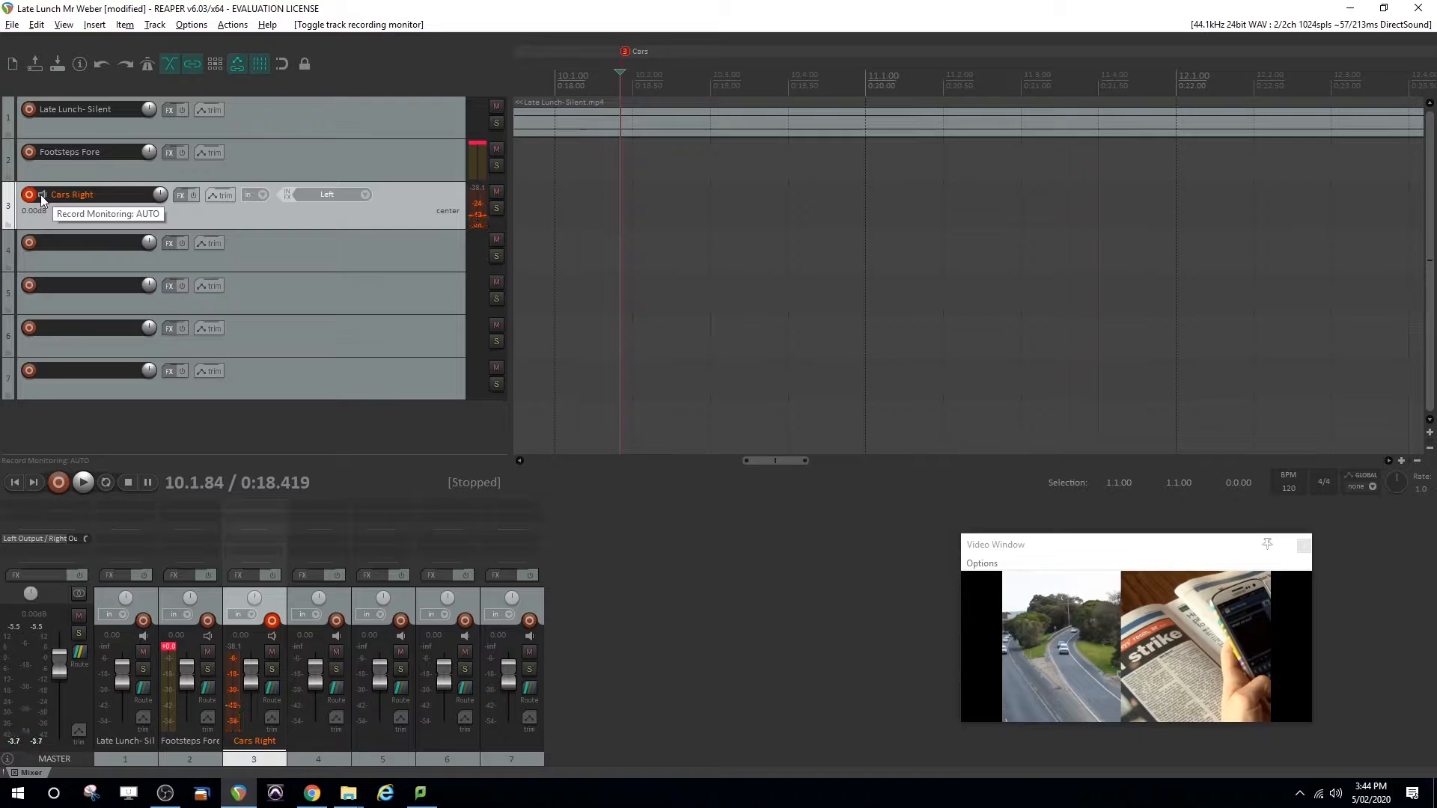
Name tracks 4 to 7 Cars CR, Cars CL, Cars Left and Car Sounds
{"action": "double_click", "coordinate": [59, 242]}
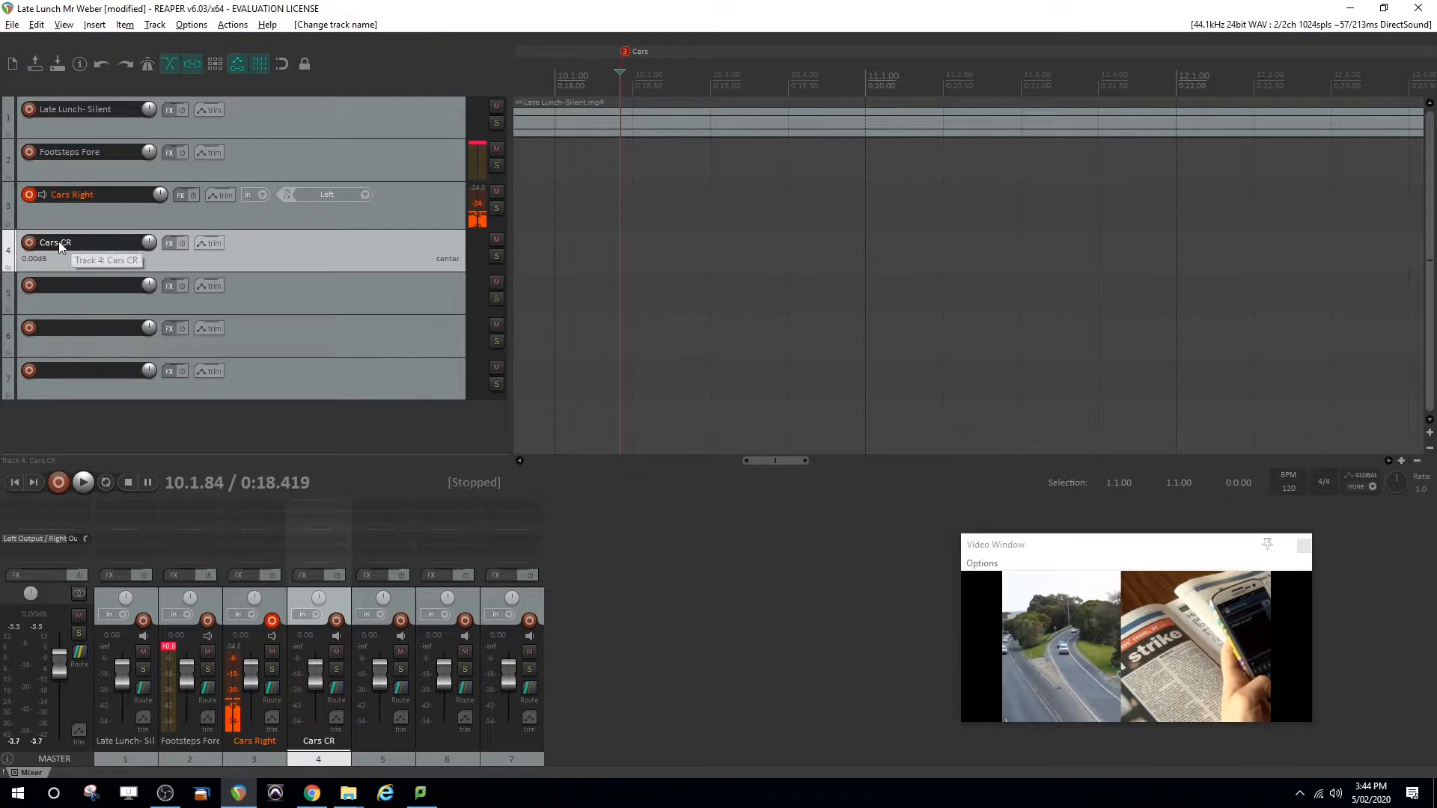
{"action": "double_click", "coordinate": [68, 283]}
{"action": "type", "text": "Cars CL"}
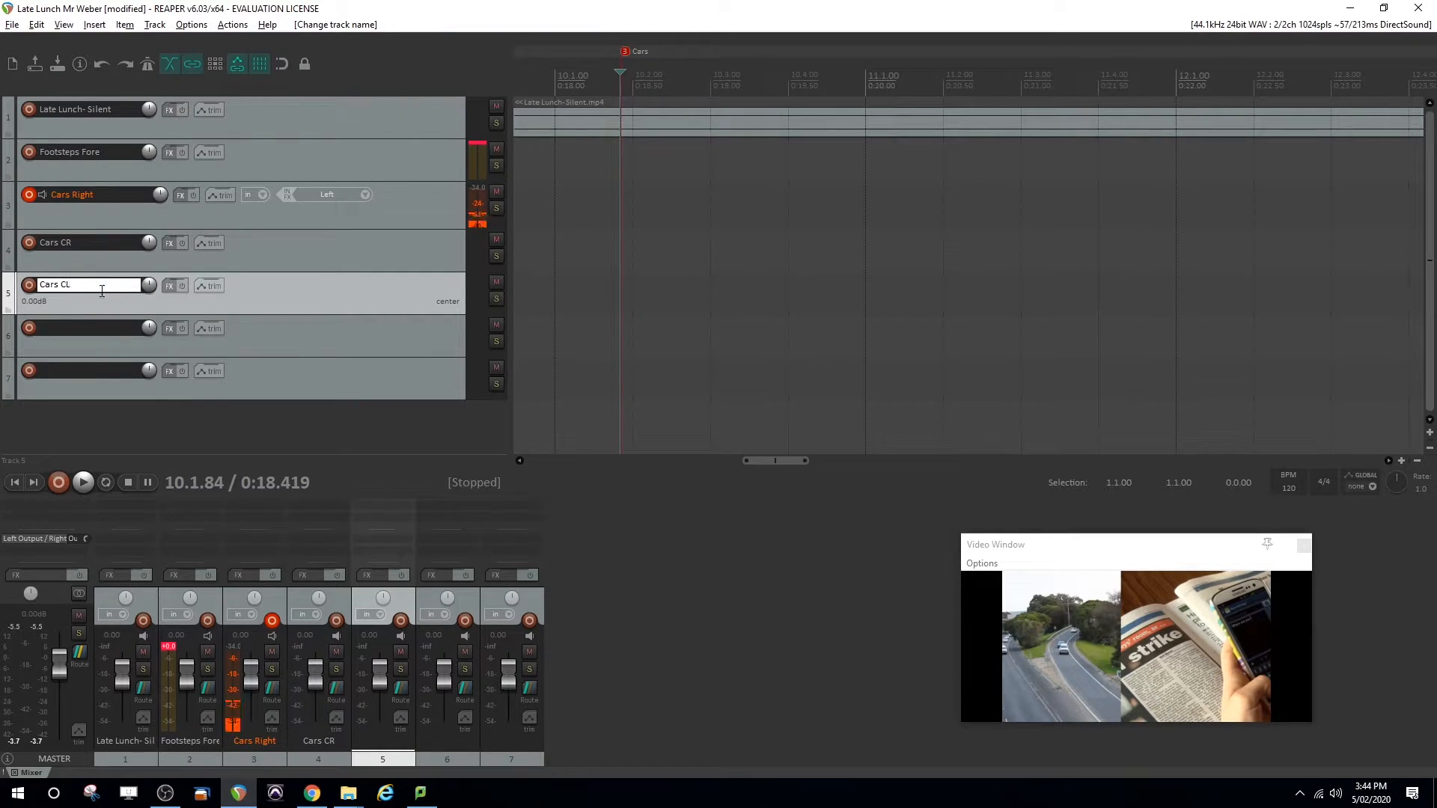
{"action": "double_click", "coordinate": [86, 329]}
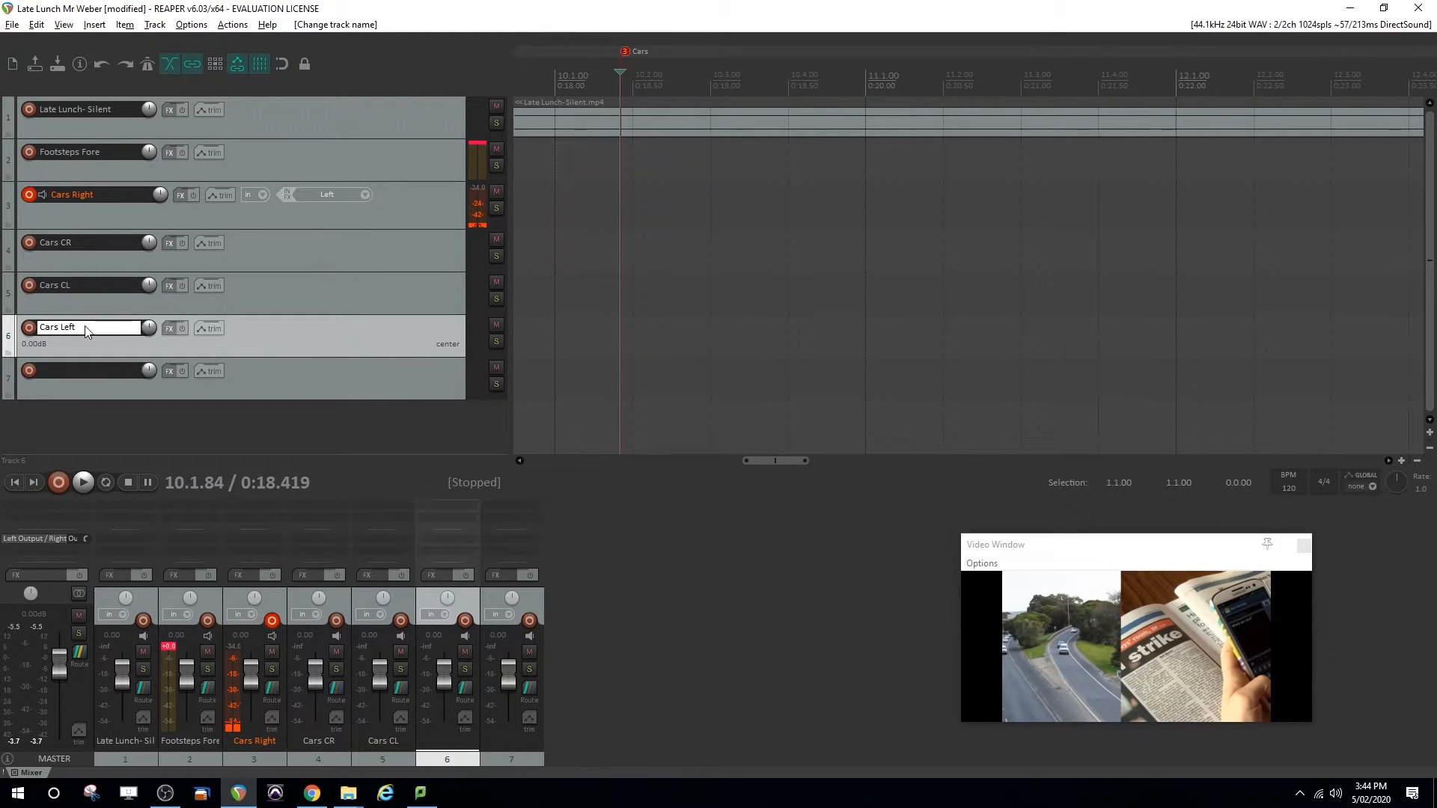
{"action": "key", "text": "Return"}
{"action": "left_click", "coordinate": [76, 374]}
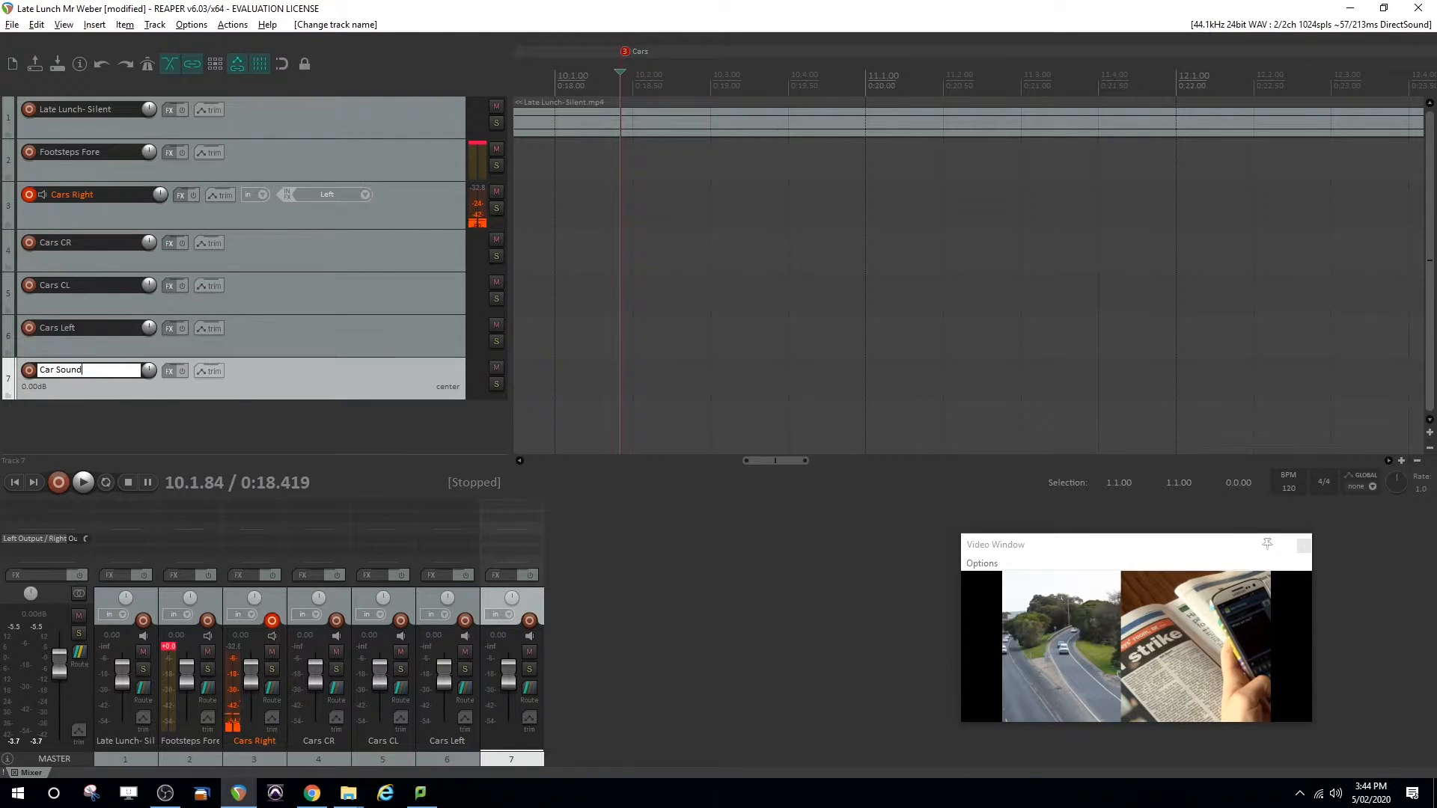
{"action": "type", "text": "s"}
{"action": "key", "text": "Return"}
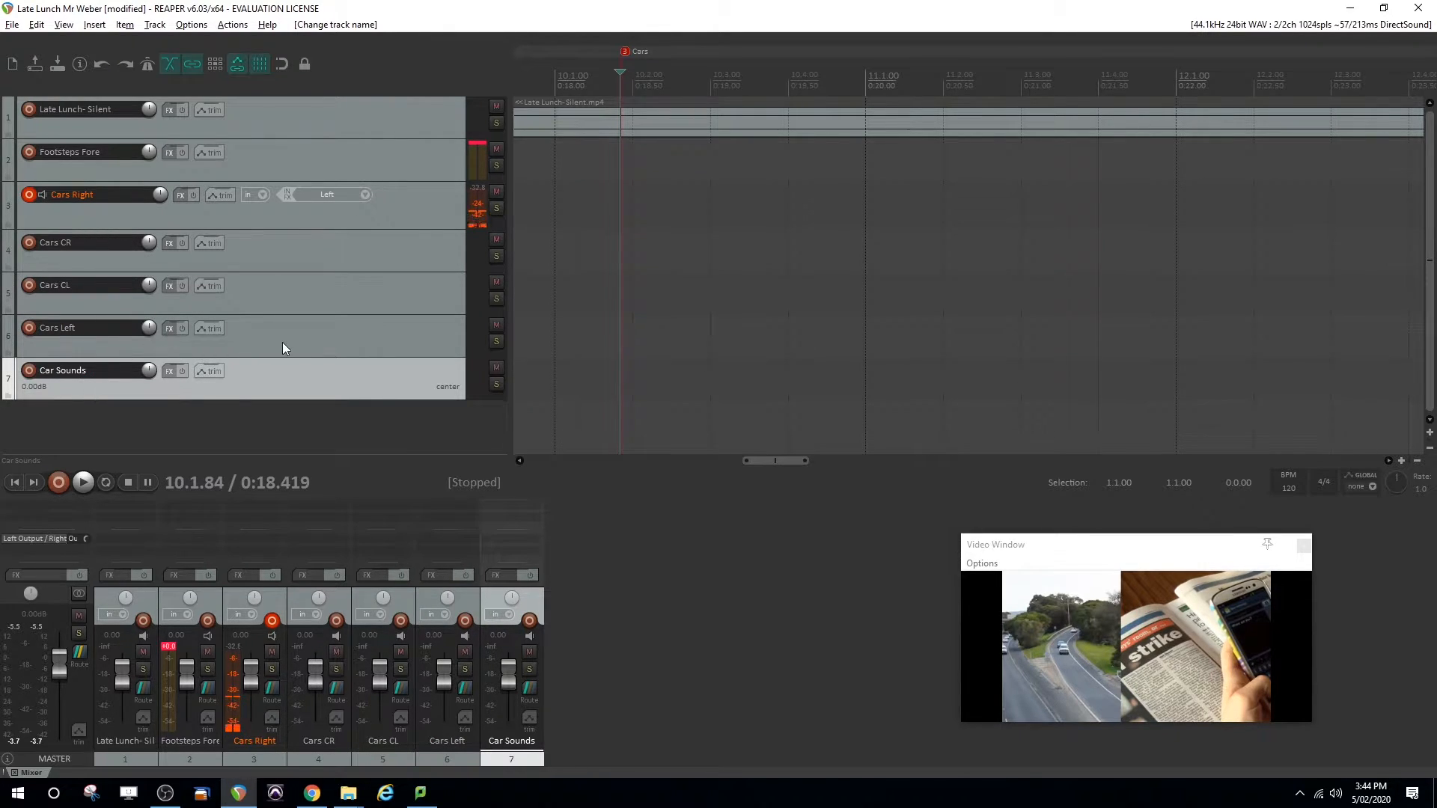
Record a car sound take on the Cars Right track from just before the Cars marker to just past the End marker
{"action": "left_click", "coordinate": [266, 226]}
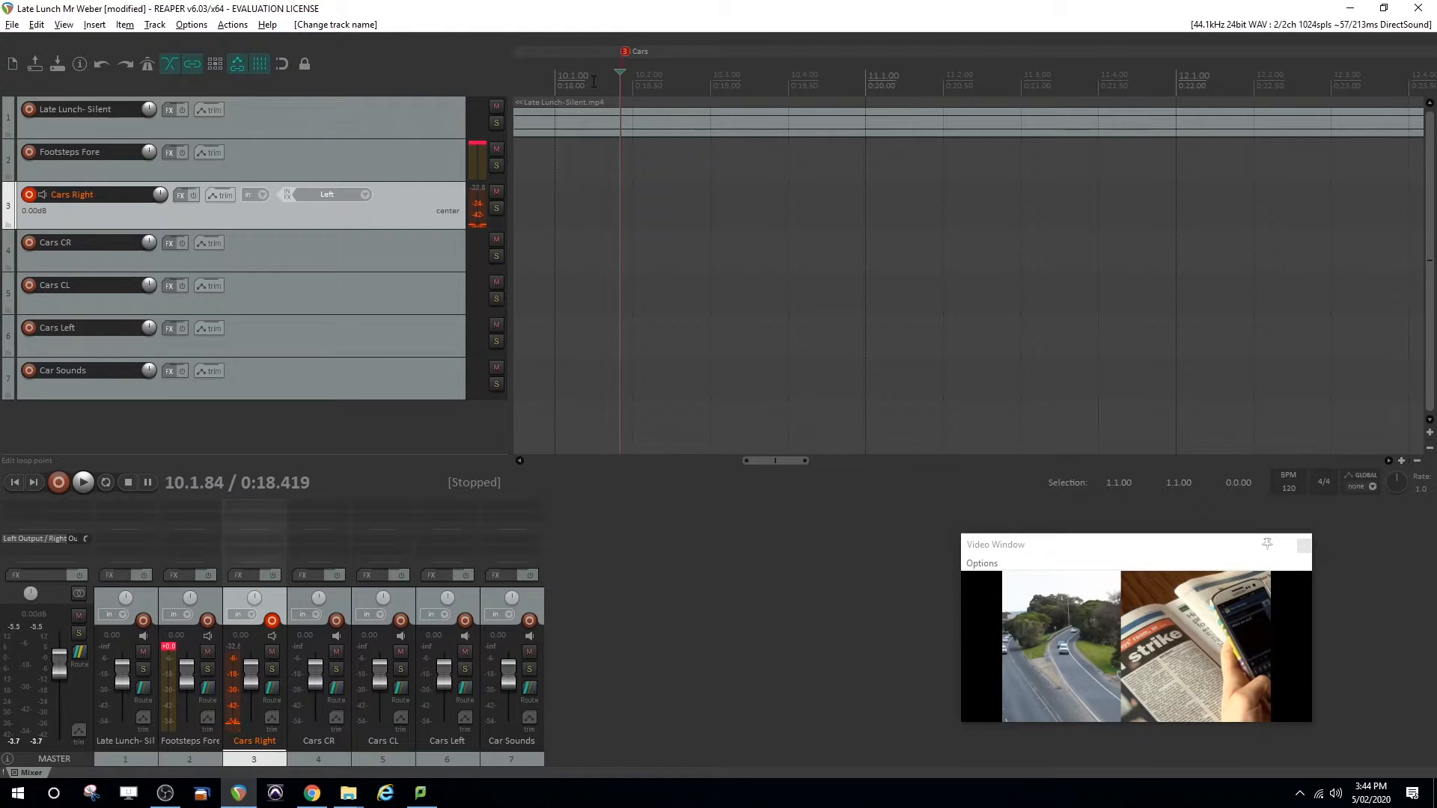
{"action": "left_click", "coordinate": [570, 83]}
{"action": "left_click_drag", "start_coordinate": [570, 83], "coordinate": [543, 82]}
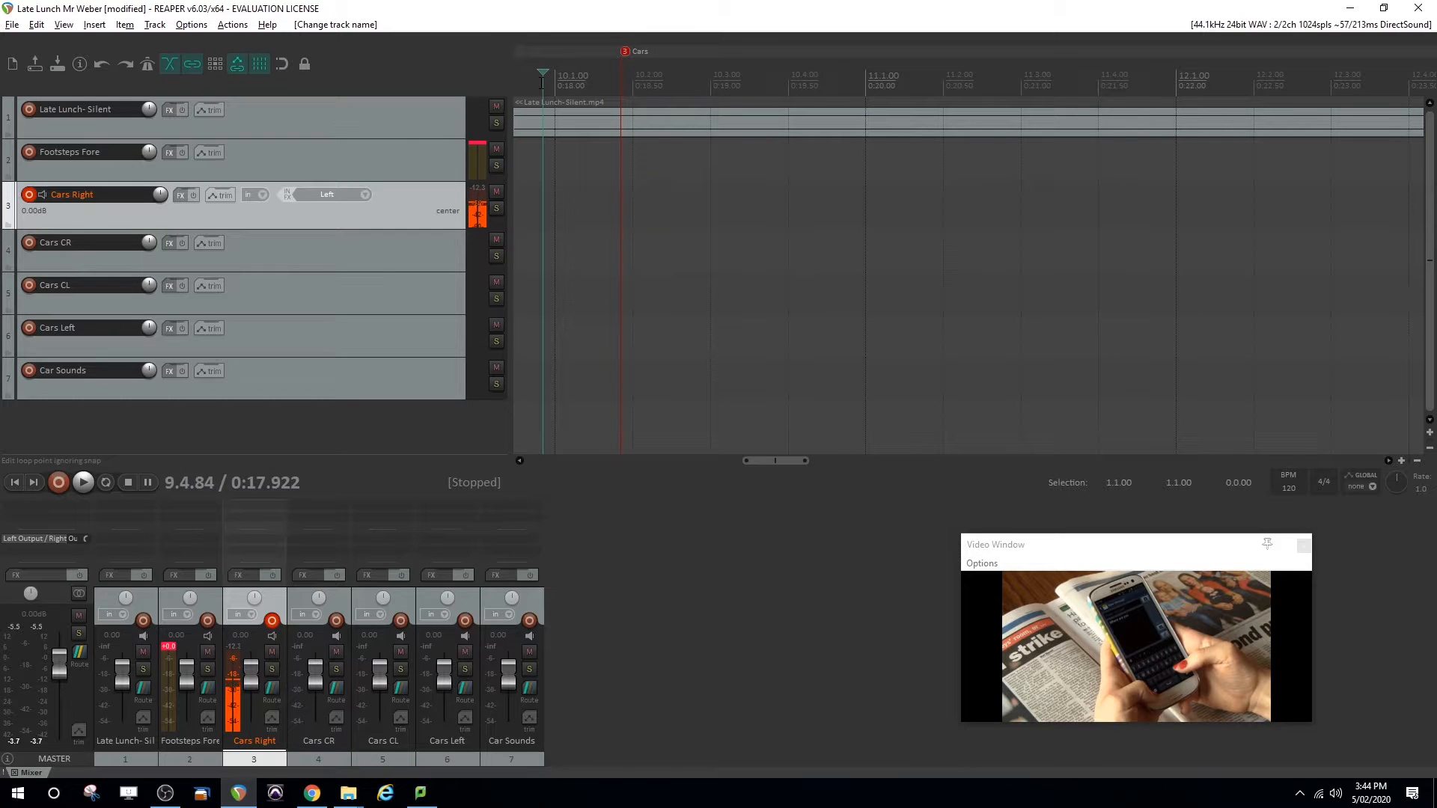
{"action": "key", "text": "ctrl+r"}
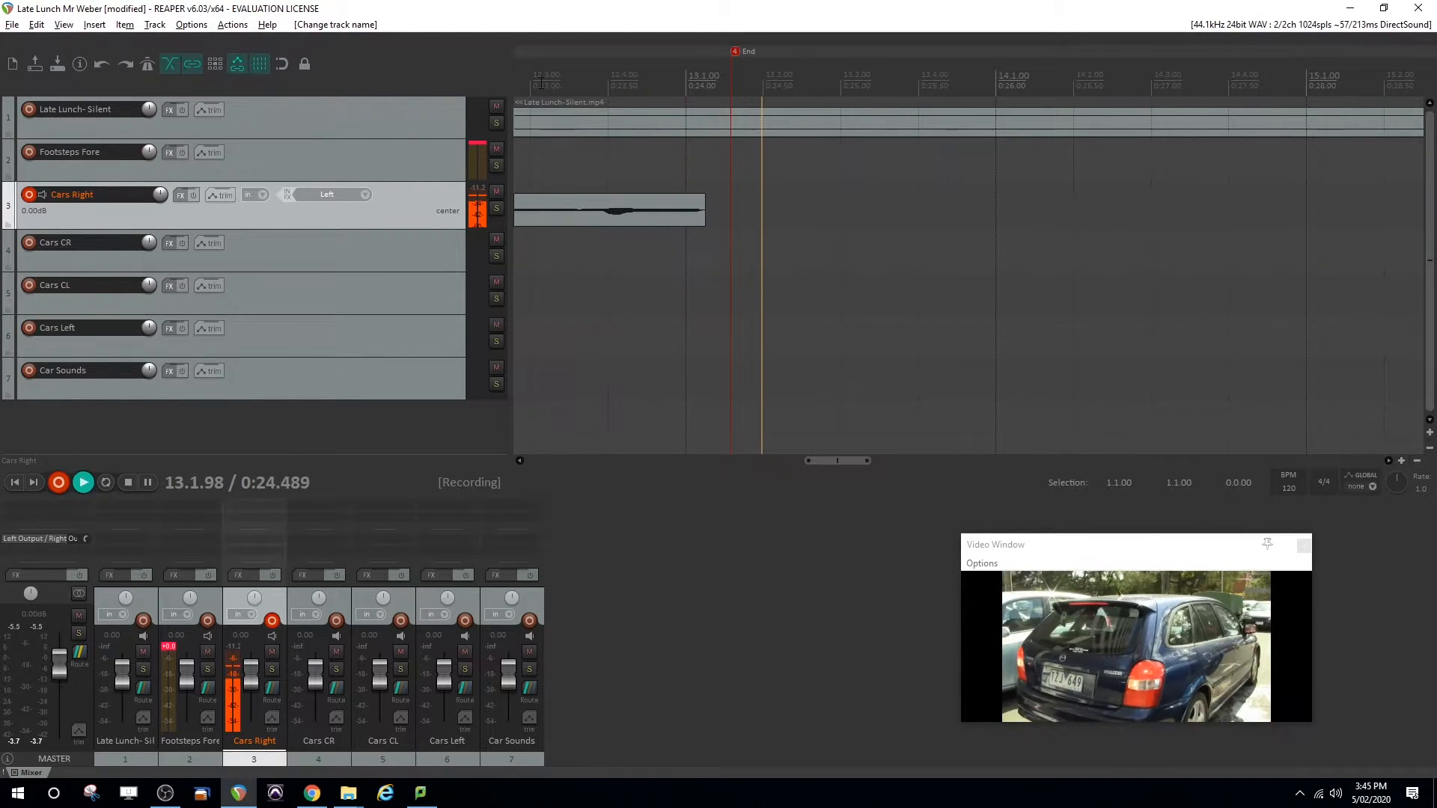
{"action": "key", "text": "space"}
{"action": "left_click", "coordinate": [728, 78]}
{"action": "left_click", "coordinate": [730, 79]}
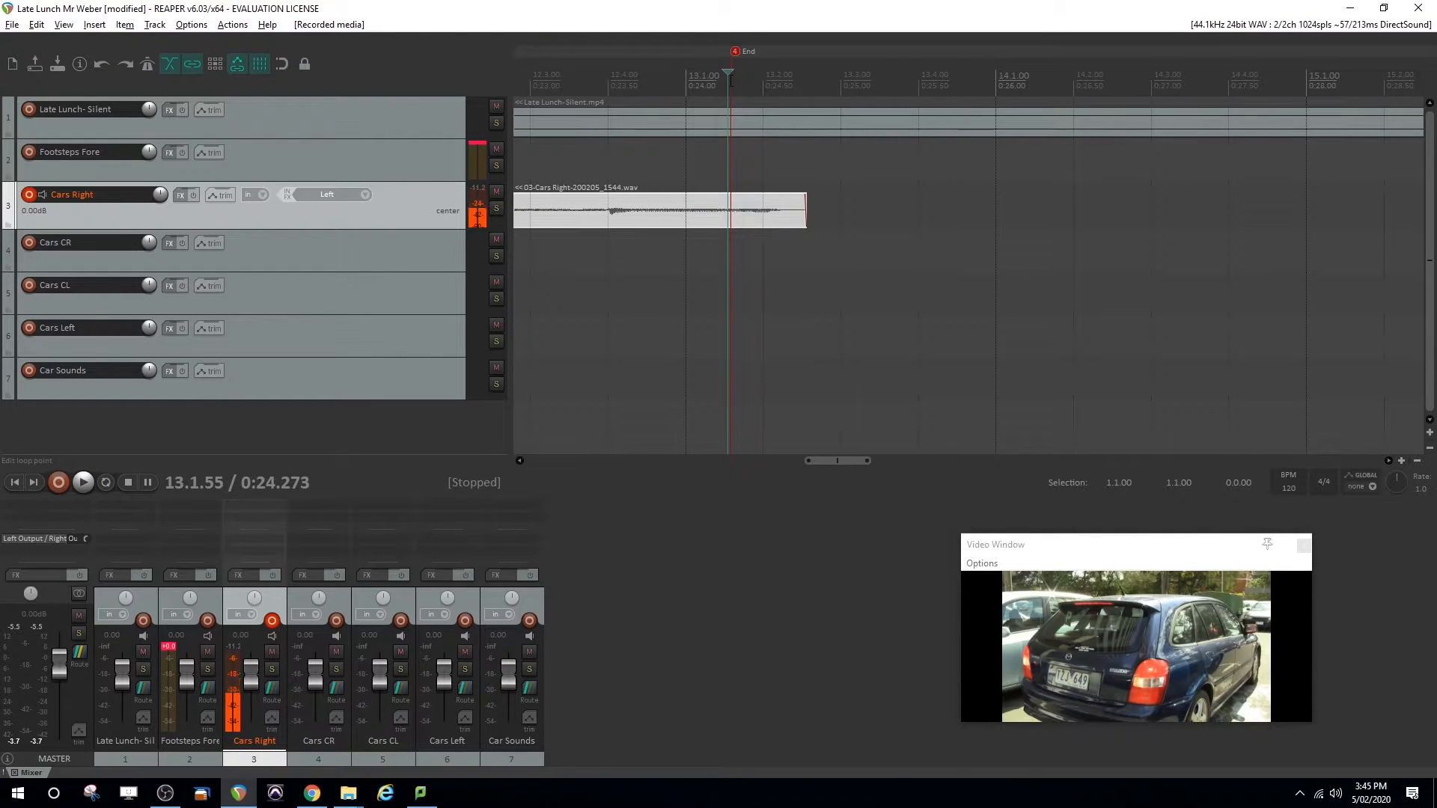
Return the edit cursor to the start of the Cars Right clip and pan that track 100% right
{"action": "left_click_drag", "start_coordinate": [842, 460], "coordinate": [769, 462]}
{"action": "left_click", "coordinate": [717, 154]}
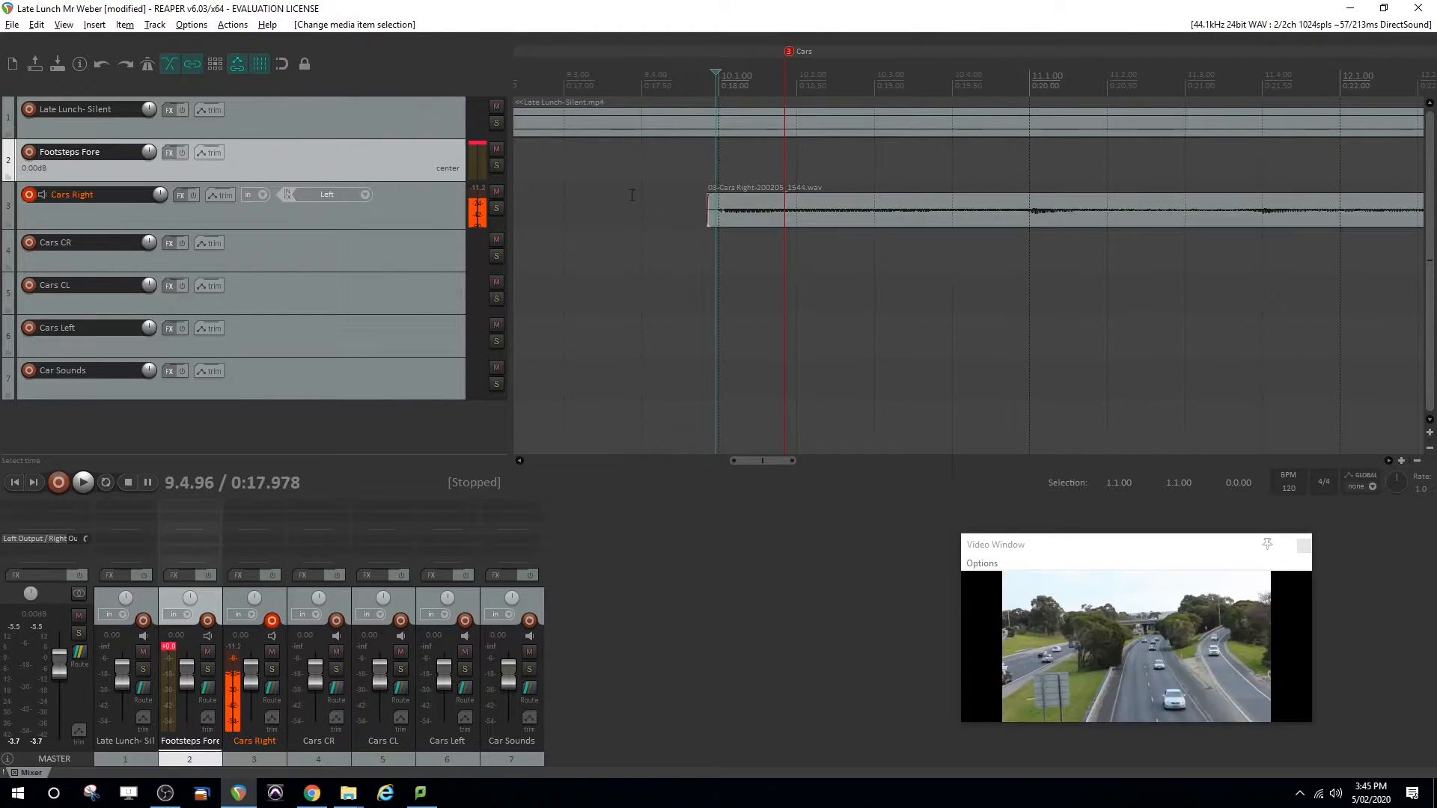
{"action": "left_click", "coordinate": [390, 212]}
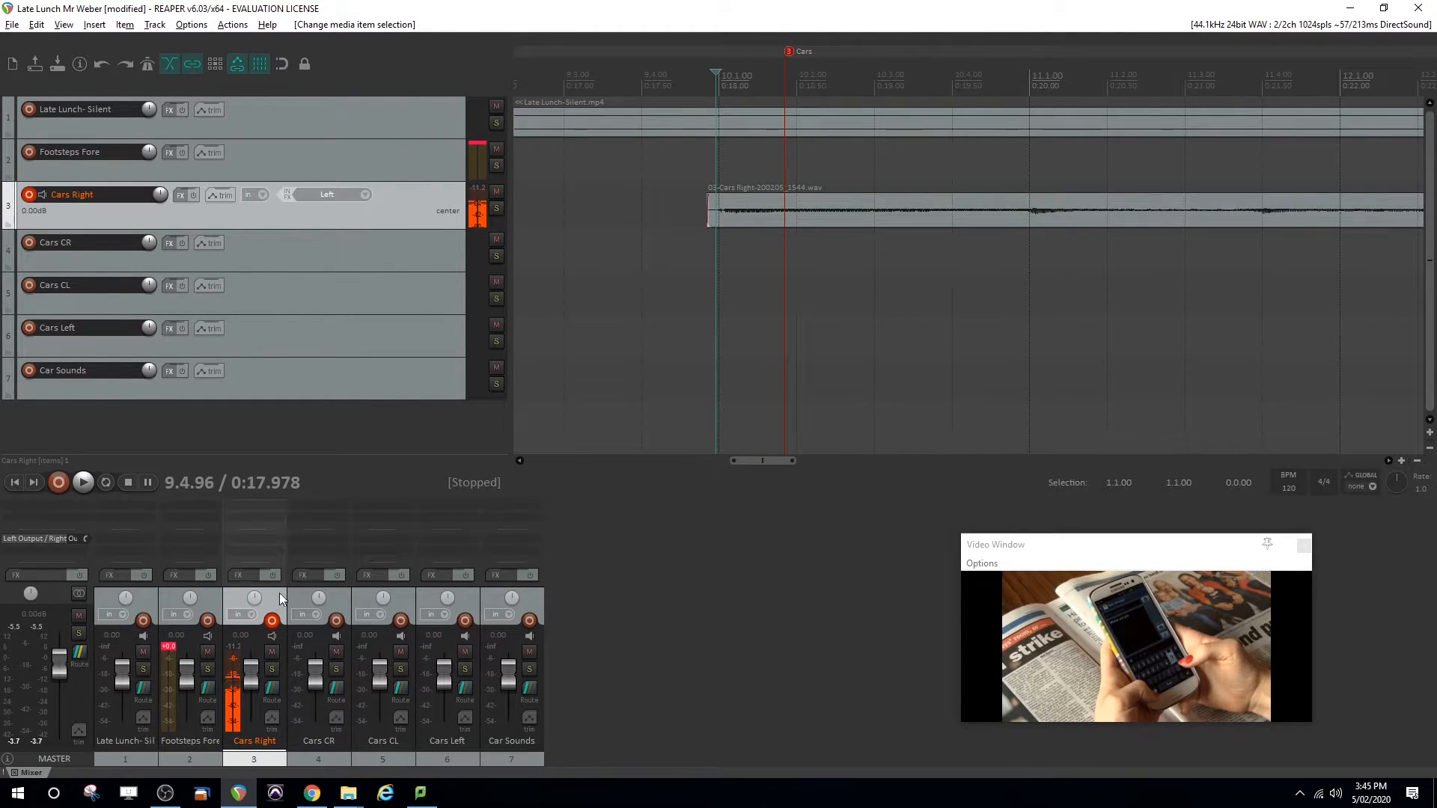
{"action": "left_click_drag", "start_coordinate": [252, 605], "coordinate": [259, 566]}
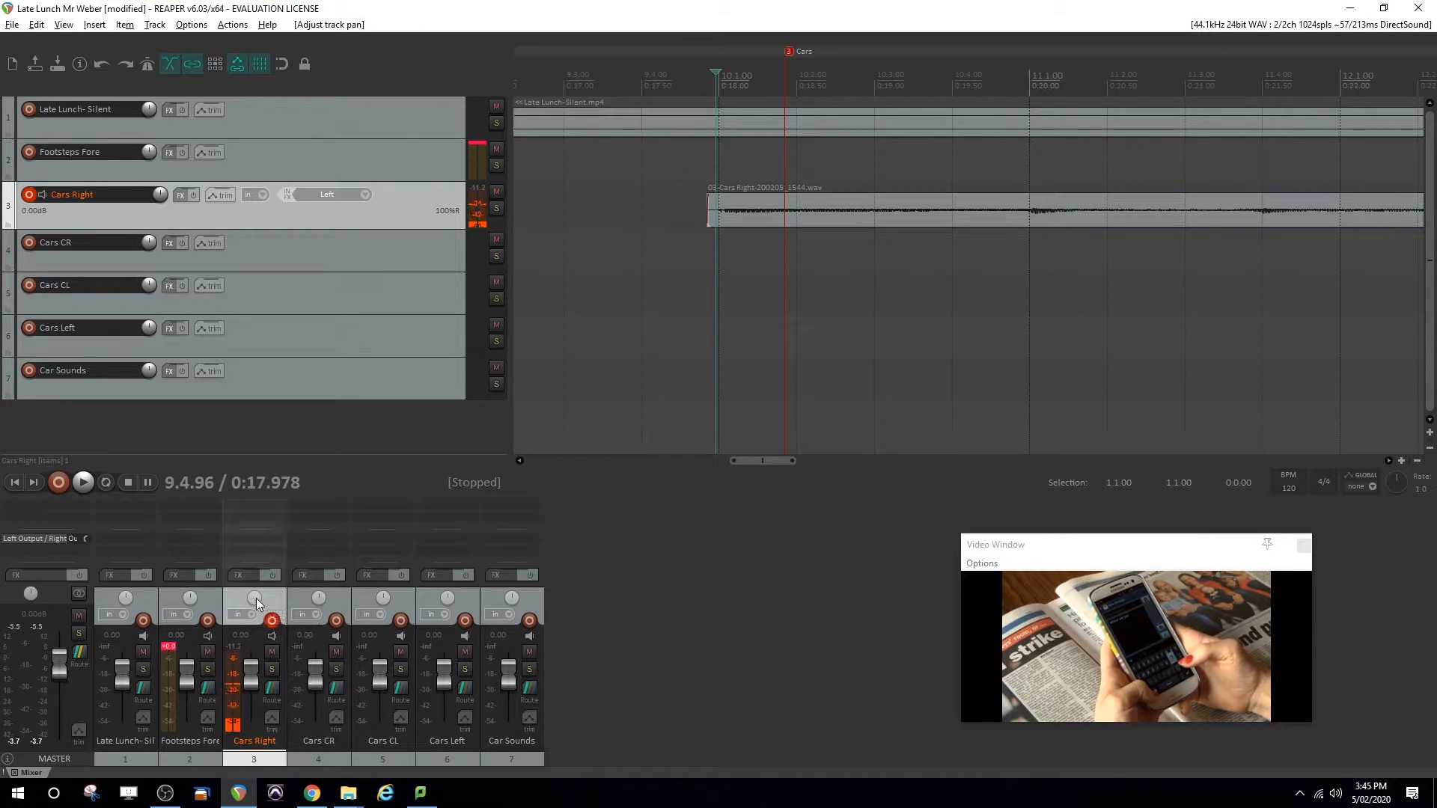
Disarm Cars Right, then arm Cars CR with a pan adjustment and record its car take to just past the End marker
{"action": "left_click", "coordinate": [272, 620]}
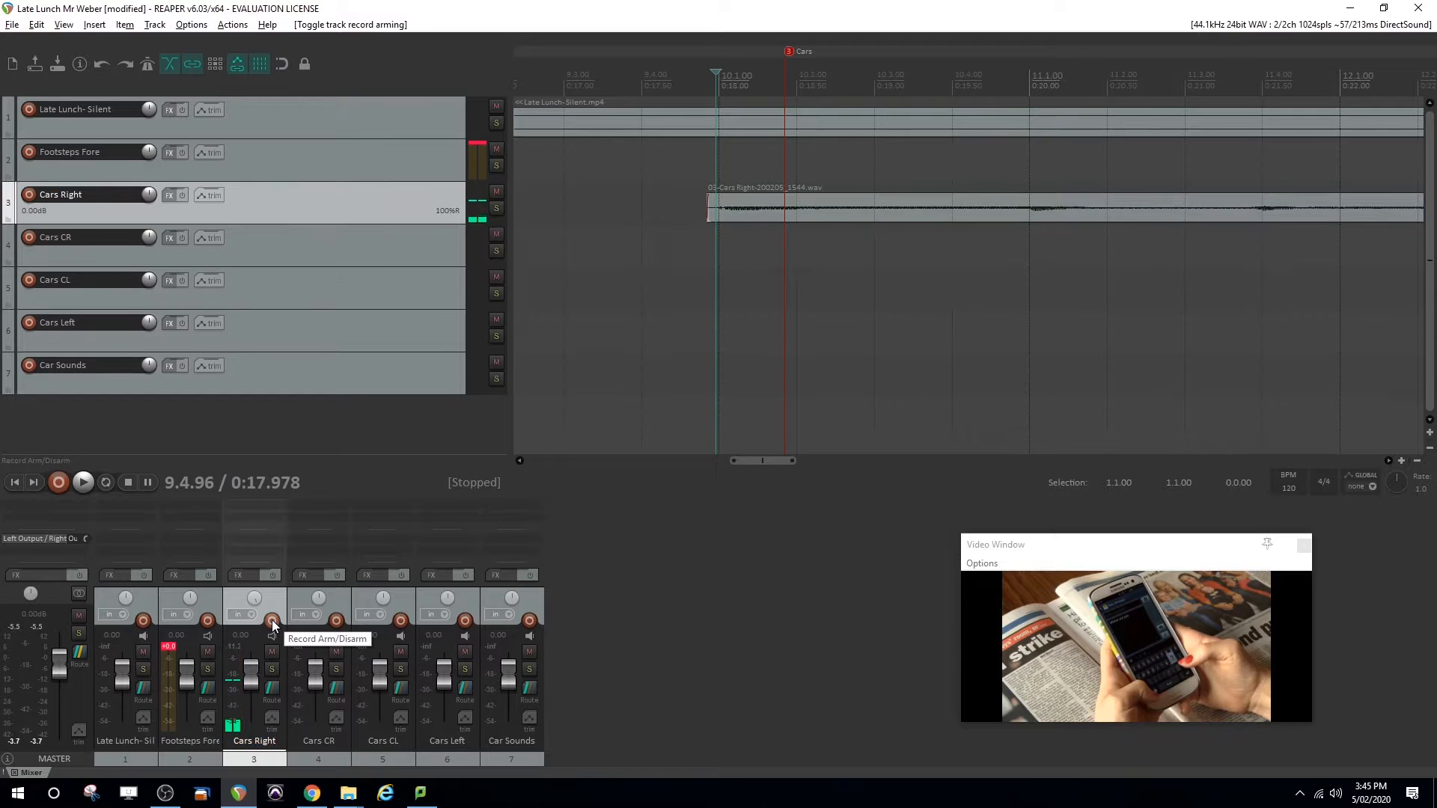
{"action": "left_click", "coordinate": [332, 622]}
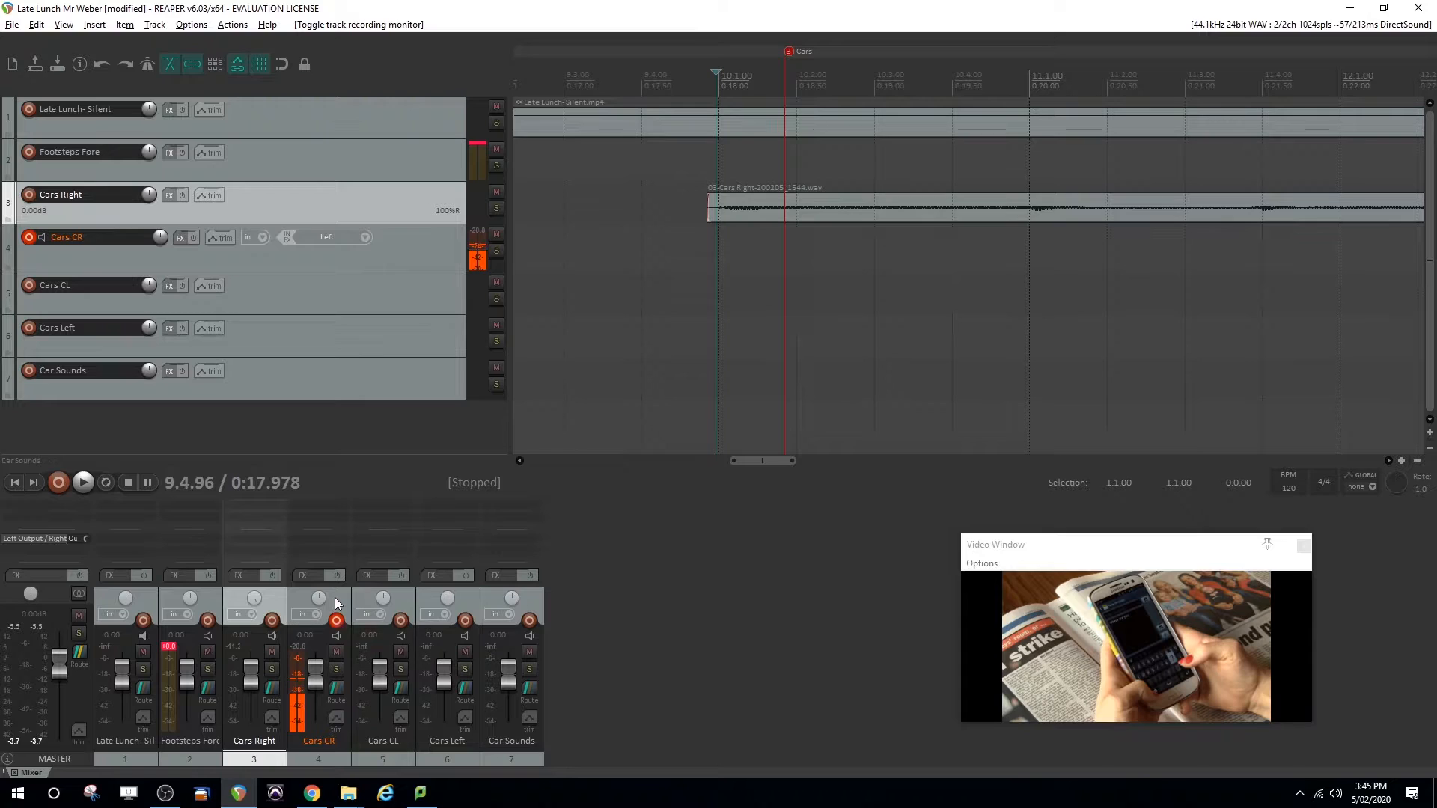
{"action": "left_click_drag", "start_coordinate": [319, 598], "coordinate": [320, 598]}
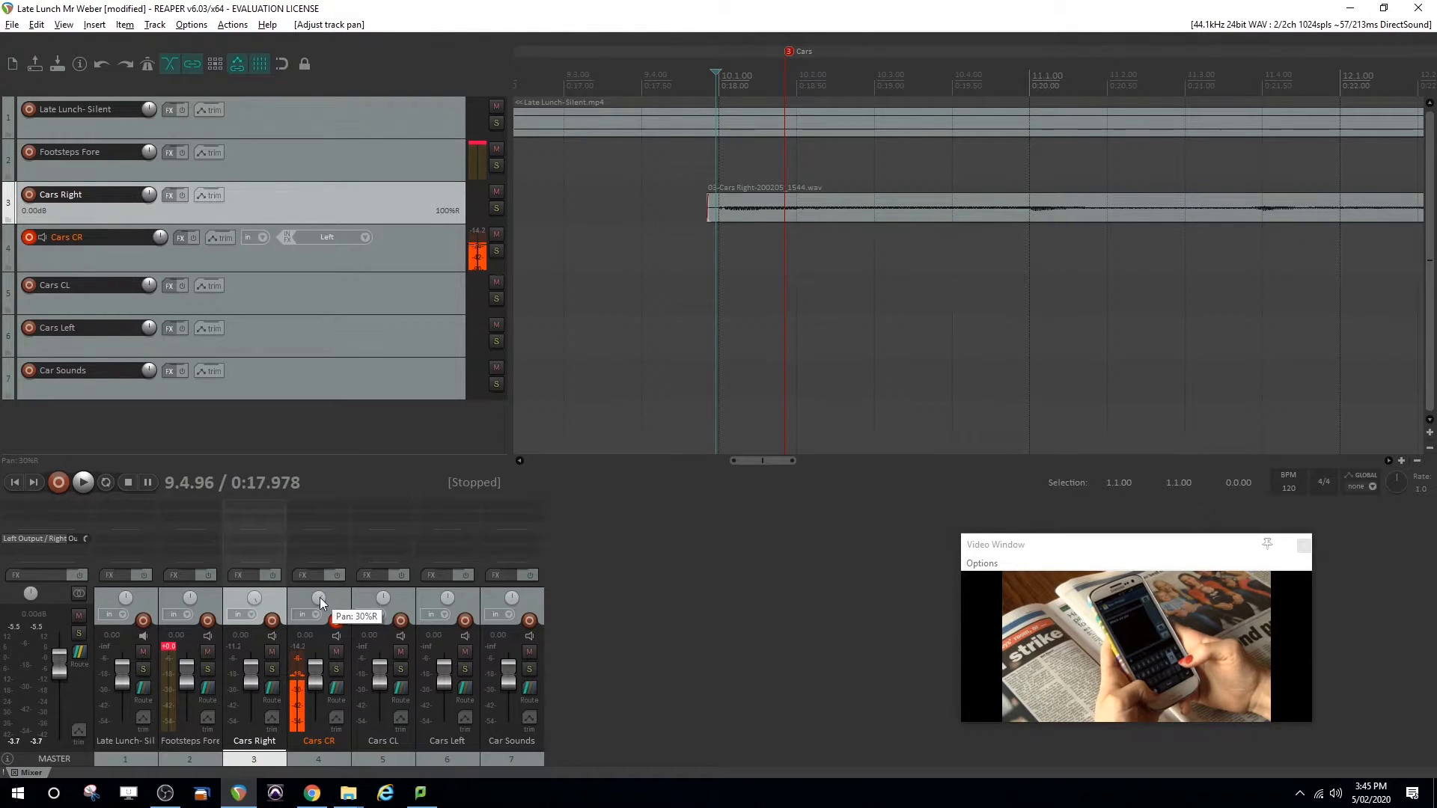
{"action": "left_click", "coordinate": [62, 482]}
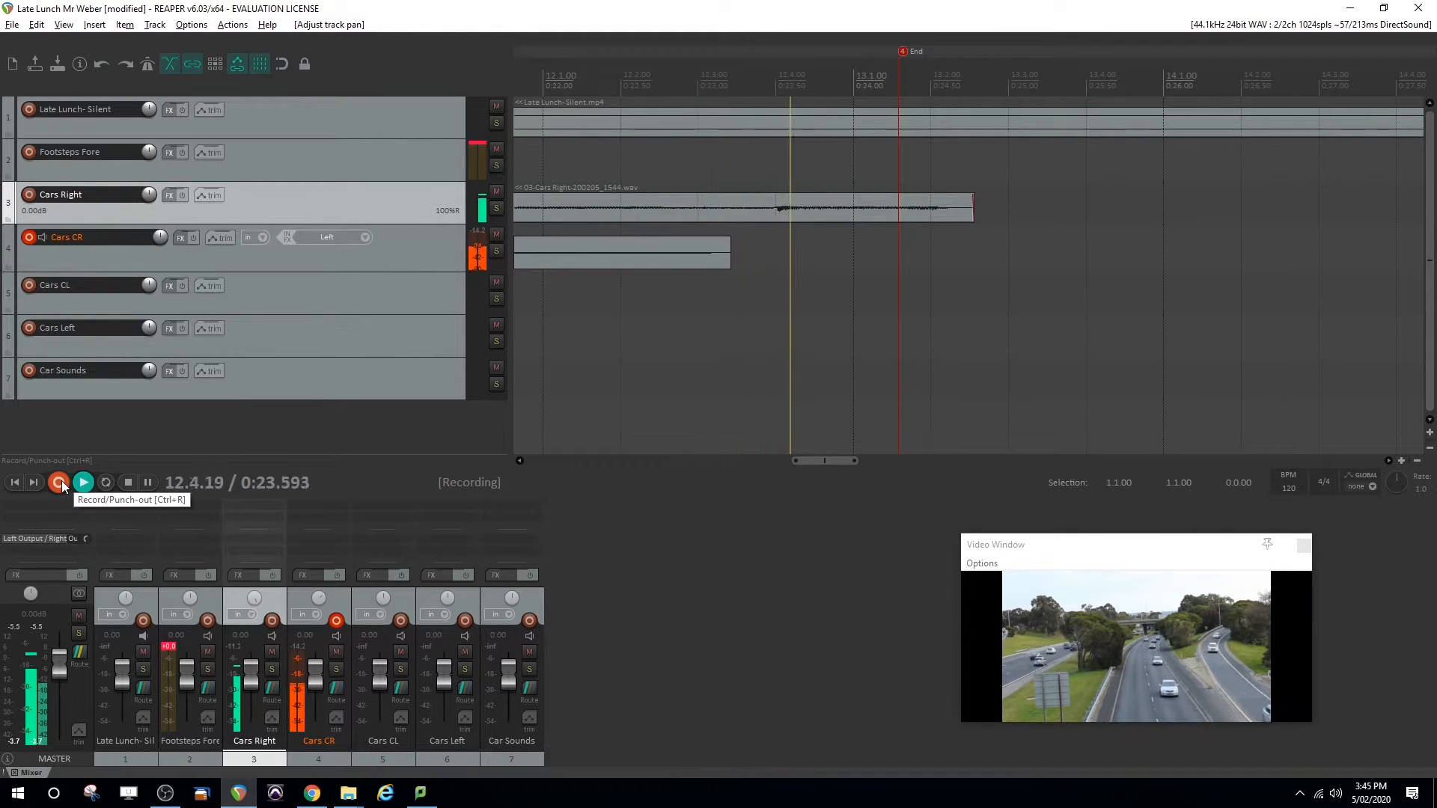
{"action": "left_click", "coordinate": [62, 483]}
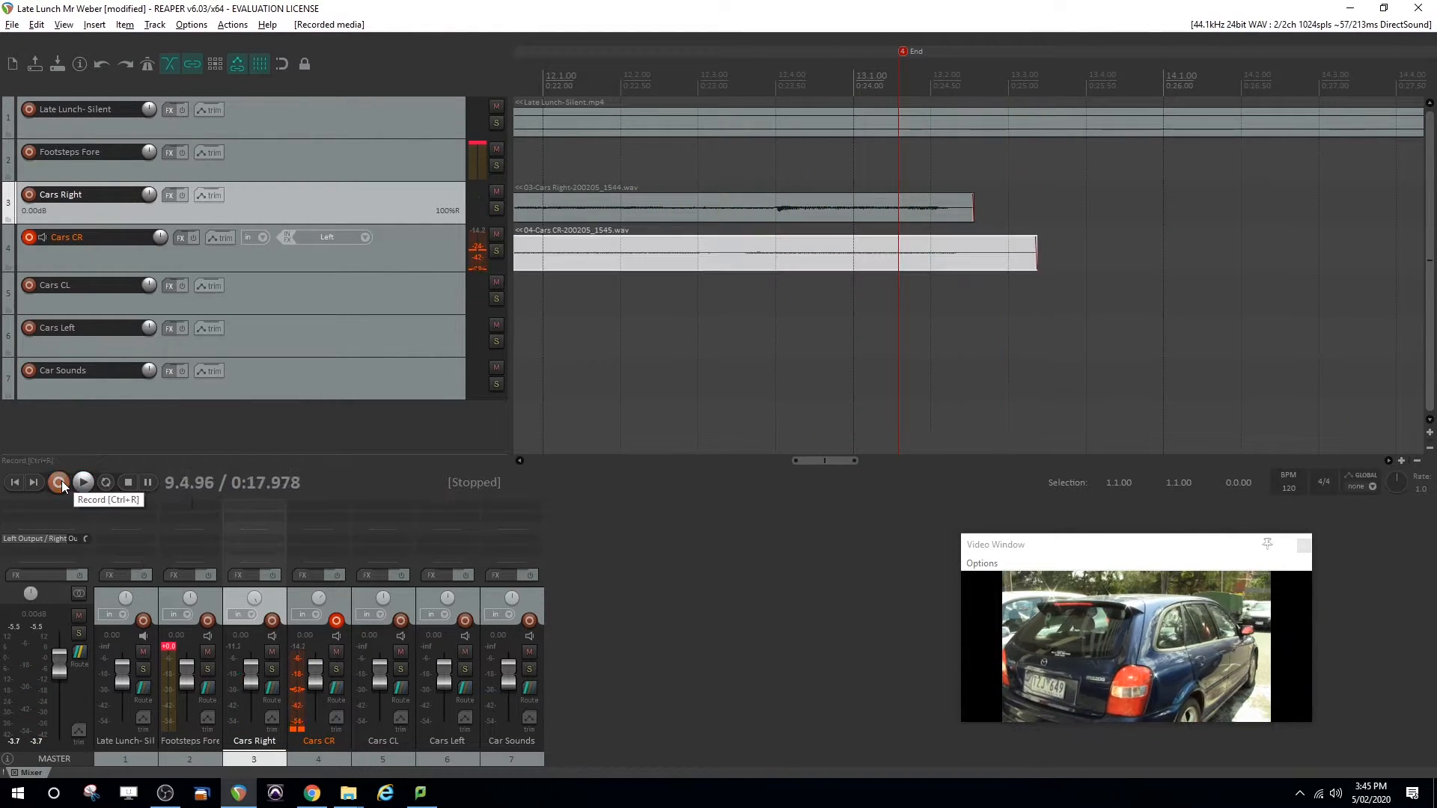
Switch record arming from Cars CR to Cars CL and record a car take on it to just past the End marker
{"action": "left_click", "coordinate": [341, 624]}
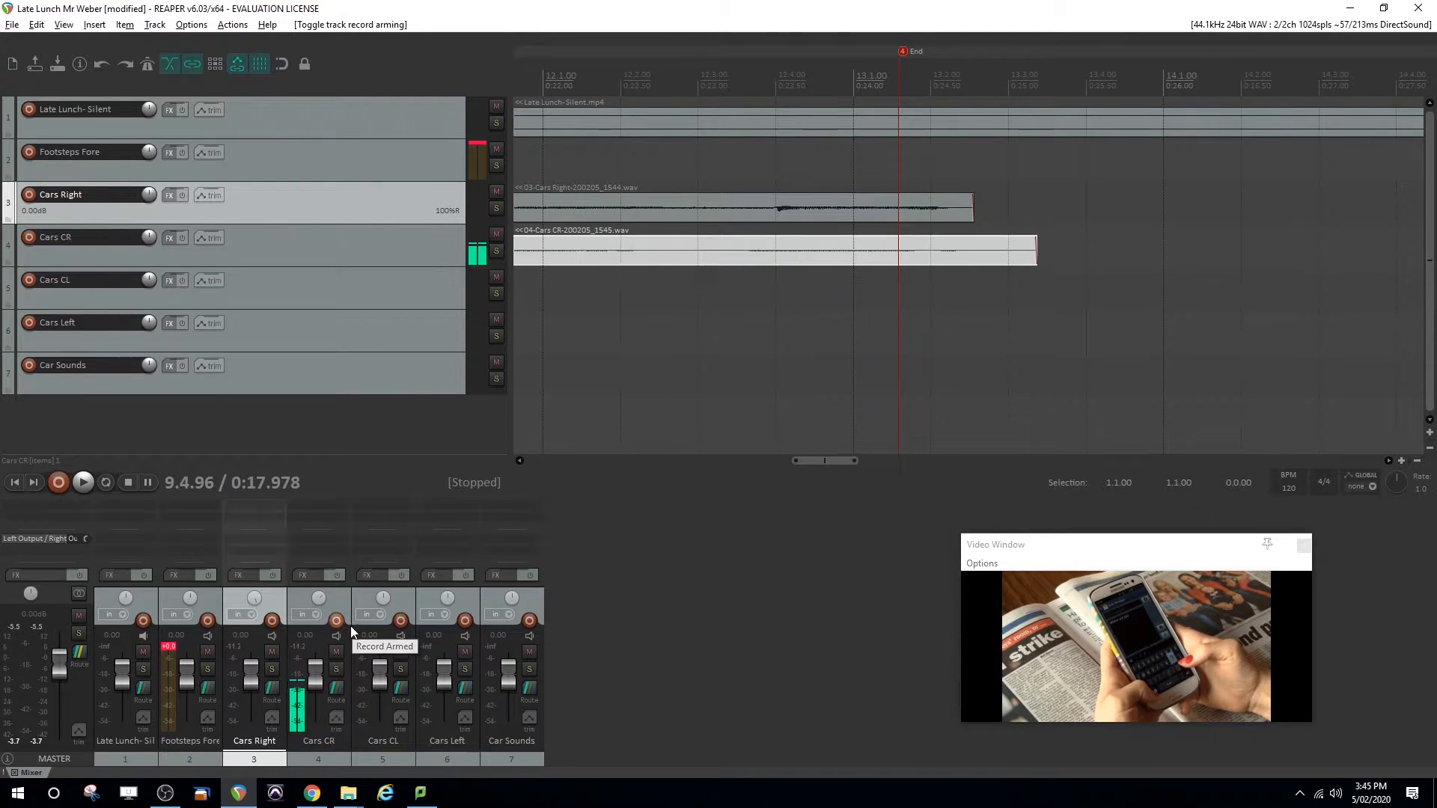
{"action": "left_click", "coordinate": [402, 619]}
{"action": "key", "text": "ctrl+r"}
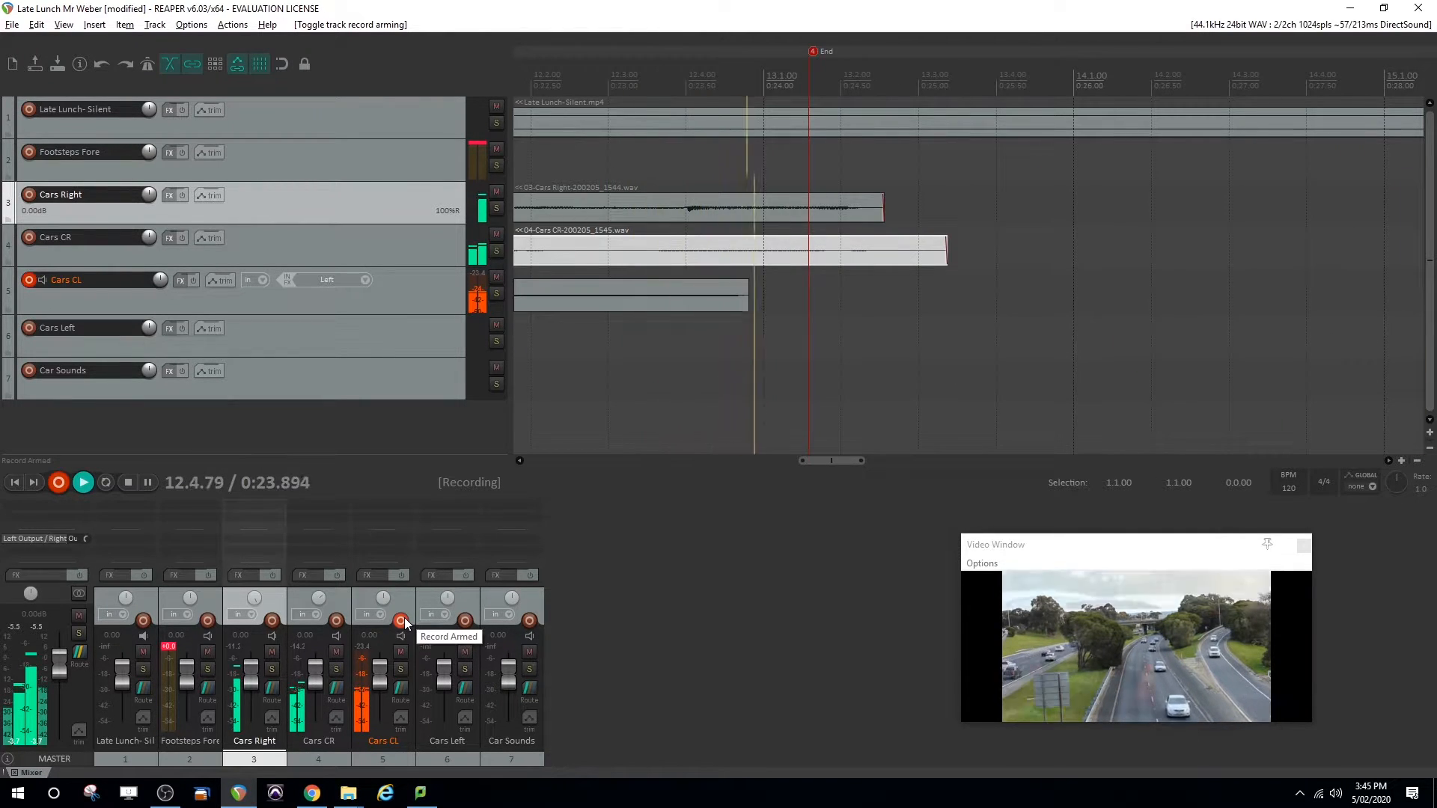
{"action": "key", "text": "space"}
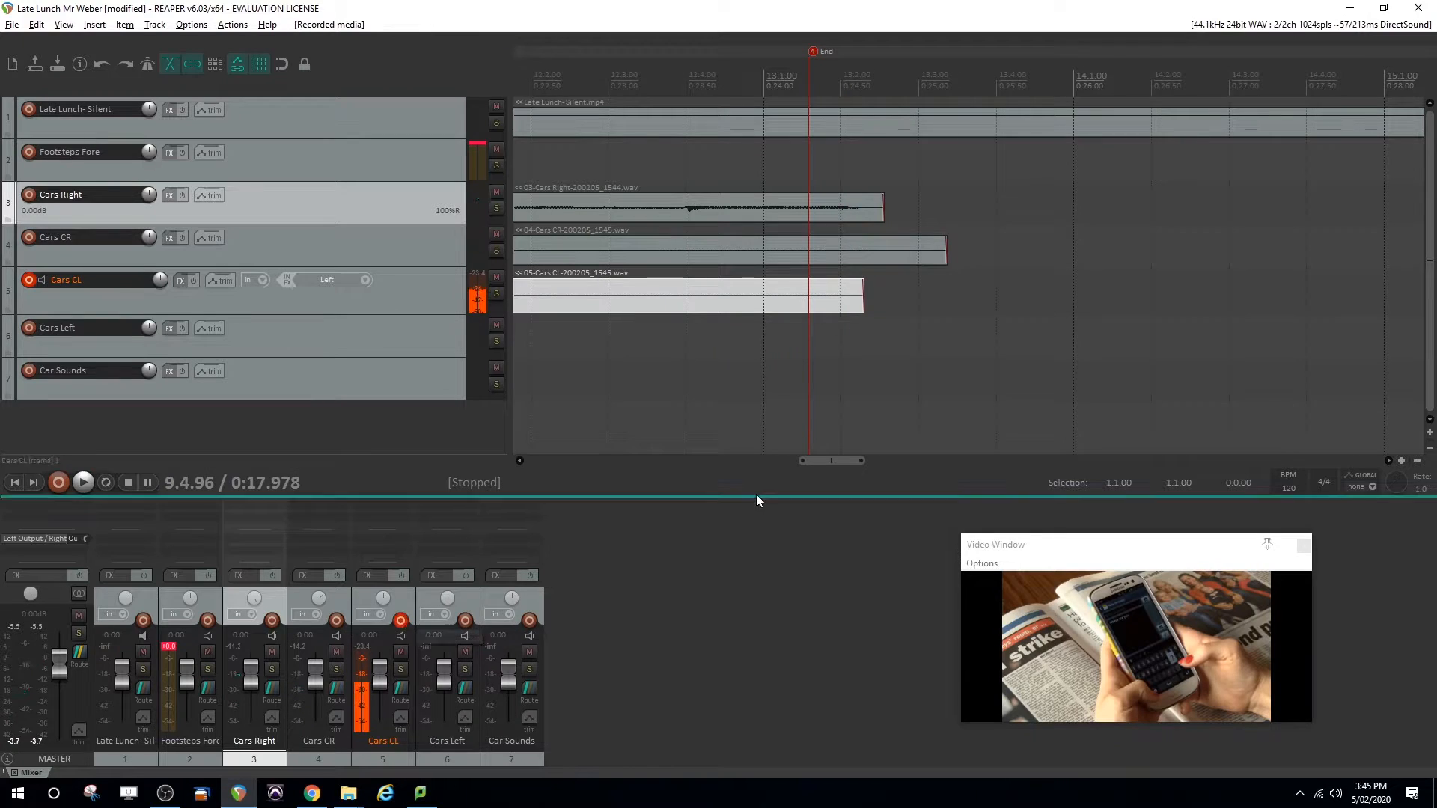
Return the edit cursor to the car clips' start, switch record arming from Cars CL to Cars Left, and pan Cars Left 100% left
{"action": "left_click_drag", "start_coordinate": [841, 459], "coordinate": [765, 469]}
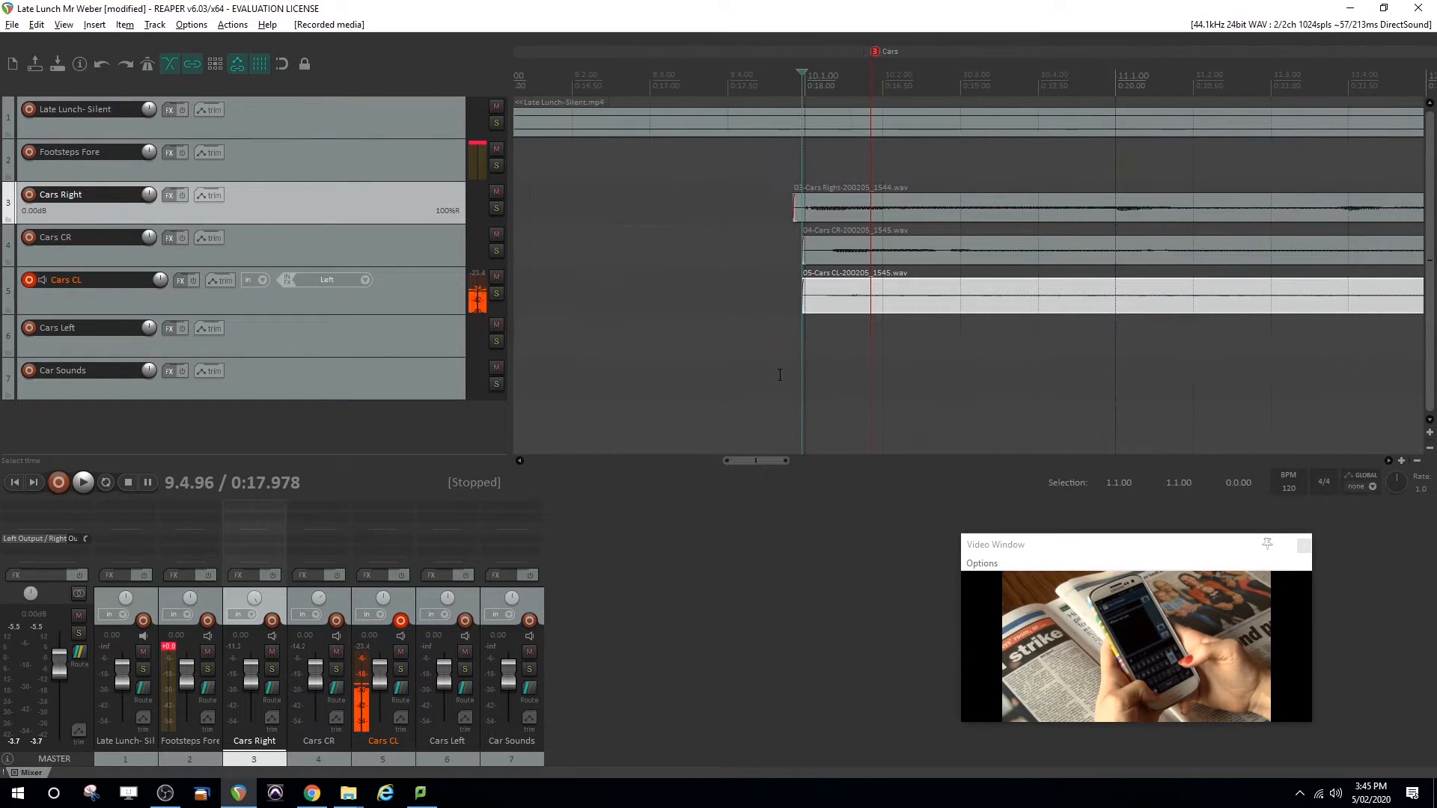
{"action": "left_click", "coordinate": [748, 337]}
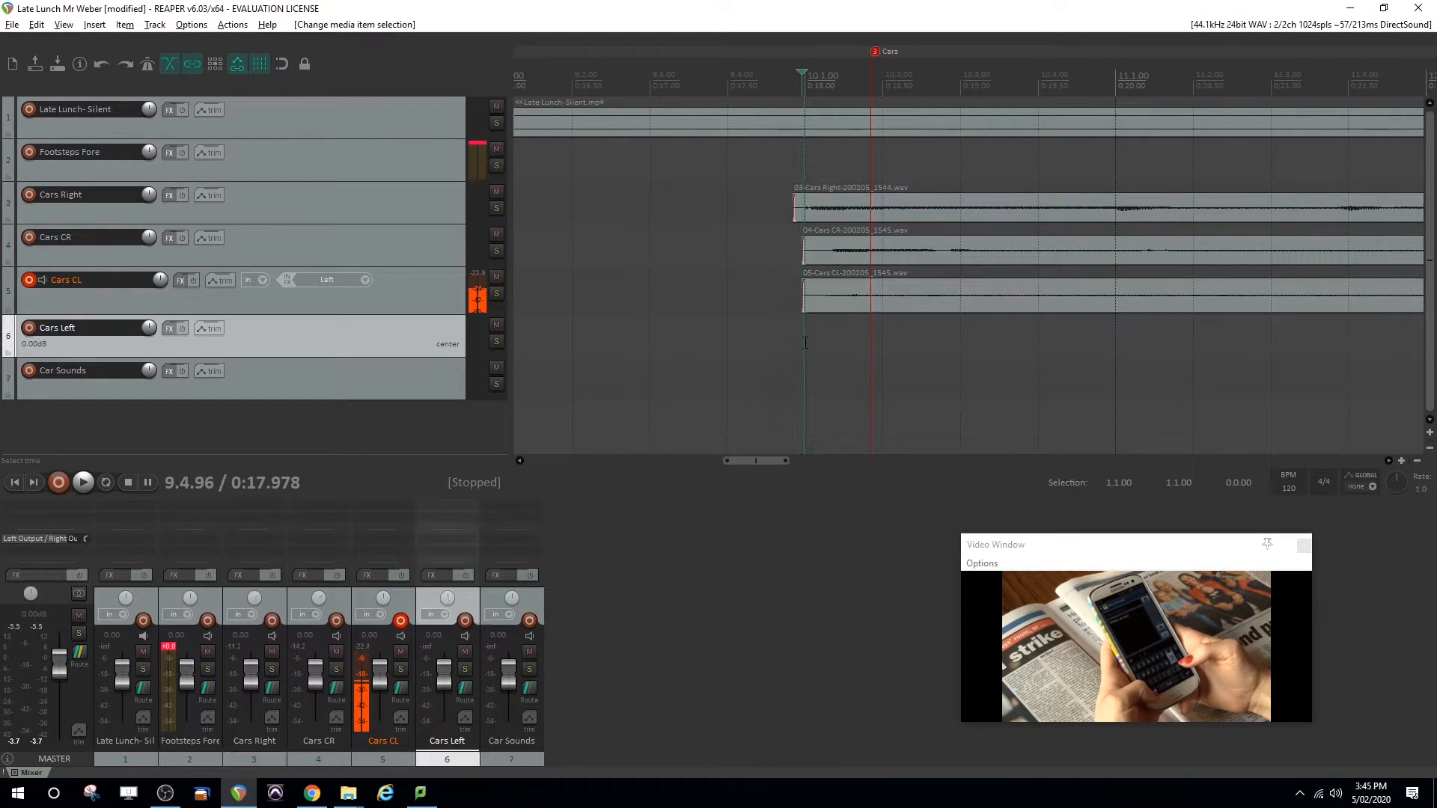
{"action": "left_click", "coordinate": [30, 328]}
{"action": "left_click", "coordinate": [30, 279]}
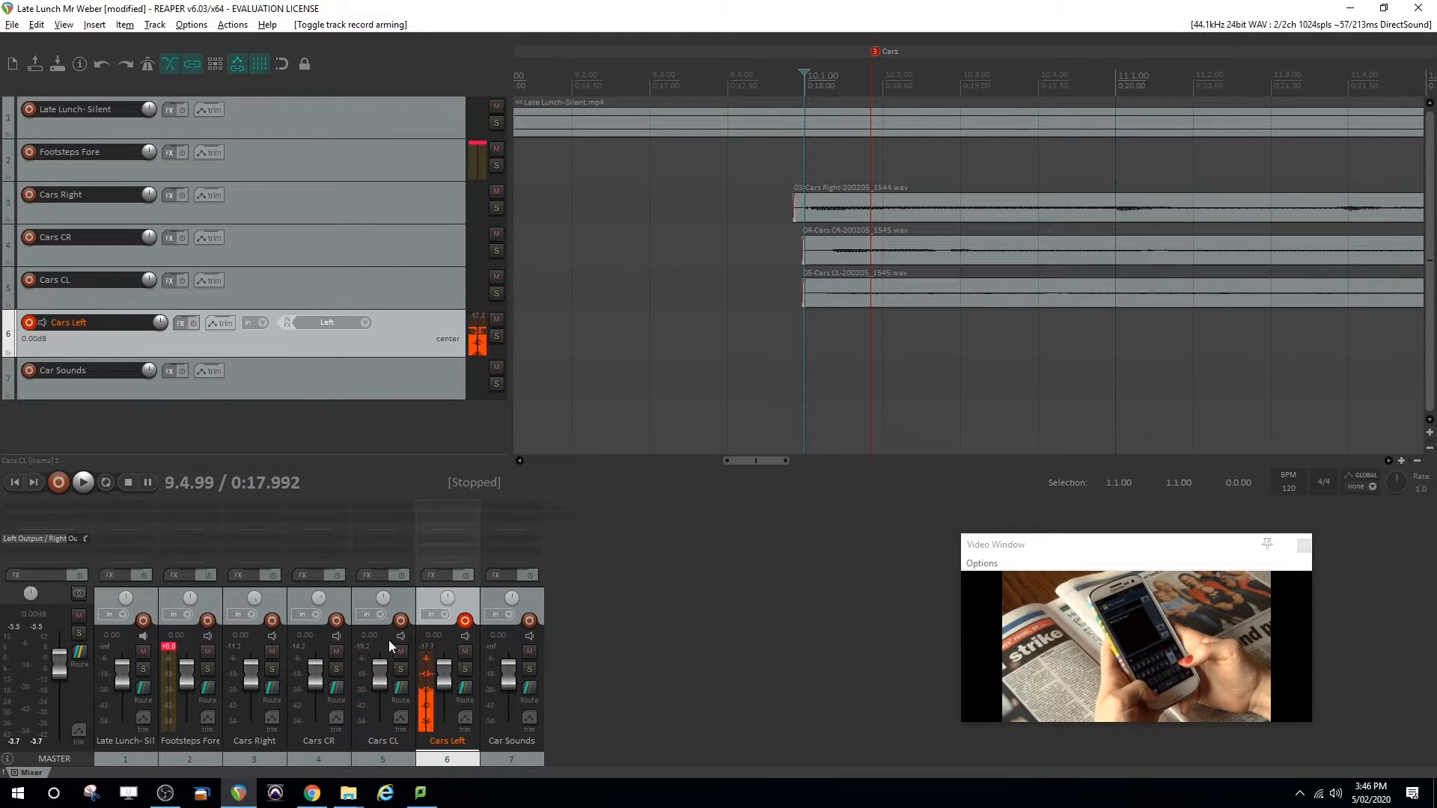
{"action": "left_click_drag", "start_coordinate": [448, 599], "coordinate": [383, 609]}
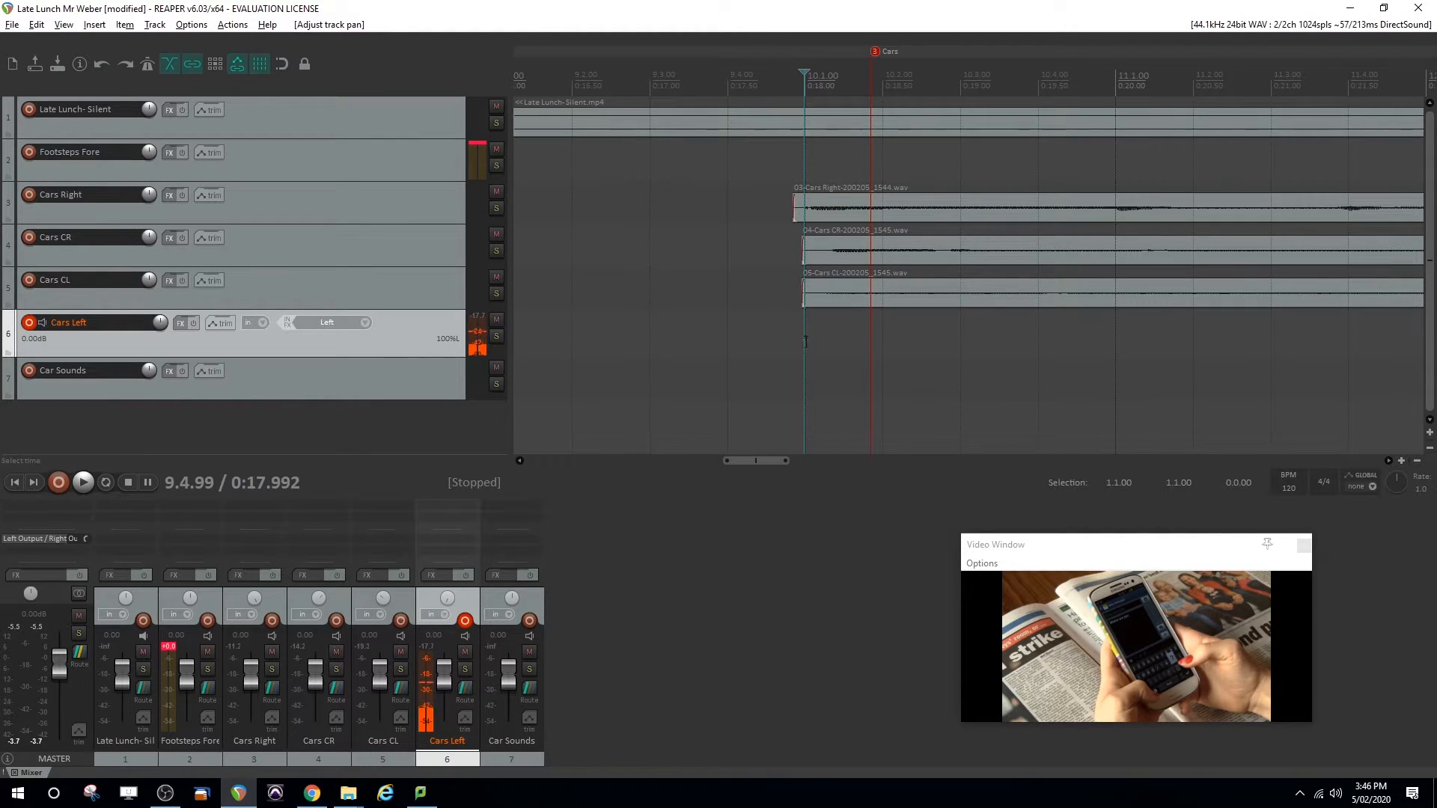
Record a car take on Cars Left from the start of the other car clips to just past the End marker
{"action": "left_click", "coordinate": [795, 348]}
{"action": "key", "text": "ctrl+r"}
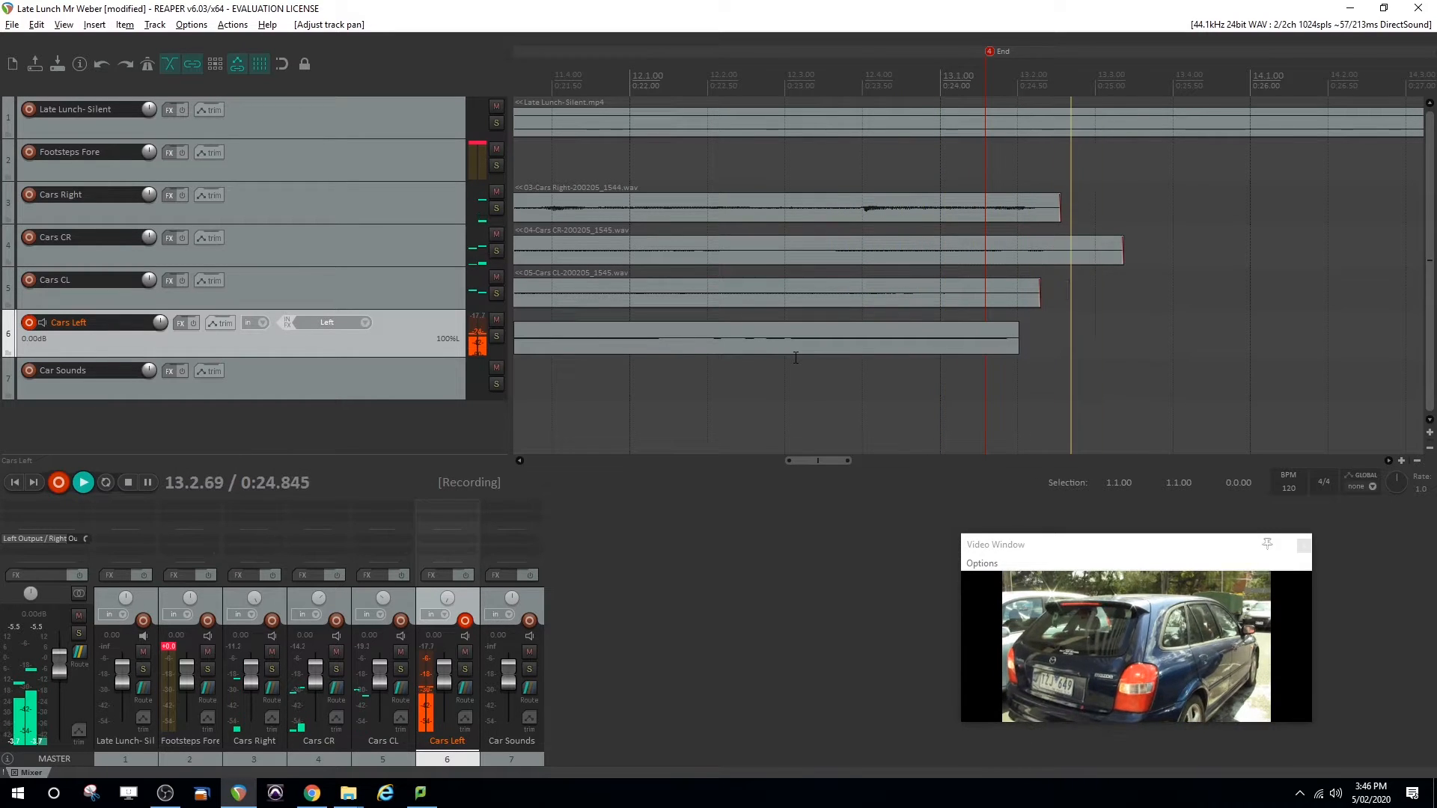
{"action": "key", "text": "space"}
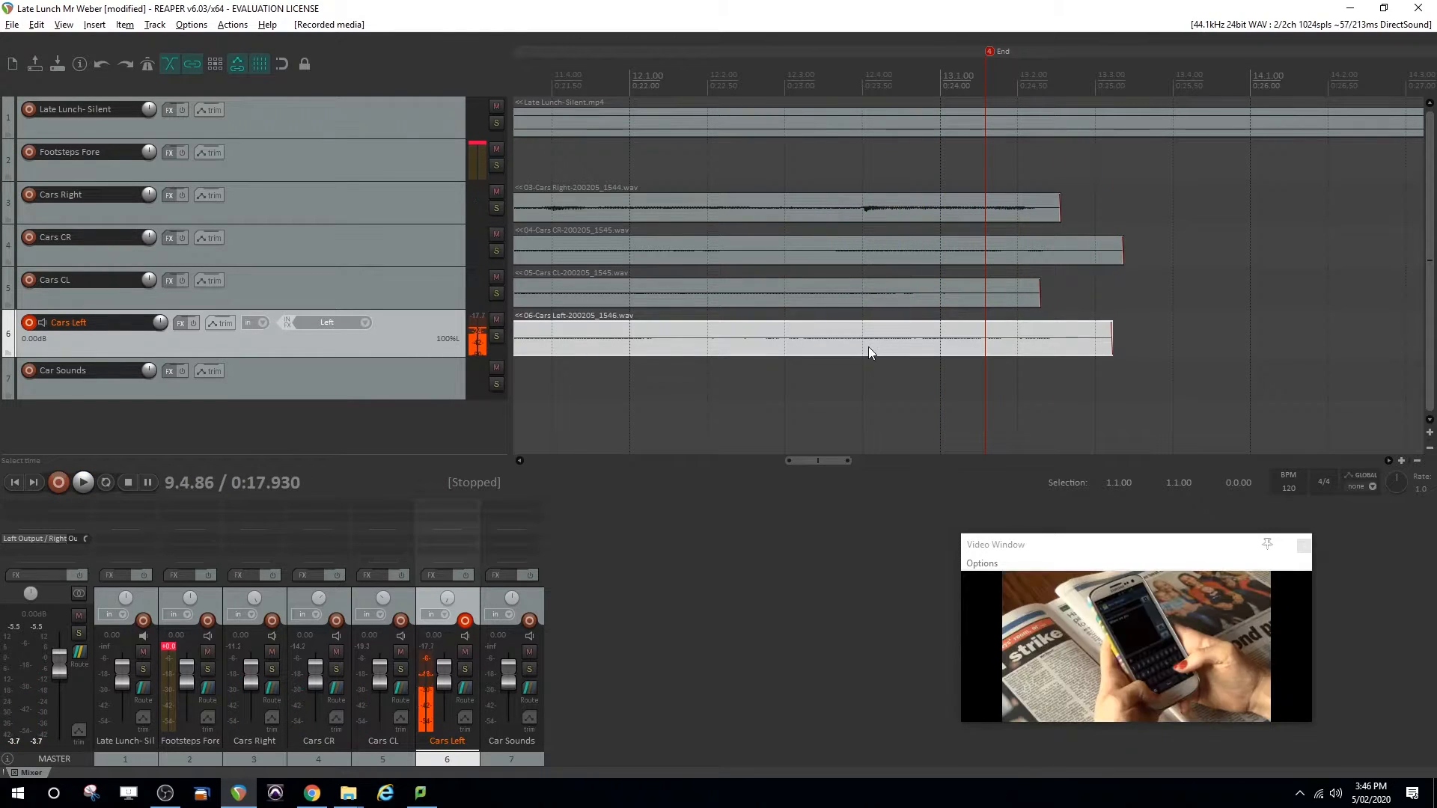
Place the edit cursor at about 0:24 in the video's transition and move the End marker to it
{"action": "left_click", "coordinate": [941, 83]}
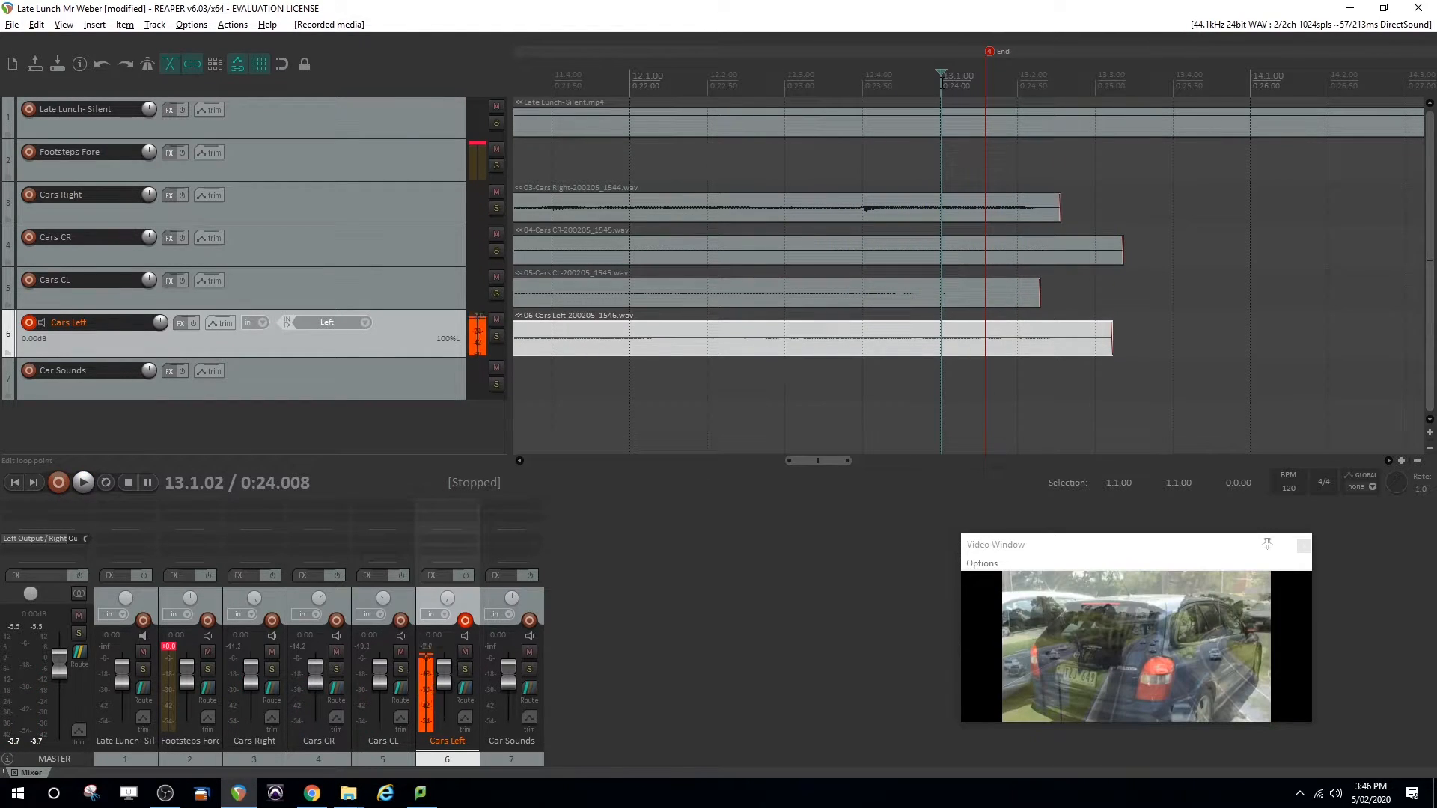
{"action": "left_click", "coordinate": [928, 83]}
{"action": "left_click_drag", "start_coordinate": [926, 82], "coordinate": [943, 58]}
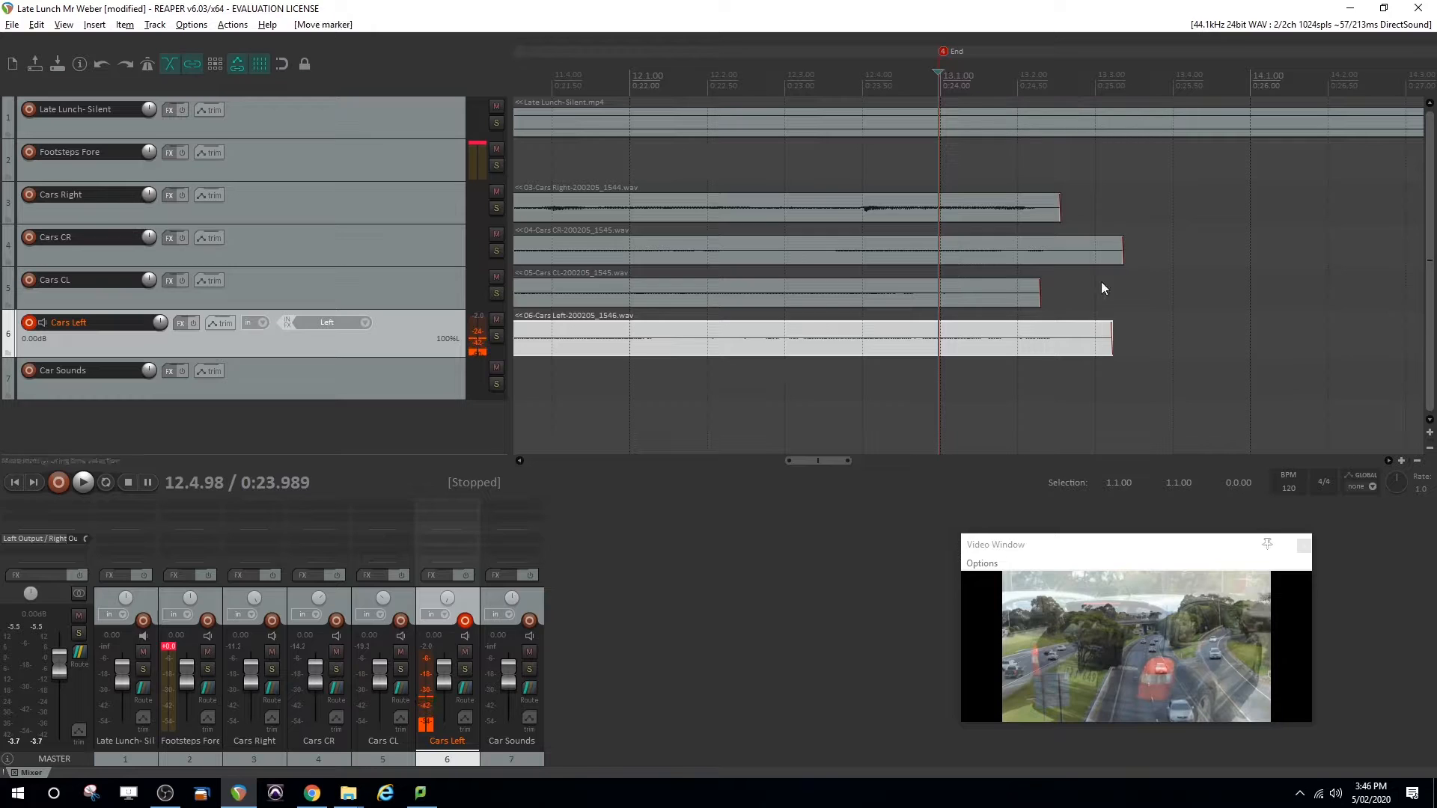
Split all four car clips at the End marker and delete the portions beyond it
{"action": "left_click_drag", "start_coordinate": [1138, 326], "coordinate": [829, 164]}
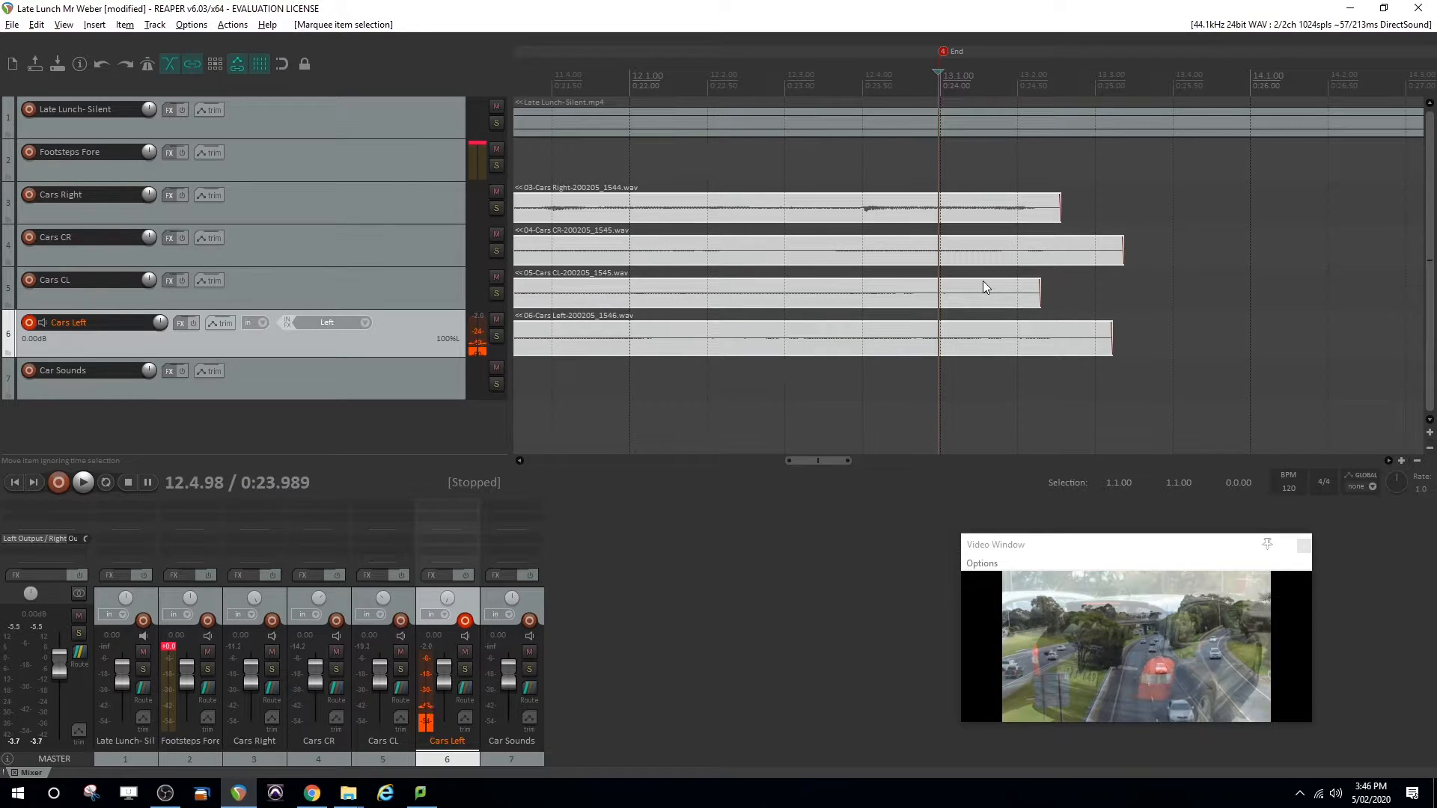
{"action": "key", "text": "s"}
{"action": "key", "text": "Delete"}
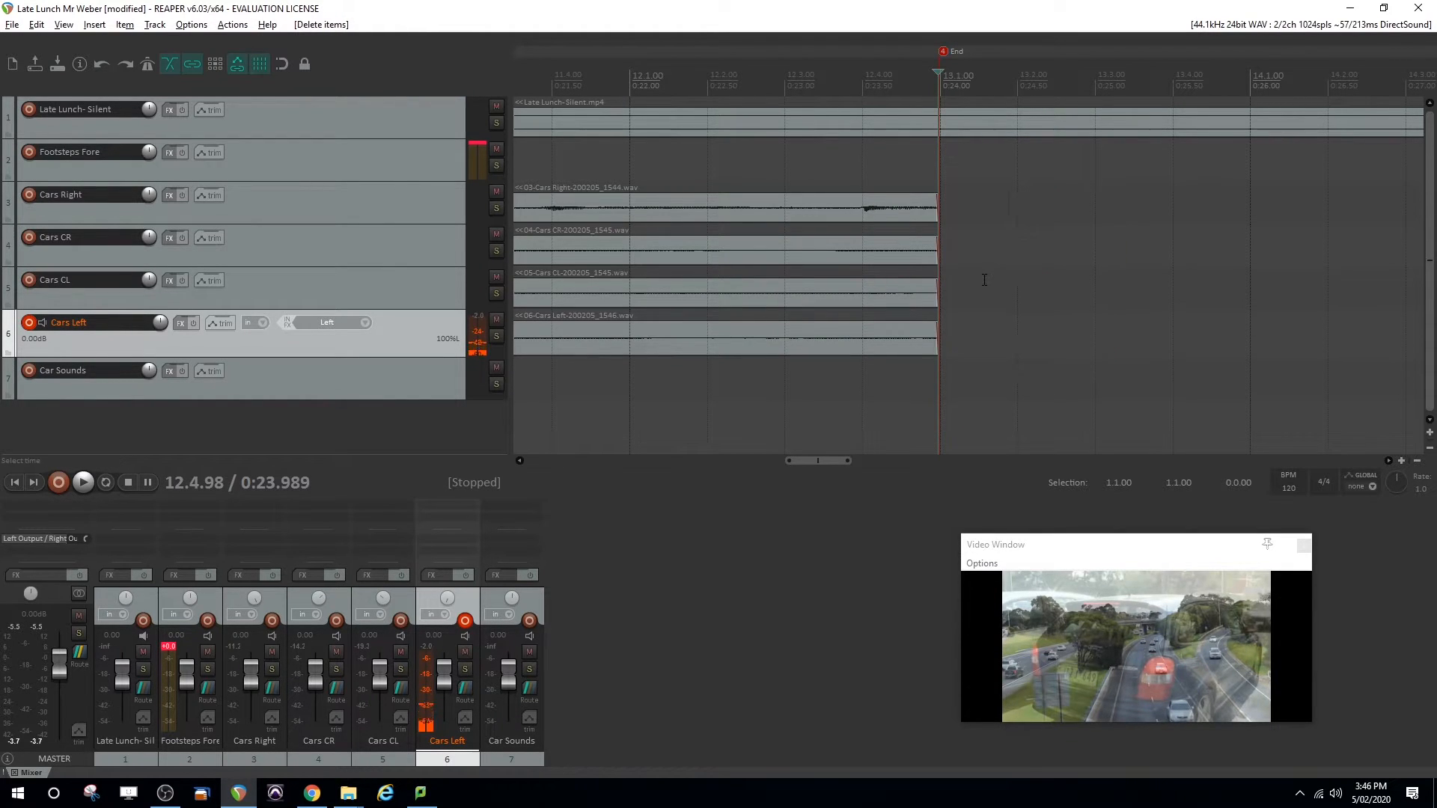
Apply a short fade-out to the ends of all four car clips and audition it from about 0:22
{"action": "left_click_drag", "start_coordinate": [964, 371], "coordinate": [909, 200]}
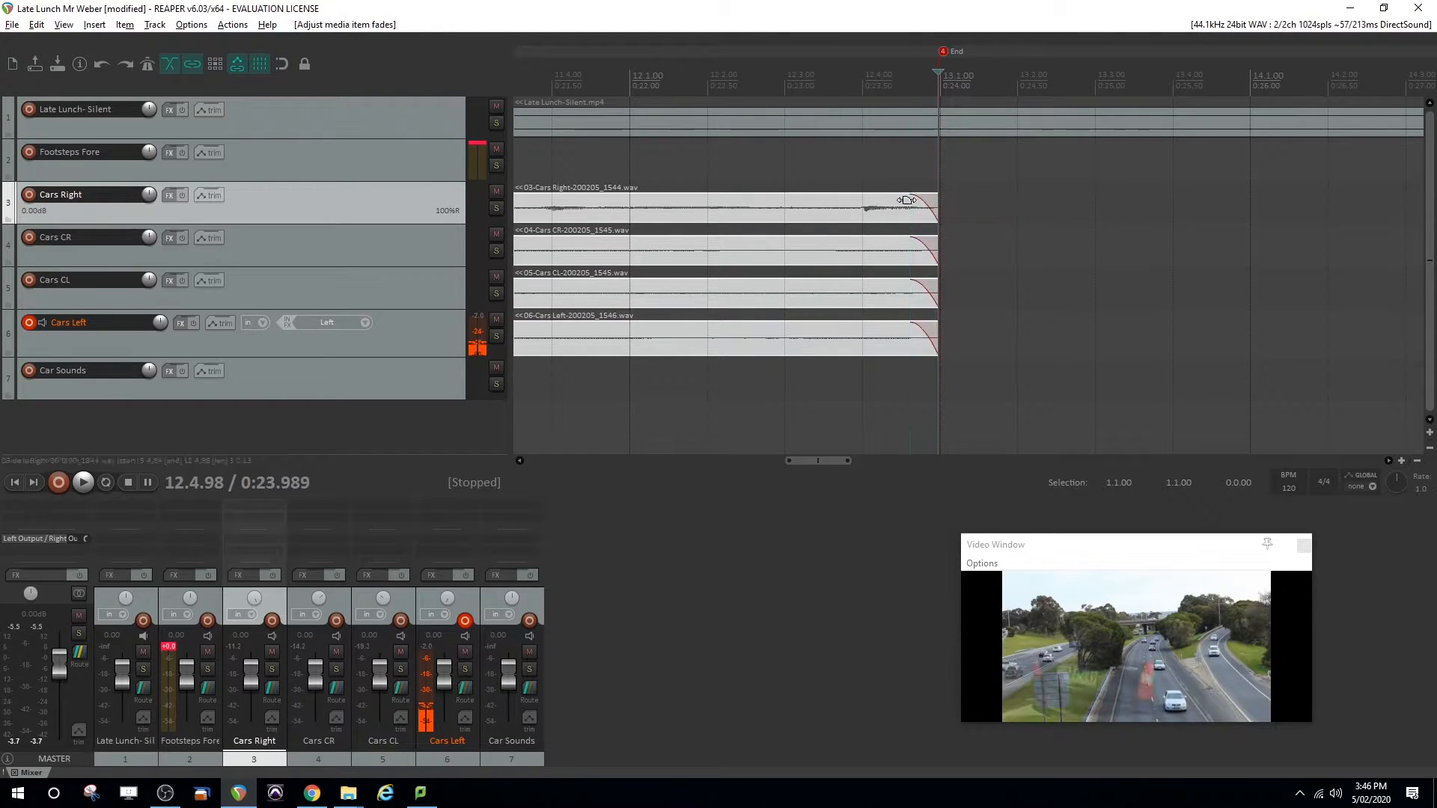
{"action": "left_click", "coordinate": [635, 77]}
{"action": "key", "text": "space"}
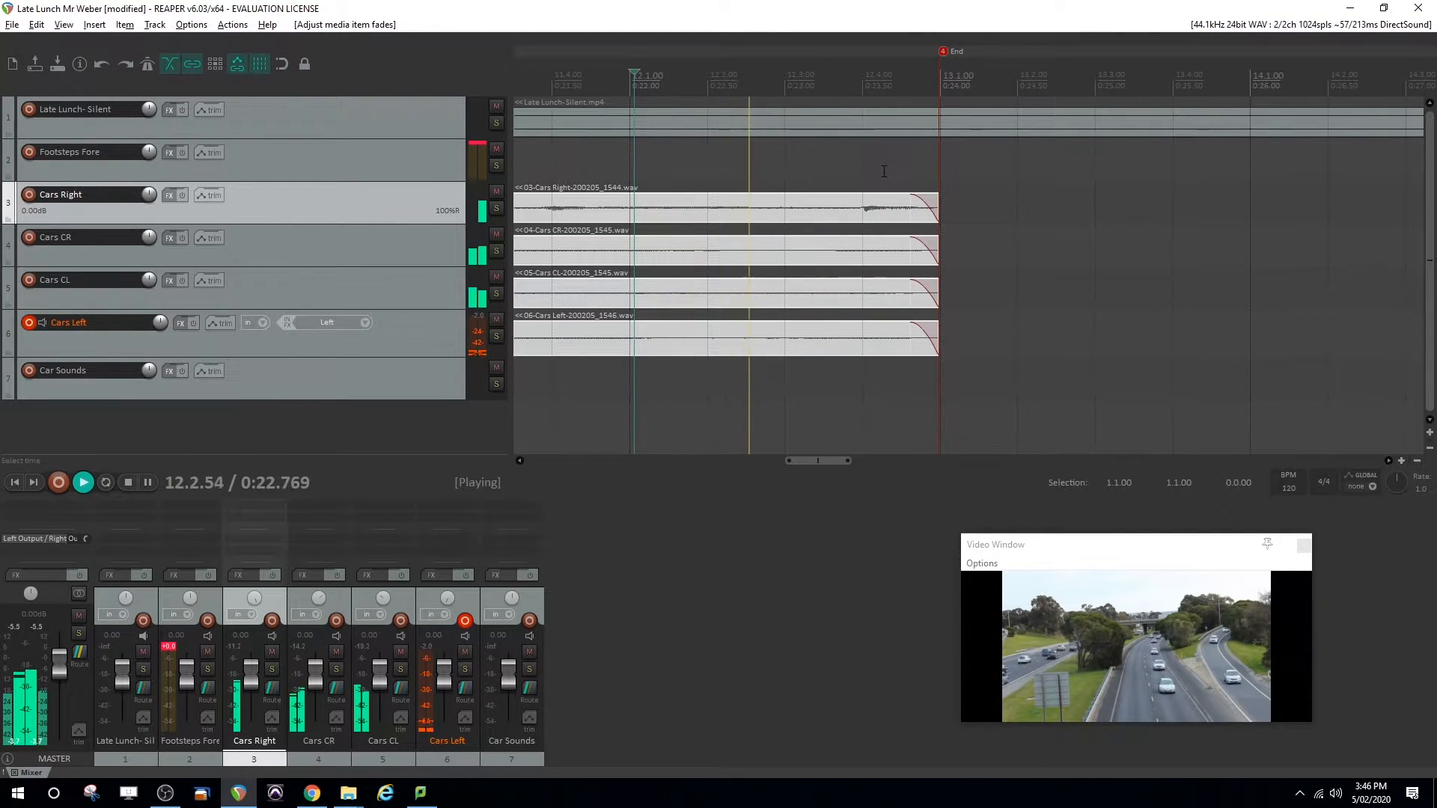
{"action": "key", "text": "space"}
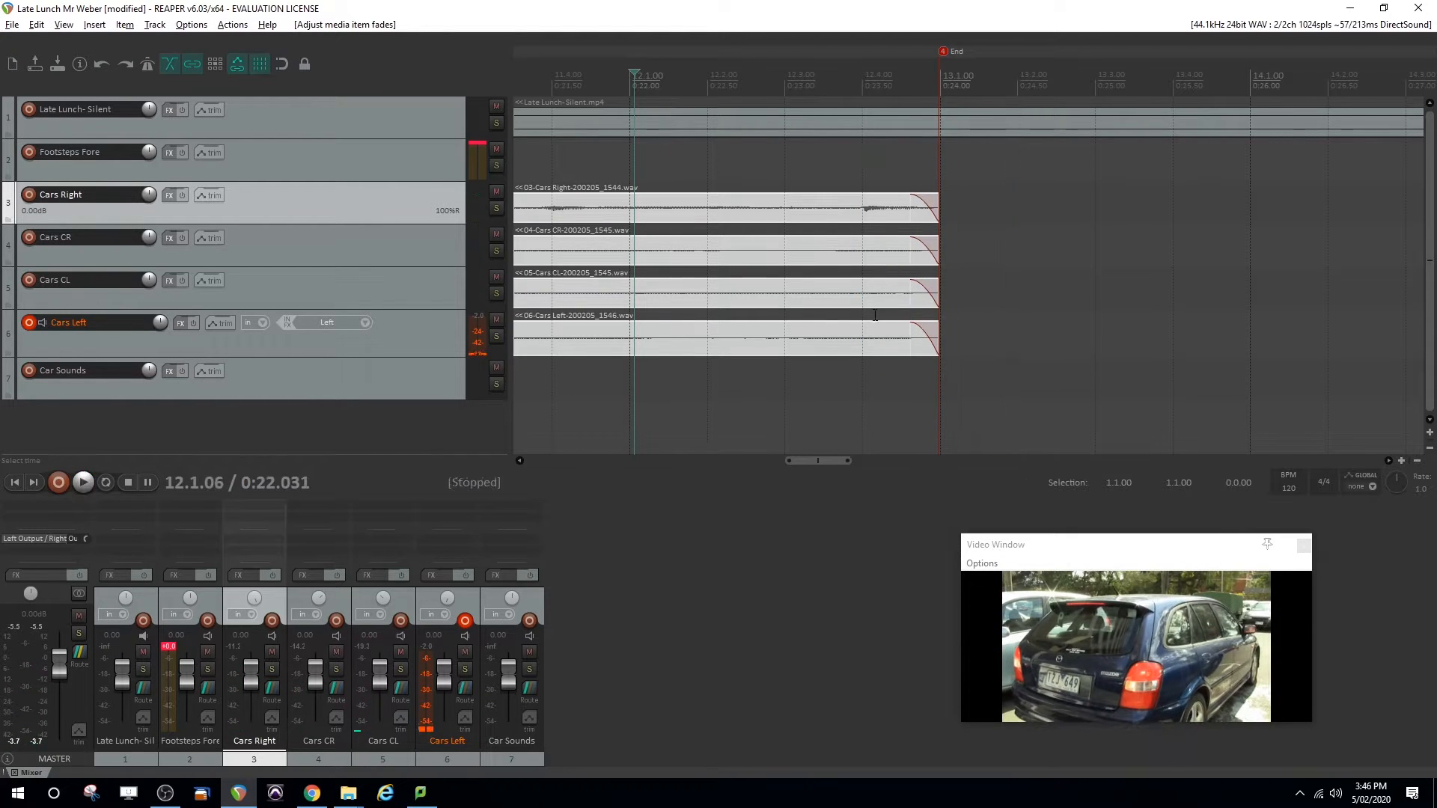
Play back the start of the four car clips to check their entry against the video transition
{"action": "left_click_drag", "start_coordinate": [807, 457], "coordinate": [754, 464]}
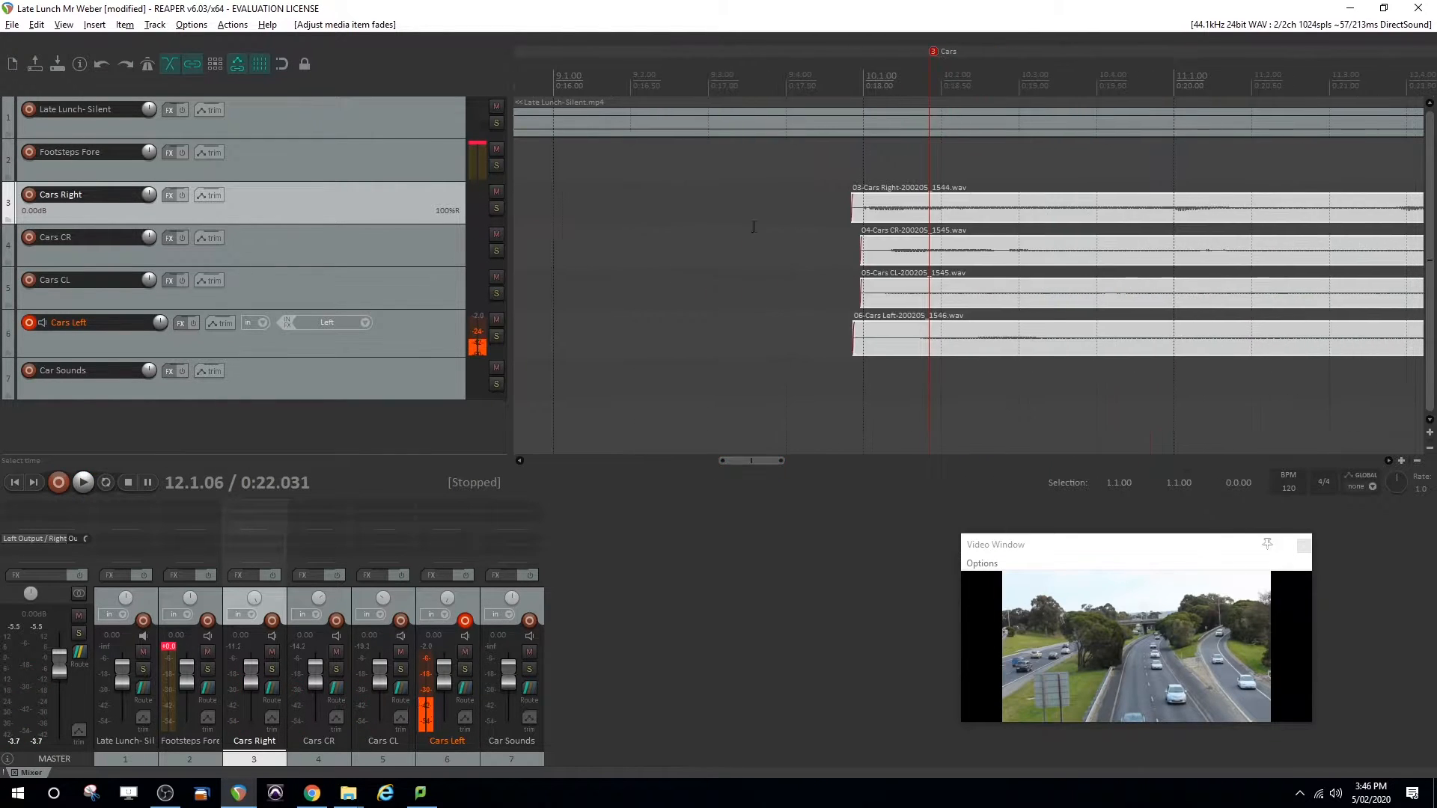
{"action": "left_click_drag", "start_coordinate": [787, 167], "coordinate": [891, 385]}
{"action": "left_click", "coordinate": [807, 165]}
{"action": "key", "text": "space"}
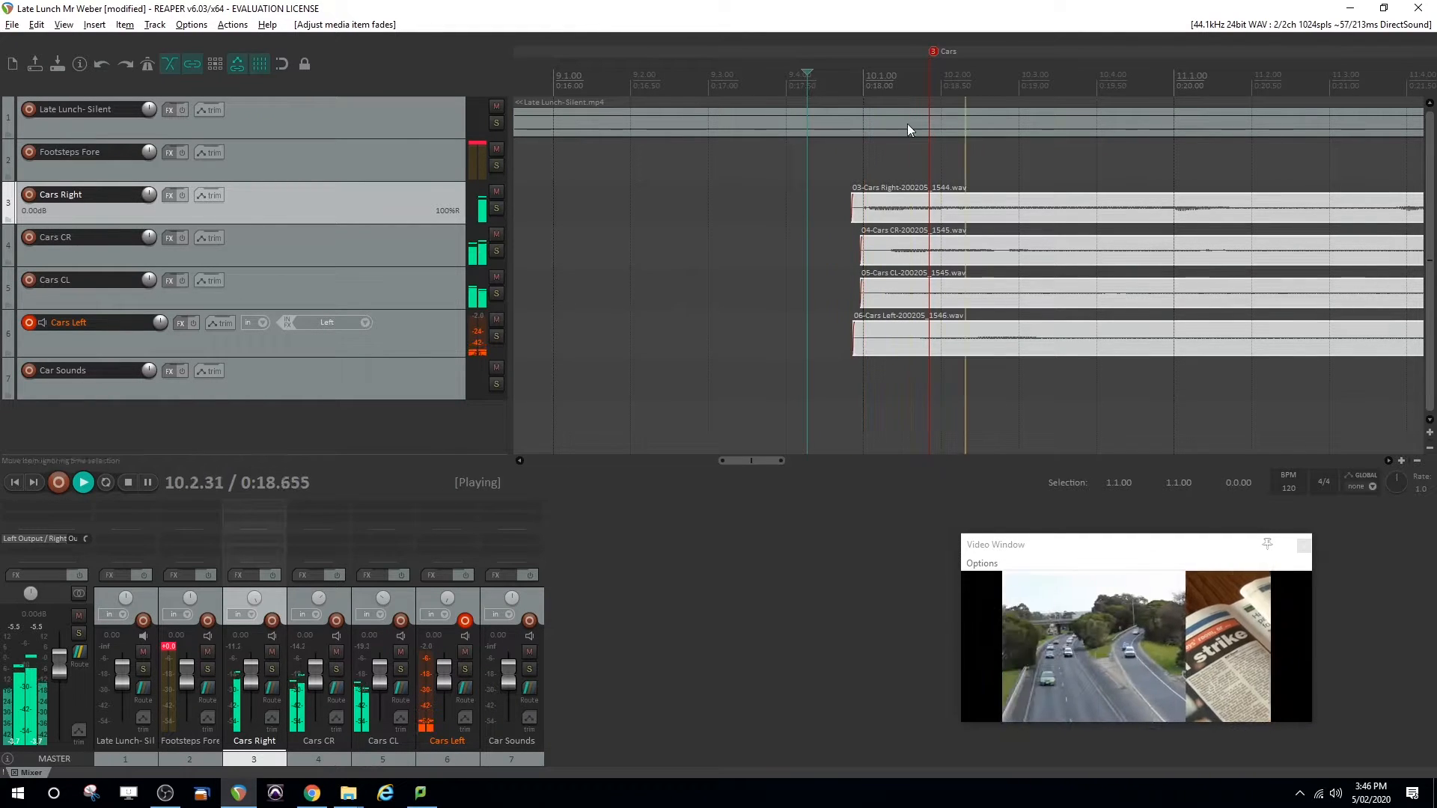
{"action": "key", "text": "space"}
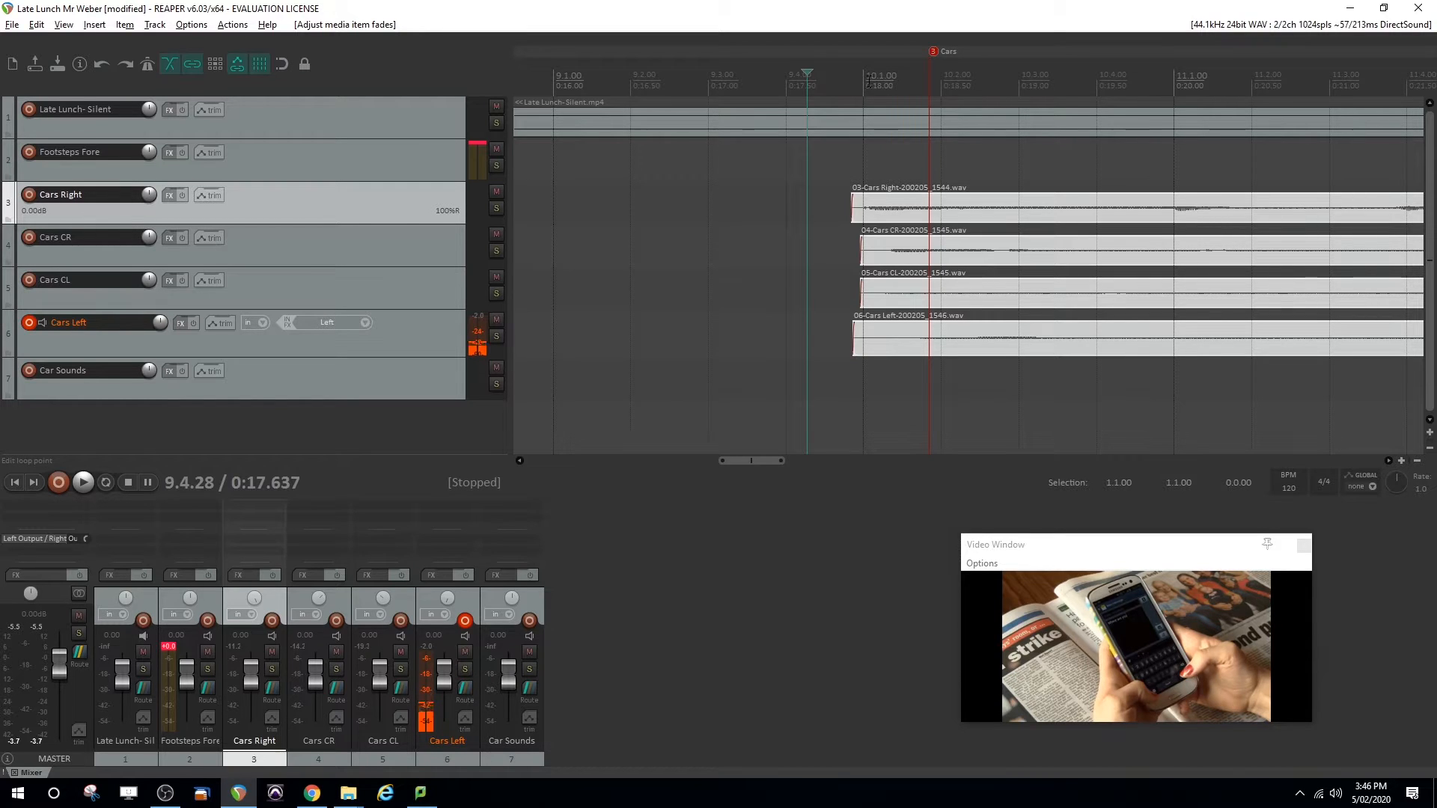
Split the four car clips at about 0:18 and delete the uneven portions before that point
{"action": "left_click", "coordinate": [868, 78]}
{"action": "left_click_drag", "start_coordinate": [780, 168], "coordinate": [914, 404]}
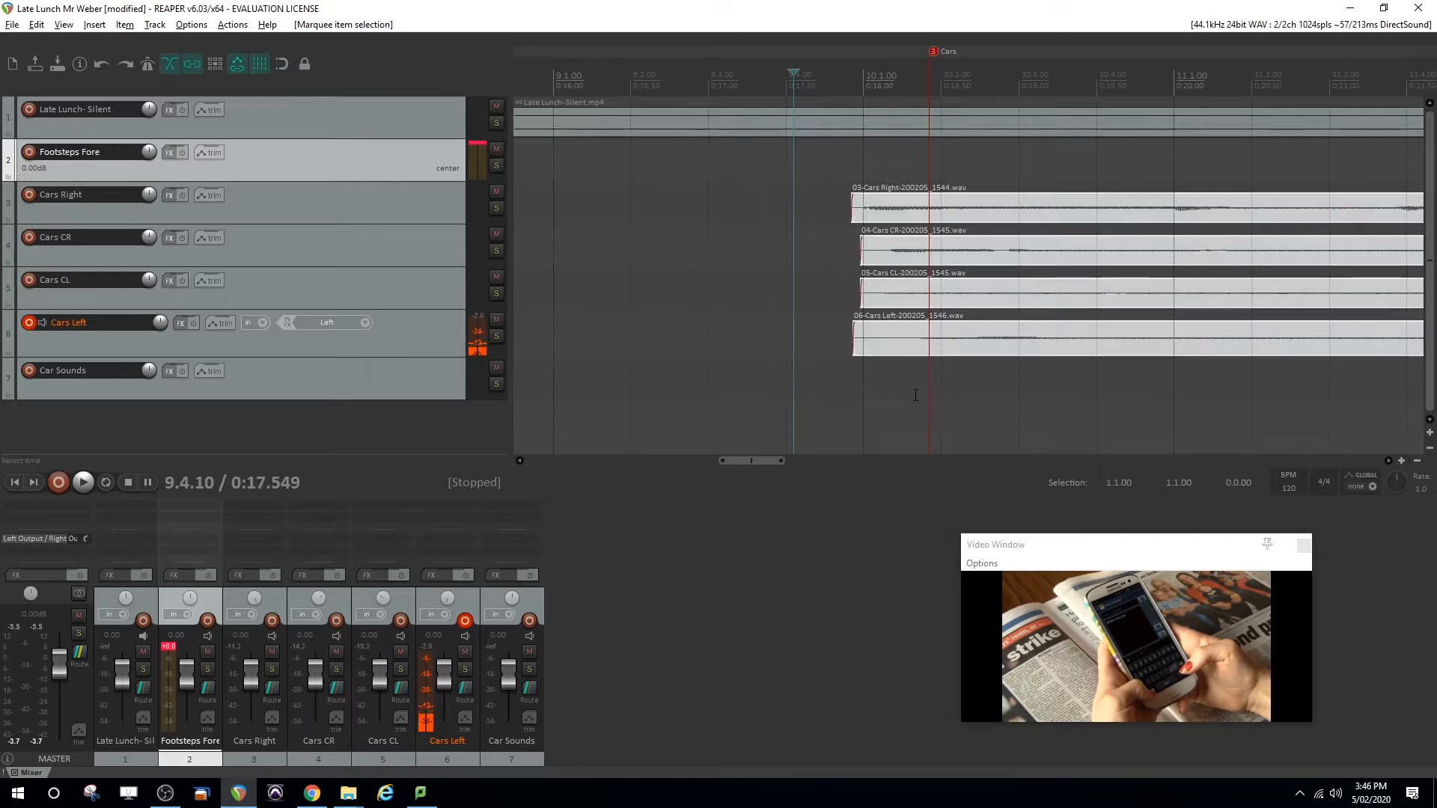
{"action": "left_click", "coordinate": [865, 78]}
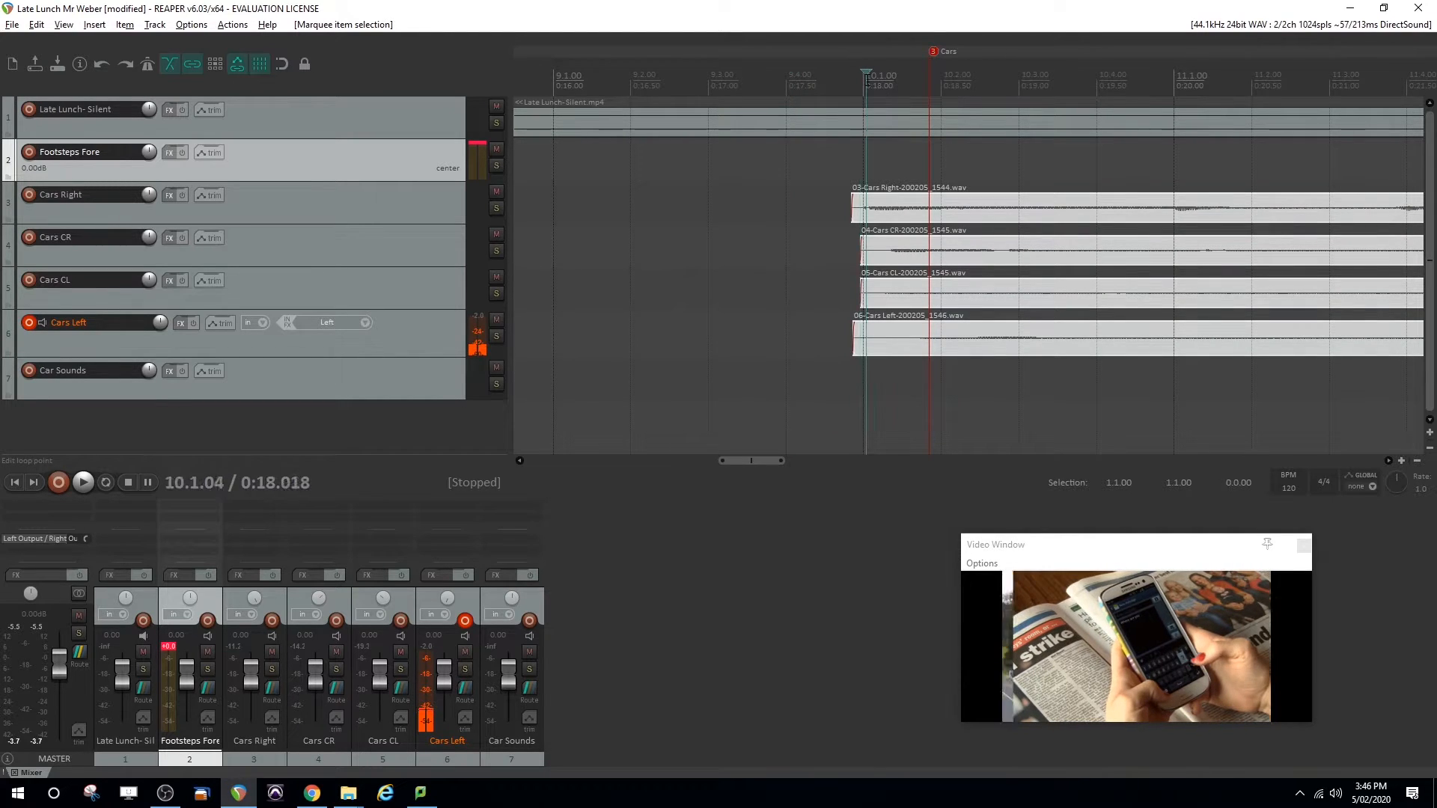
{"action": "key", "text": "s"}
{"action": "left_click_drag", "start_coordinate": [826, 181], "coordinate": [863, 398]}
{"action": "key", "text": "Delete"}
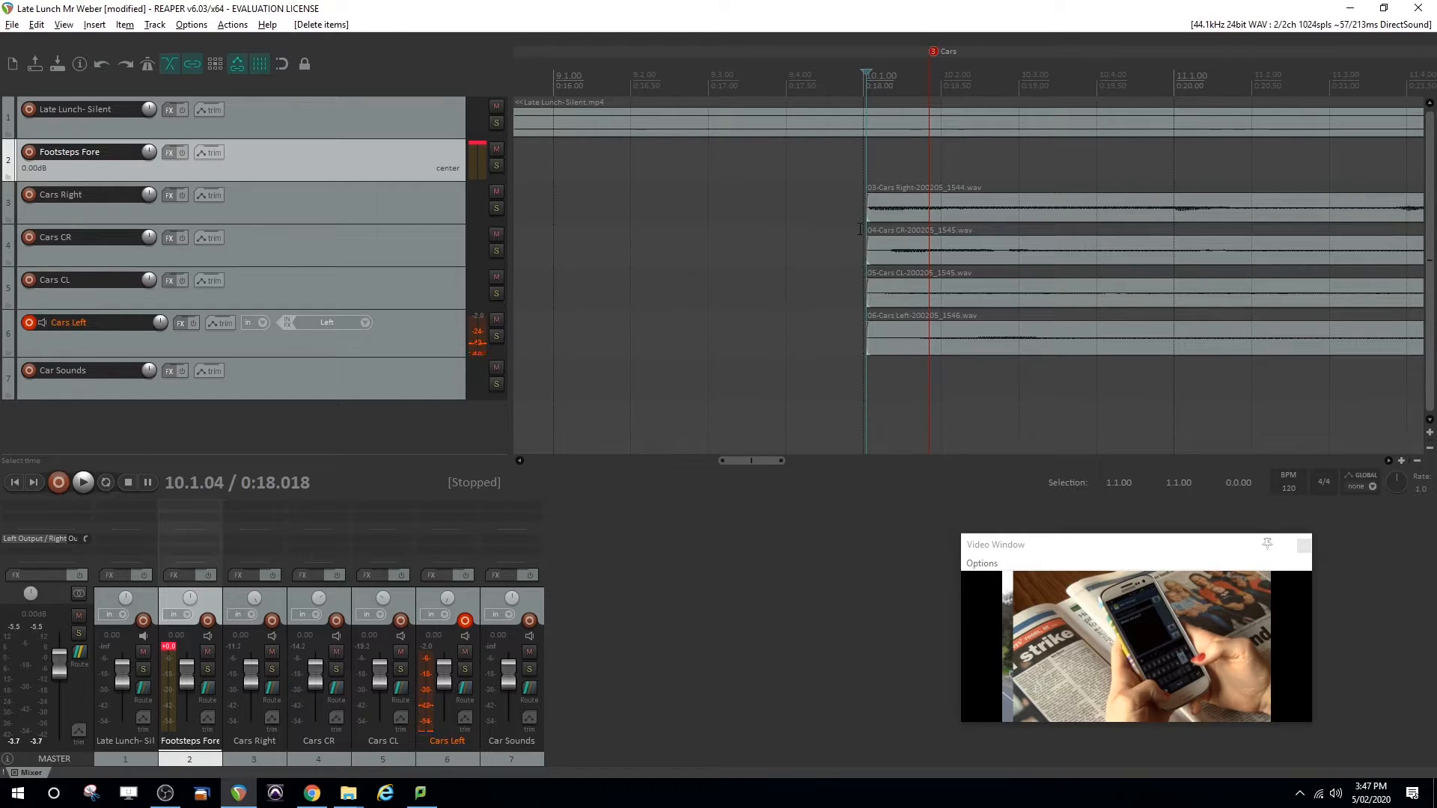
Fade in all four car clips to just past the Cars marker and play the section through to the End marker
{"action": "left_click_drag", "start_coordinate": [845, 163], "coordinate": [913, 414]}
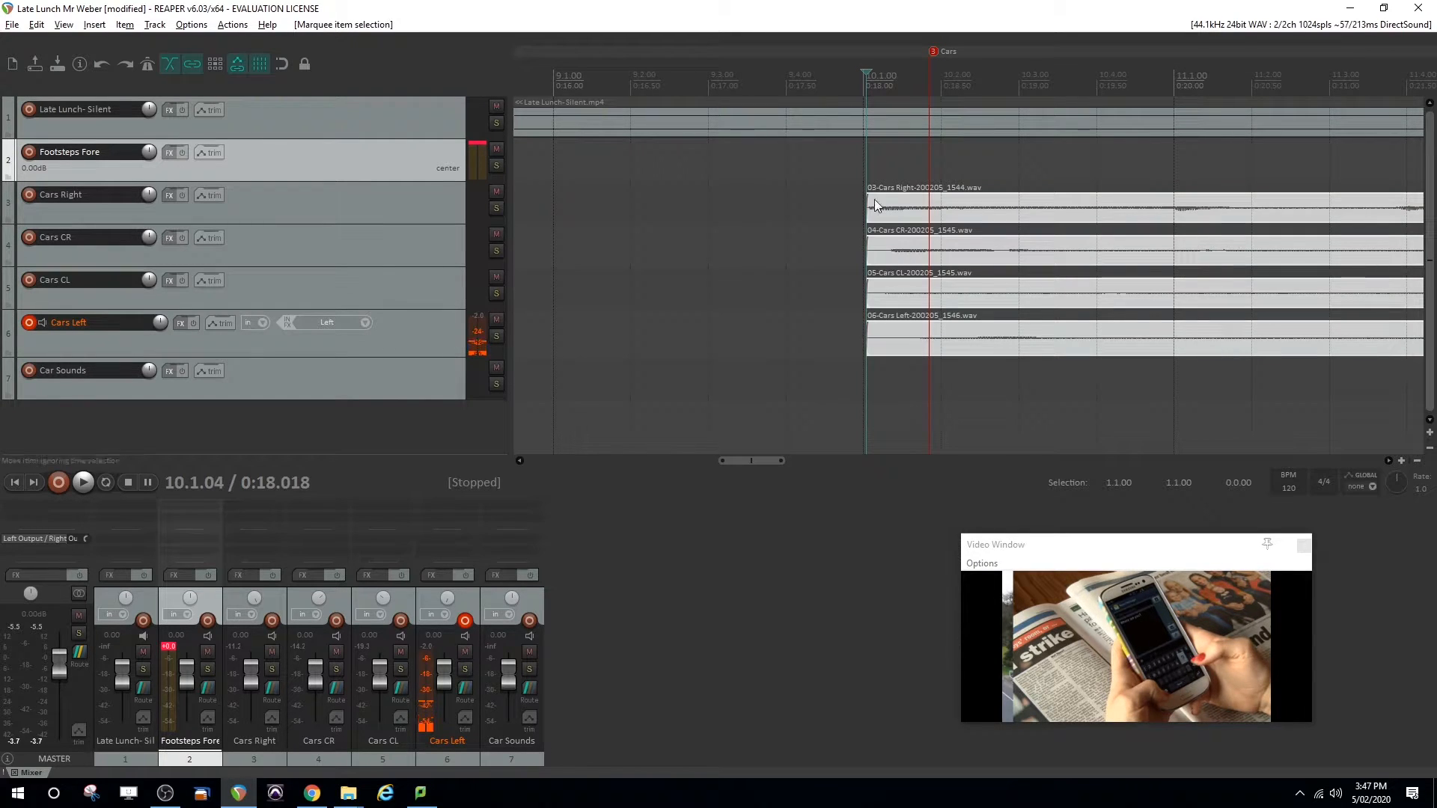
{"action": "left_click_drag", "start_coordinate": [872, 197], "coordinate": [960, 204]}
{"action": "left_click", "coordinate": [834, 89]}
{"action": "key", "text": "space"}
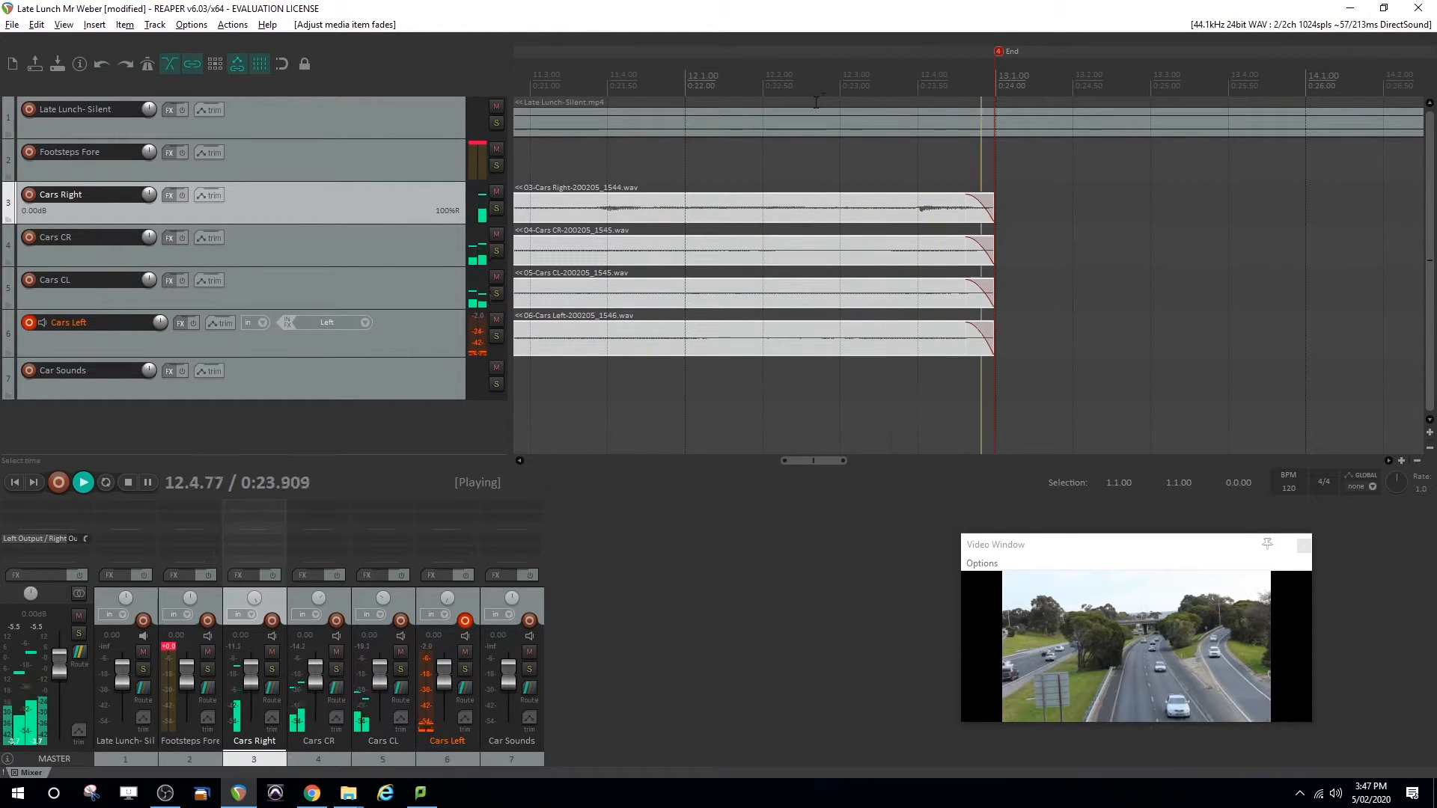
{"action": "key", "text": "space"}
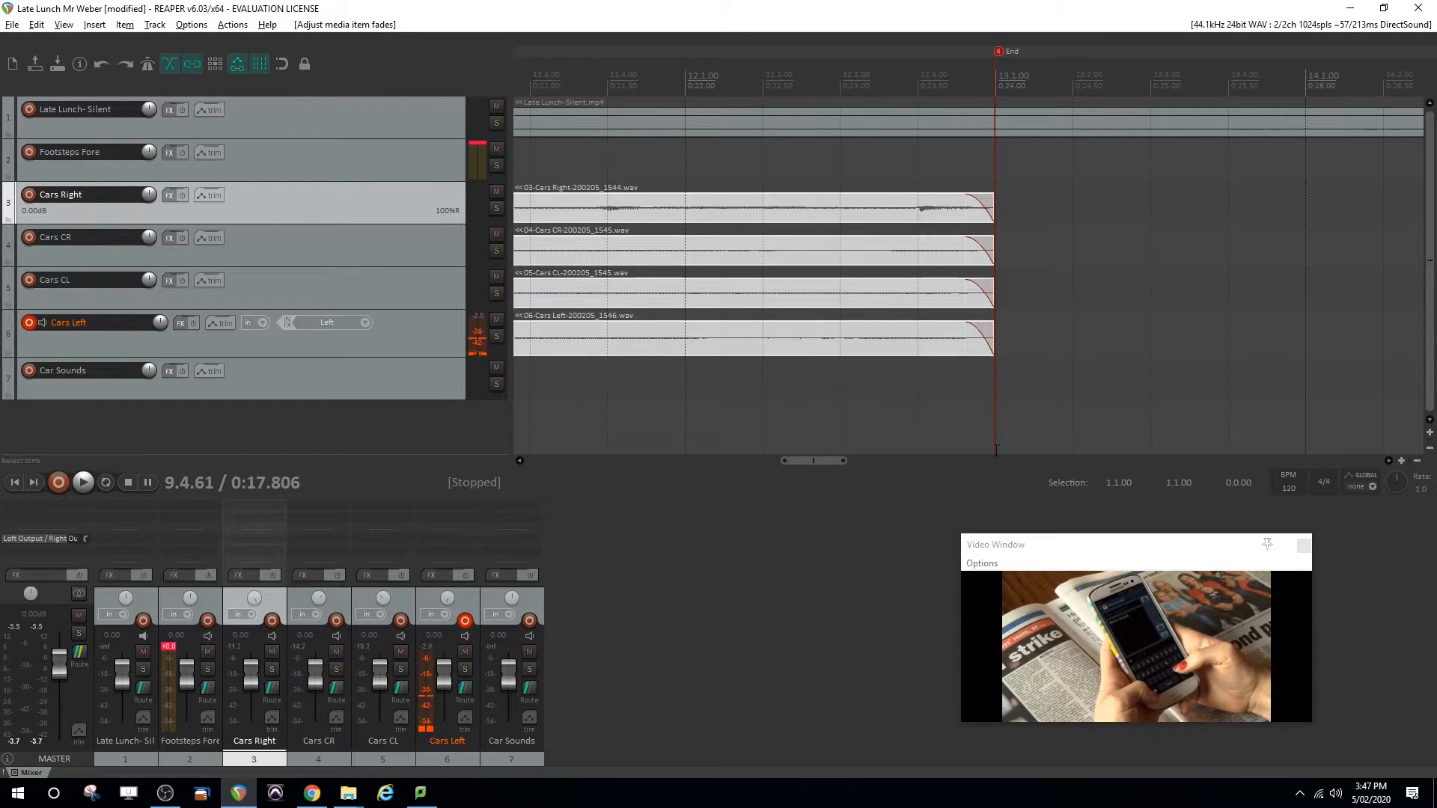
Select the tracks Cars Right through Cars Left and move them together below the Car Sounds track
{"action": "left_click_drag", "start_coordinate": [814, 461], "coordinate": [766, 461]}
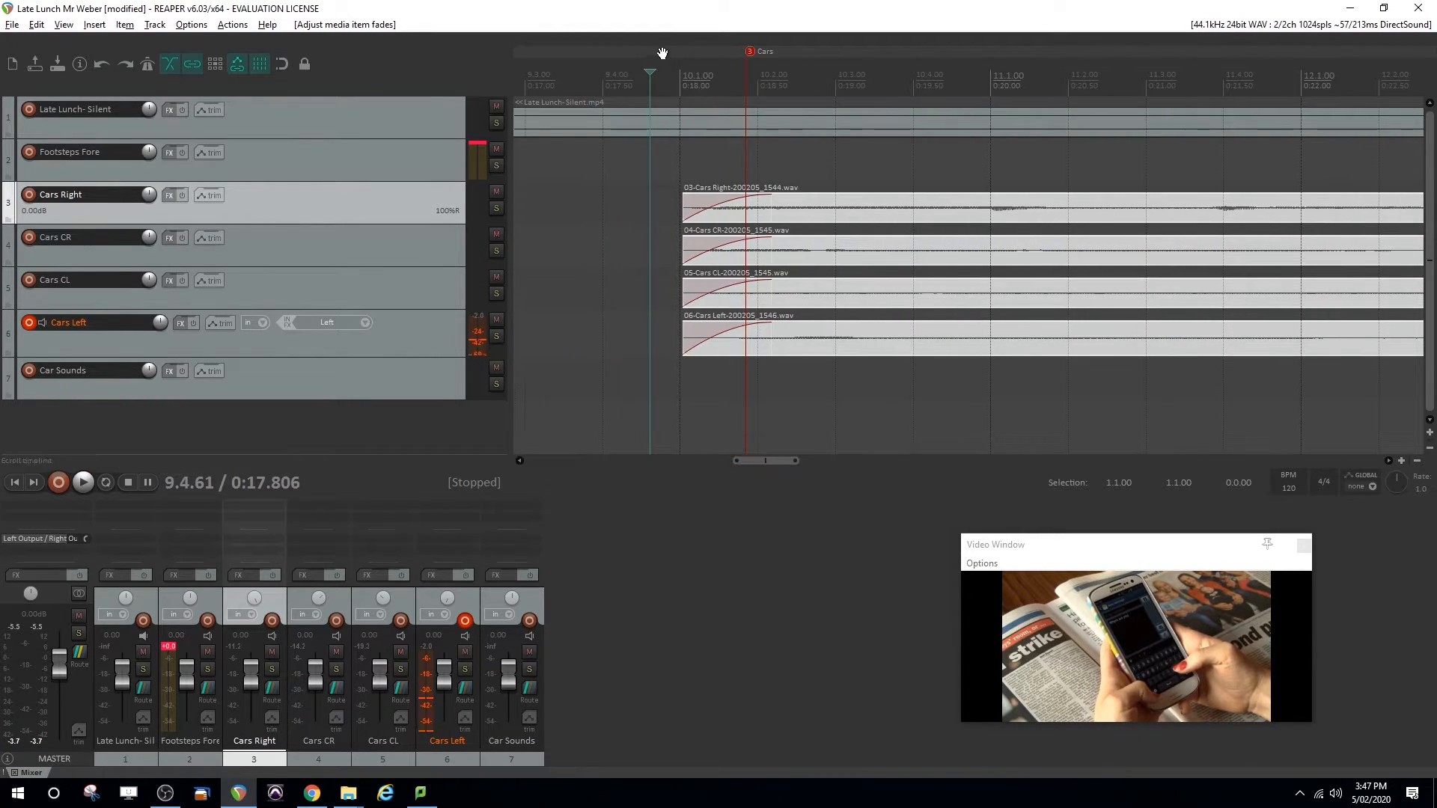
{"action": "left_click", "coordinate": [416, 329], "text": "shift"}
{"action": "left_click", "coordinate": [379, 203]}
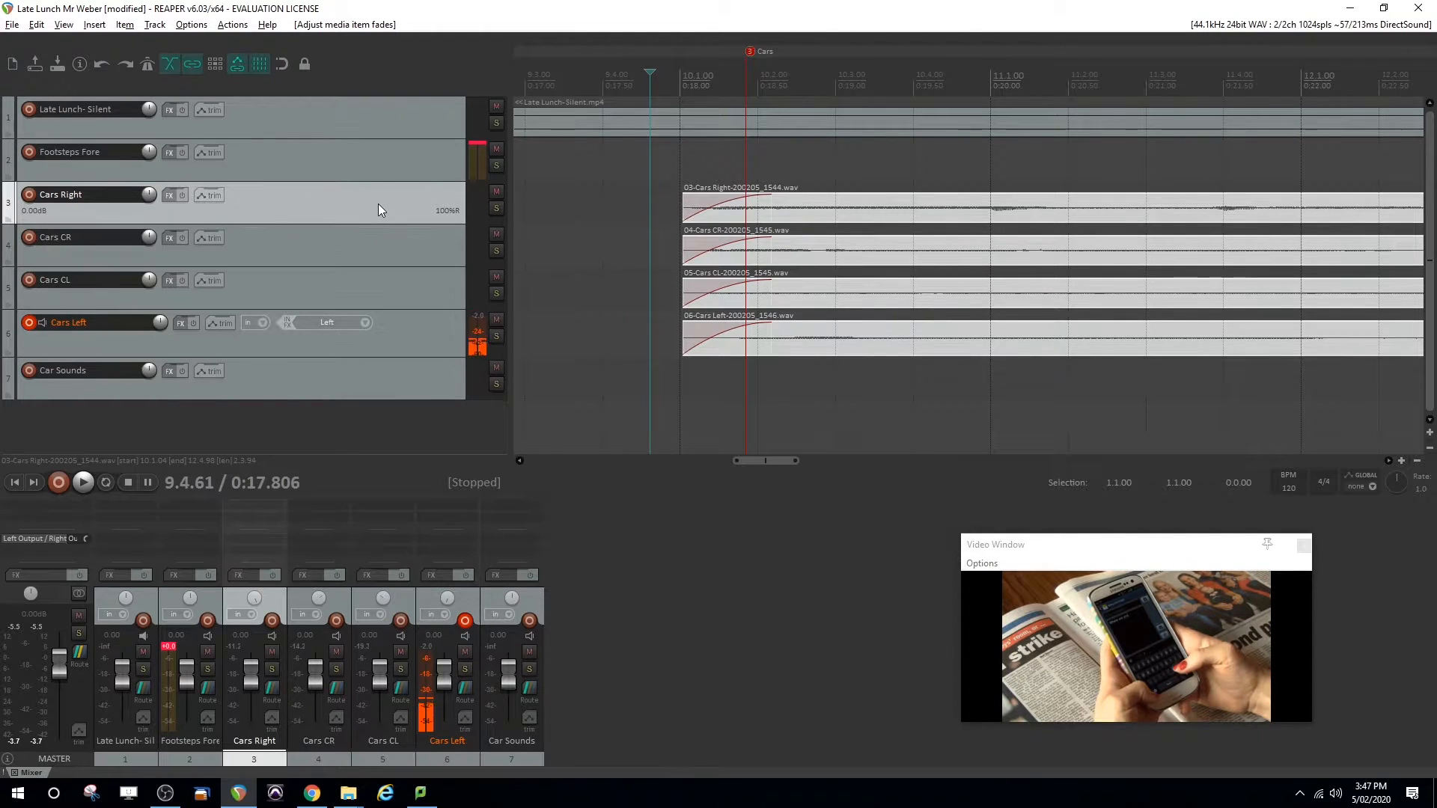
{"action": "left_click", "coordinate": [399, 346], "text": "shift"}
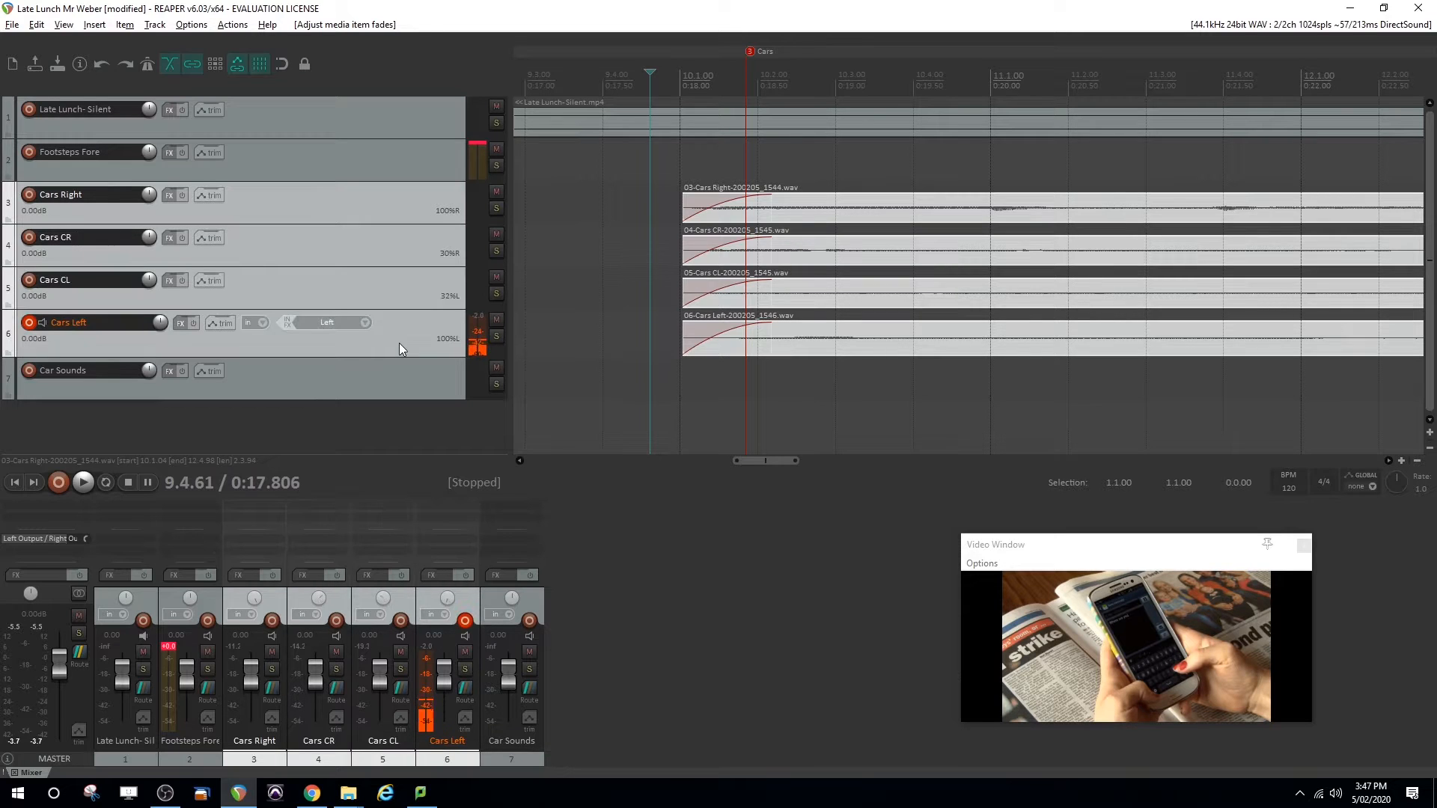
{"action": "left_click_drag", "start_coordinate": [351, 202], "coordinate": [353, 392]}
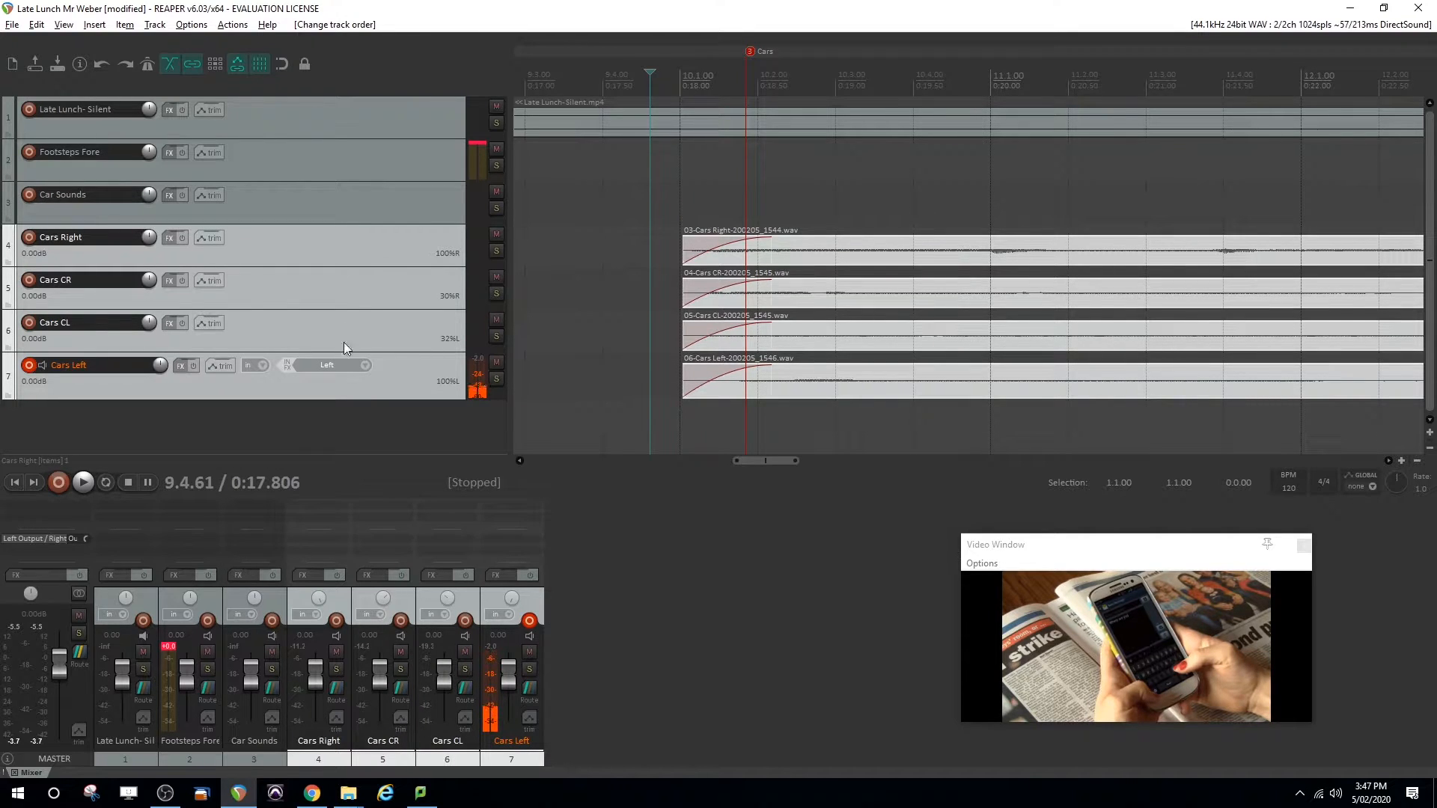
Nest the four selected car tracks inside Car Sounds as a folder and fully collapse the folder
{"action": "left_click_drag", "start_coordinate": [341, 256], "coordinate": [335, 205]}
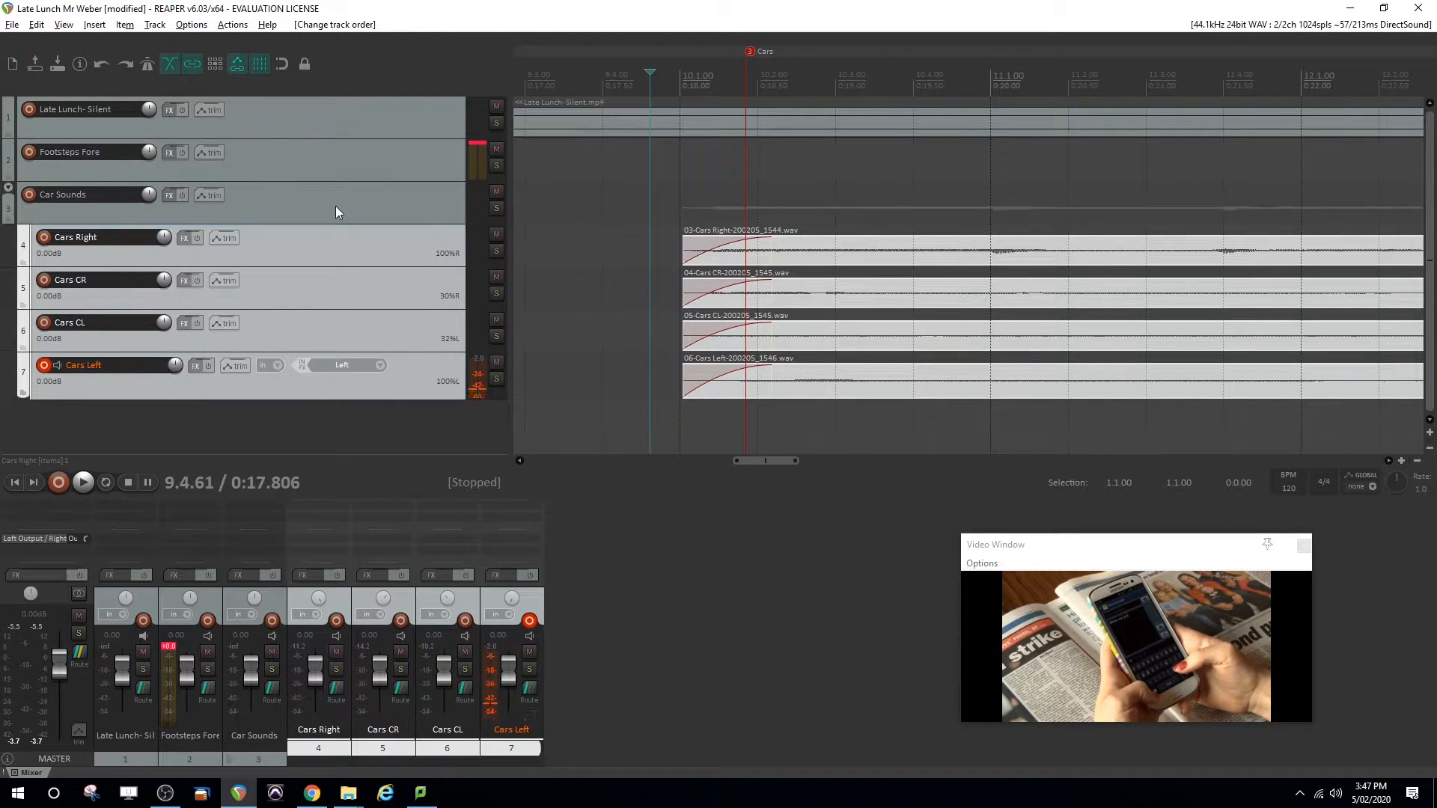
{"action": "left_click", "coordinate": [8, 188]}
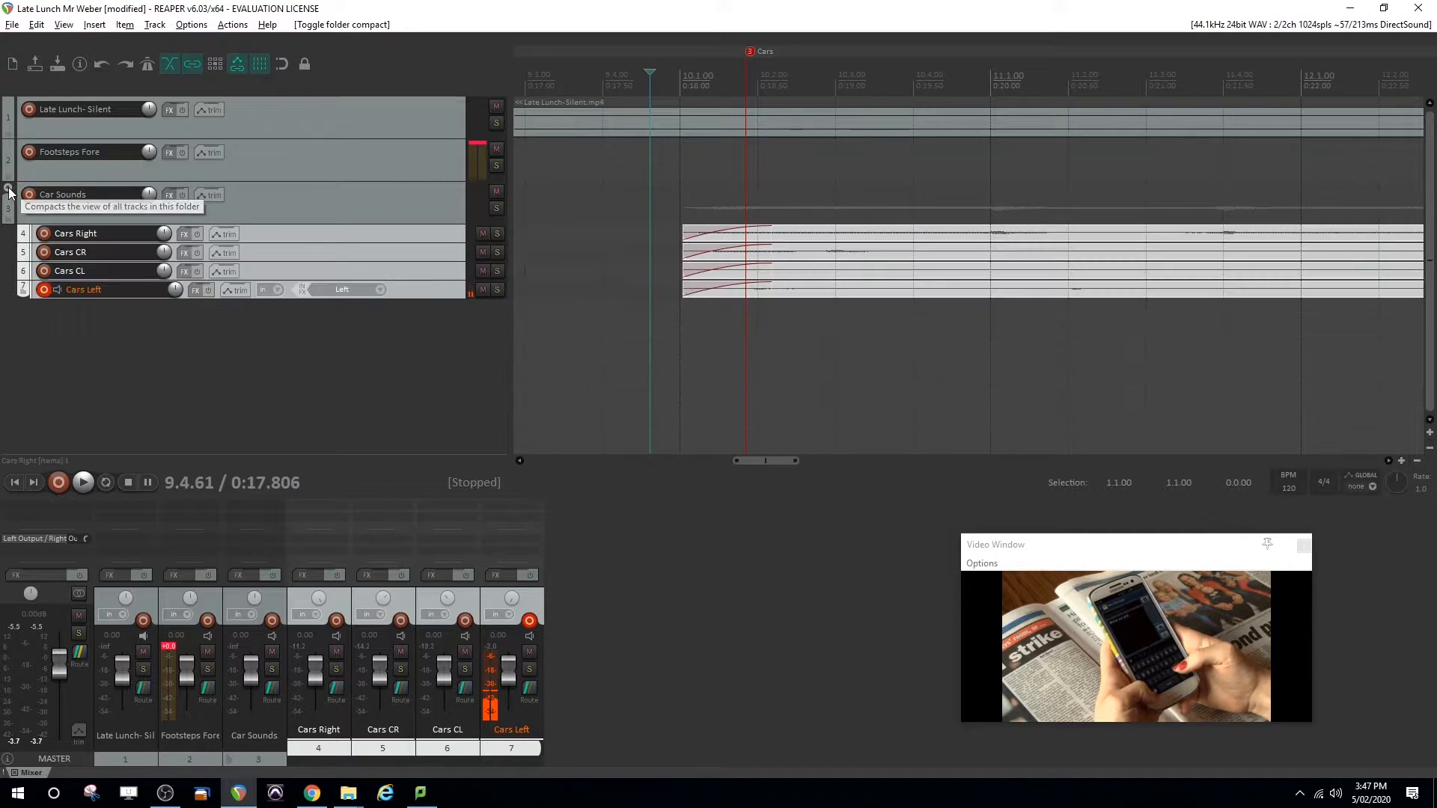
{"action": "left_click", "coordinate": [9, 188]}
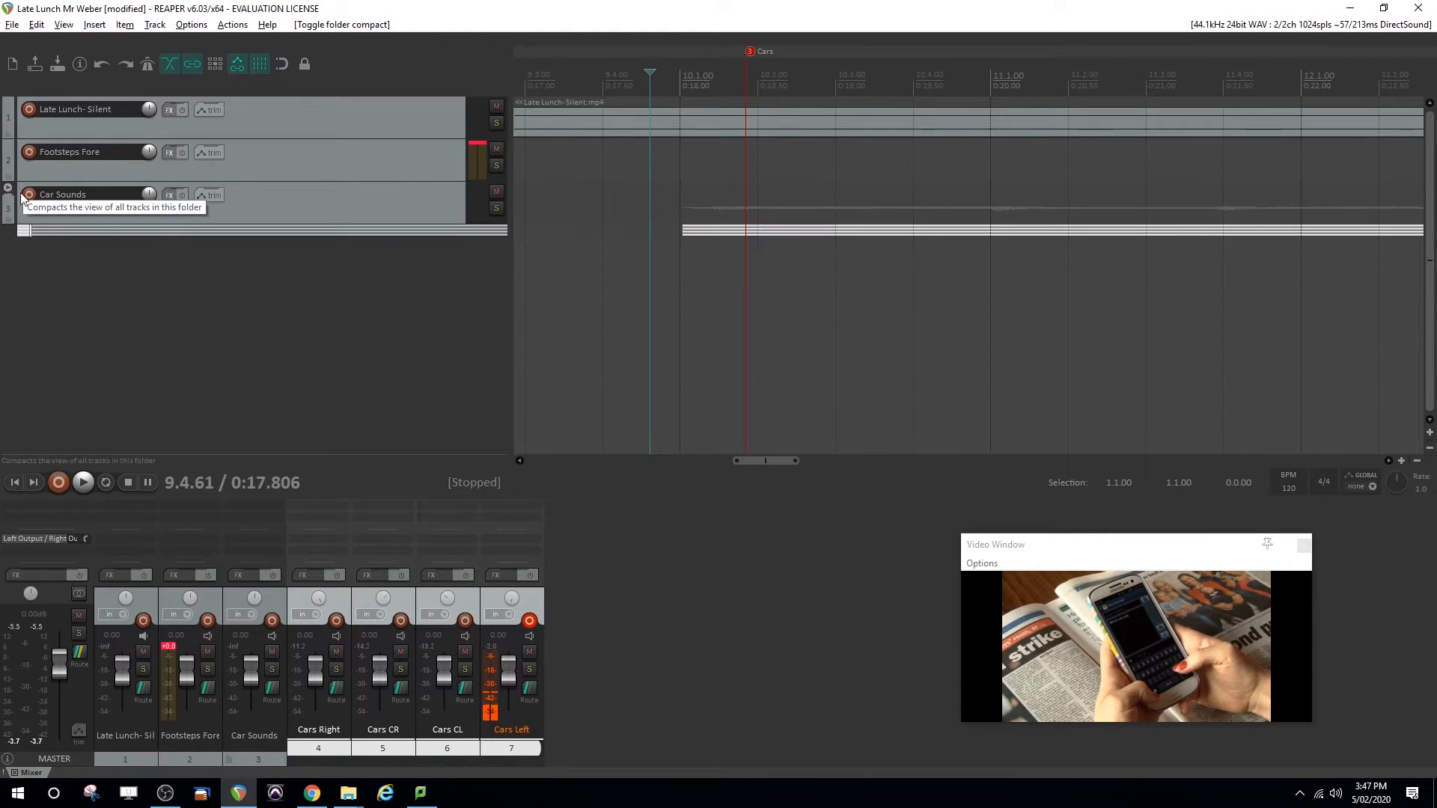
{"action": "scroll", "coordinate": [775, 180], "scroll_direction": "down", "scroll_amount": 10}
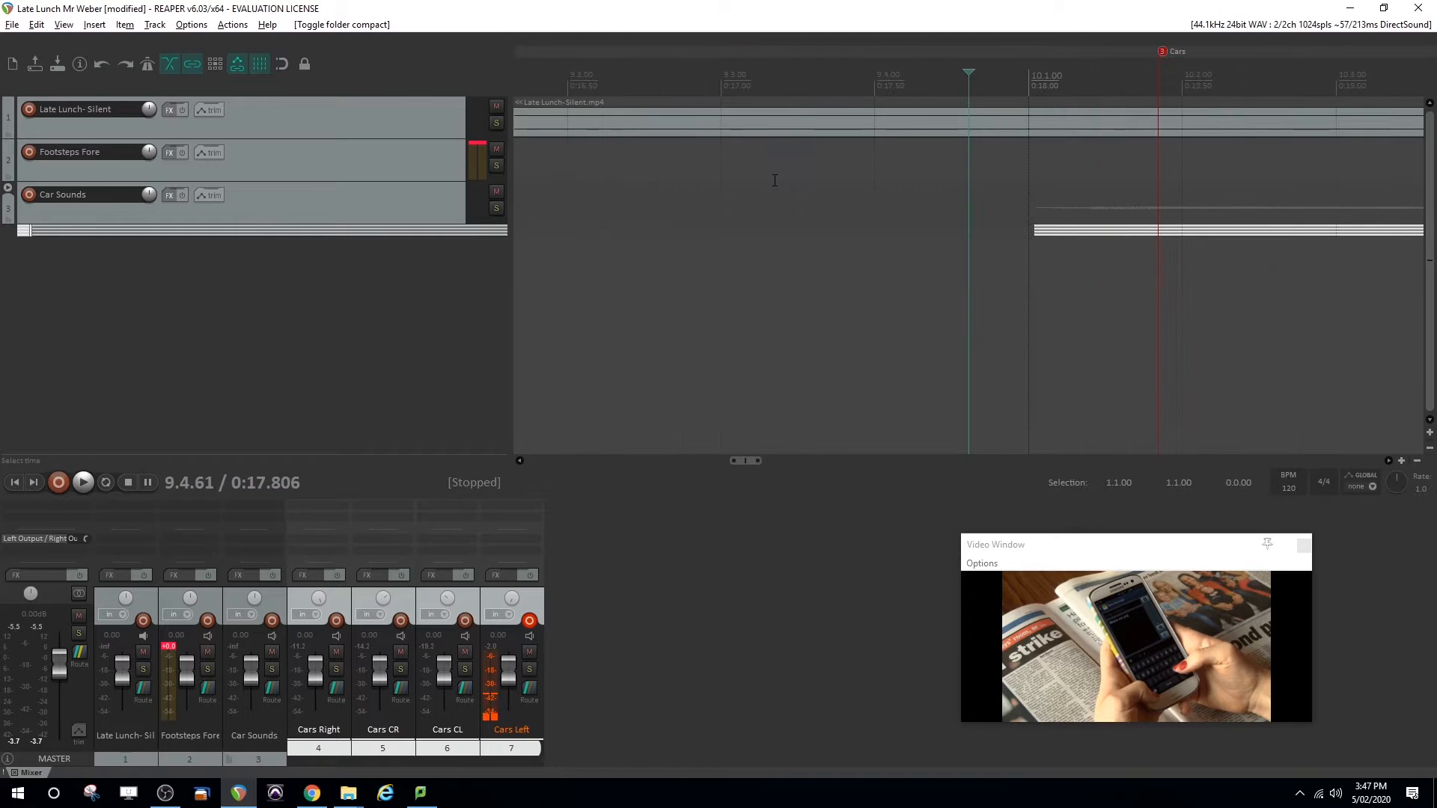
{"action": "scroll", "coordinate": [849, 196], "scroll_direction": "up", "scroll_amount": 2}
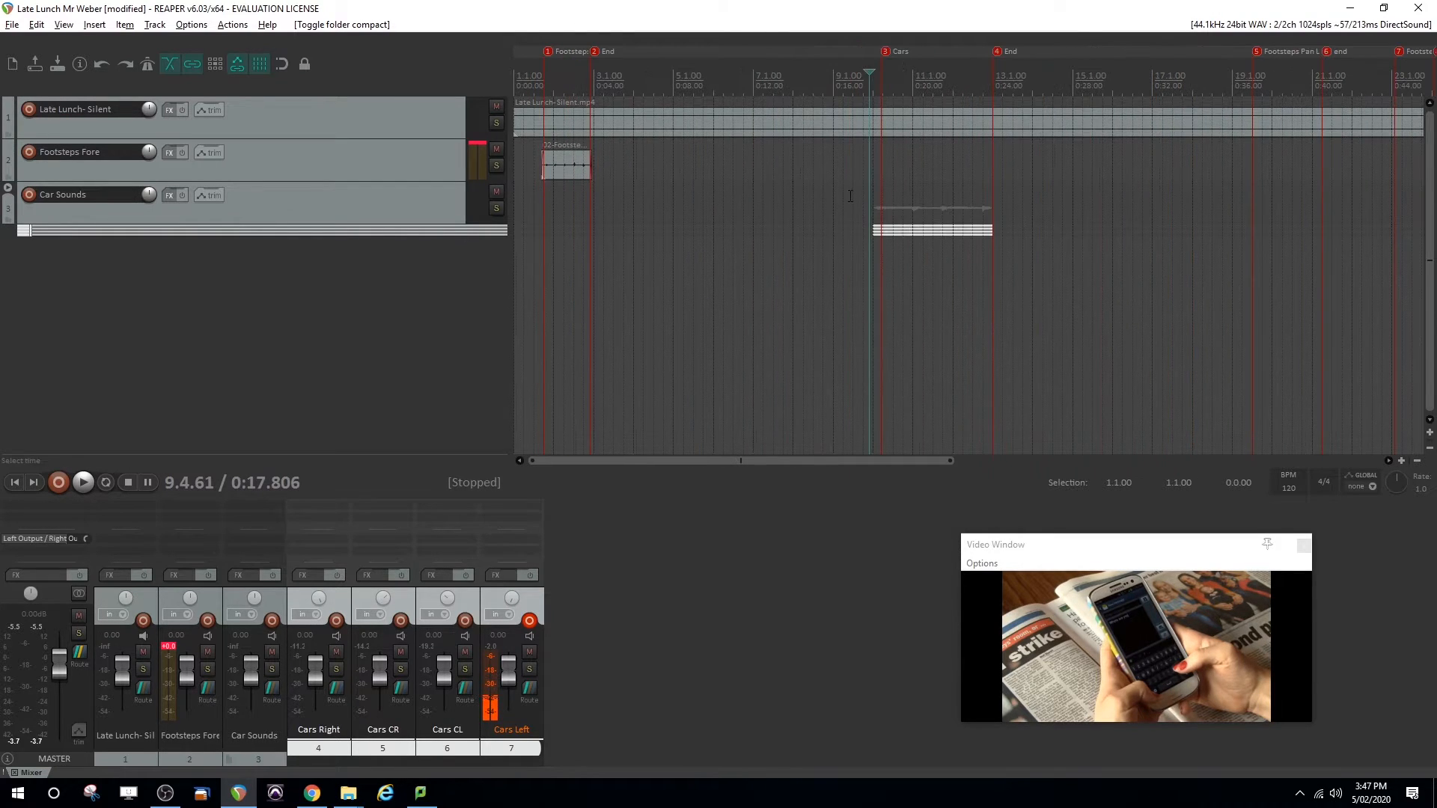
Add a new track below the Car Sounds folder and name it Footsteps
{"action": "left_click", "coordinate": [306, 210]}
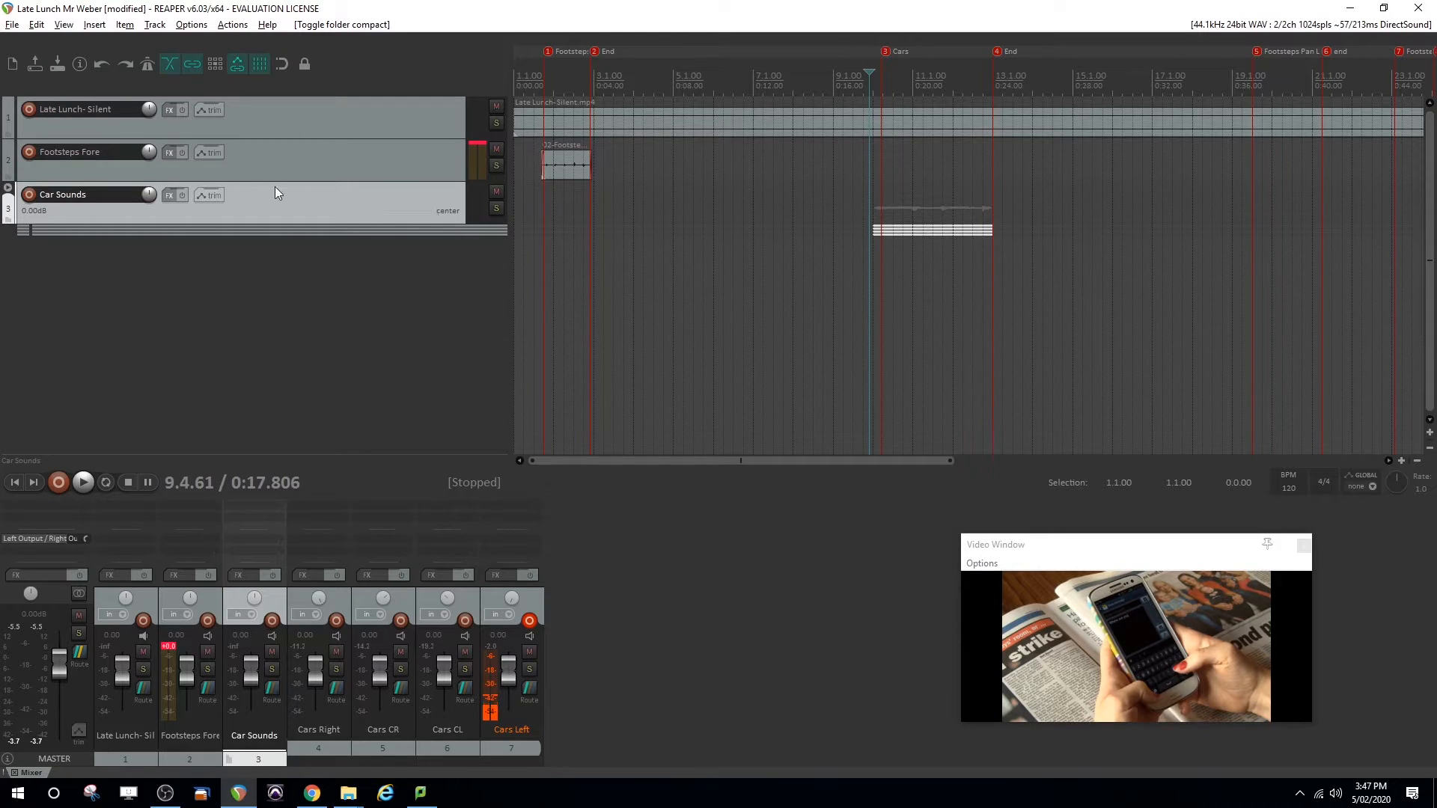
{"action": "left_click", "coordinate": [318, 168]}
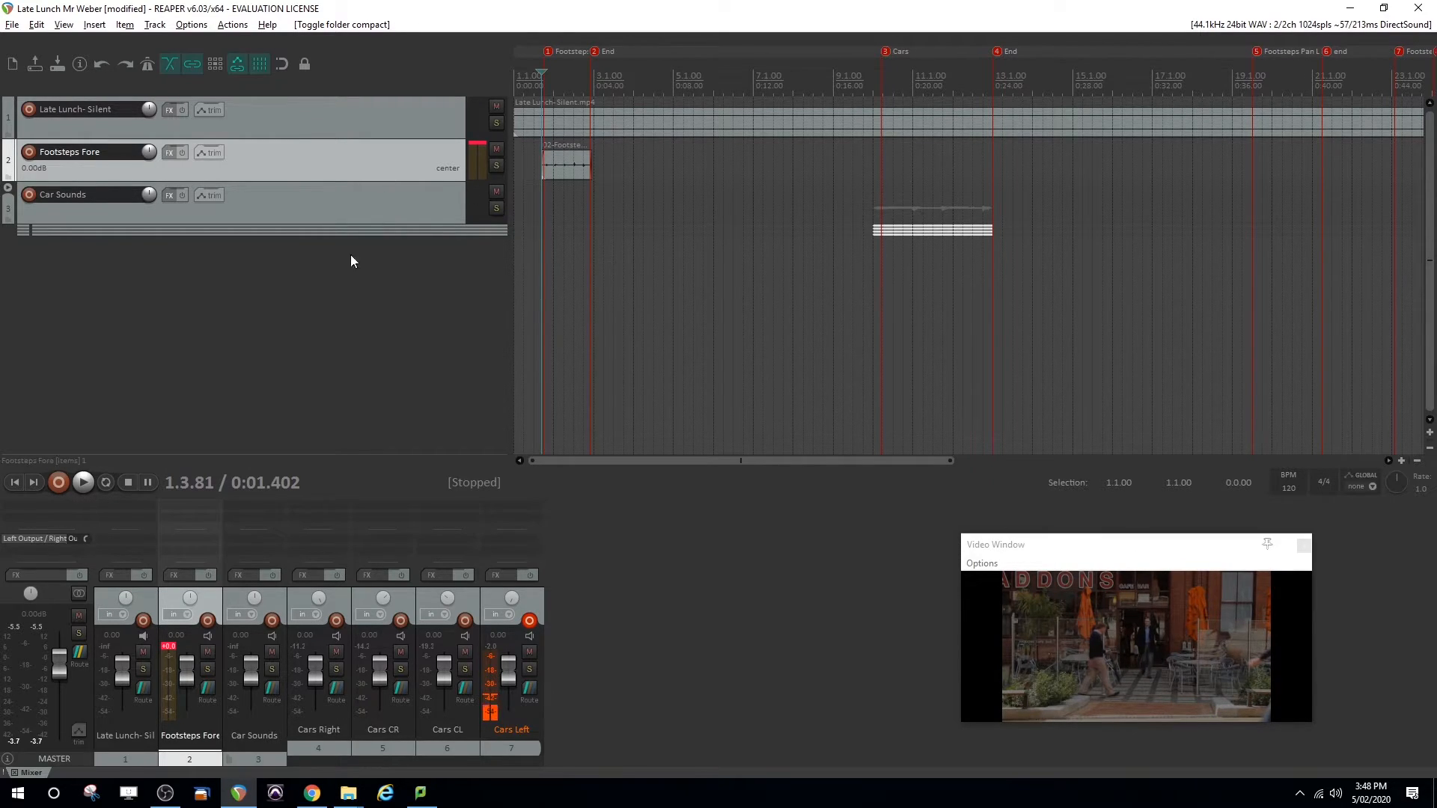
{"action": "double_click", "coordinate": [327, 291]}
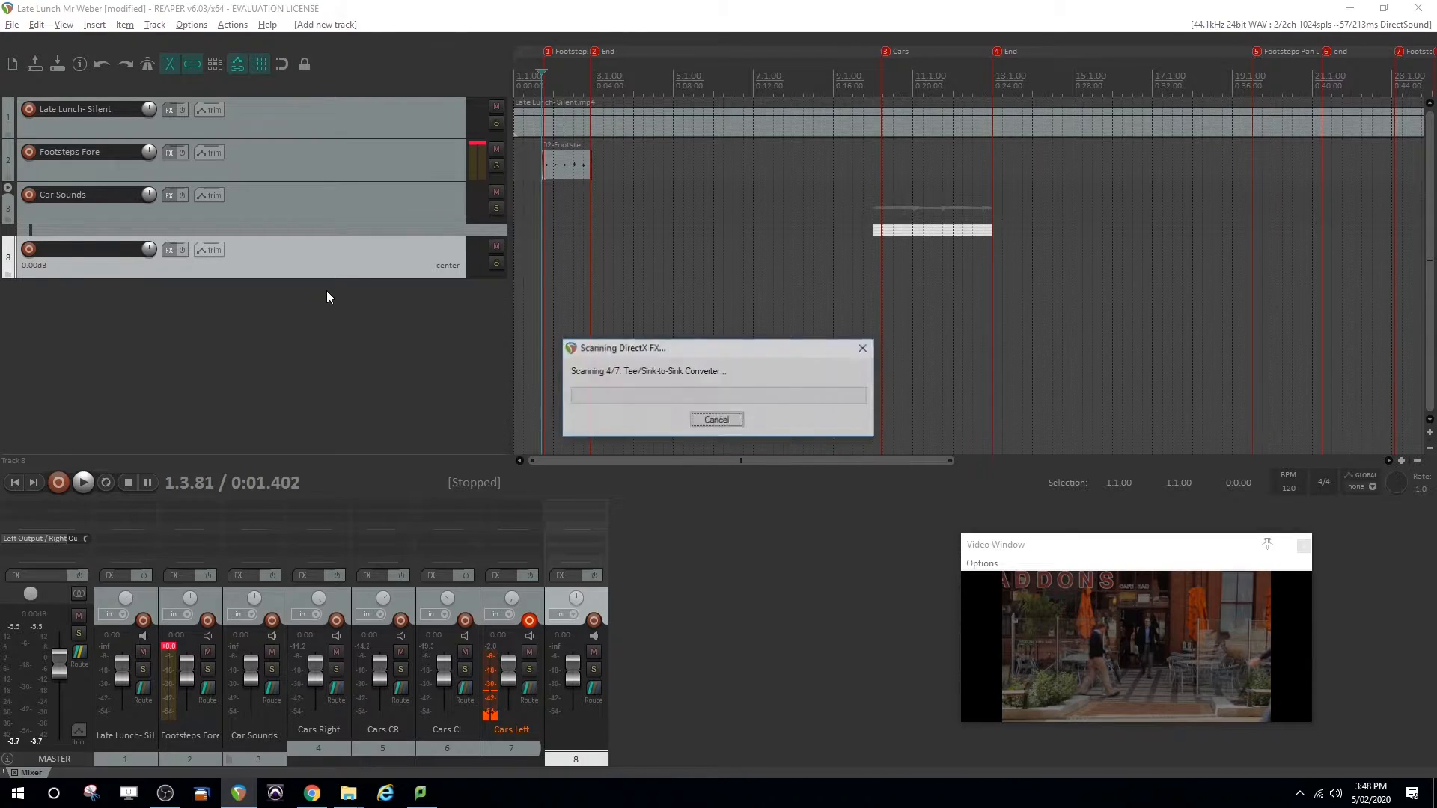
{"action": "type", "text": "st"}
{"action": "key", "text": "Escape"}
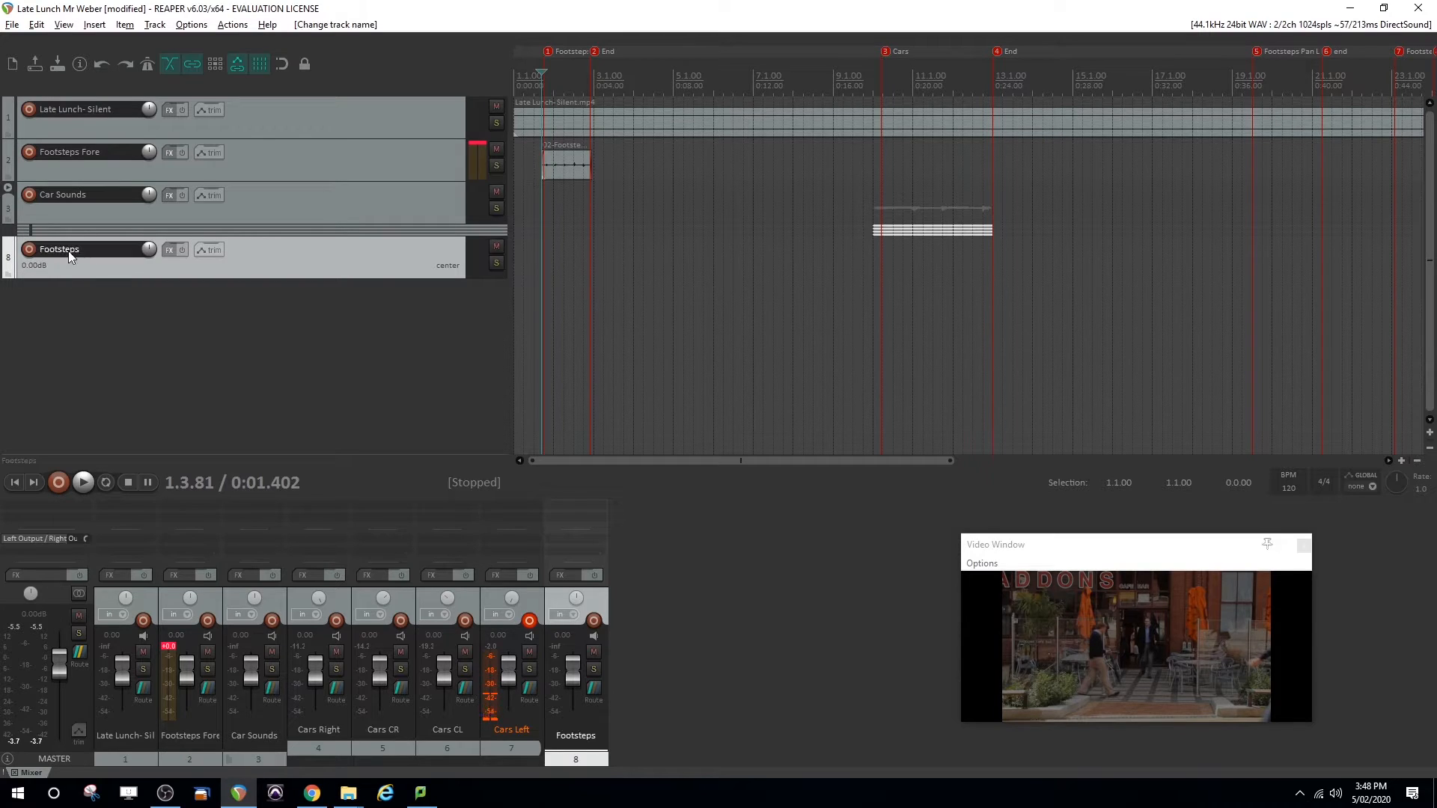
Move Footsteps above Footsteps Fore, nest Footsteps Fore inside it as a folder, and fully collapse the folder
{"action": "left_click_drag", "start_coordinate": [287, 268], "coordinate": [282, 142]}
{"action": "left_click_drag", "start_coordinate": [247, 193], "coordinate": [259, 165]}
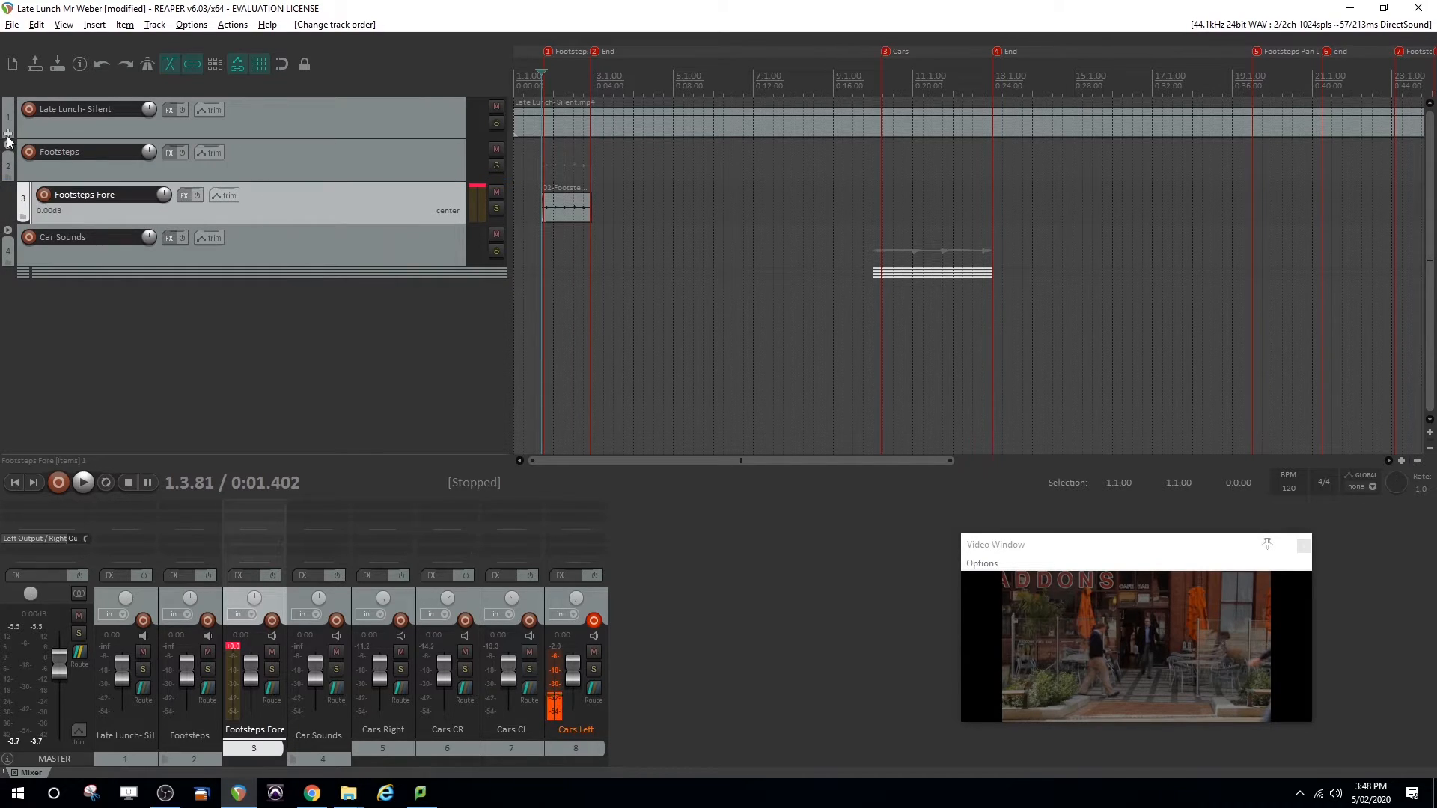
{"action": "left_click", "coordinate": [9, 137]}
{"action": "left_click", "coordinate": [9, 137]}
{"action": "left_click", "coordinate": [266, 177]}
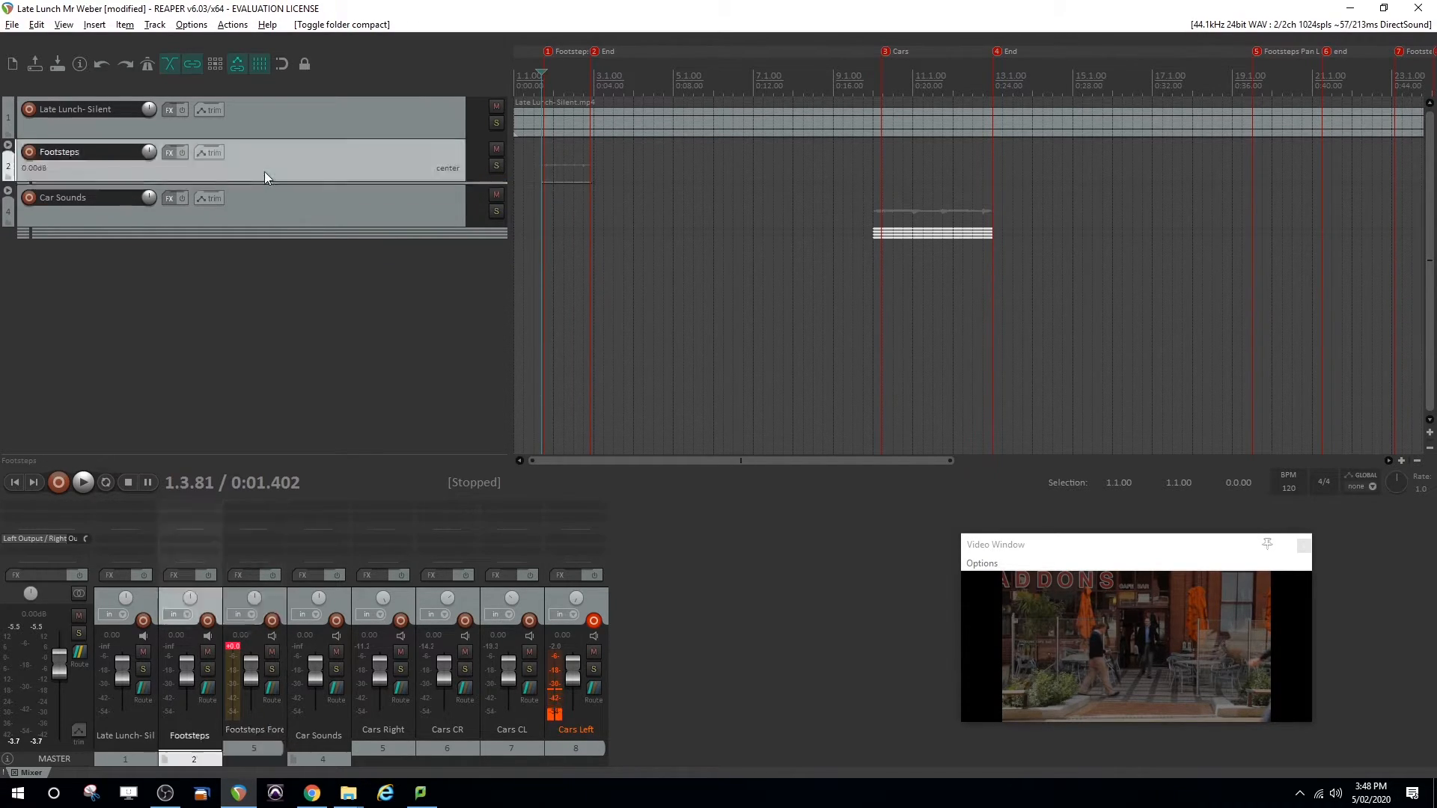
{"action": "left_click", "coordinate": [339, 293]}
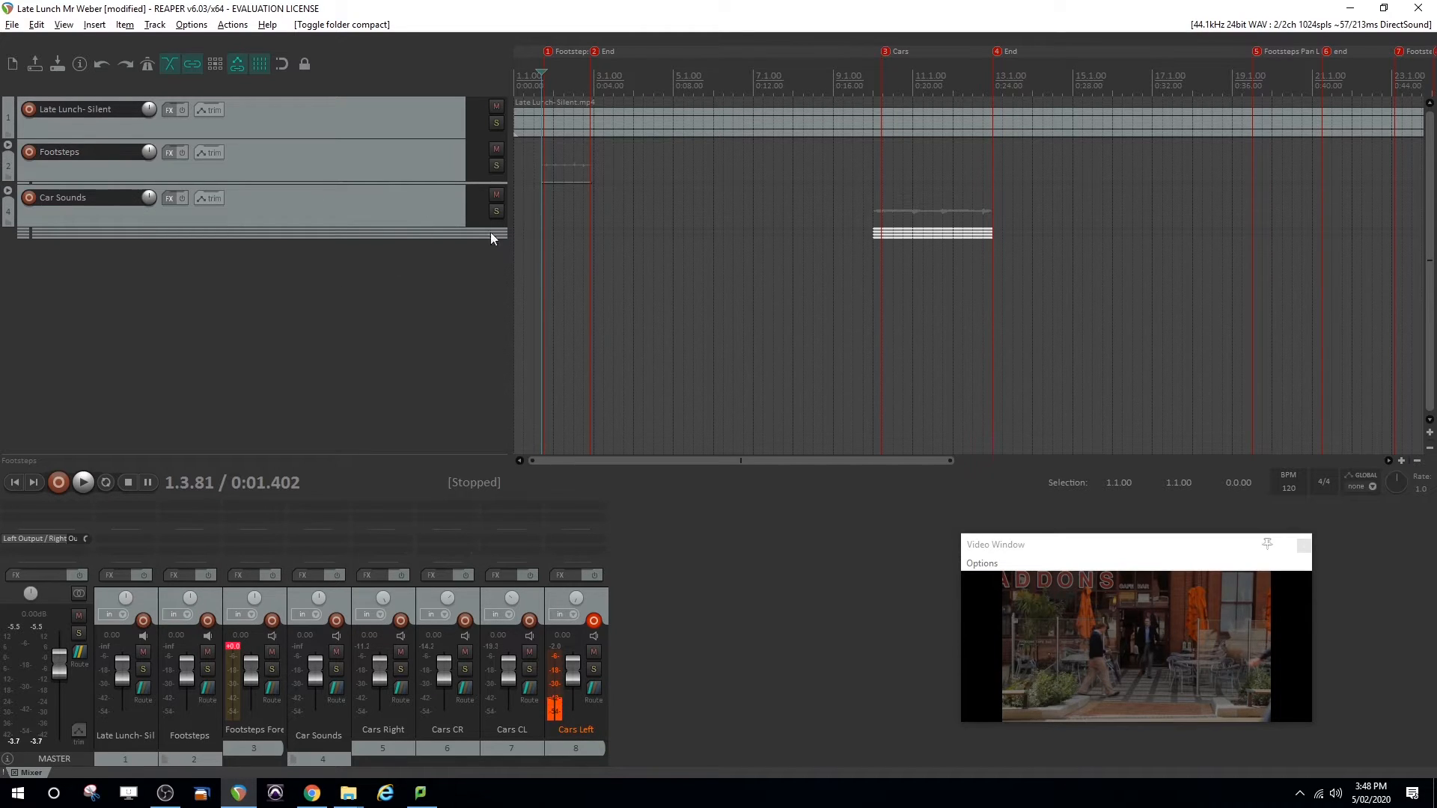
{"action": "left_click_drag", "start_coordinate": [764, 461], "coordinate": [983, 447]}
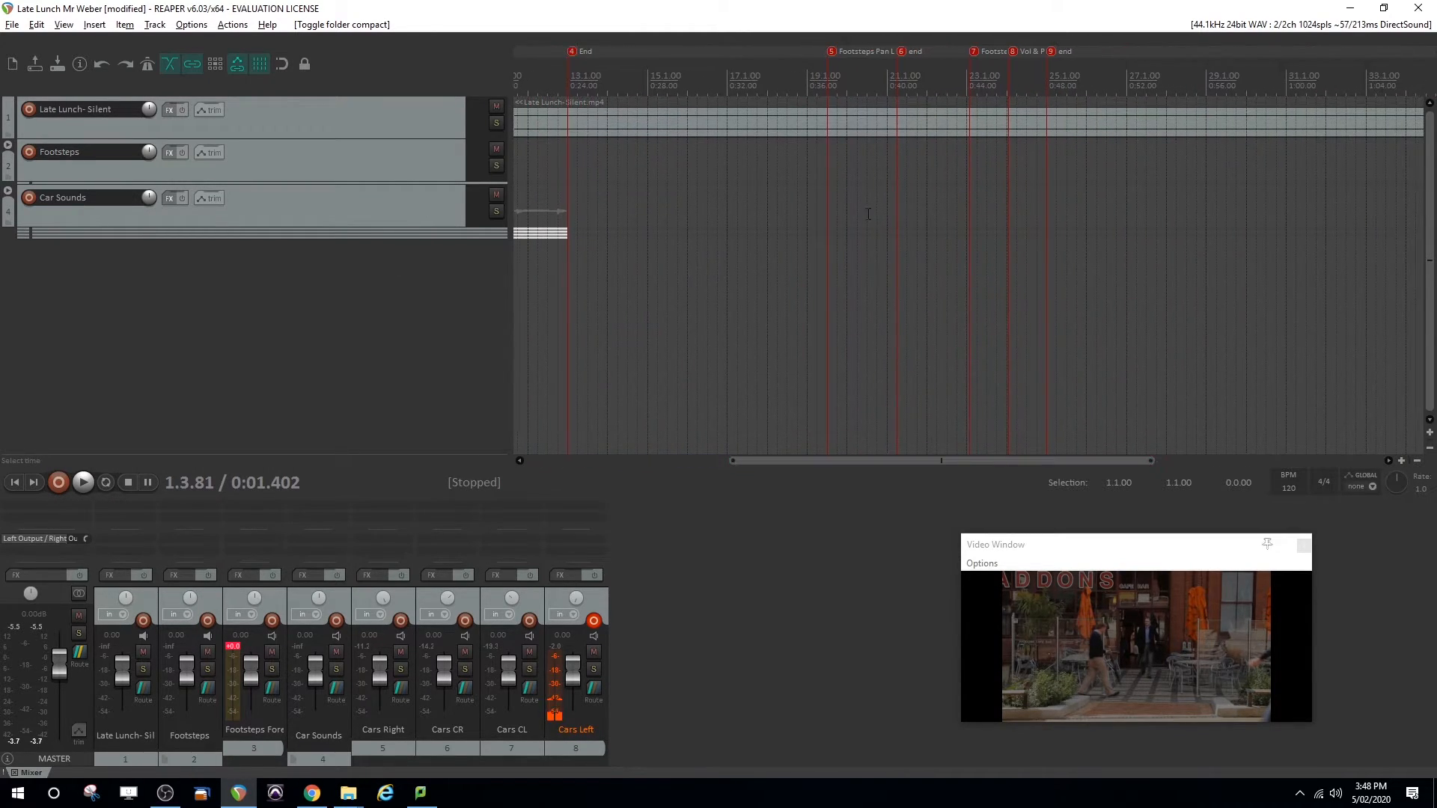
Place the edit cursor at marker 5, add a record-armed track below the Car Sounds folder with input monitoring off, and disarm Cars Left
{"action": "left_click", "coordinate": [828, 81]}
{"action": "left_click", "coordinate": [830, 80]}
{"action": "left_click", "coordinate": [875, 83]}
{"action": "left_click", "coordinate": [826, 80]}
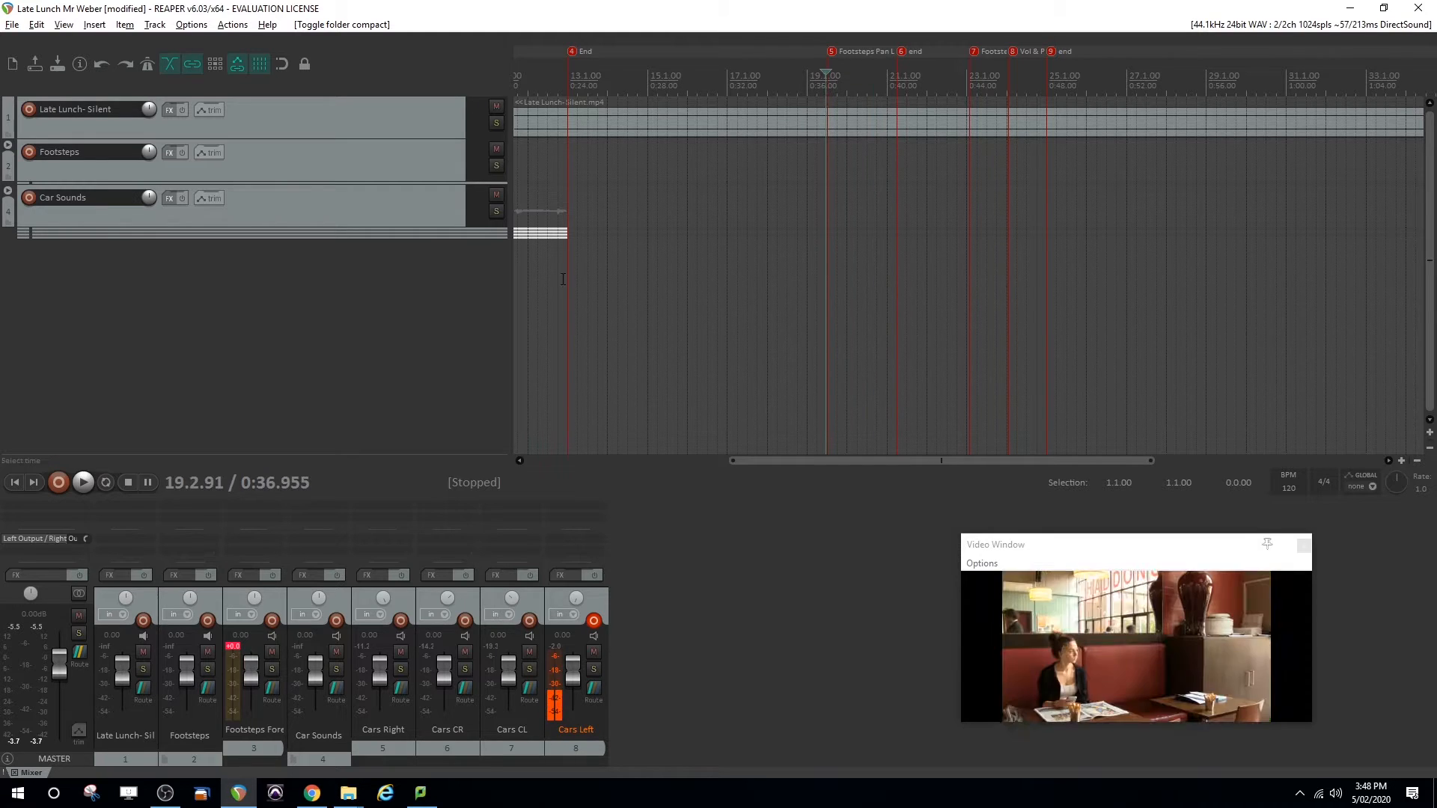
{"action": "double_click", "coordinate": [326, 272]}
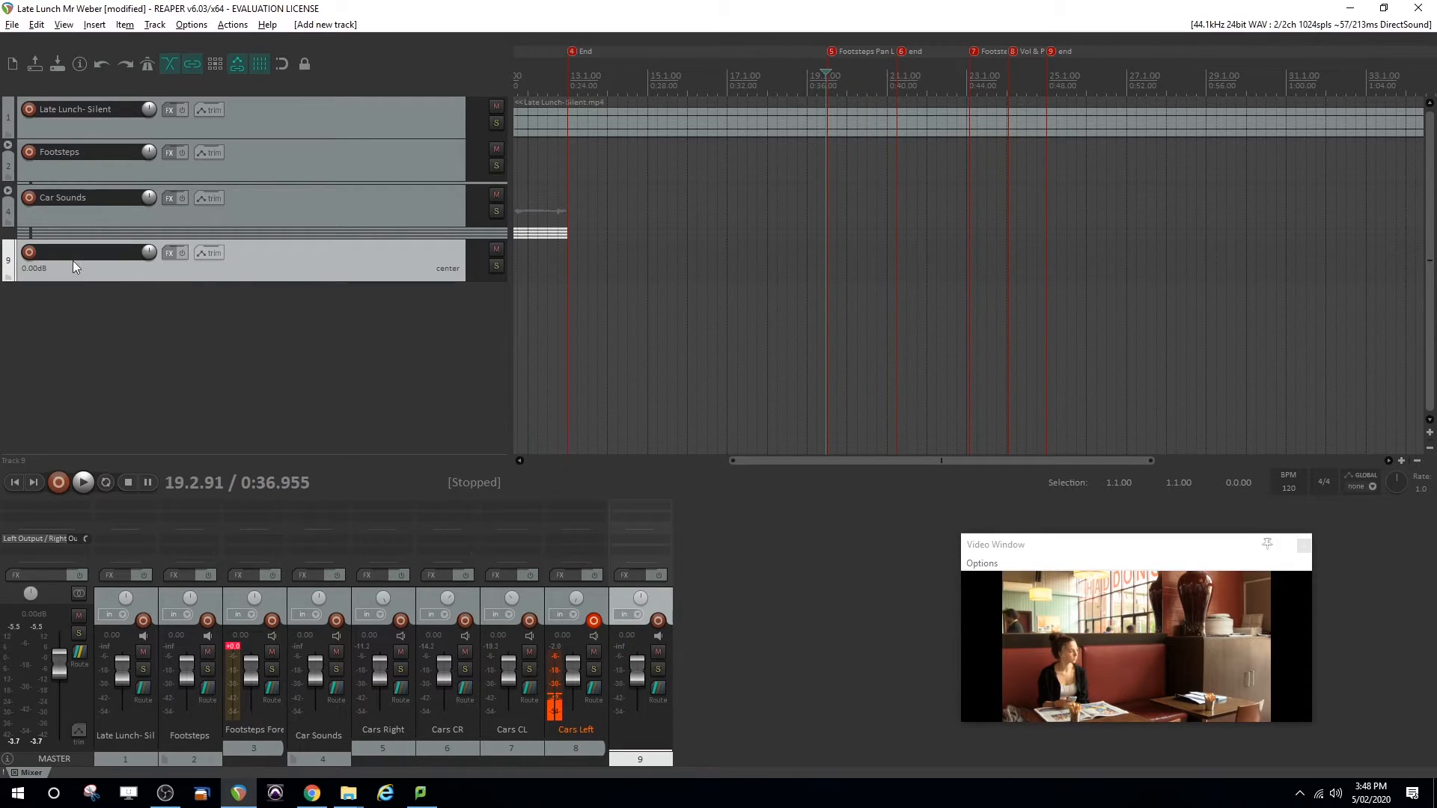
{"action": "left_click", "coordinate": [28, 254]}
{"action": "left_click", "coordinate": [657, 636]}
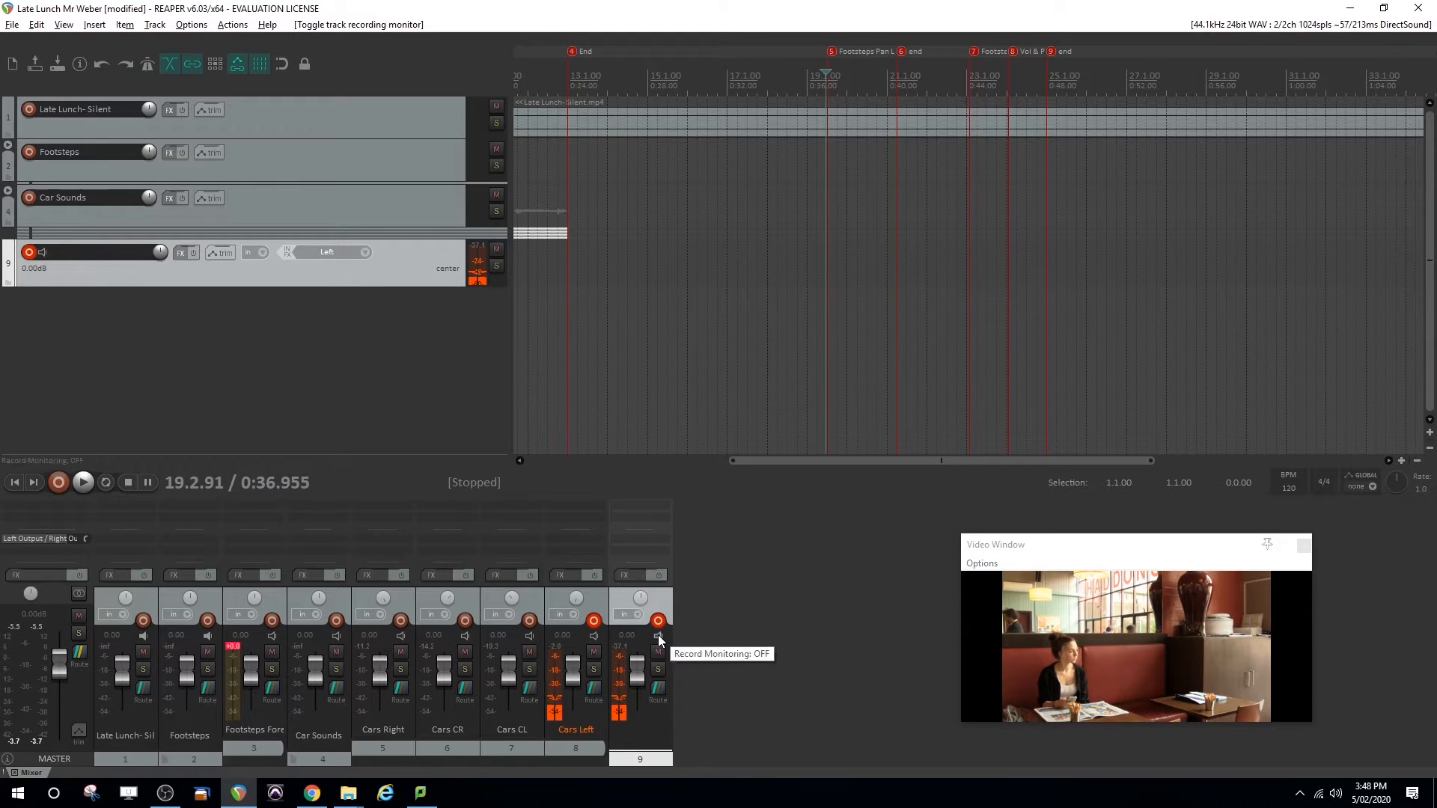
{"action": "left_click", "coordinate": [592, 623]}
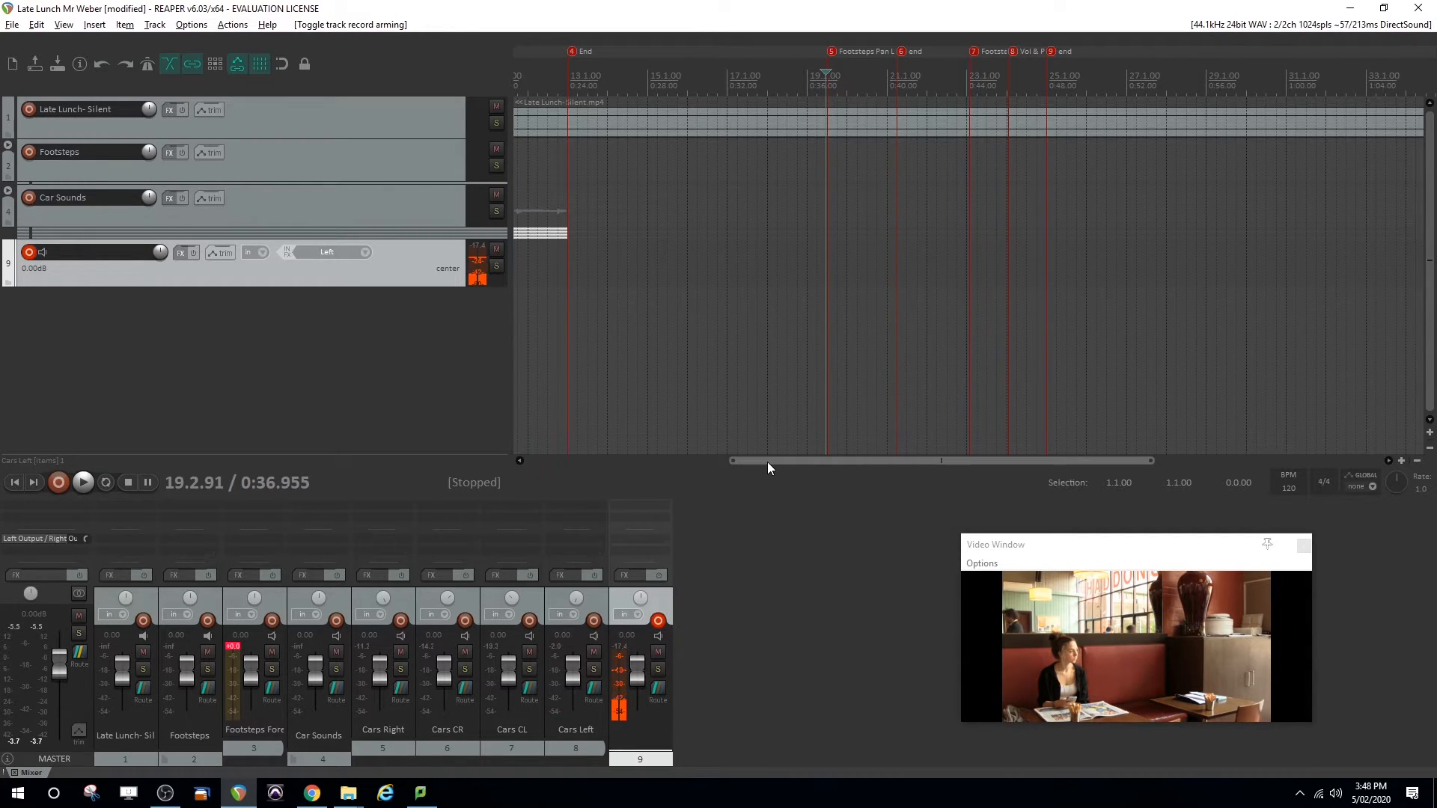
Record two footsteps takes on the new track: one from marker 5 to just past marker 6, one from before marker 7 past marker 9
{"action": "key", "text": "ctrl+r"}
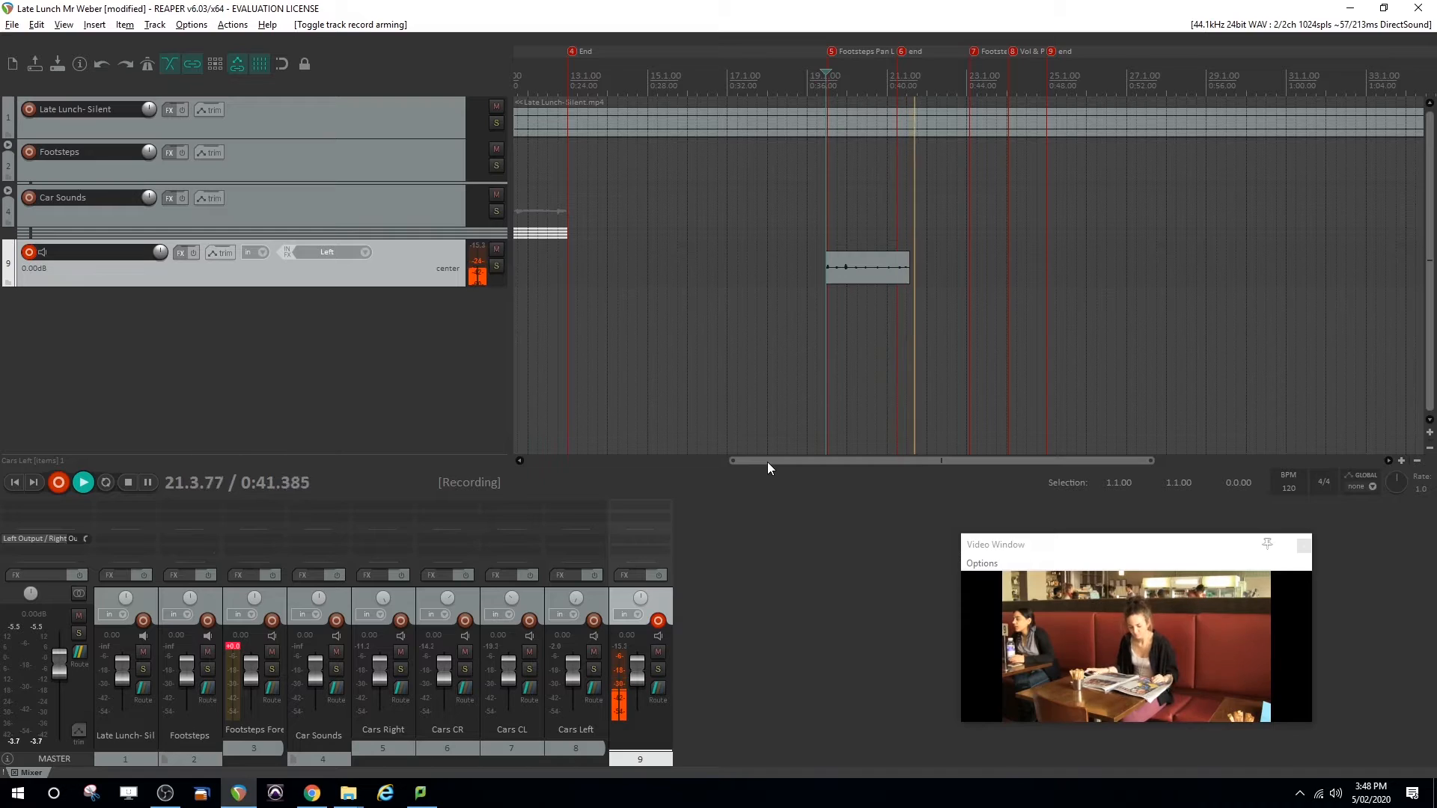
{"action": "key", "text": "space"}
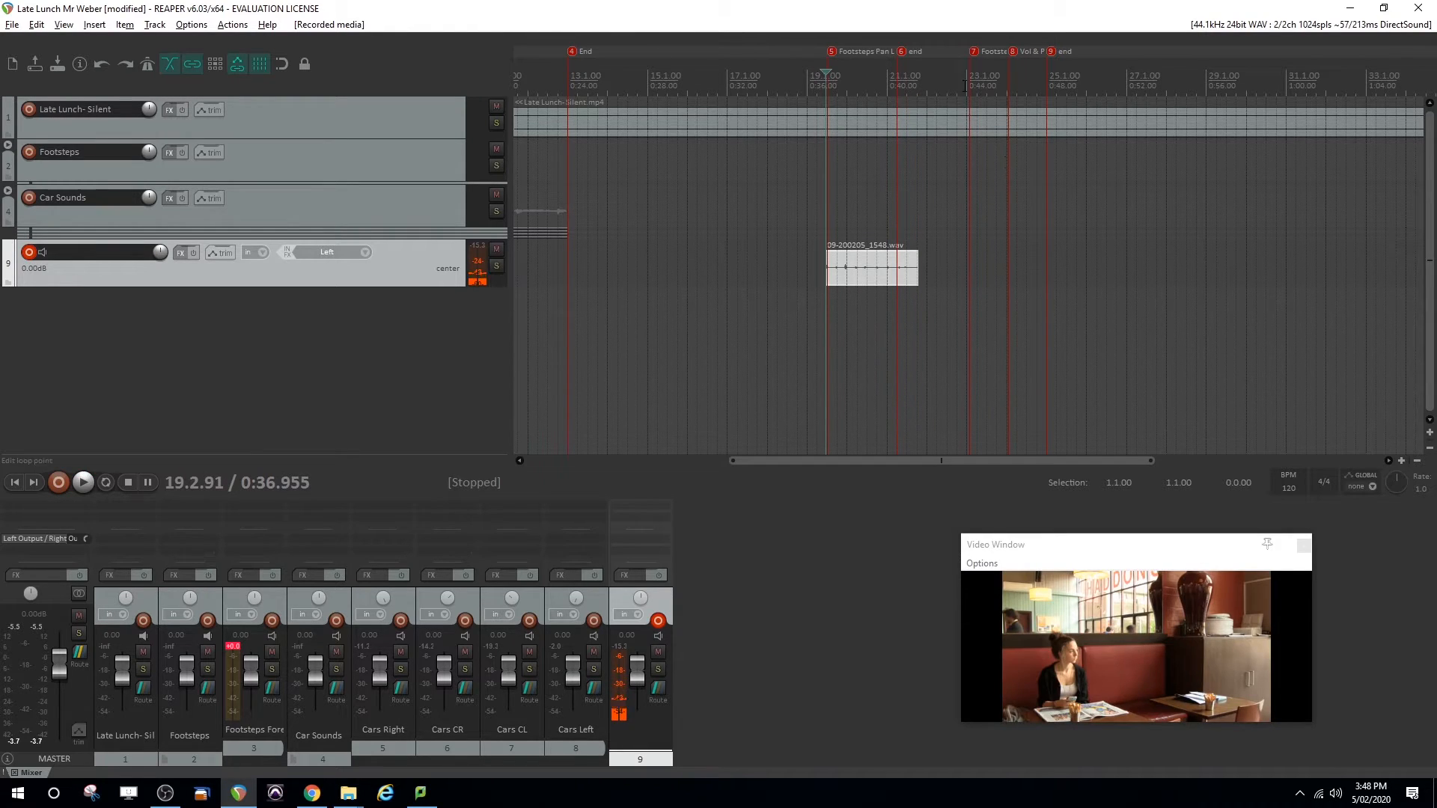
{"action": "left_click", "coordinate": [966, 85]}
{"action": "left_click", "coordinate": [952, 82]}
{"action": "left_click", "coordinate": [953, 82]}
{"action": "key", "text": "ctrl+r"}
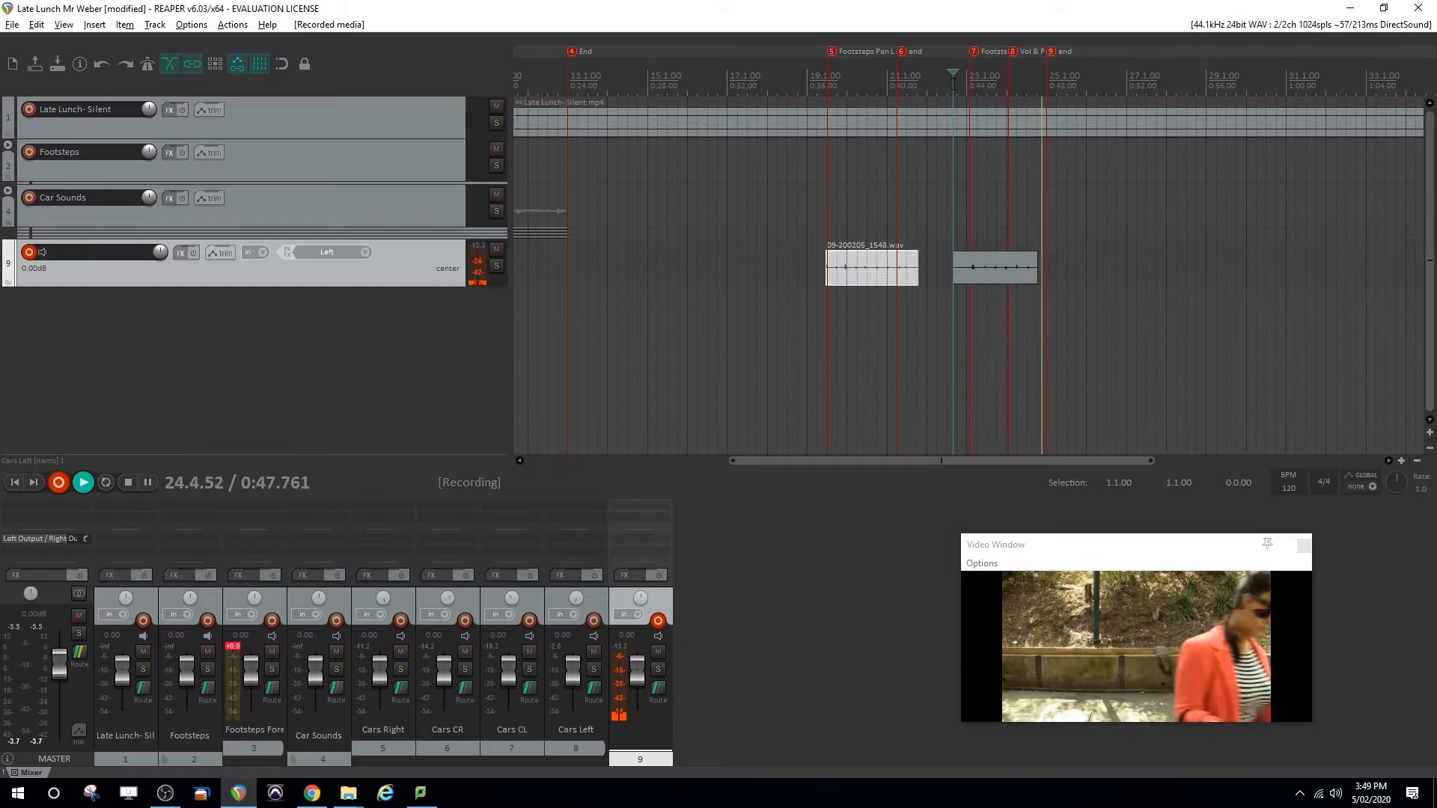
{"action": "key", "text": "space"}
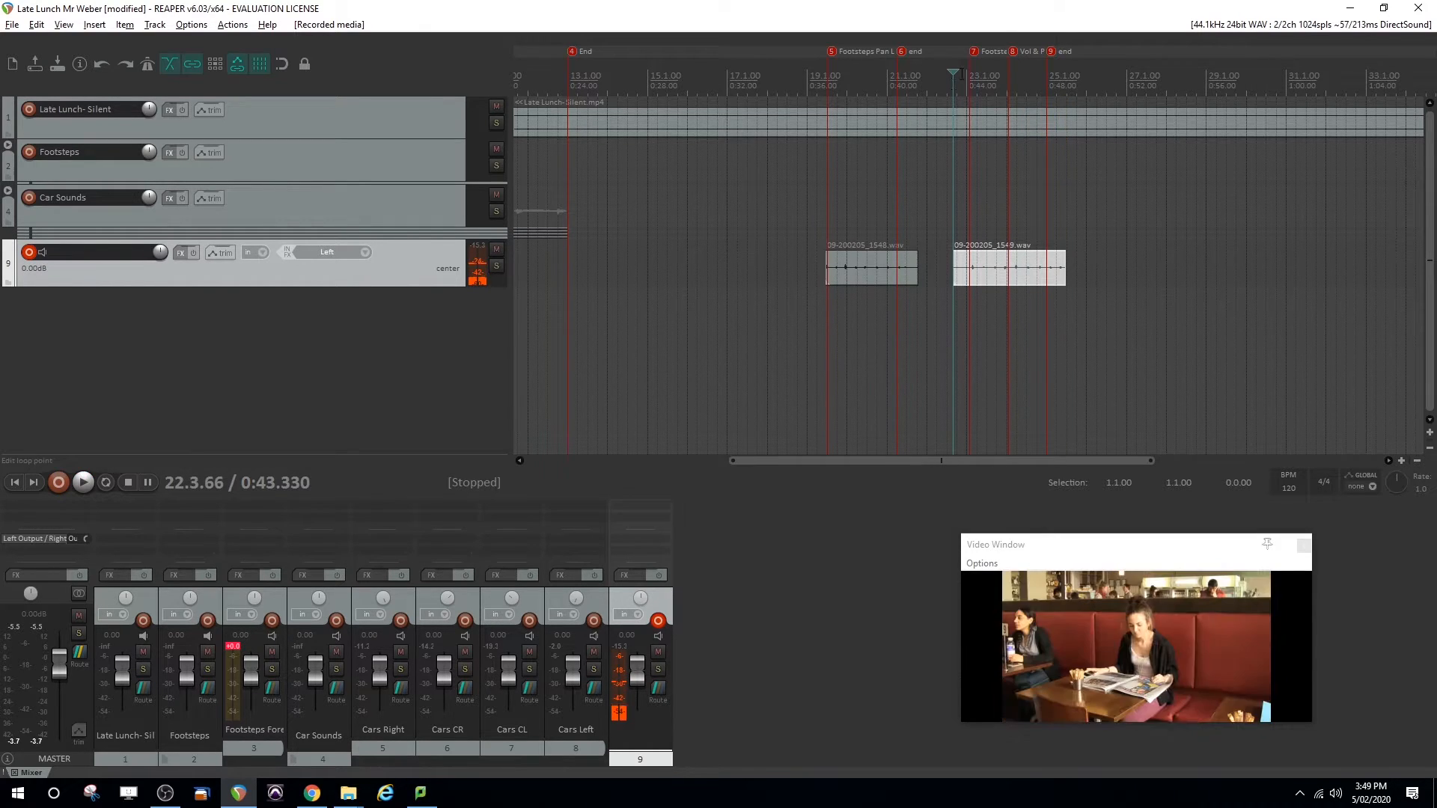
Play back both recorded footsteps takes against the video to check their timing
{"action": "left_click", "coordinate": [959, 83]}
{"action": "key", "text": "space"}
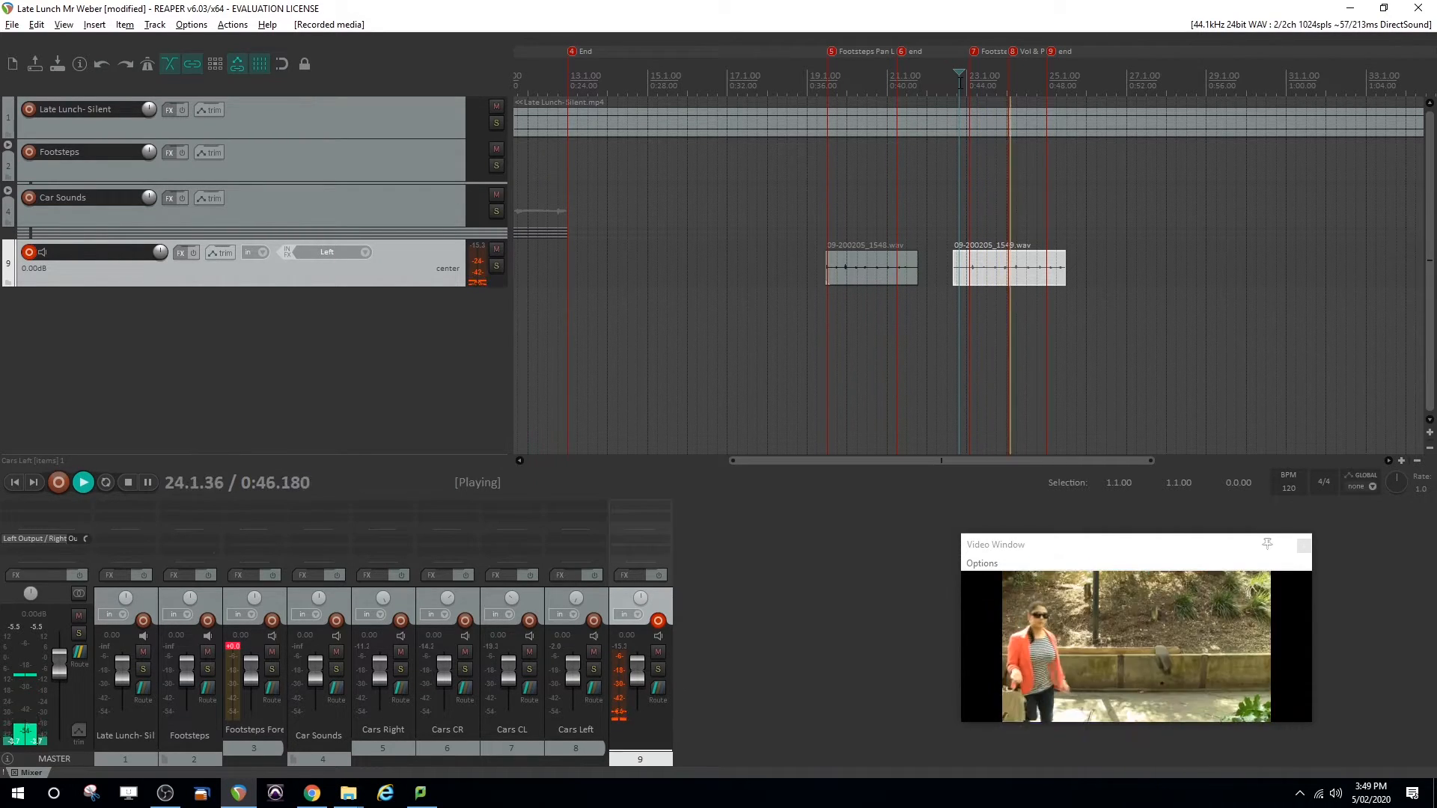
{"action": "key", "text": "space"}
{"action": "left_click", "coordinate": [828, 225]}
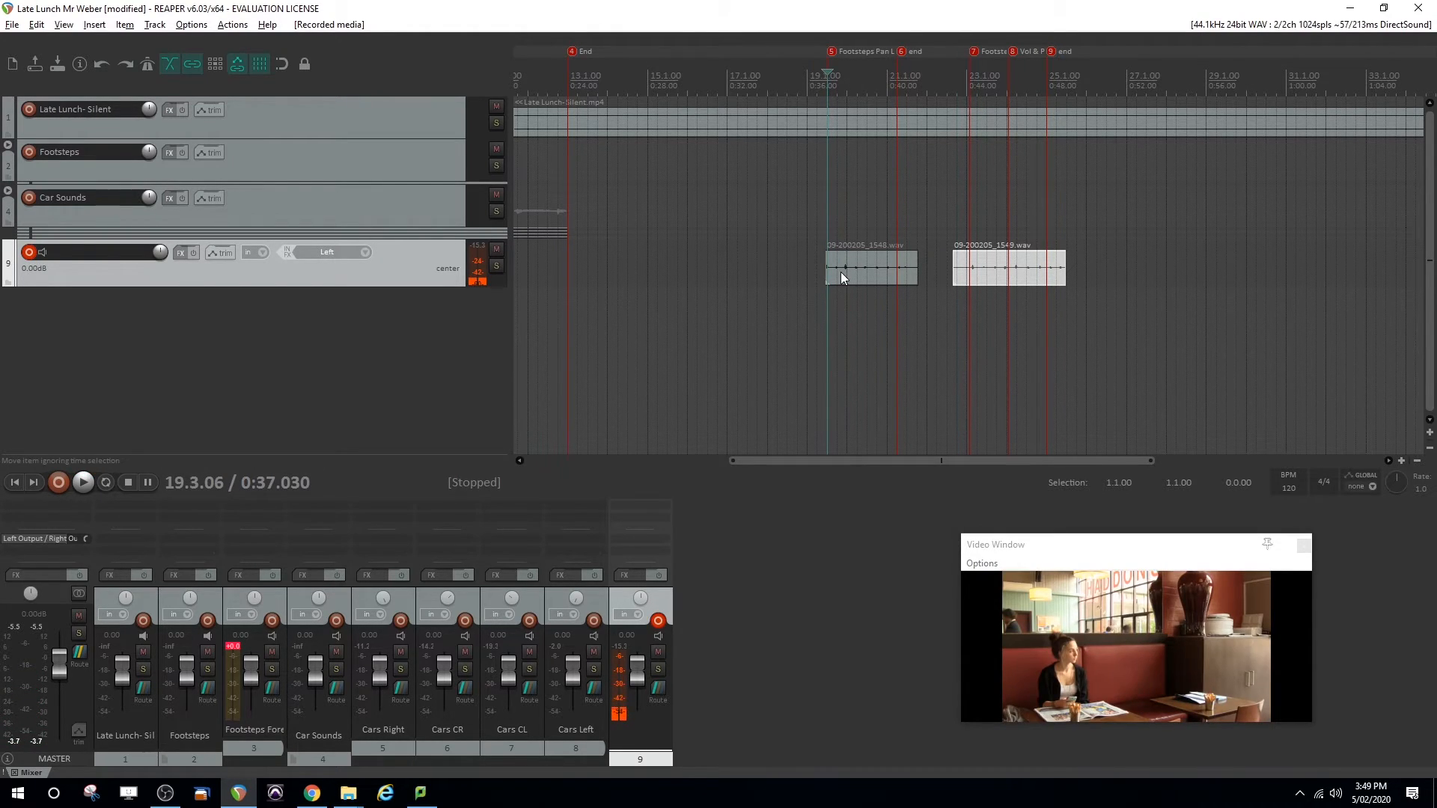
{"action": "key", "text": "space"}
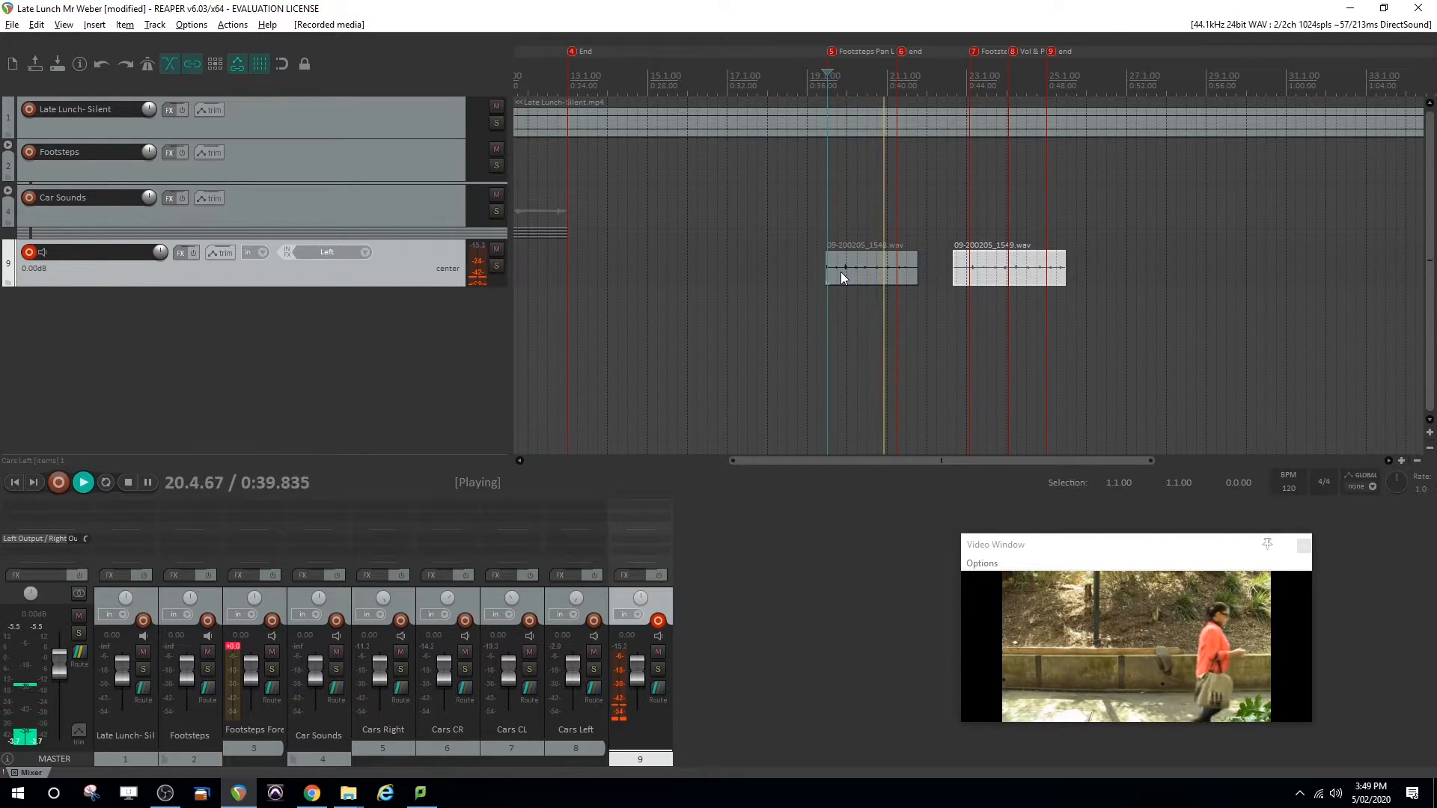
{"action": "key", "text": "space"}
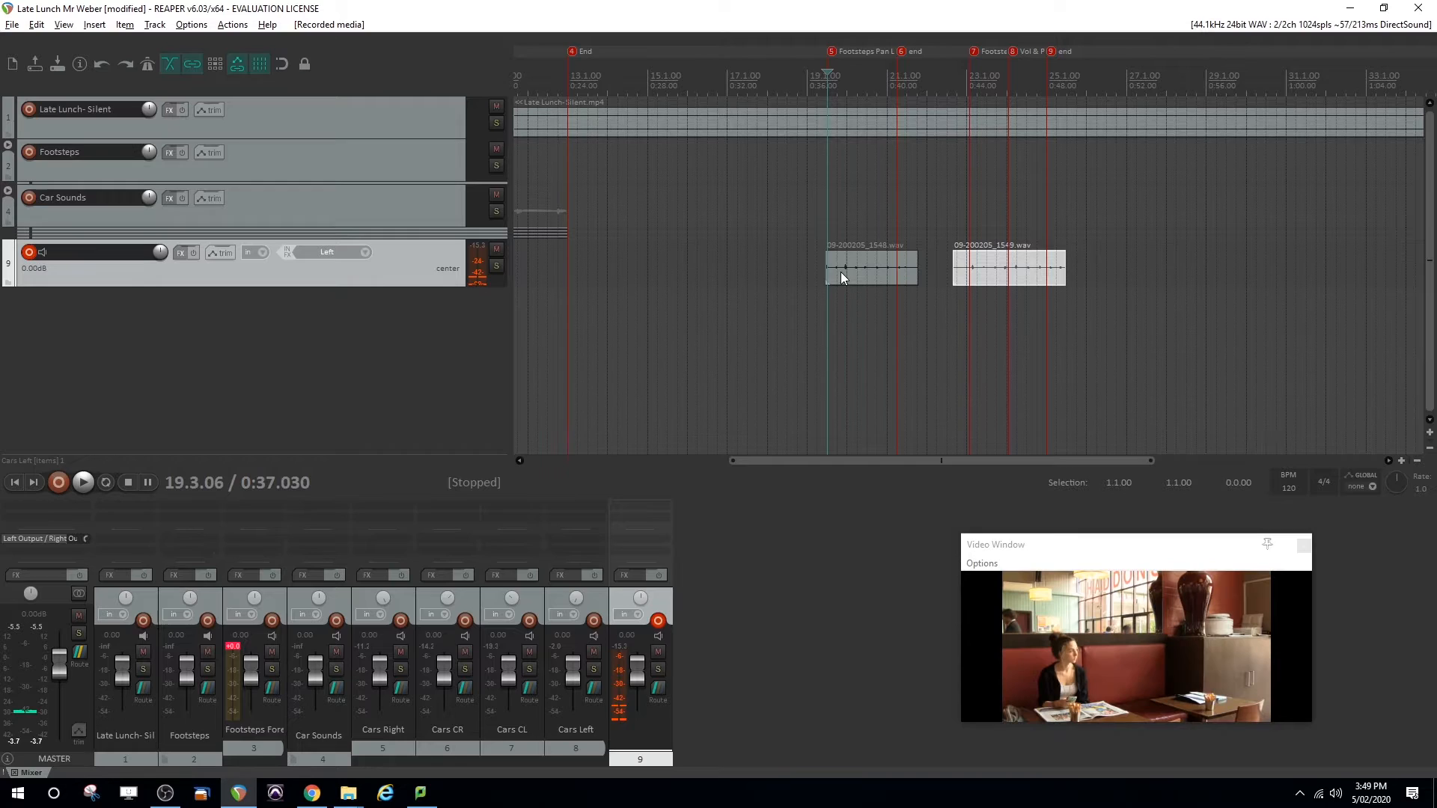
Trim the first footsteps take to end at marker 6, fade both its ends, and show the track's Pan envelope
{"action": "left_click_drag", "start_coordinate": [918, 268], "coordinate": [828, 253]}
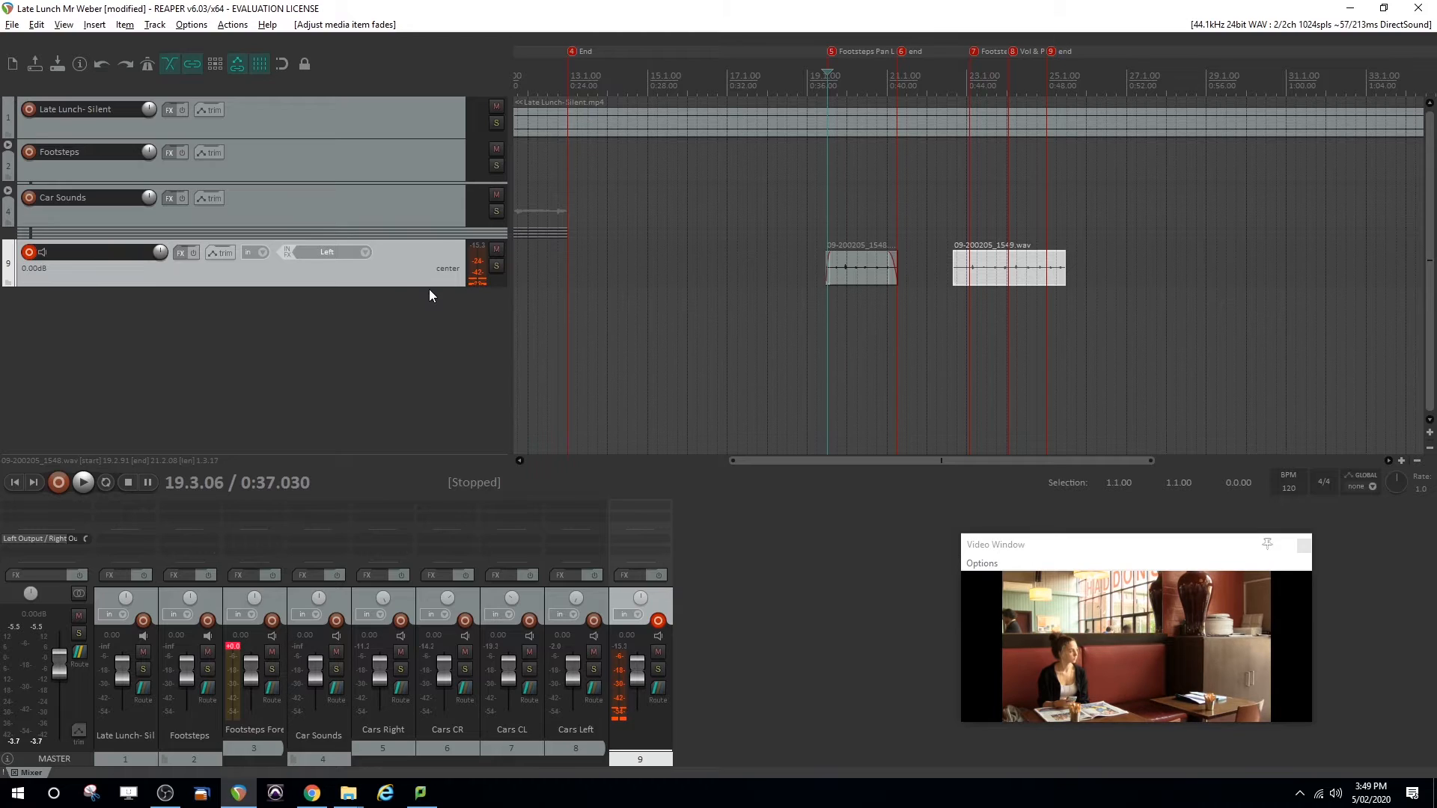
{"action": "left_click", "coordinate": [219, 253]}
{"action": "left_click", "coordinate": [524, 337]}
{"action": "left_click", "coordinate": [794, 249]}
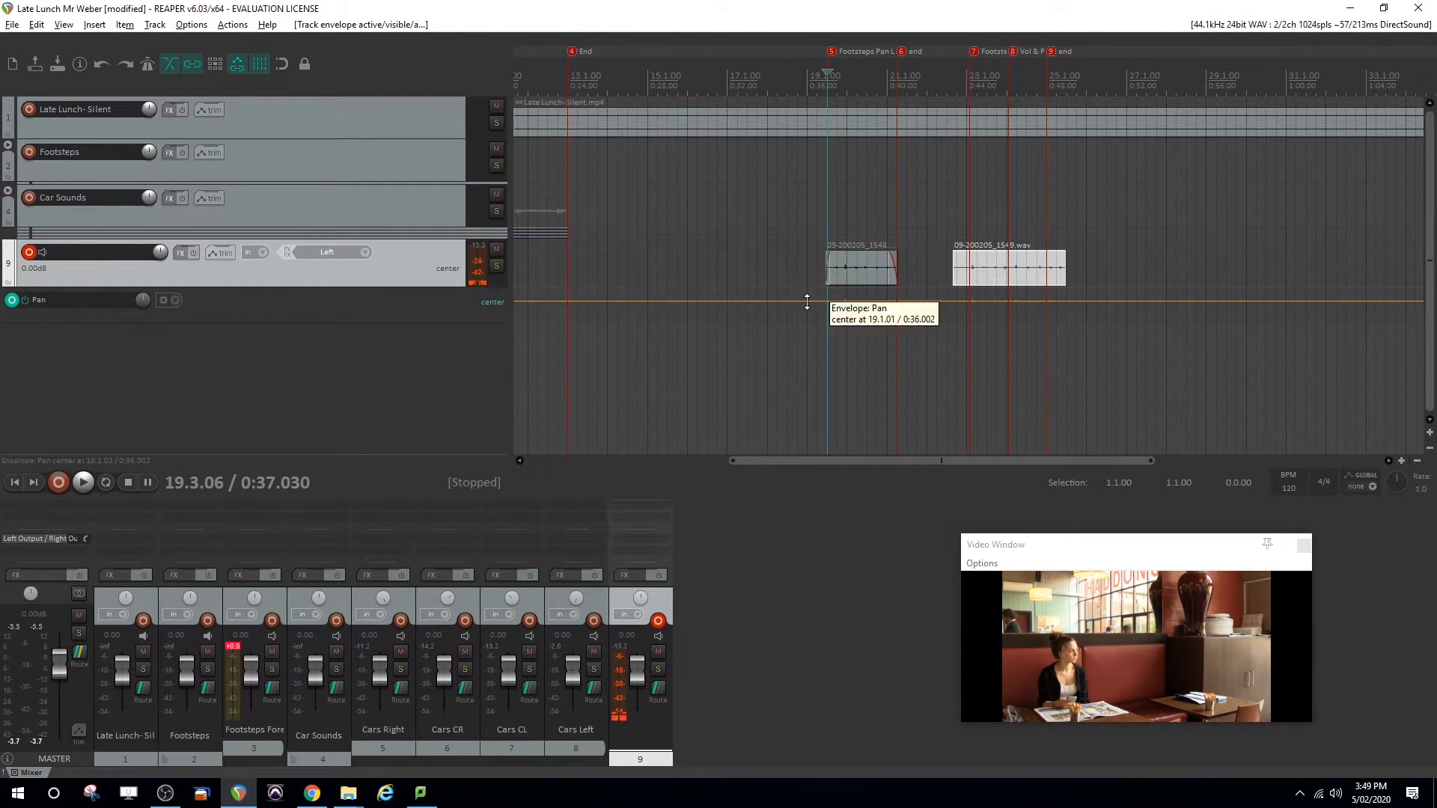
Add pan envelope points at markers 5 and 6, set to 100% left and 100% right respectively
{"action": "right_click", "coordinate": [823, 301]}
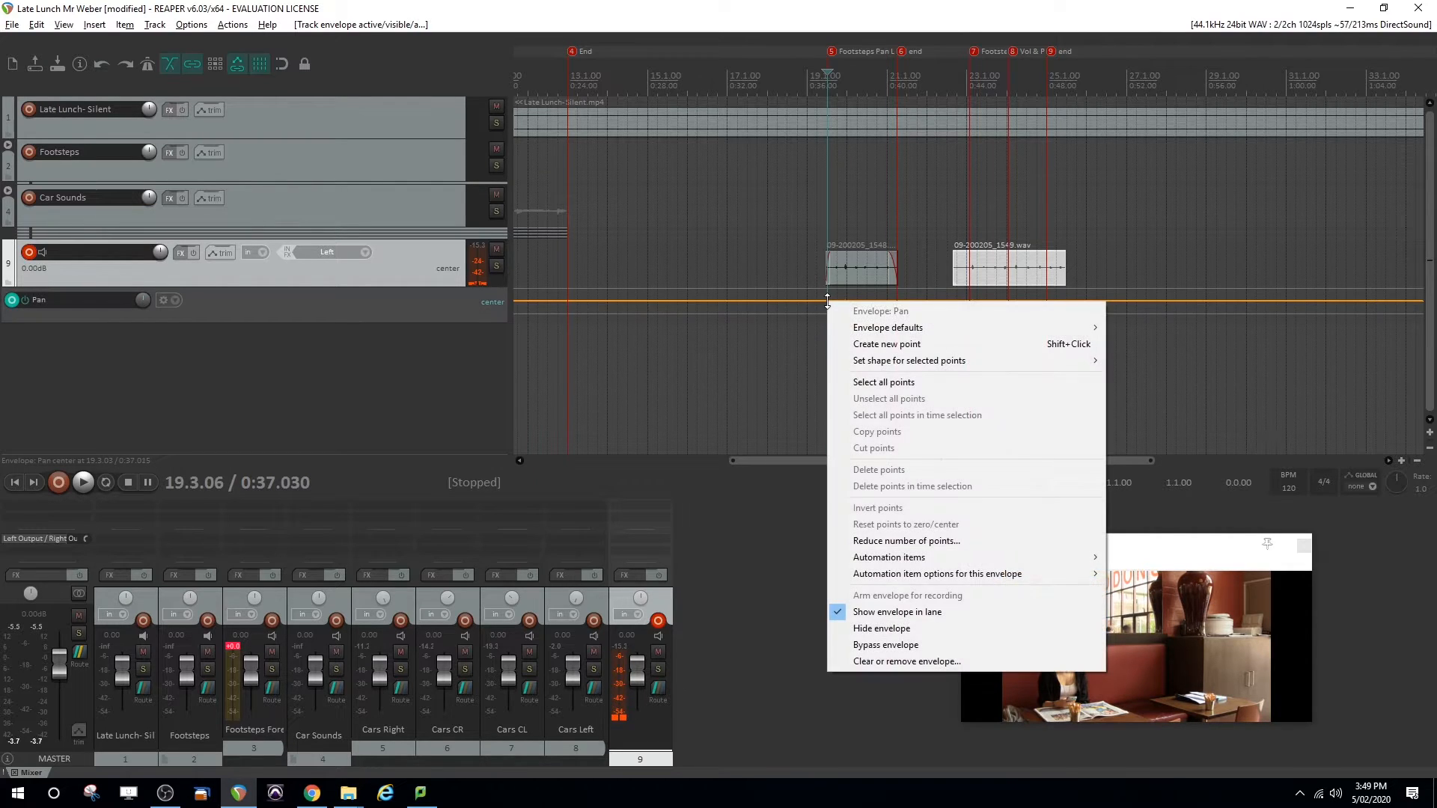
{"action": "left_click", "coordinate": [880, 345]}
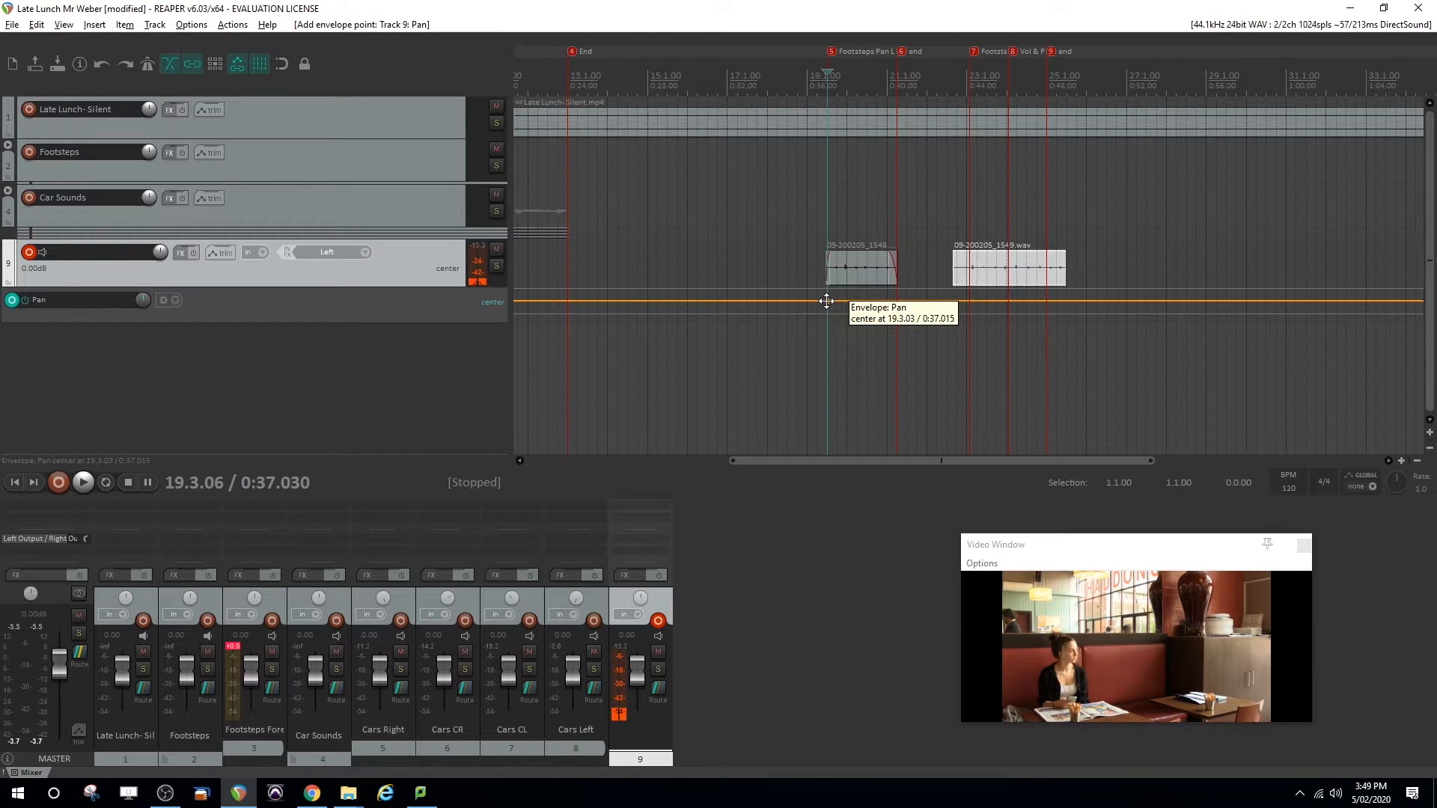
{"action": "left_click_drag", "start_coordinate": [826, 301], "coordinate": [825, 186]}
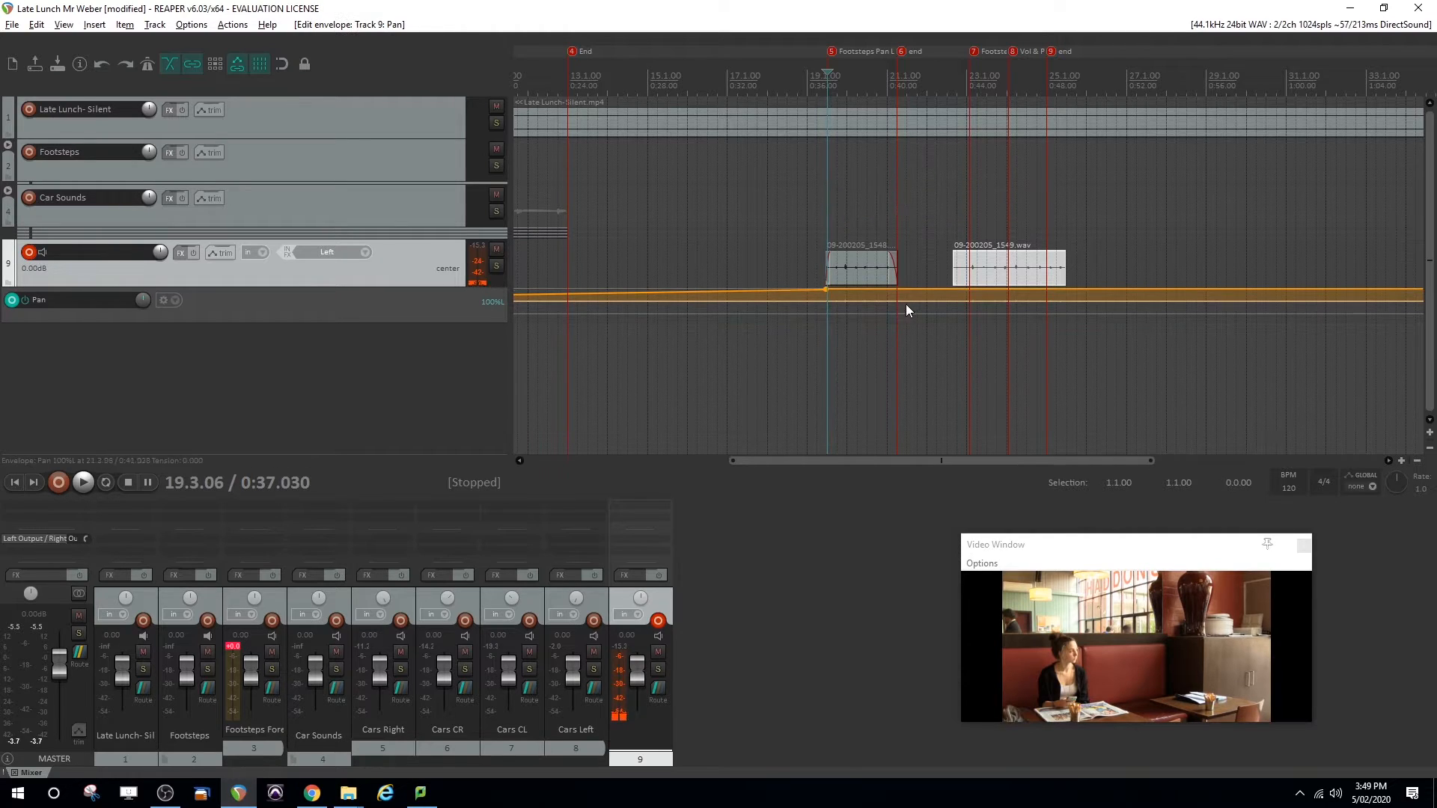
{"action": "right_click", "coordinate": [899, 294]}
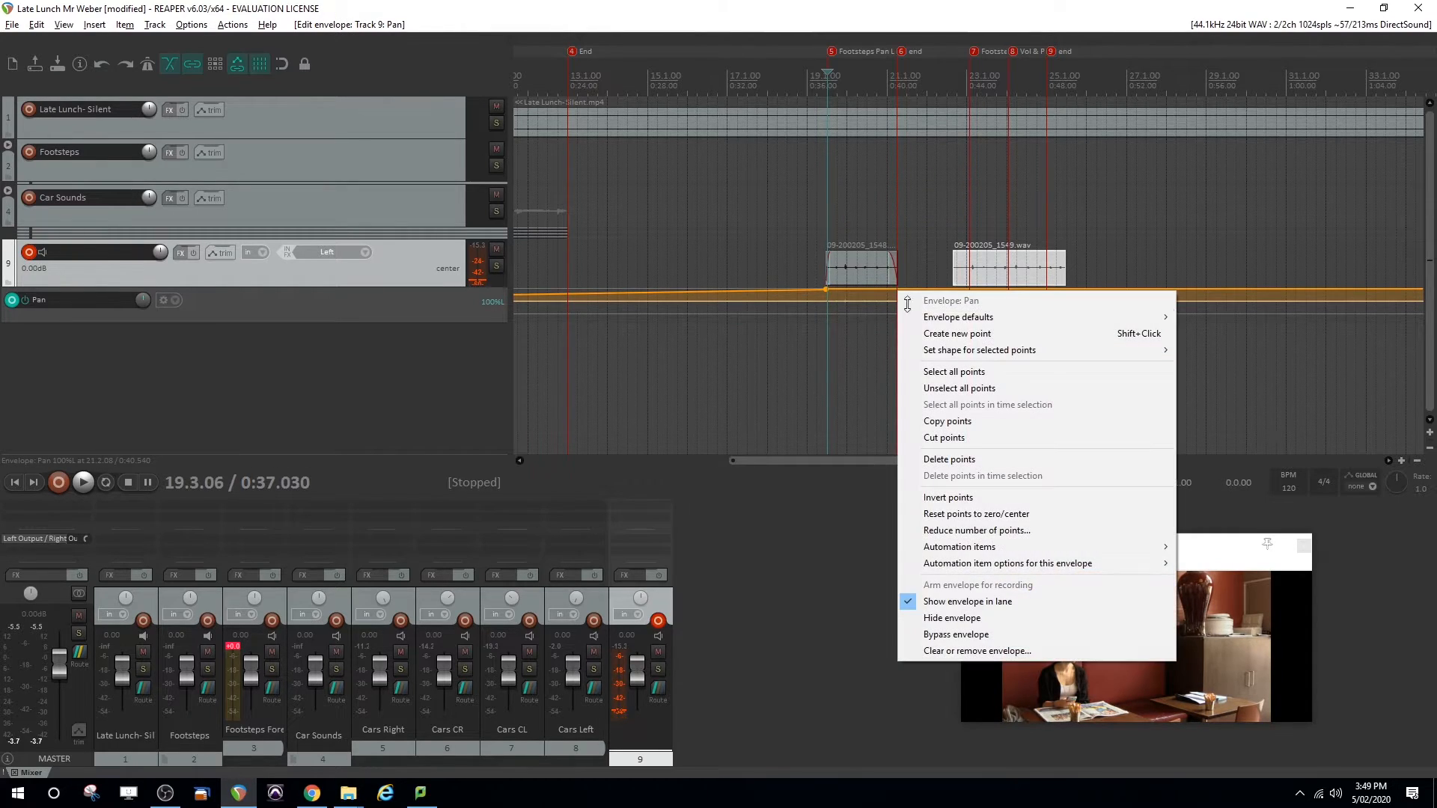
{"action": "left_click", "coordinate": [921, 330]}
{"action": "left_click_drag", "start_coordinate": [898, 292], "coordinate": [898, 449]}
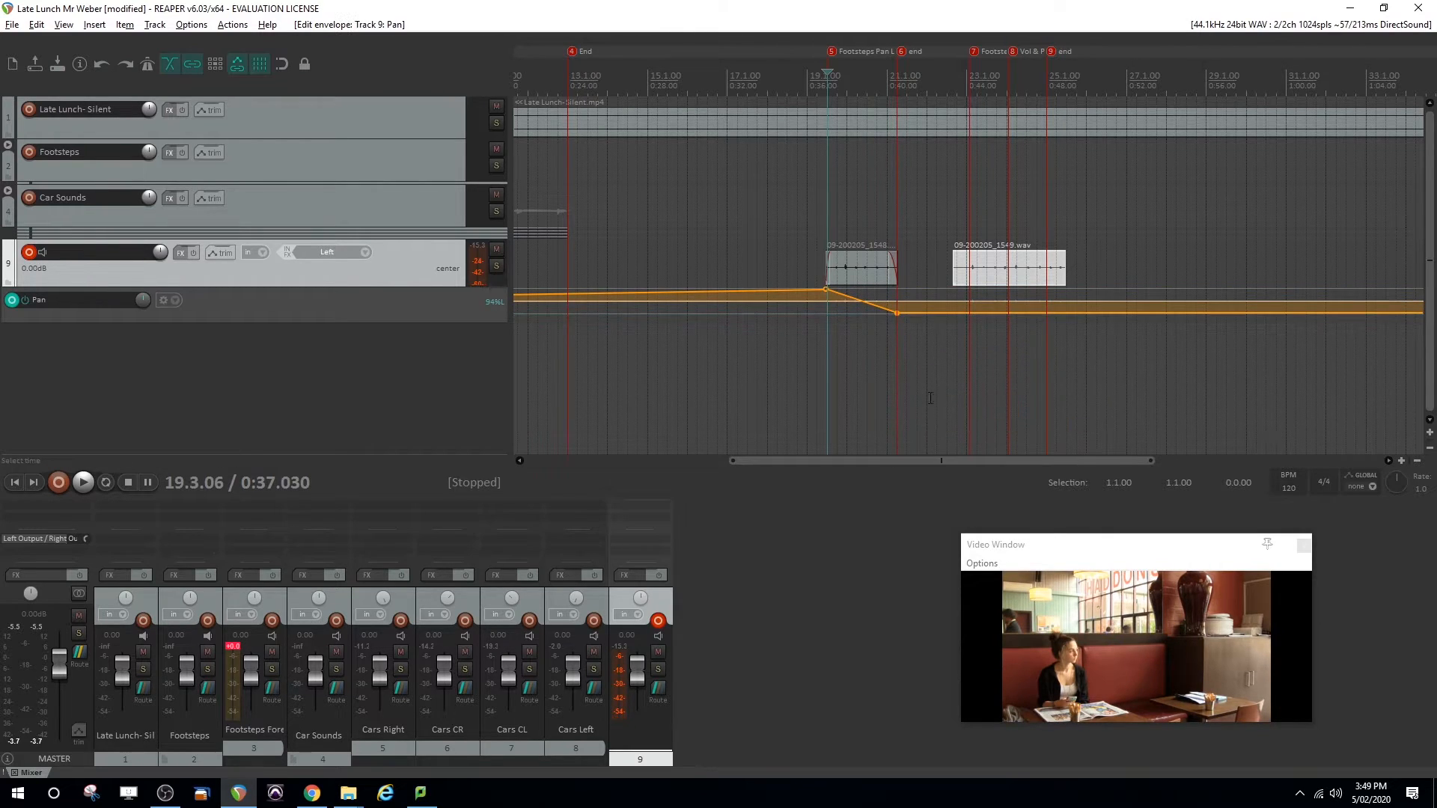
Add a pan envelope point at marker 7 and reset it to center
{"action": "right_click", "coordinate": [967, 312]}
{"action": "left_click", "coordinate": [1025, 355]}
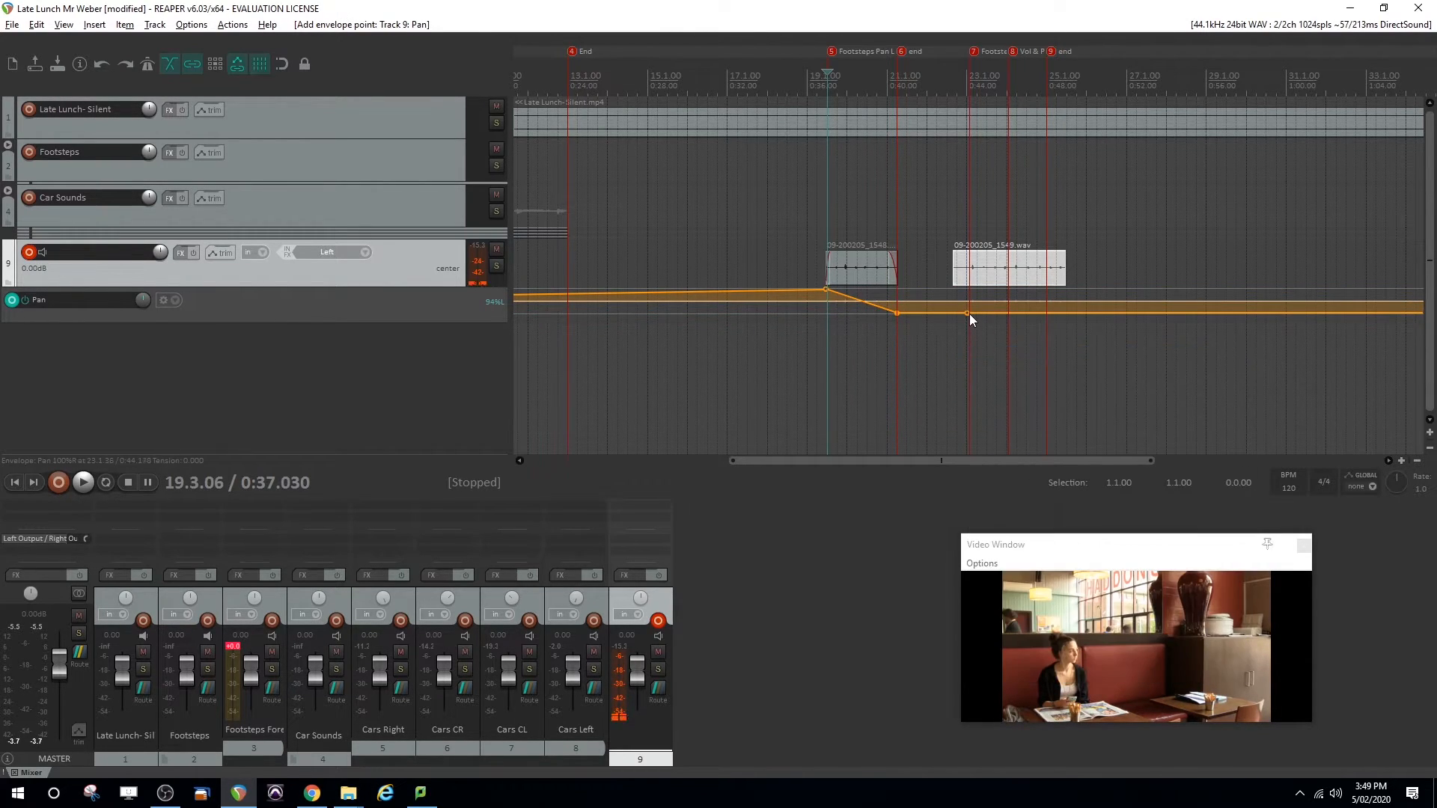
{"action": "double_click", "coordinate": [967, 313]}
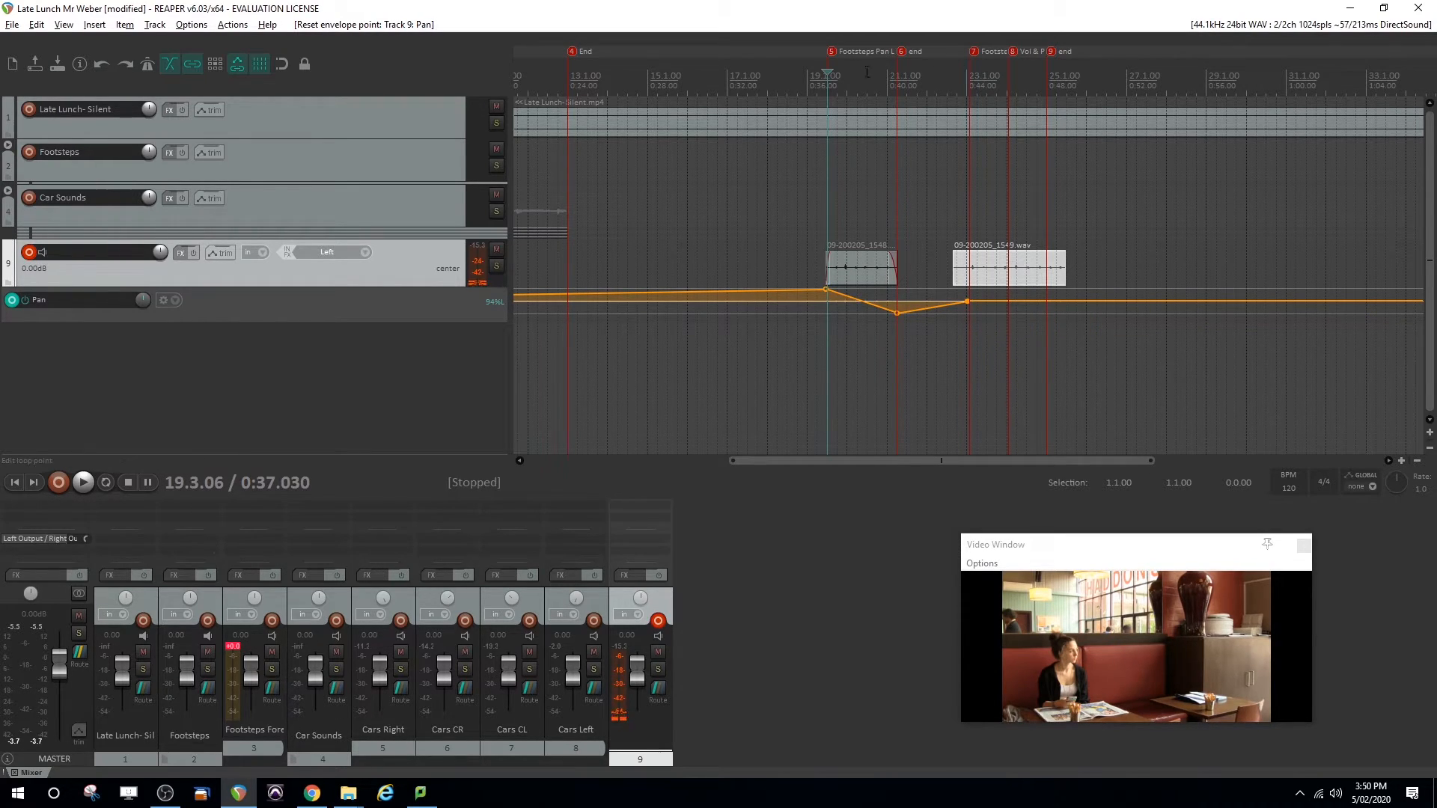
Play from just before marker 5 through the second take to check the footsteps panning
{"action": "left_click", "coordinate": [816, 77]}
{"action": "key", "text": "space"}
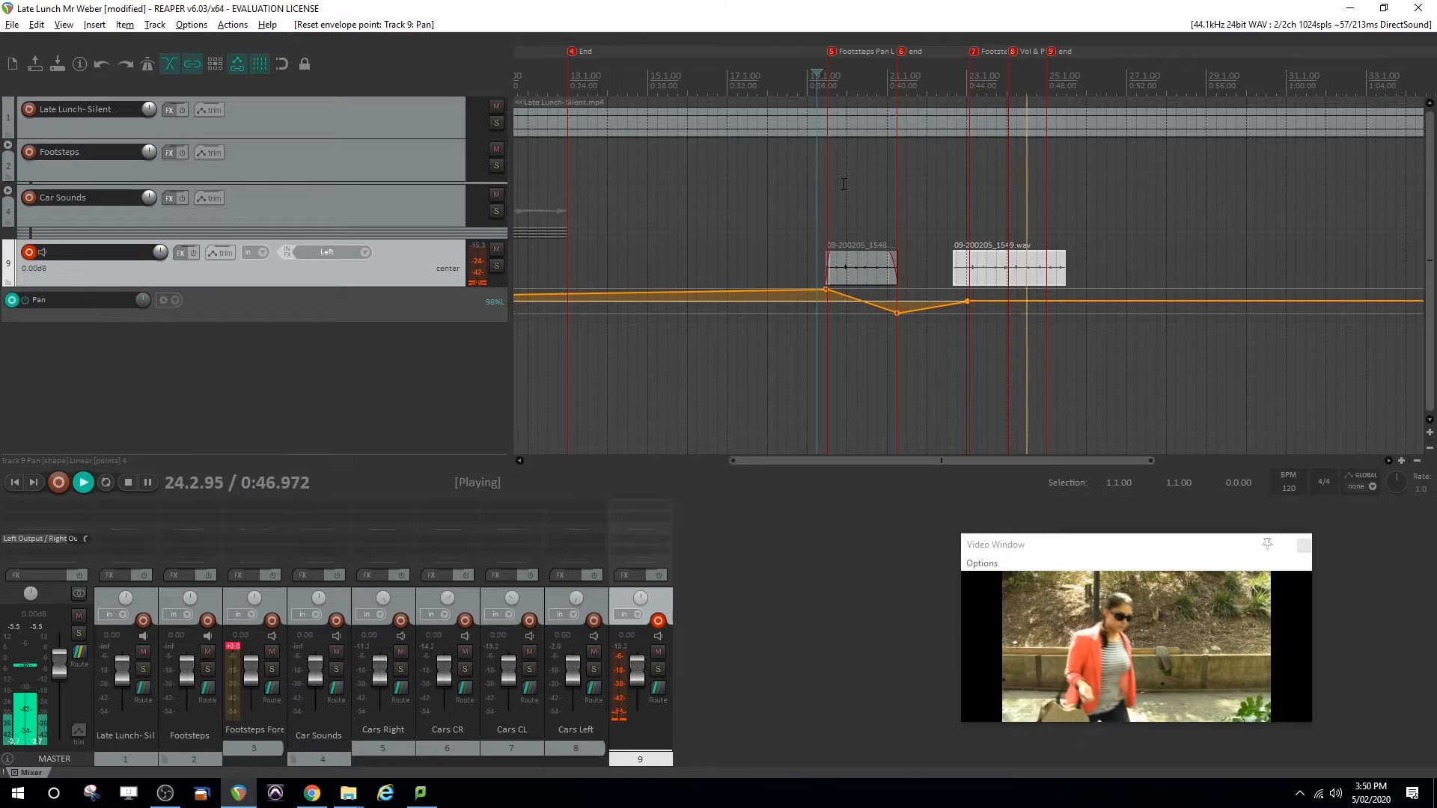
{"action": "key", "text": "space"}
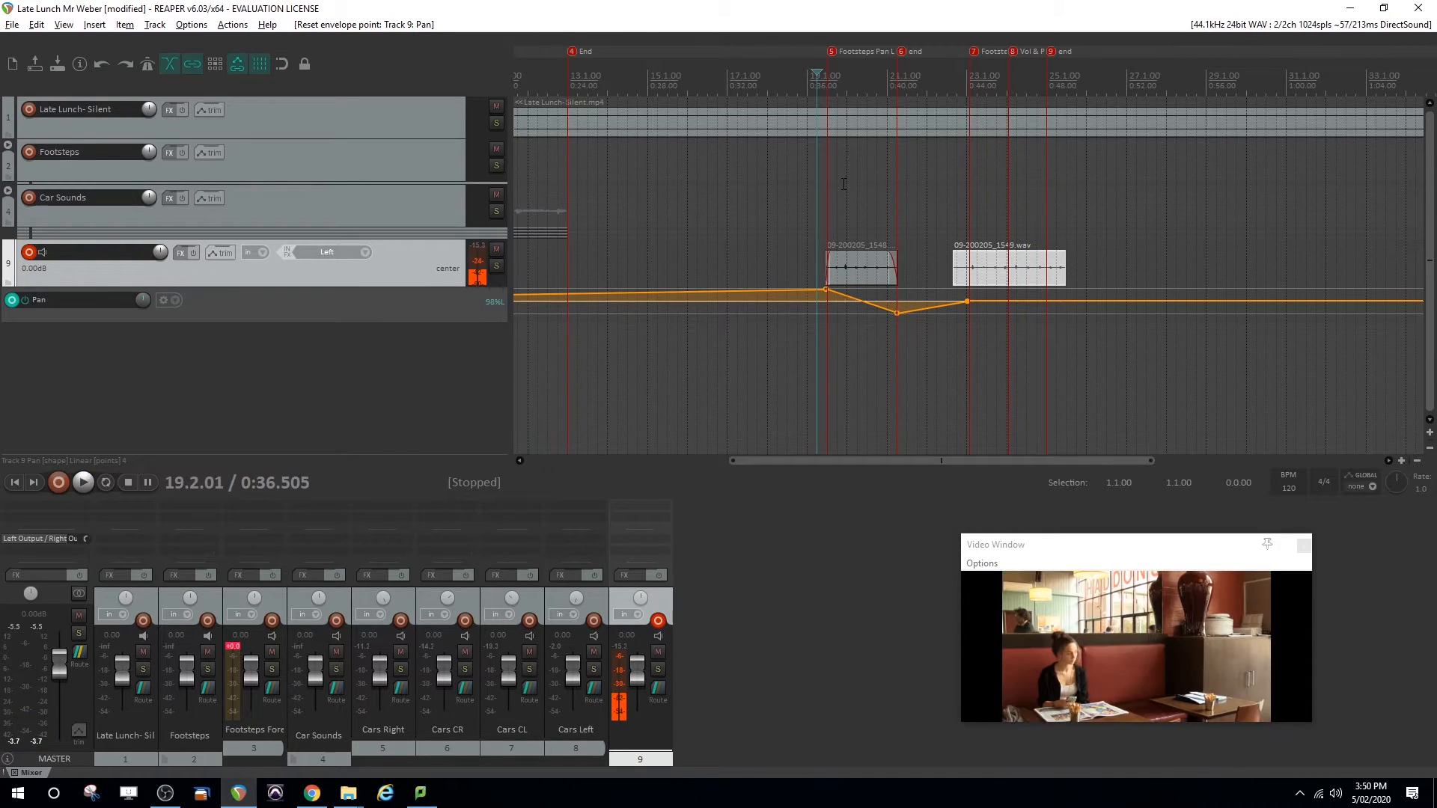
Add a pan envelope point at marker 8, at about 0:46, and set it to 100% left
{"action": "left_click", "coordinate": [1007, 86]}
{"action": "left_click", "coordinate": [1008, 85]}
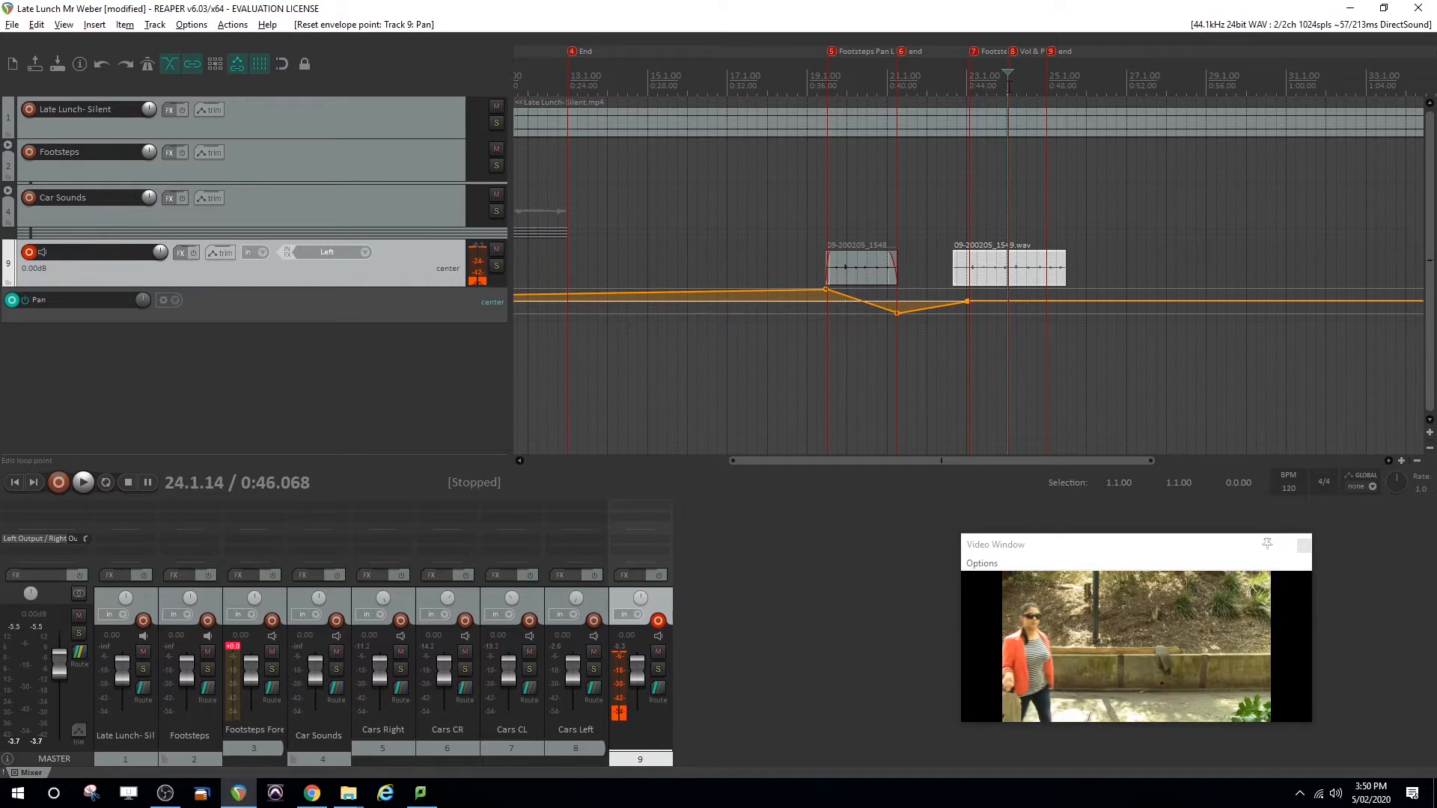
{"action": "right_click", "coordinate": [1008, 301]}
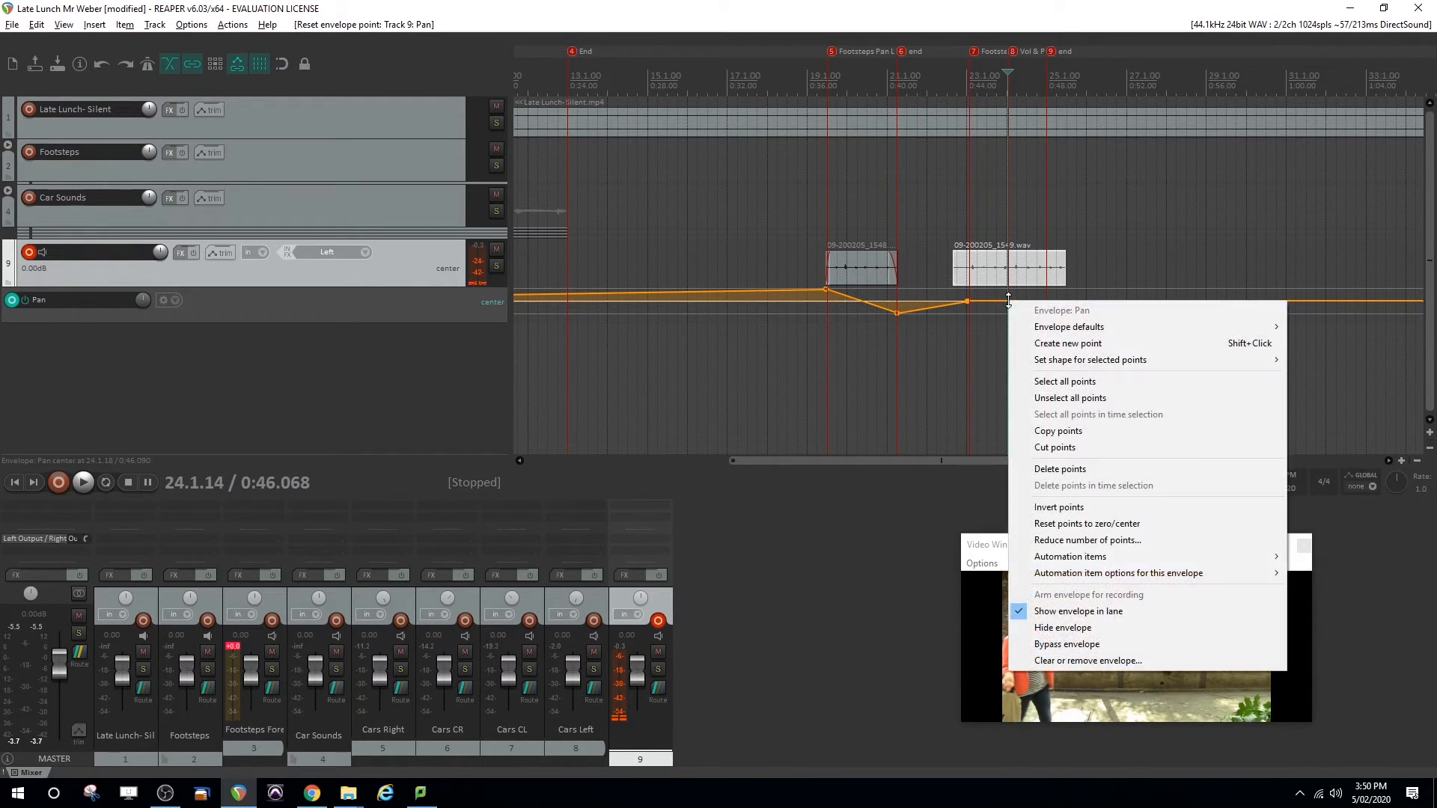
{"action": "left_click", "coordinate": [1052, 341]}
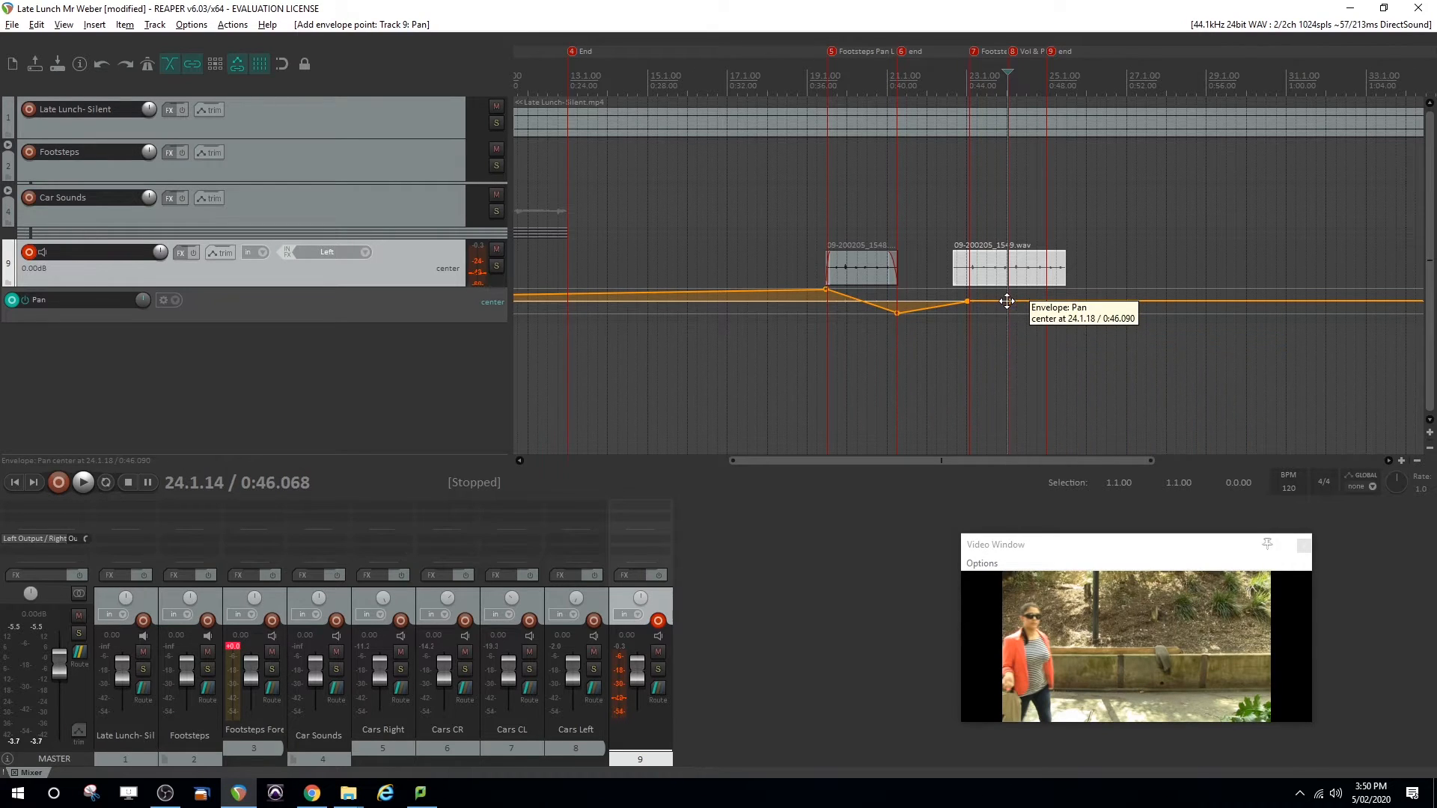
{"action": "left_click_drag", "start_coordinate": [1008, 301], "coordinate": [1010, 210]}
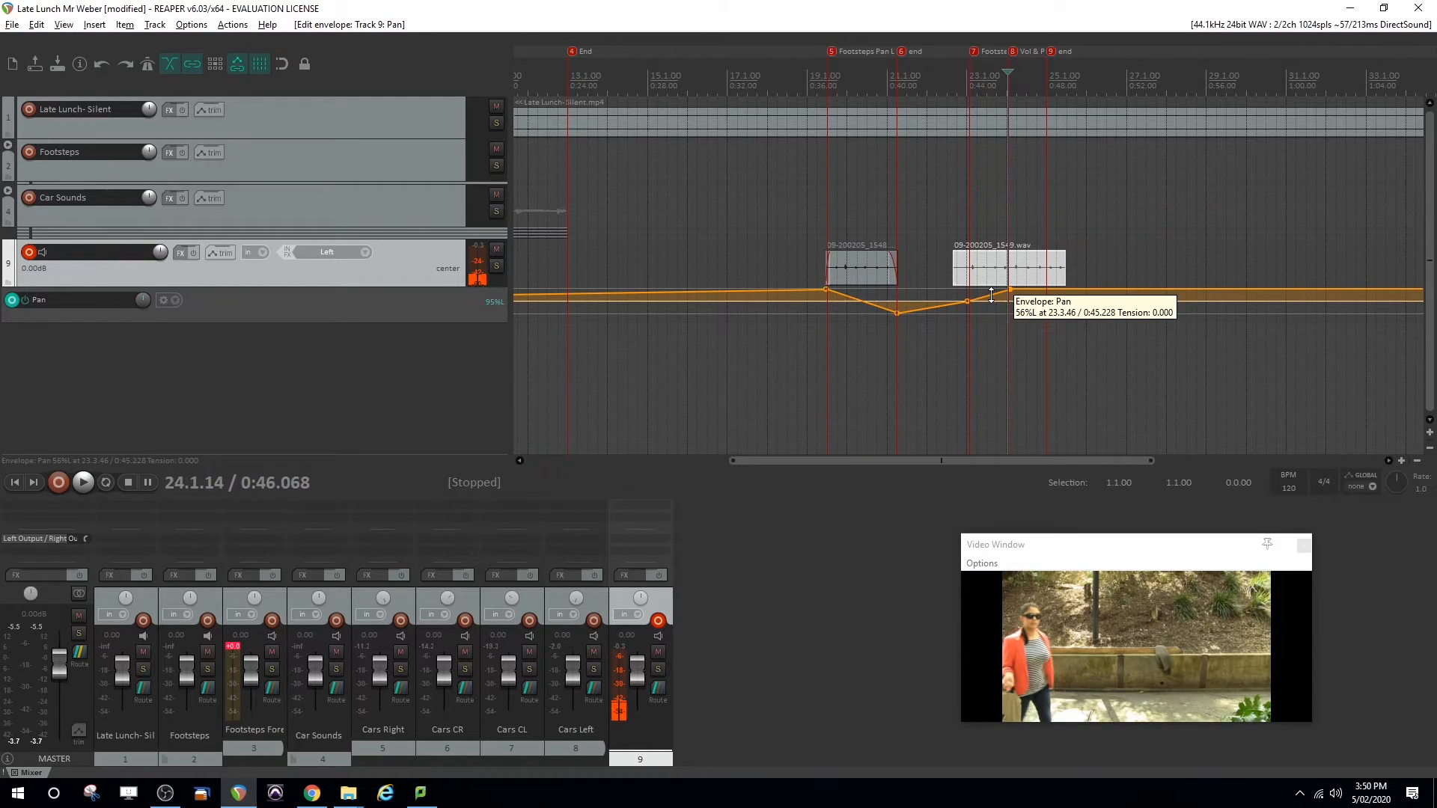
Set the shape of the selected pan point at marker 8 to Square
{"action": "right_click", "coordinate": [990, 296]}
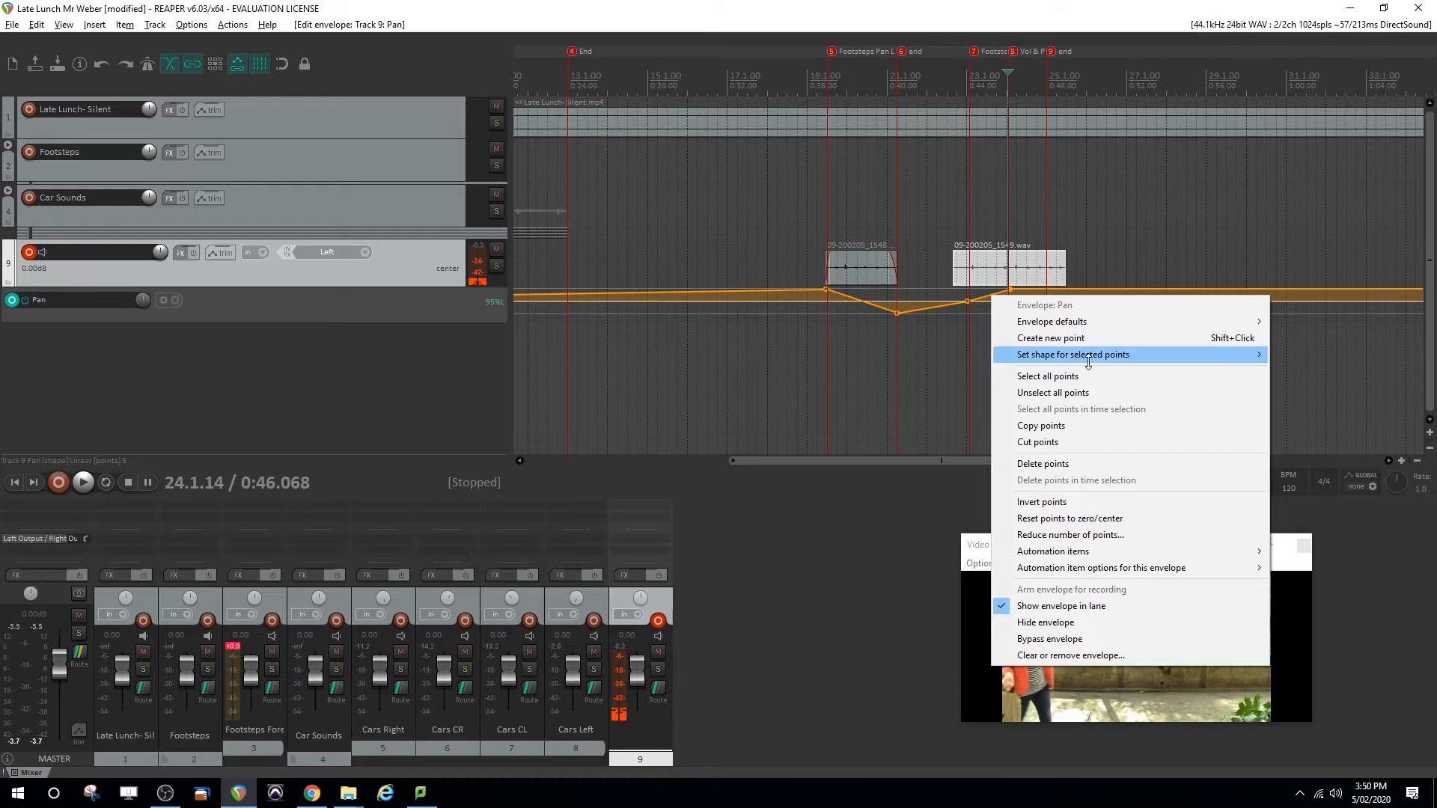
{"action": "mouse_move", "coordinate": [1088, 358]}
{"action": "left_click", "coordinate": [1312, 370]}
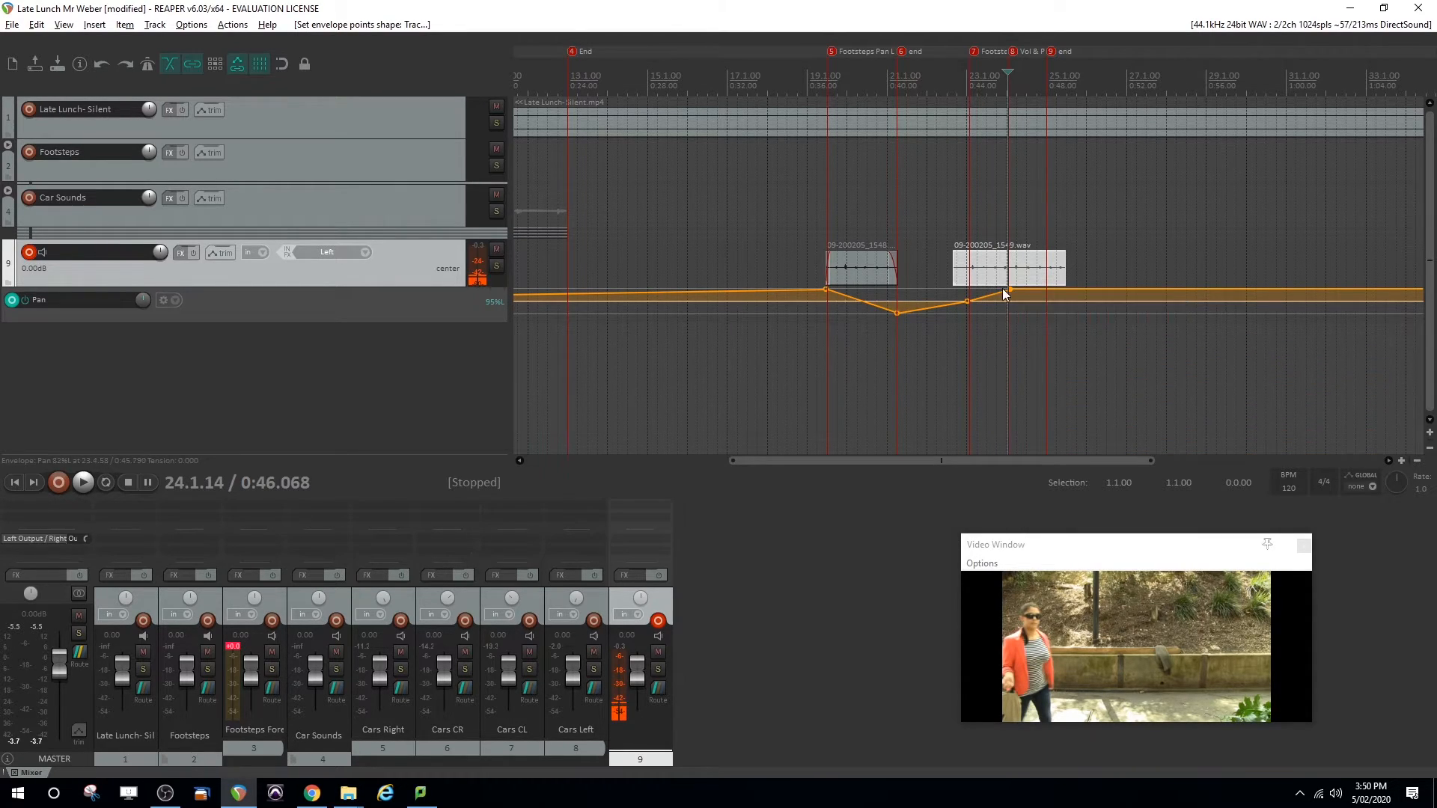
Add a pan envelope point just after marker 9 and bring it to about center
{"action": "right_click", "coordinate": [1052, 290]}
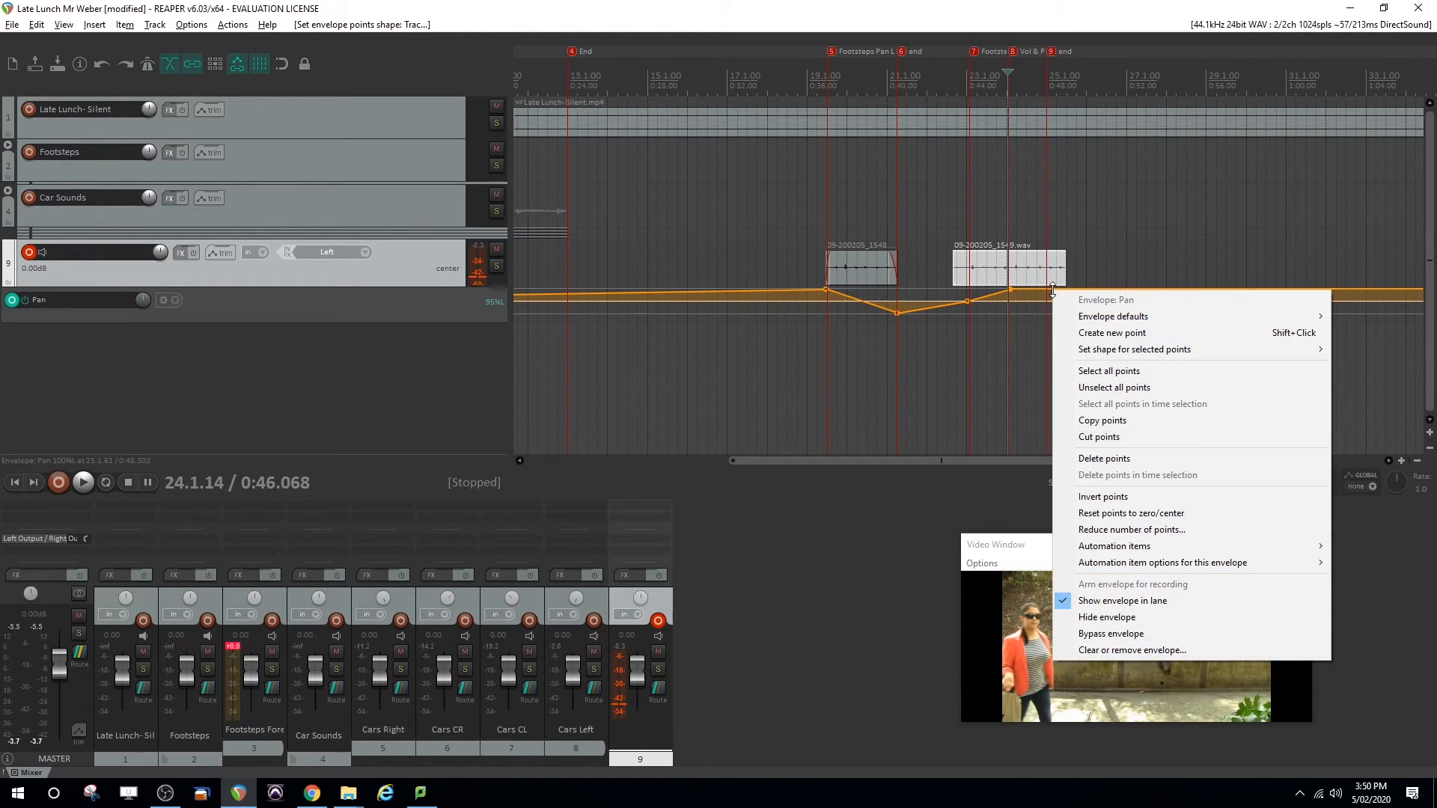
{"action": "left_click", "coordinate": [1100, 331]}
{"action": "left_click_drag", "start_coordinate": [1054, 291], "coordinate": [1048, 375]}
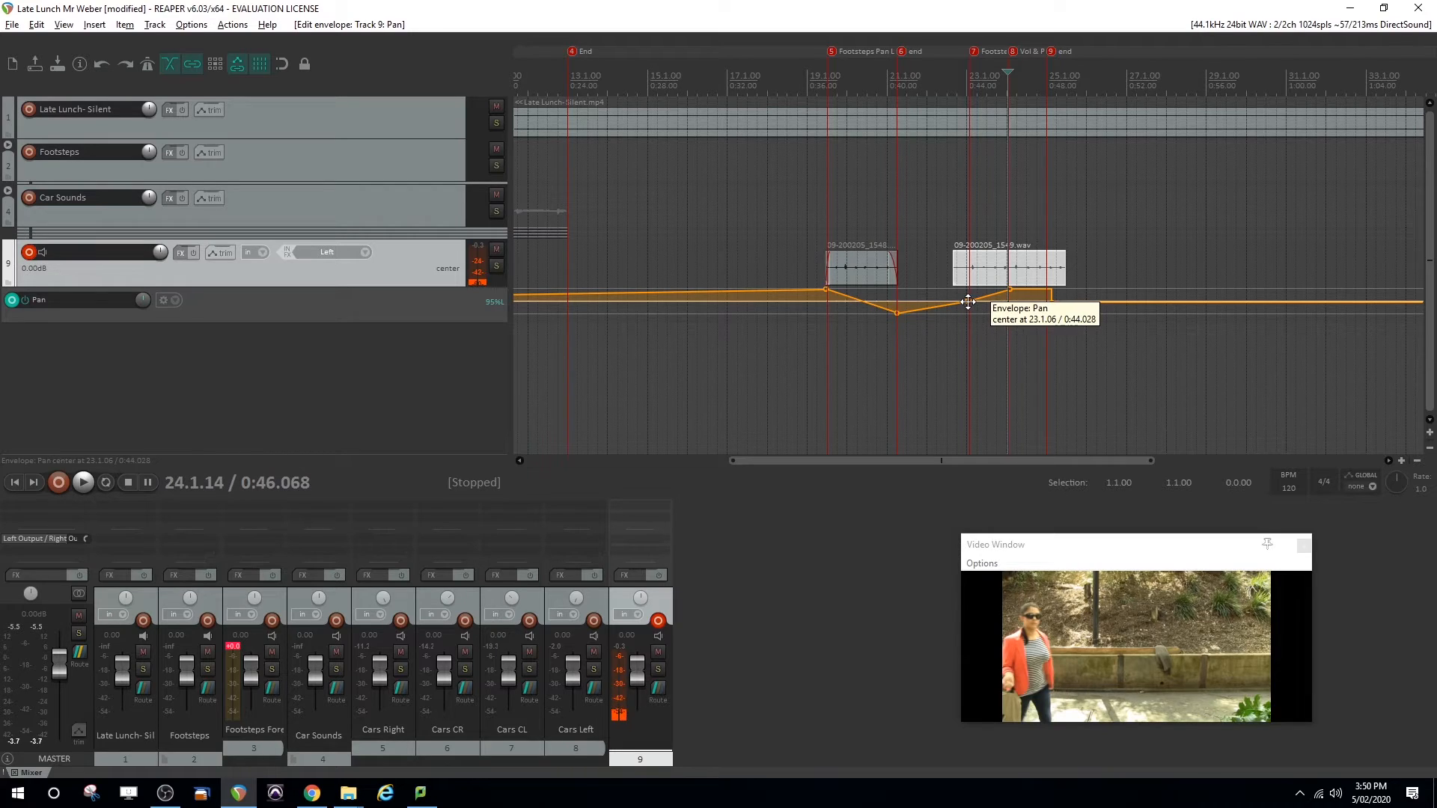
Set the shape of the pan point at marker 7 to Square so the pan holds center until marker 8
{"action": "right_click", "coordinate": [968, 302]}
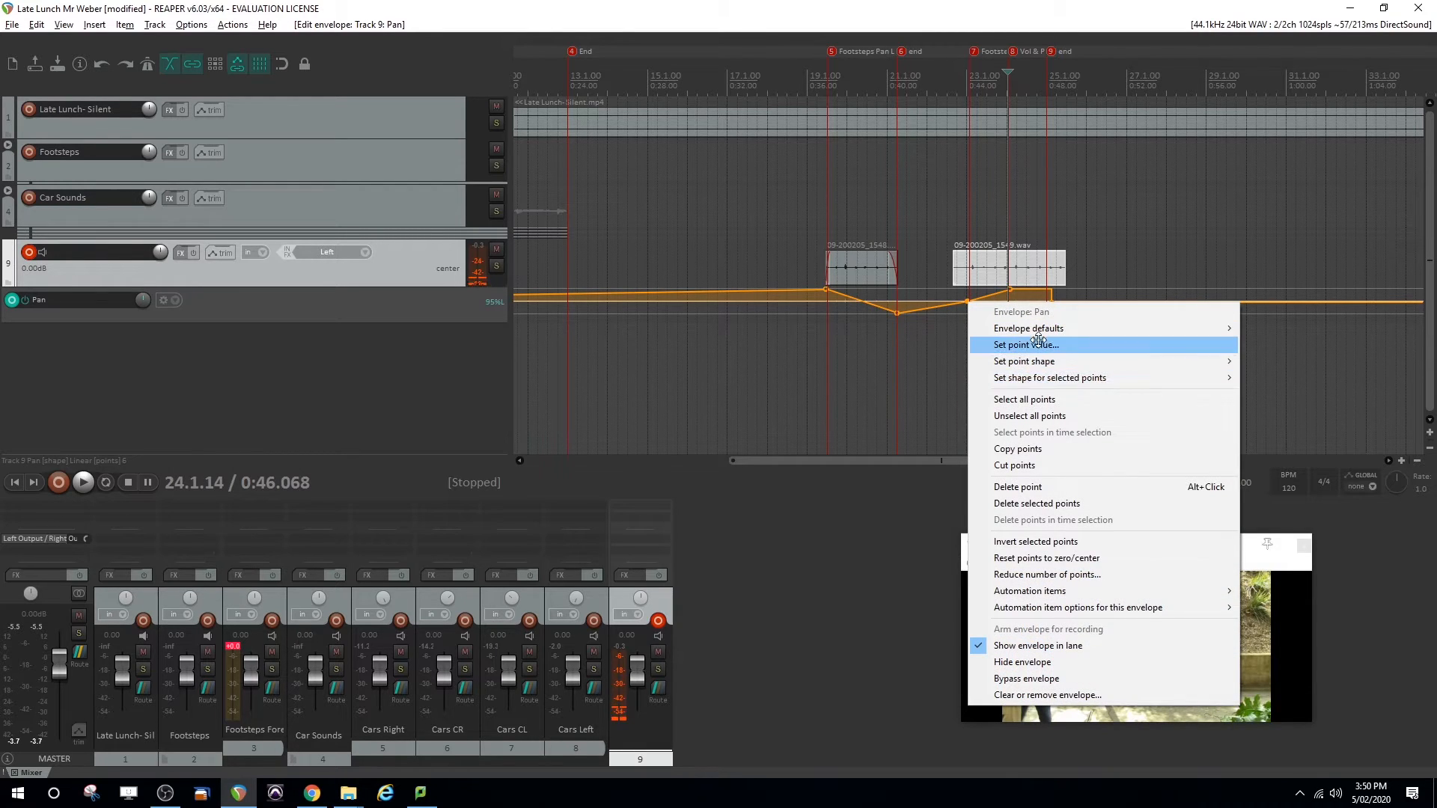
{"action": "mouse_move", "coordinate": [1046, 378]}
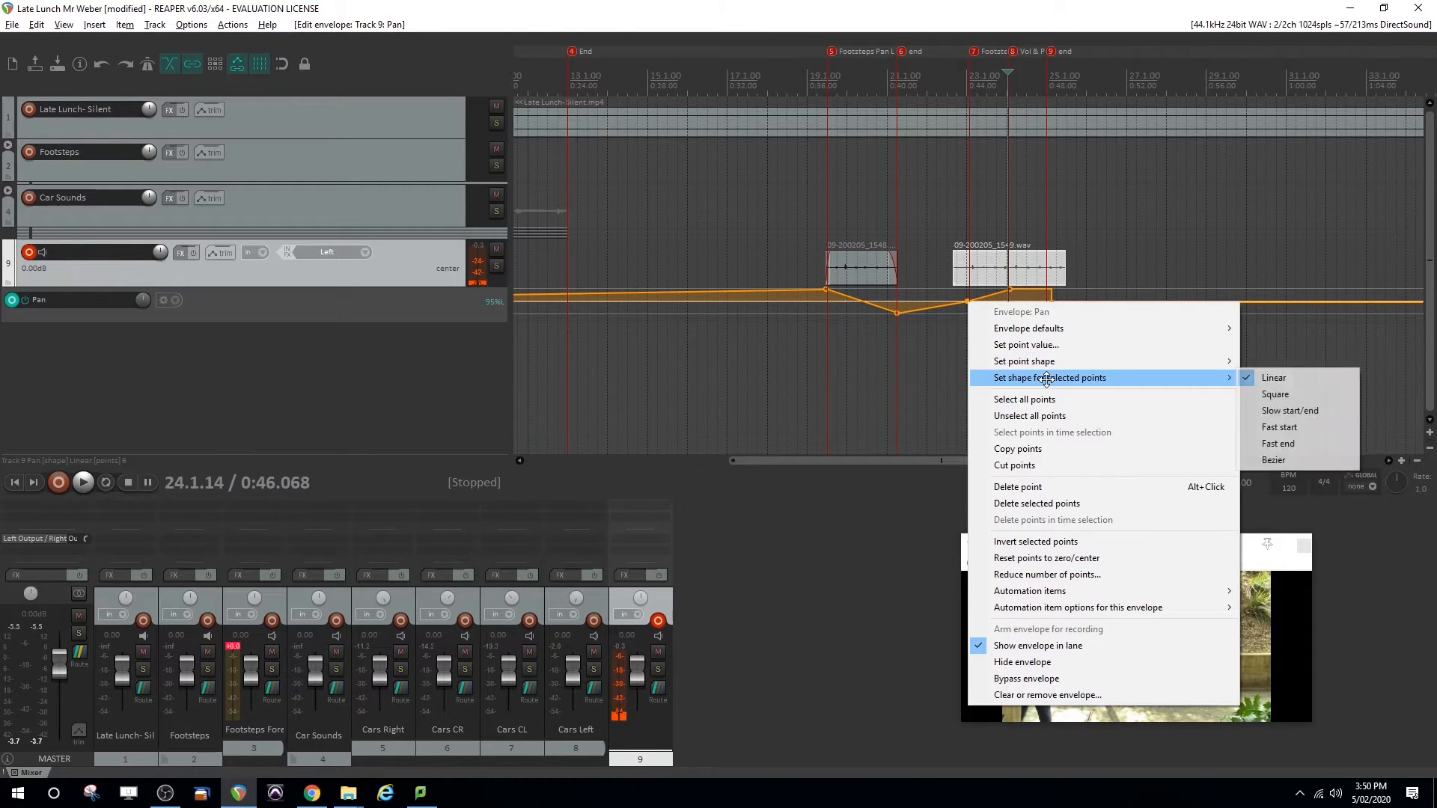
{"action": "left_click", "coordinate": [1262, 393]}
Set the pan point at marker 8 to the Linear shape so the pan ramps from left to center
{"action": "left_click_drag", "start_coordinate": [1010, 289], "coordinate": [1008, 291]}
{"action": "right_click", "coordinate": [1051, 306]}
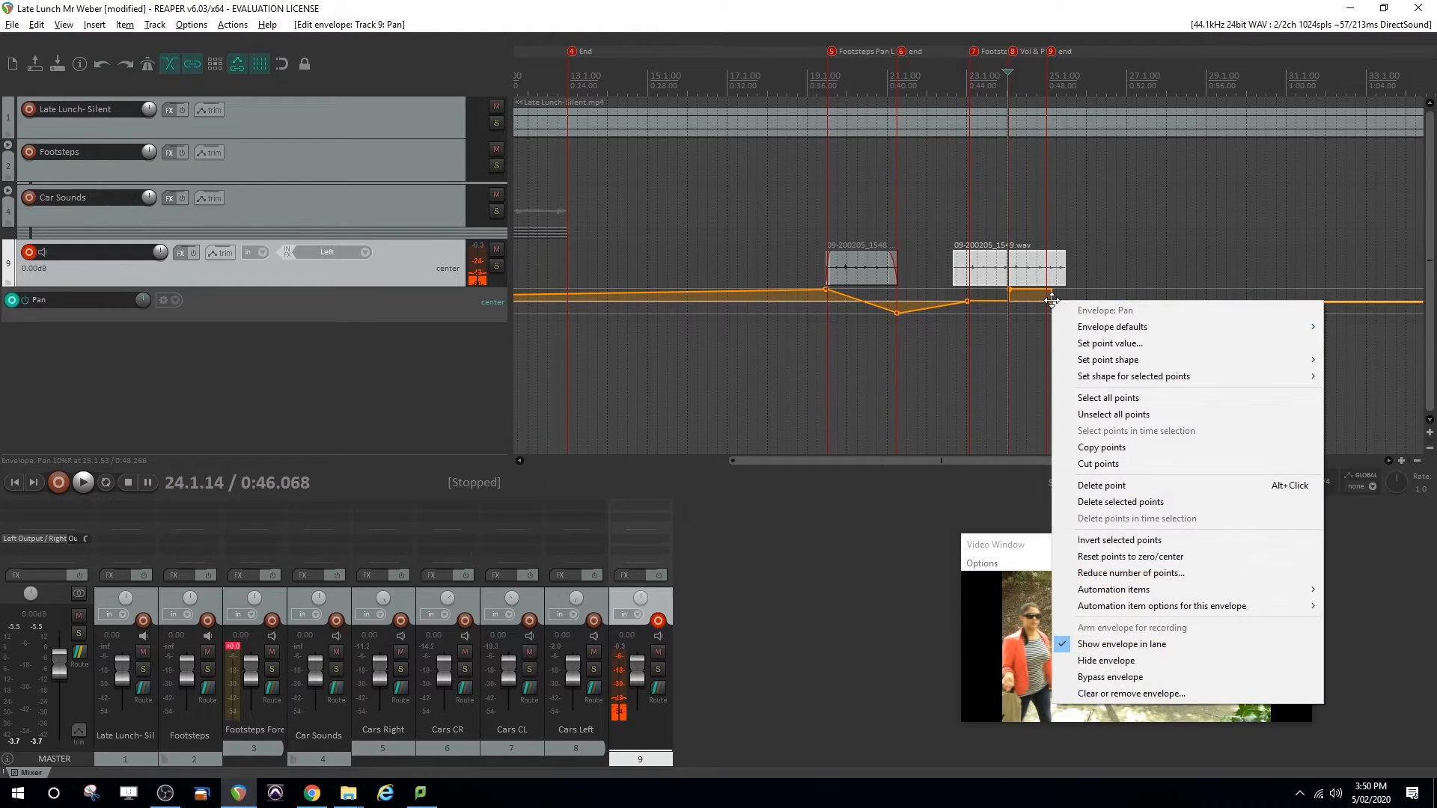
{"action": "left_click", "coordinate": [1031, 377]}
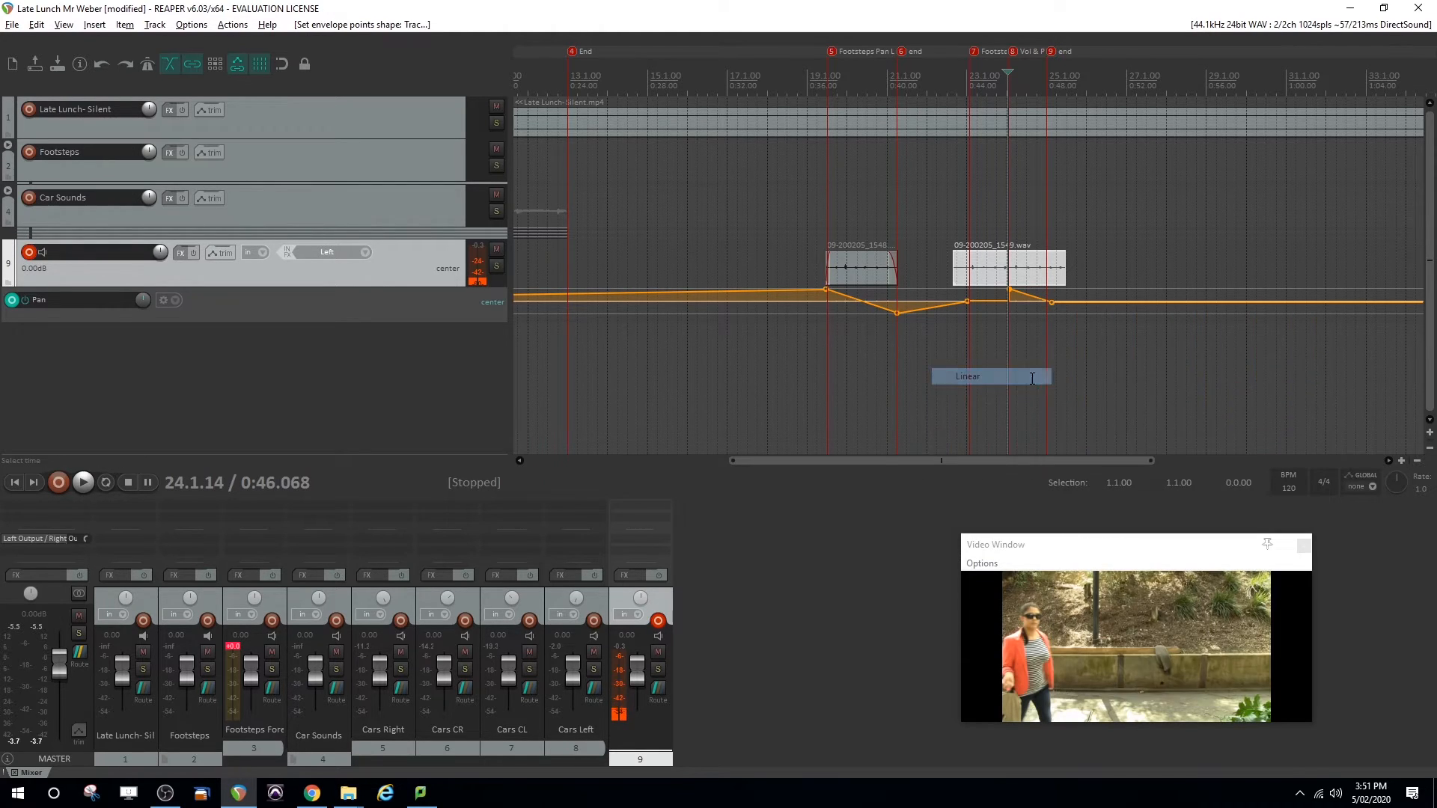
Play back the second footsteps clip on track 9 and trim its end back to marker 9 with a short fade-out
{"action": "left_click", "coordinate": [961, 187]}
{"action": "key", "text": "space"}
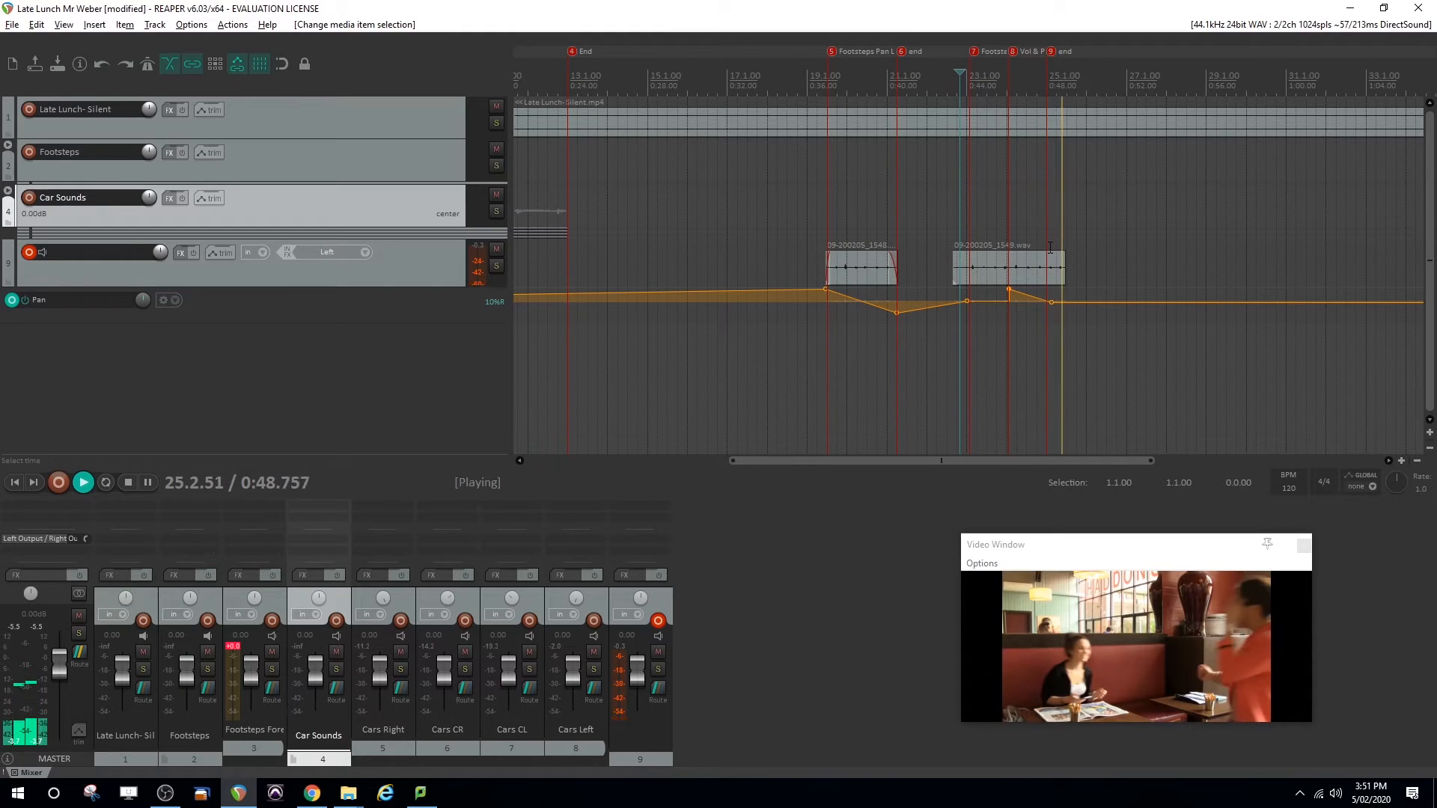
{"action": "key", "text": "space"}
{"action": "mouse_move", "coordinate": [1063, 274]}
{"action": "left_mouse_down"}
{"action": "mouse_move", "coordinate": [1048, 274]}
{"action": "mouse_move", "coordinate": [1046, 255]}
{"action": "left_mouse_up"}
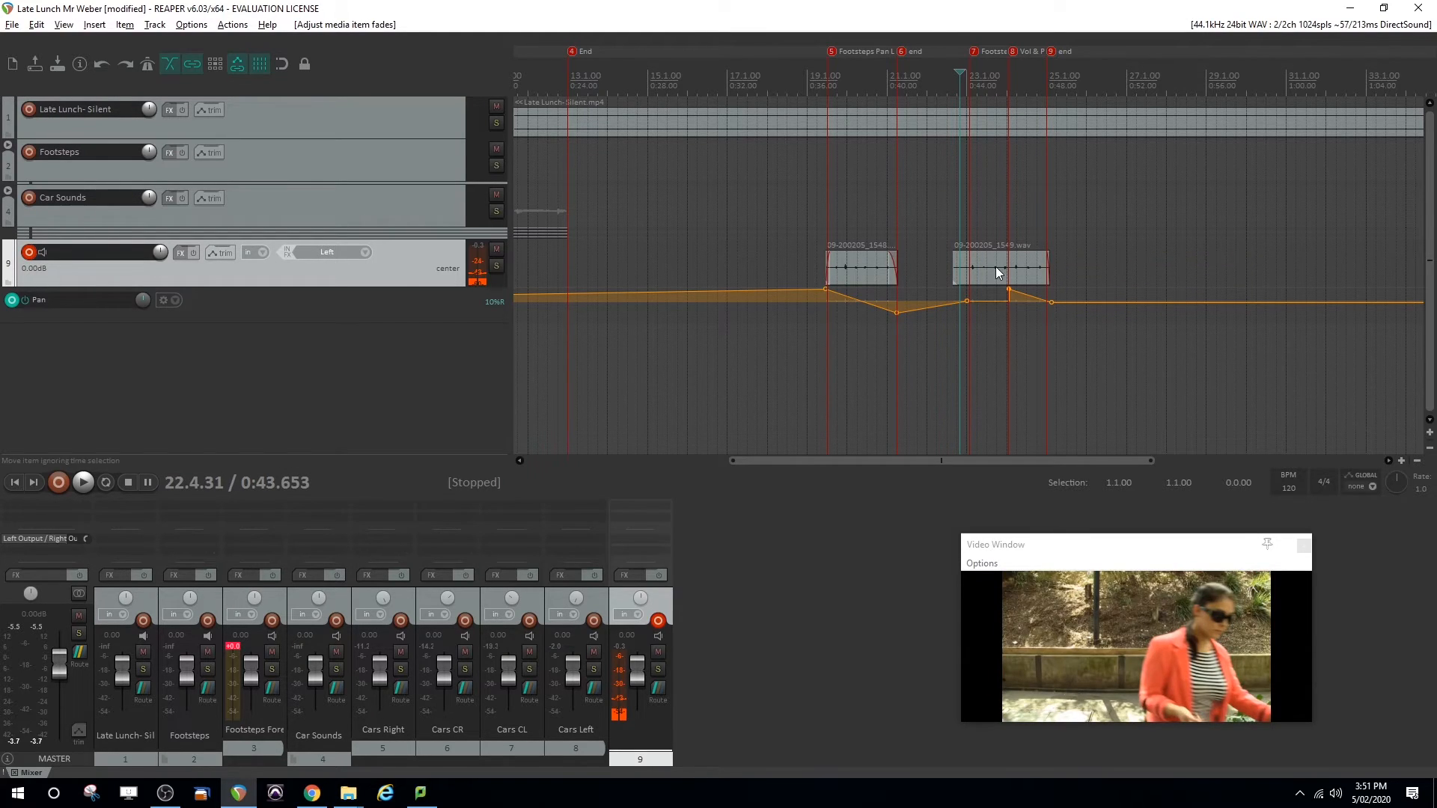
Play the trimmed second footsteps clip from its start to check its ending and panning against the video
{"action": "left_click", "coordinate": [953, 217]}
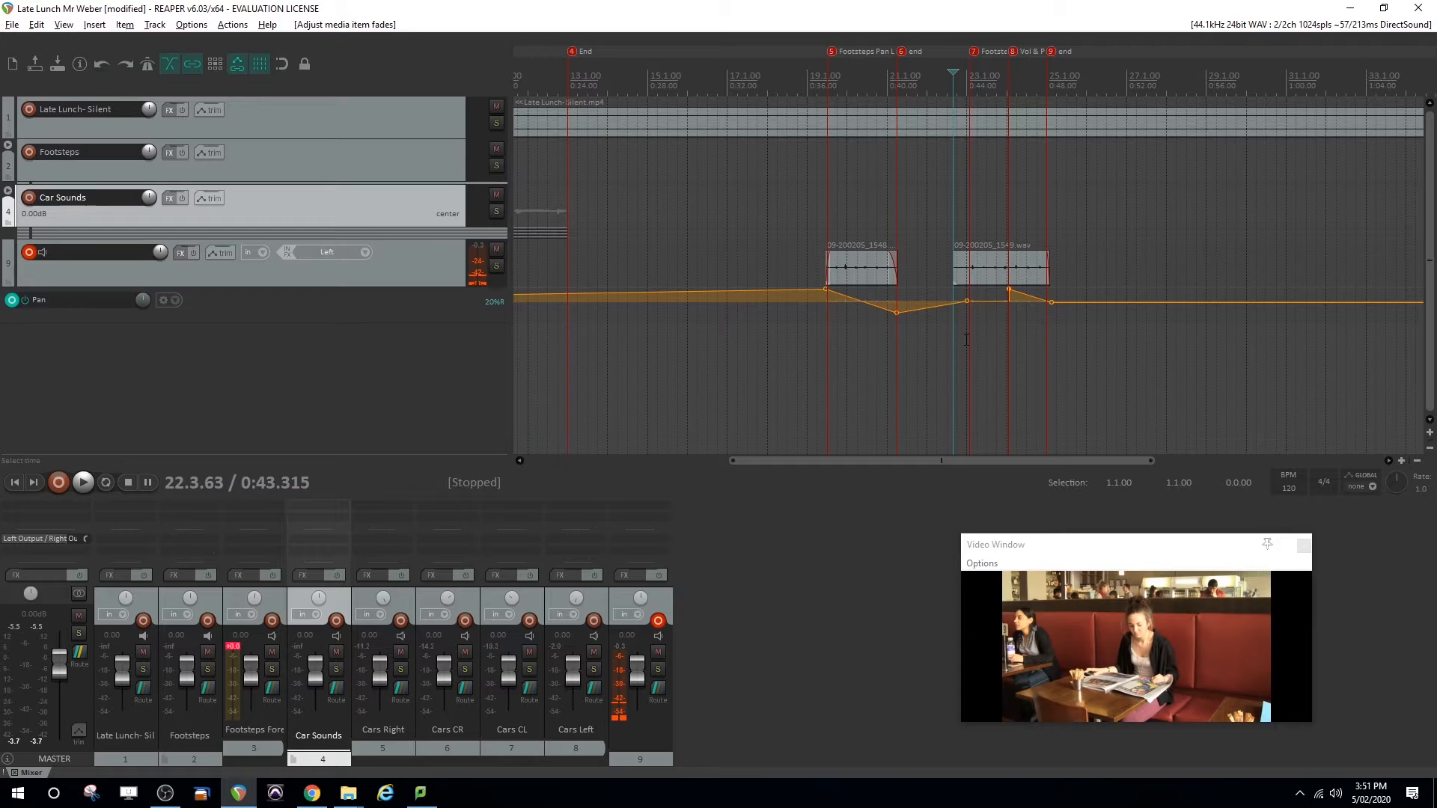
{"action": "key", "text": "space"}
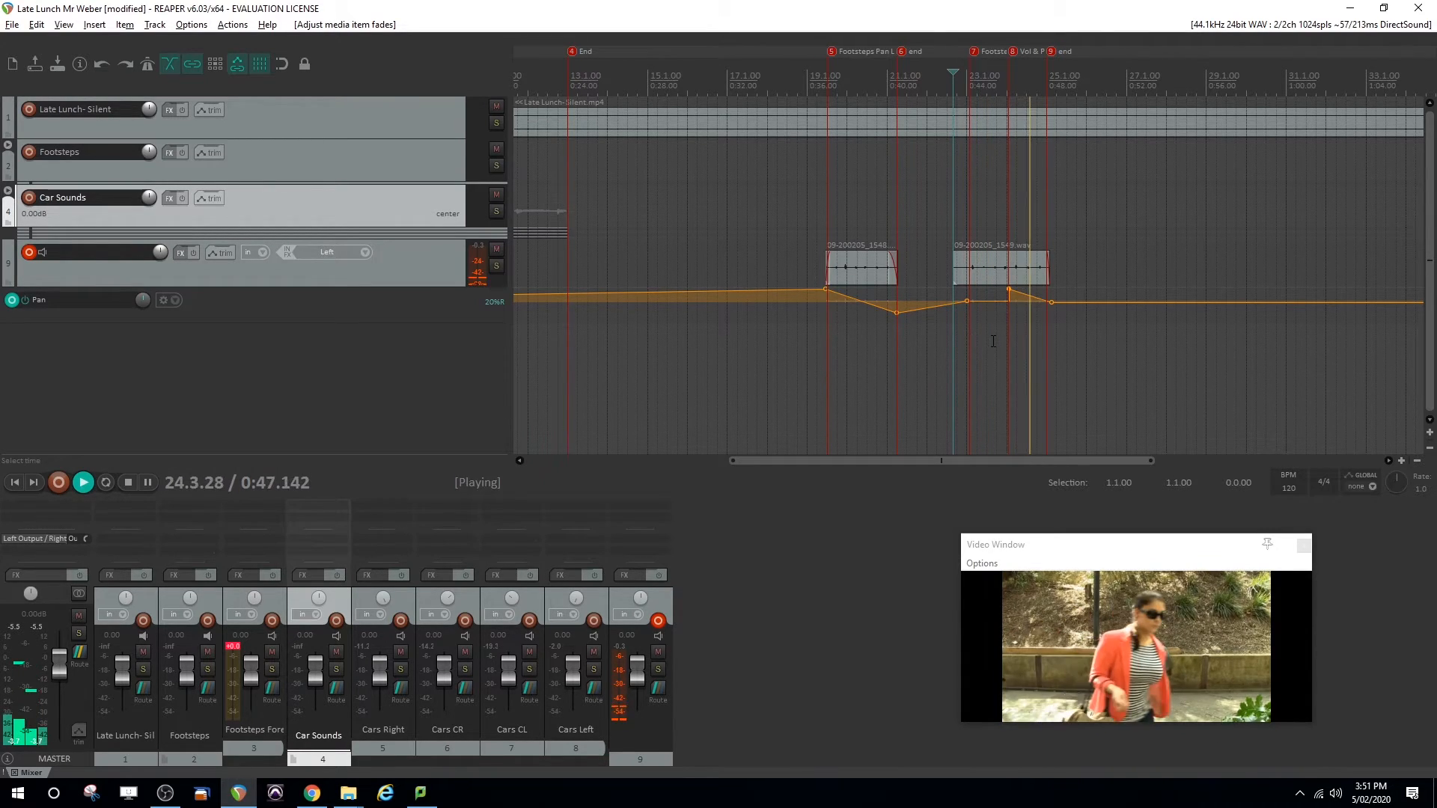
{"action": "key", "text": "space"}
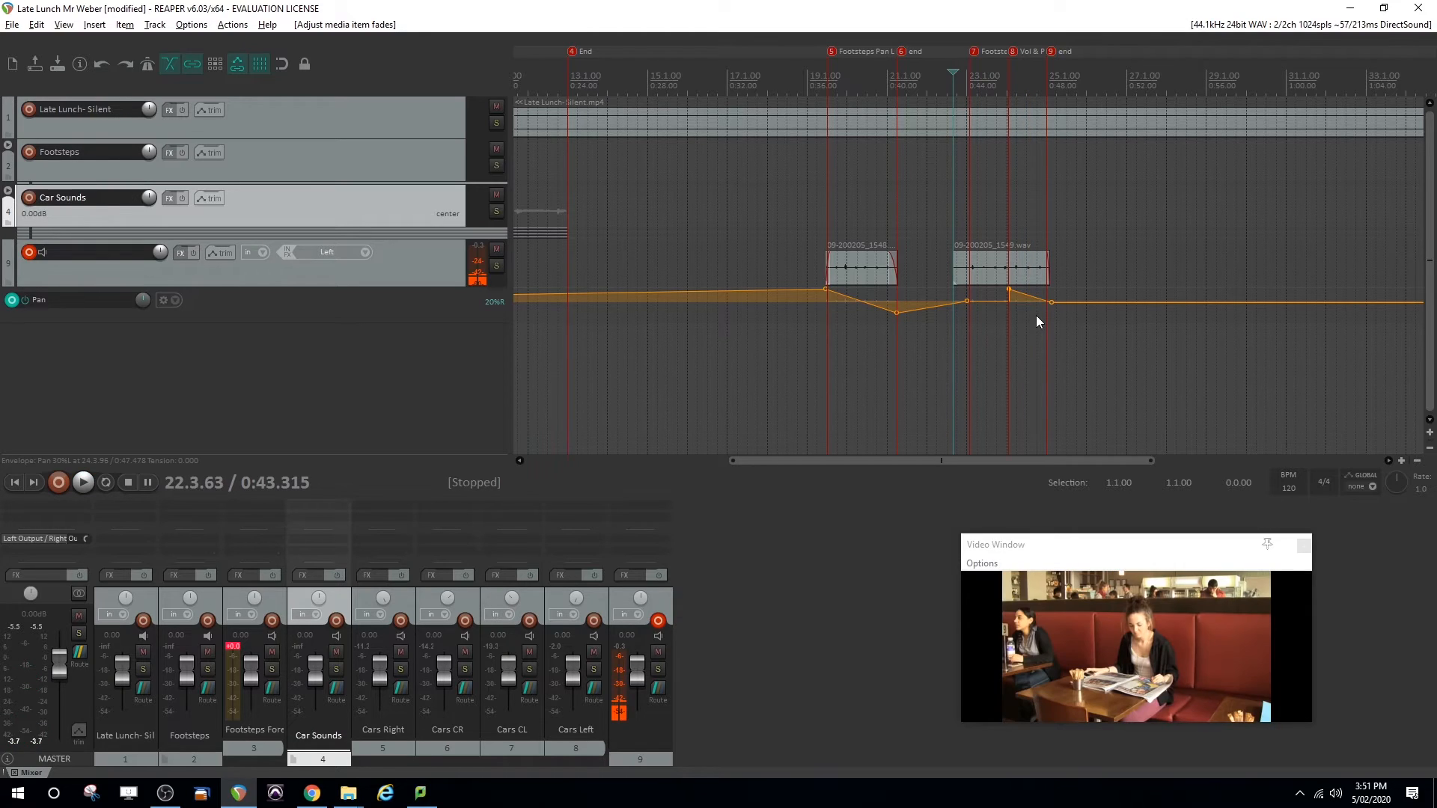
Show the volume envelope of track 9 and add volume points at markers 9 and 8
{"action": "left_click", "coordinate": [392, 268]}
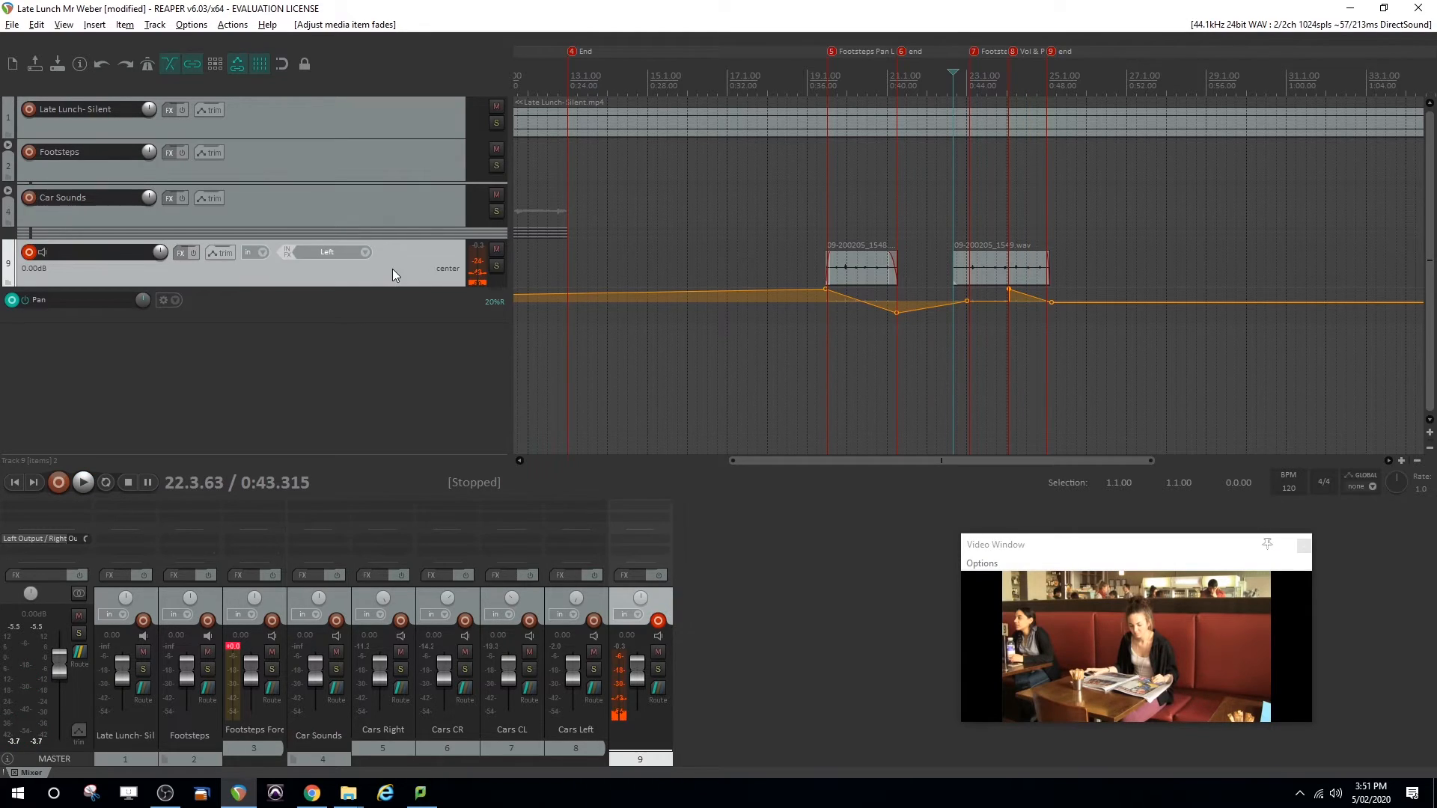
{"action": "key", "text": "v"}
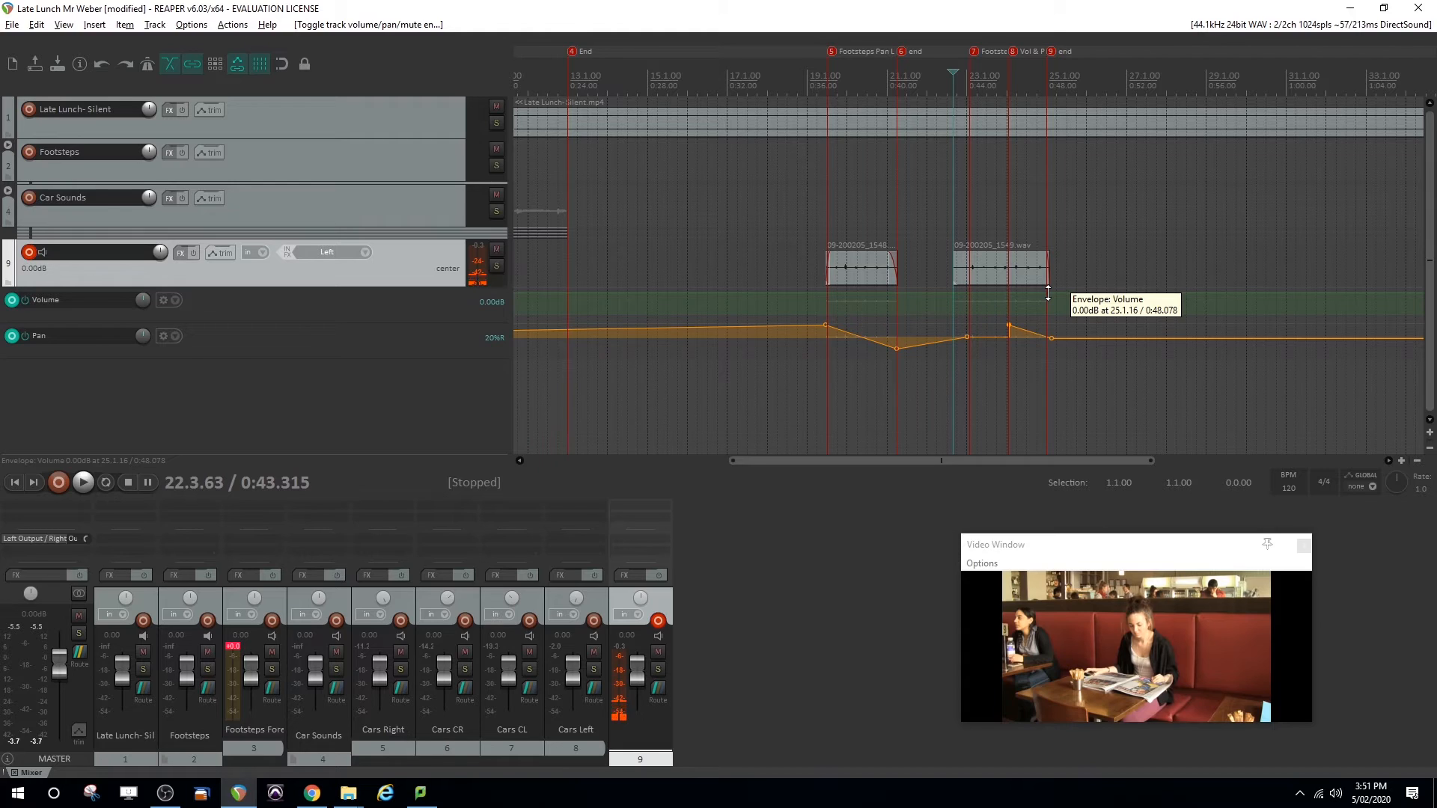
{"action": "right_click", "coordinate": [1047, 294]}
{"action": "left_click", "coordinate": [1100, 337]}
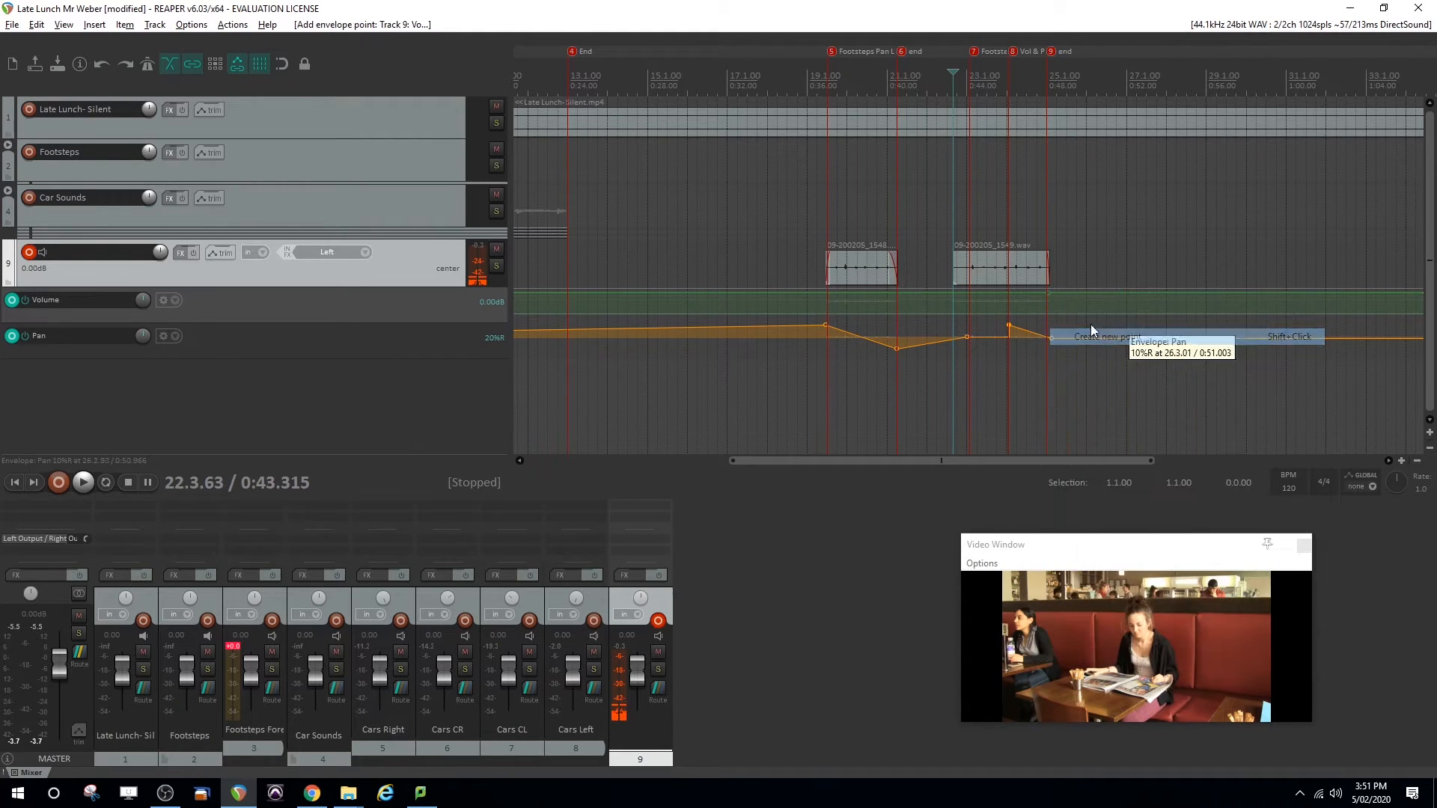
{"action": "right_click", "coordinate": [1009, 294]}
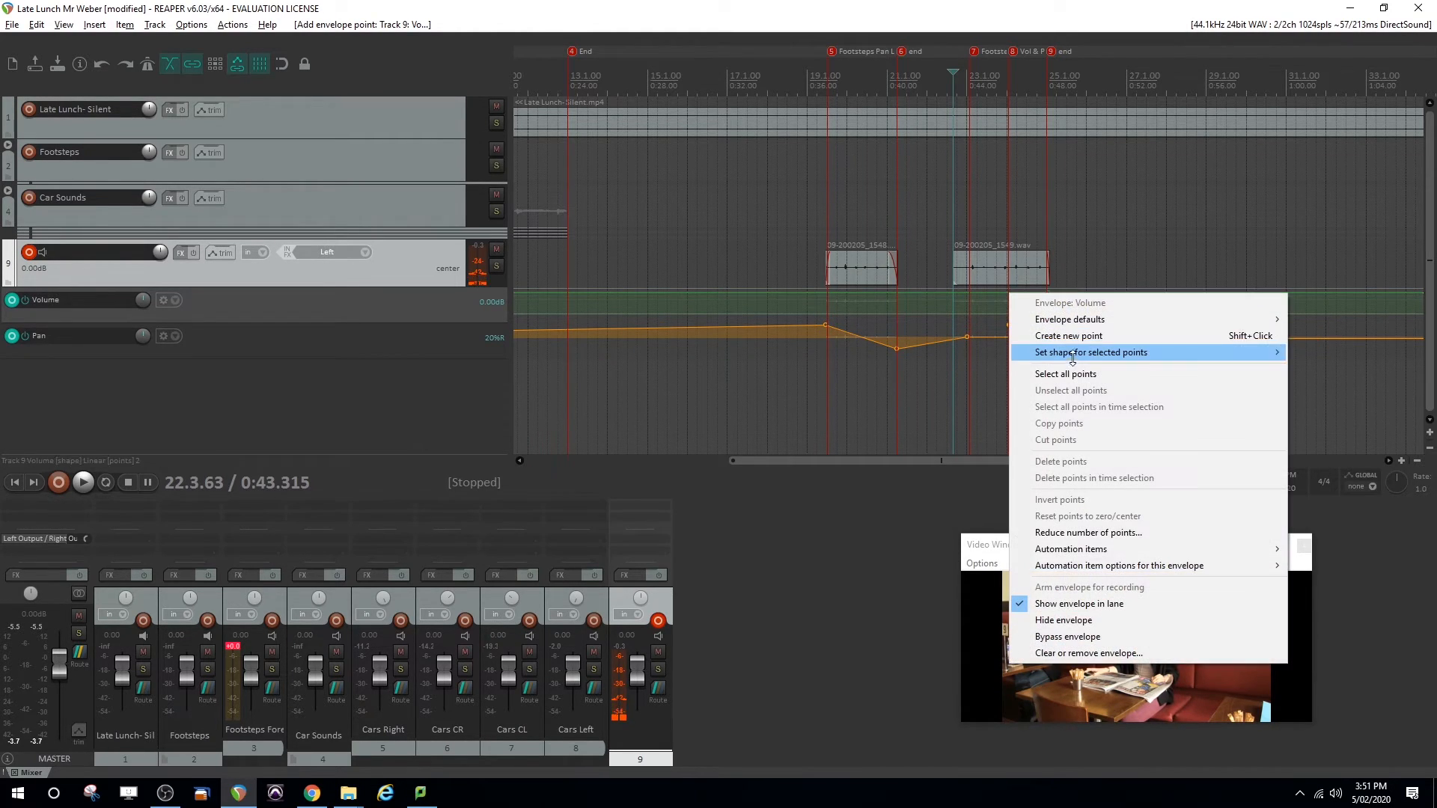
{"action": "left_click", "coordinate": [1074, 338]}
Raise the volume point at marker 9 so the footsteps get louder from marker 8, and play that passage back
{"action": "left_click_drag", "start_coordinate": [1048, 293], "coordinate": [1049, 271]}
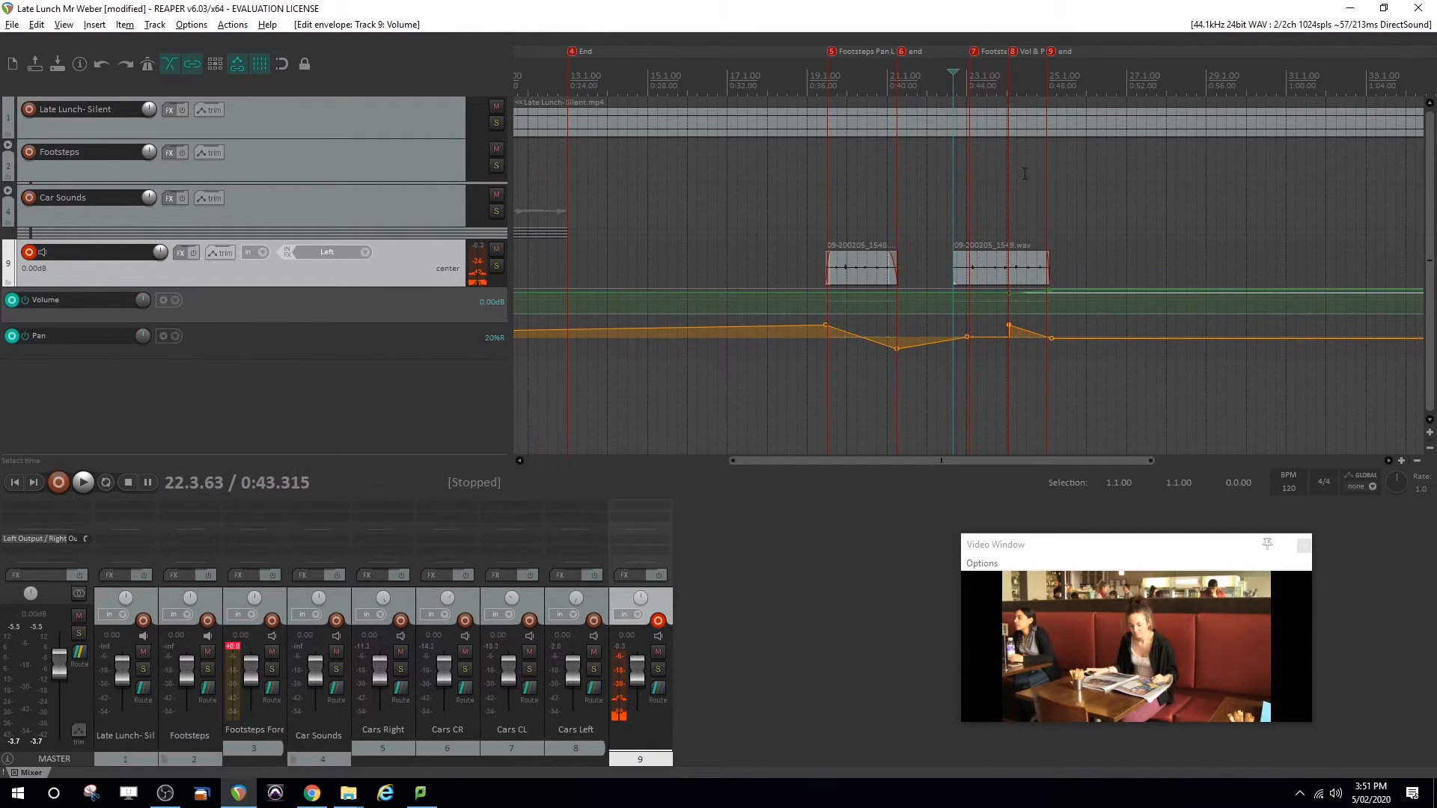
{"action": "left_click", "coordinate": [995, 81]}
{"action": "key", "text": "space"}
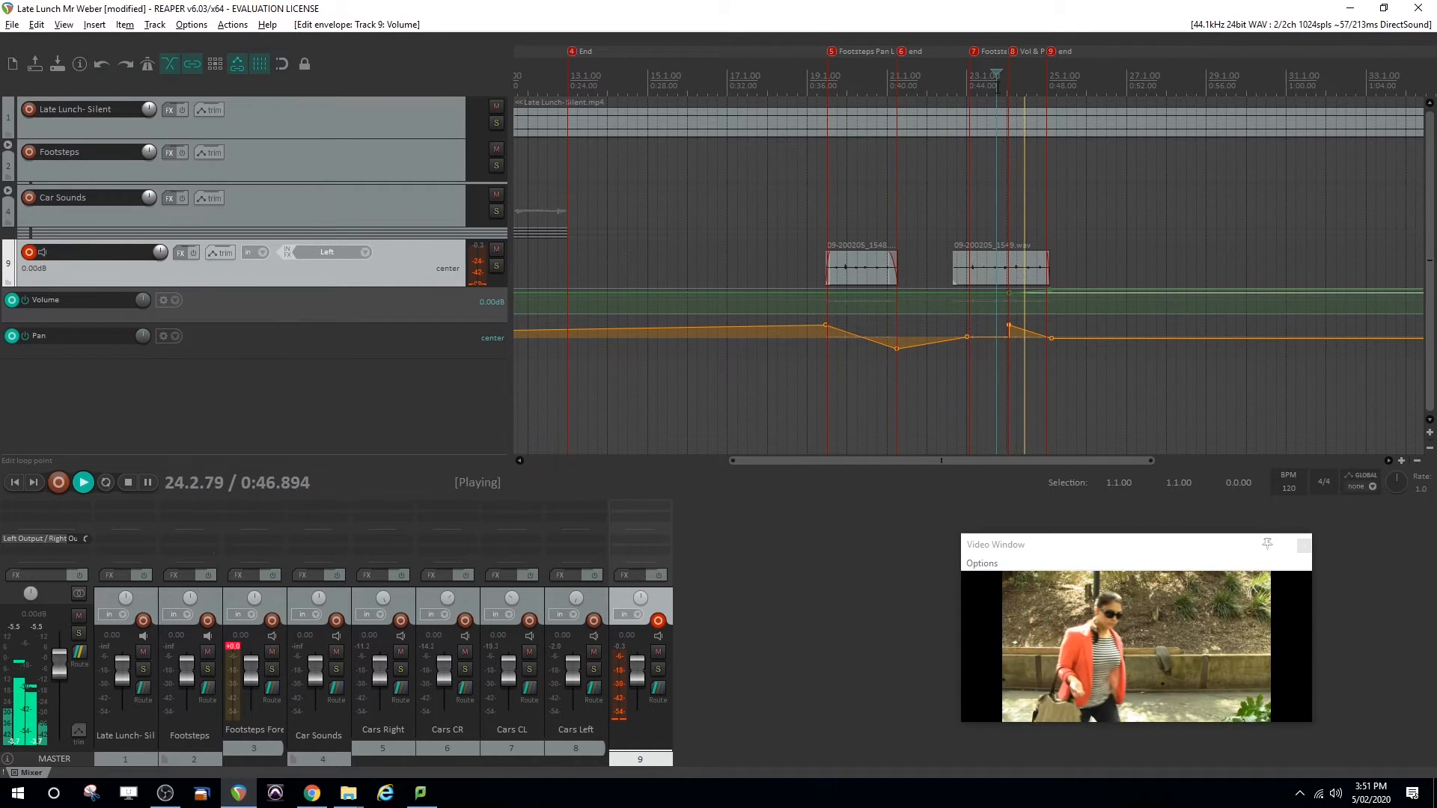
{"action": "key", "text": "space"}
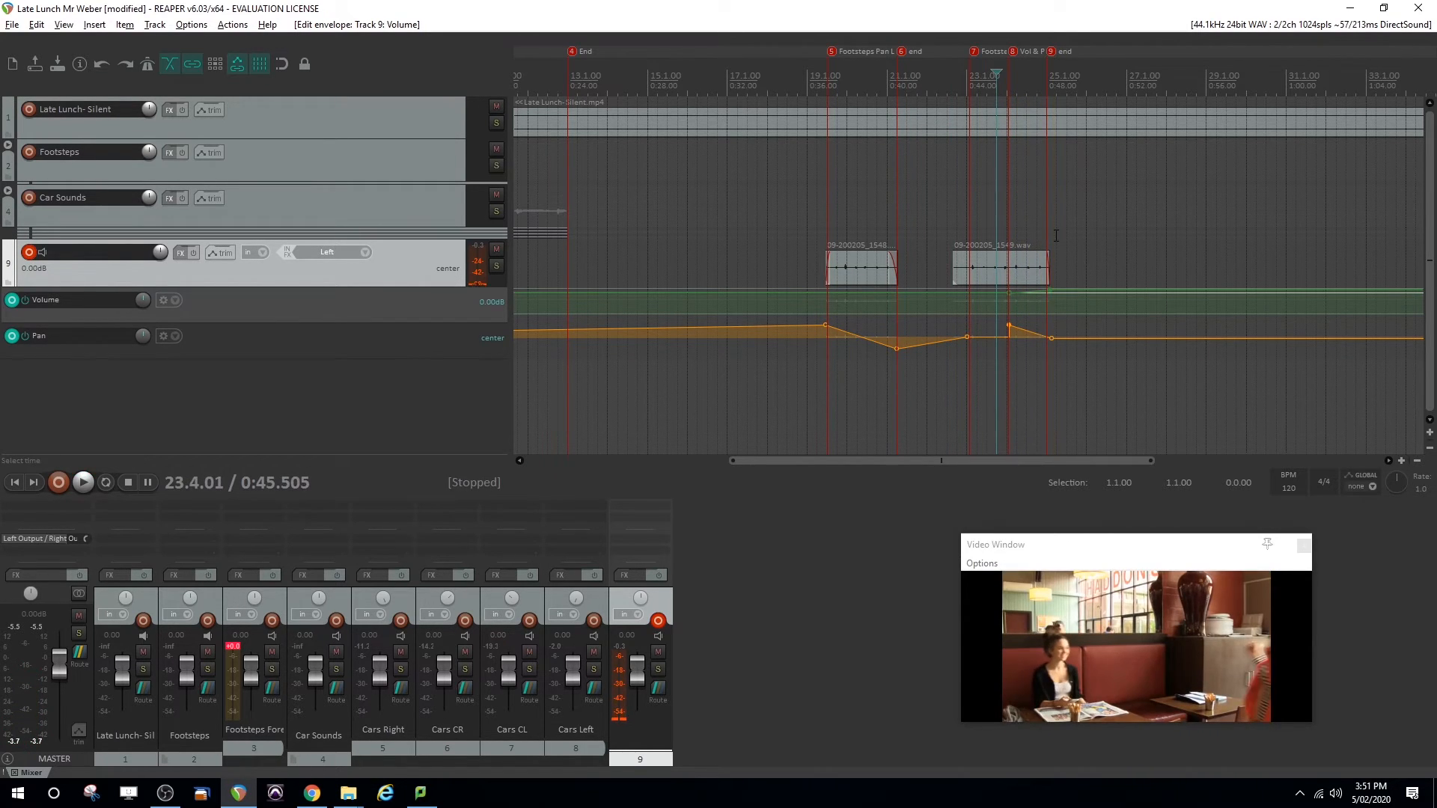
Play both footsteps clips from marker 5 onward and look over the list of envelopes available for track 9
{"action": "left_click", "coordinate": [824, 209]}
{"action": "key", "text": "space"}
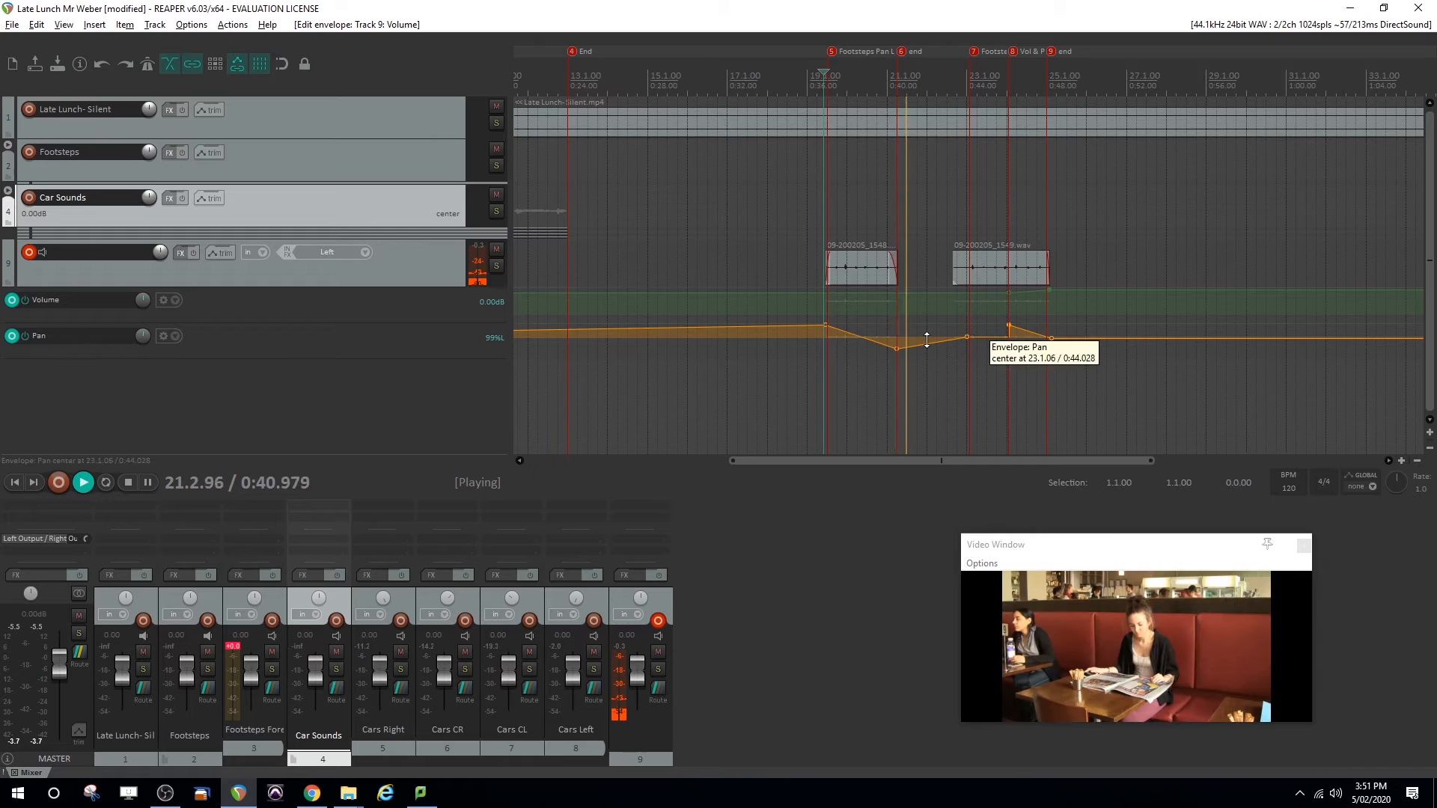
{"action": "left_click", "coordinate": [219, 253]}
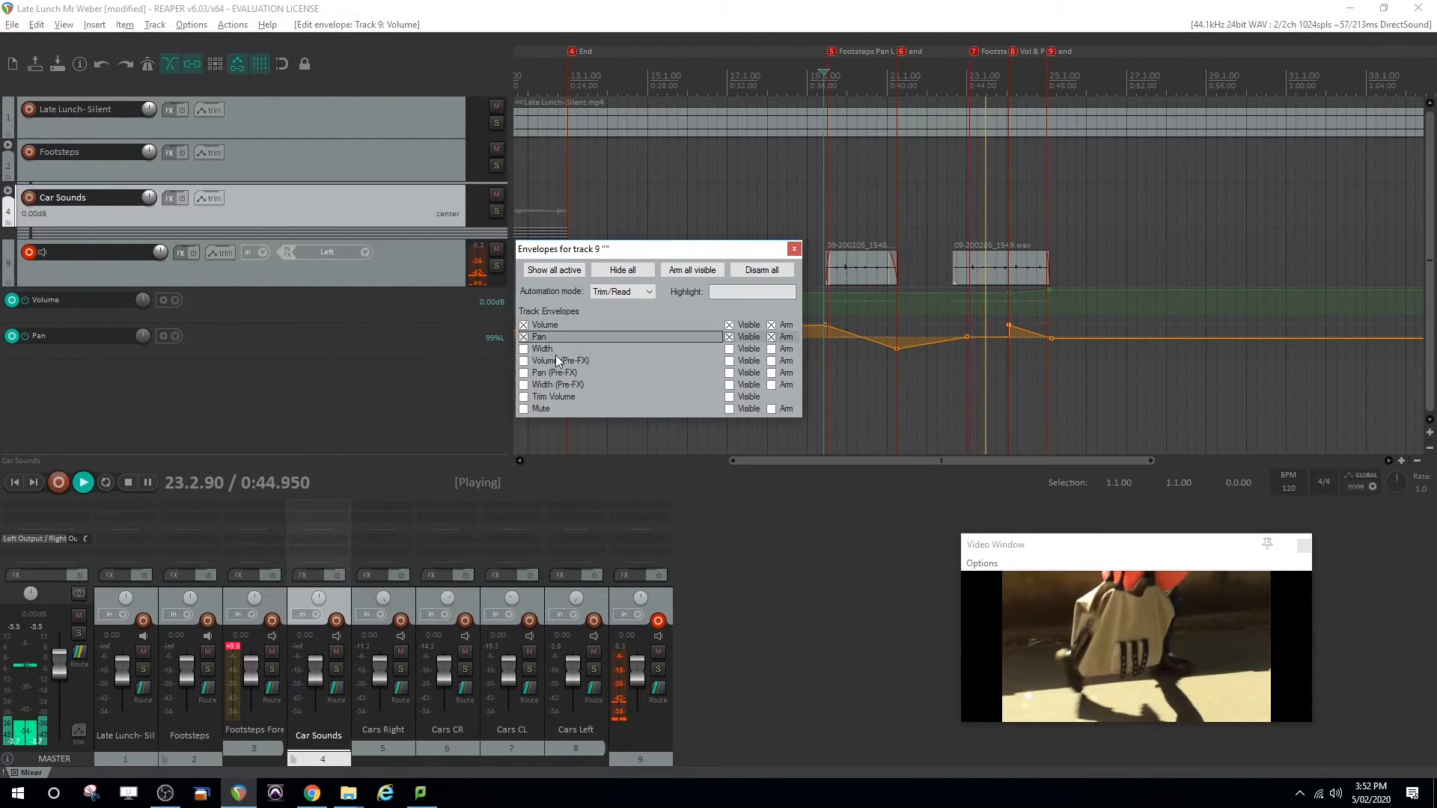
{"action": "left_click", "coordinate": [793, 249]}
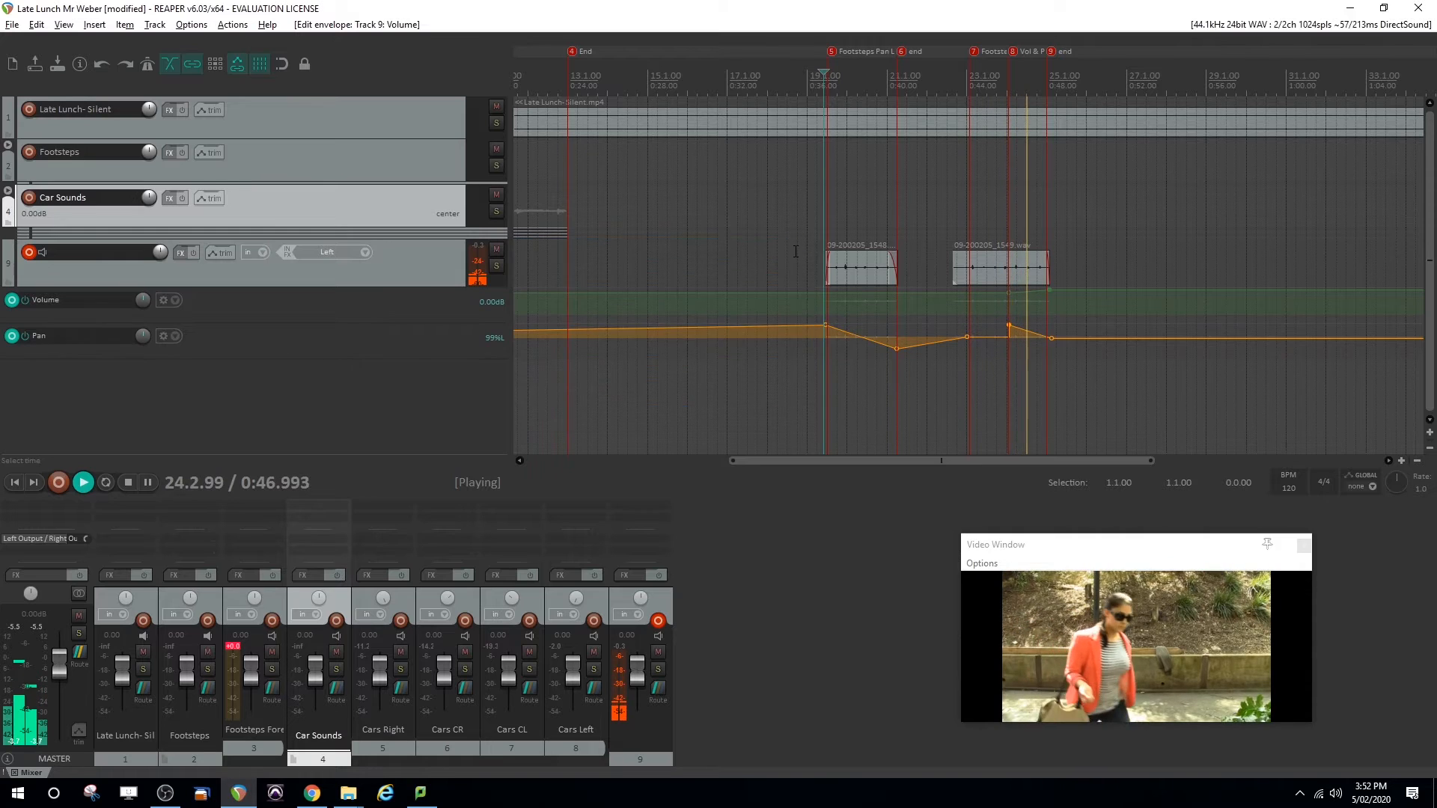
{"action": "key", "text": "space"}
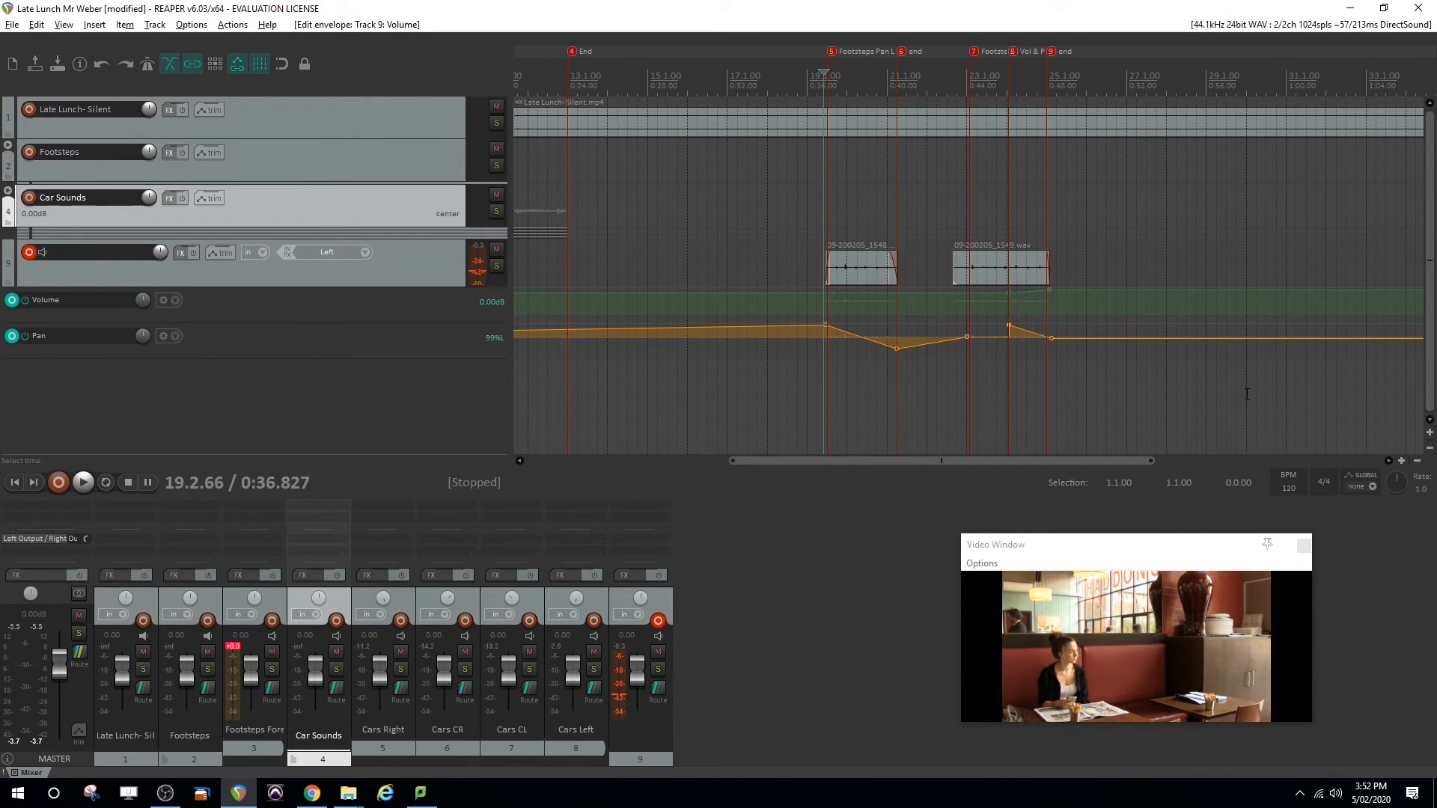
Expand the Car Sounds and Footsteps folders and fit all tracks and clips in the arrange view
{"action": "left_click", "coordinate": [1416, 466]}
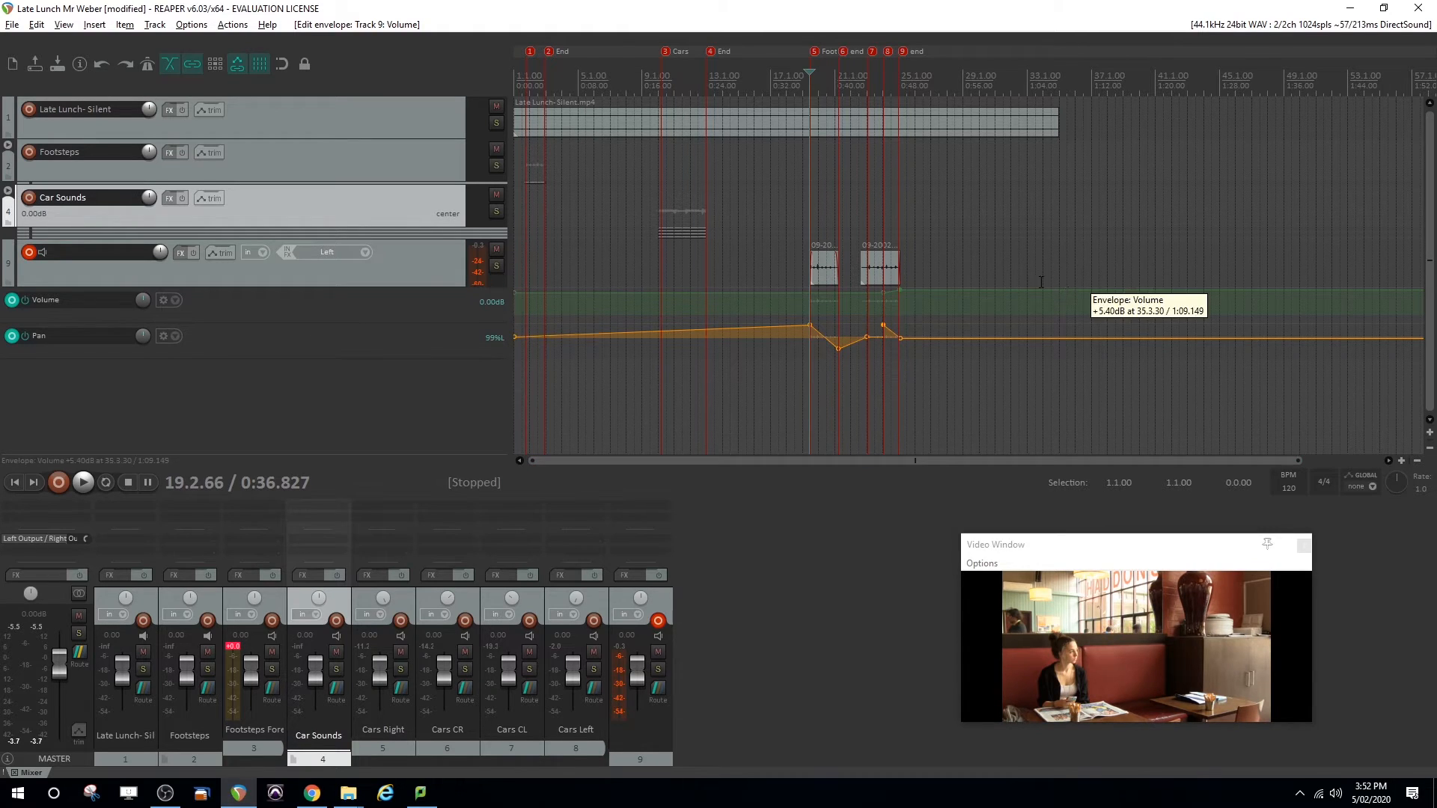
{"action": "left_click", "coordinate": [8, 190]}
{"action": "left_click", "coordinate": [9, 148]}
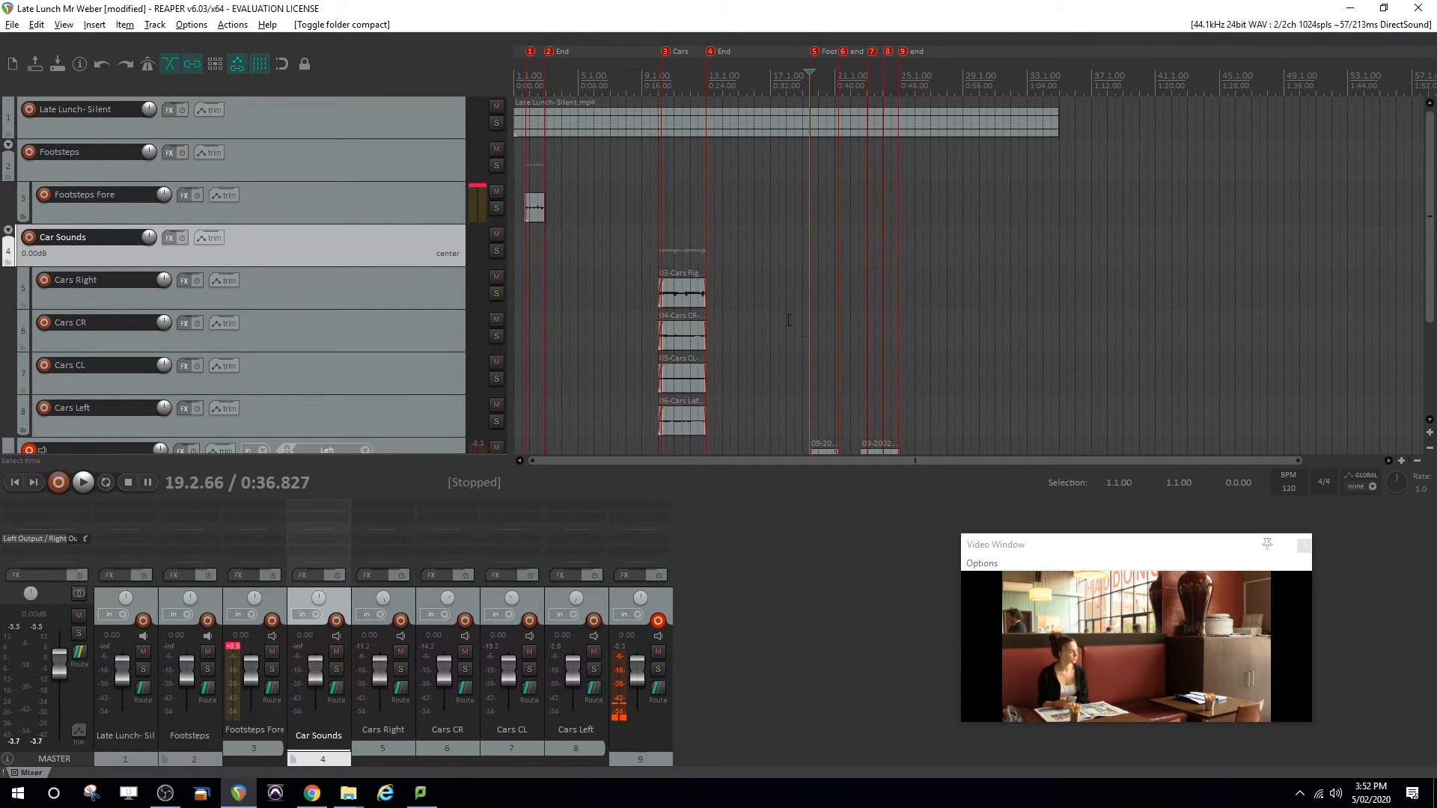
{"action": "scroll", "coordinate": [780, 316], "scroll_direction": "down", "scroll_amount": 3}
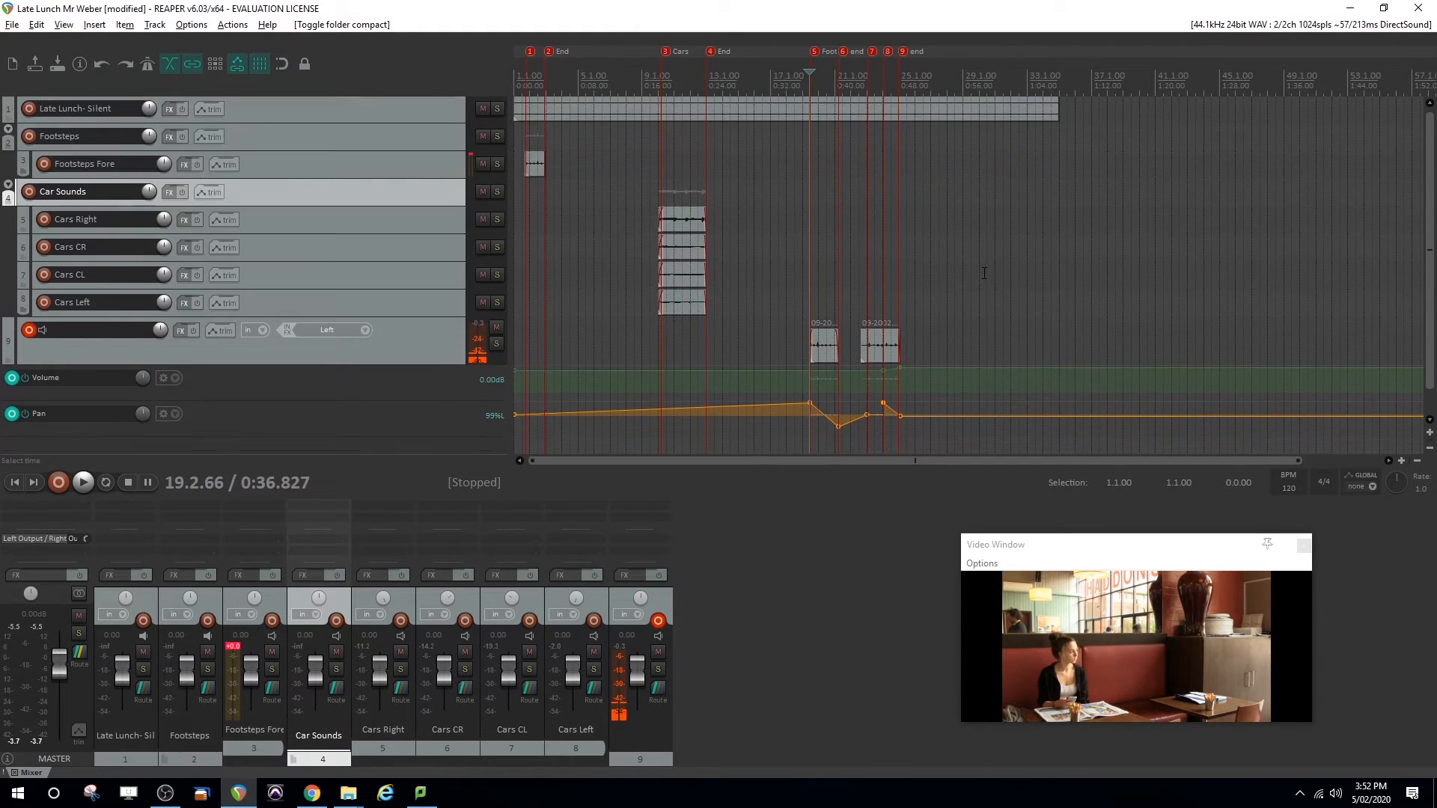
{"action": "scroll", "coordinate": [982, 275], "scroll_direction": "up", "scroll_amount": 2}
{"action": "scroll", "coordinate": [983, 275], "scroll_direction": "down", "scroll_amount": 3}
{"action": "scroll", "coordinate": [983, 276], "scroll_direction": "up", "scroll_amount": 2}
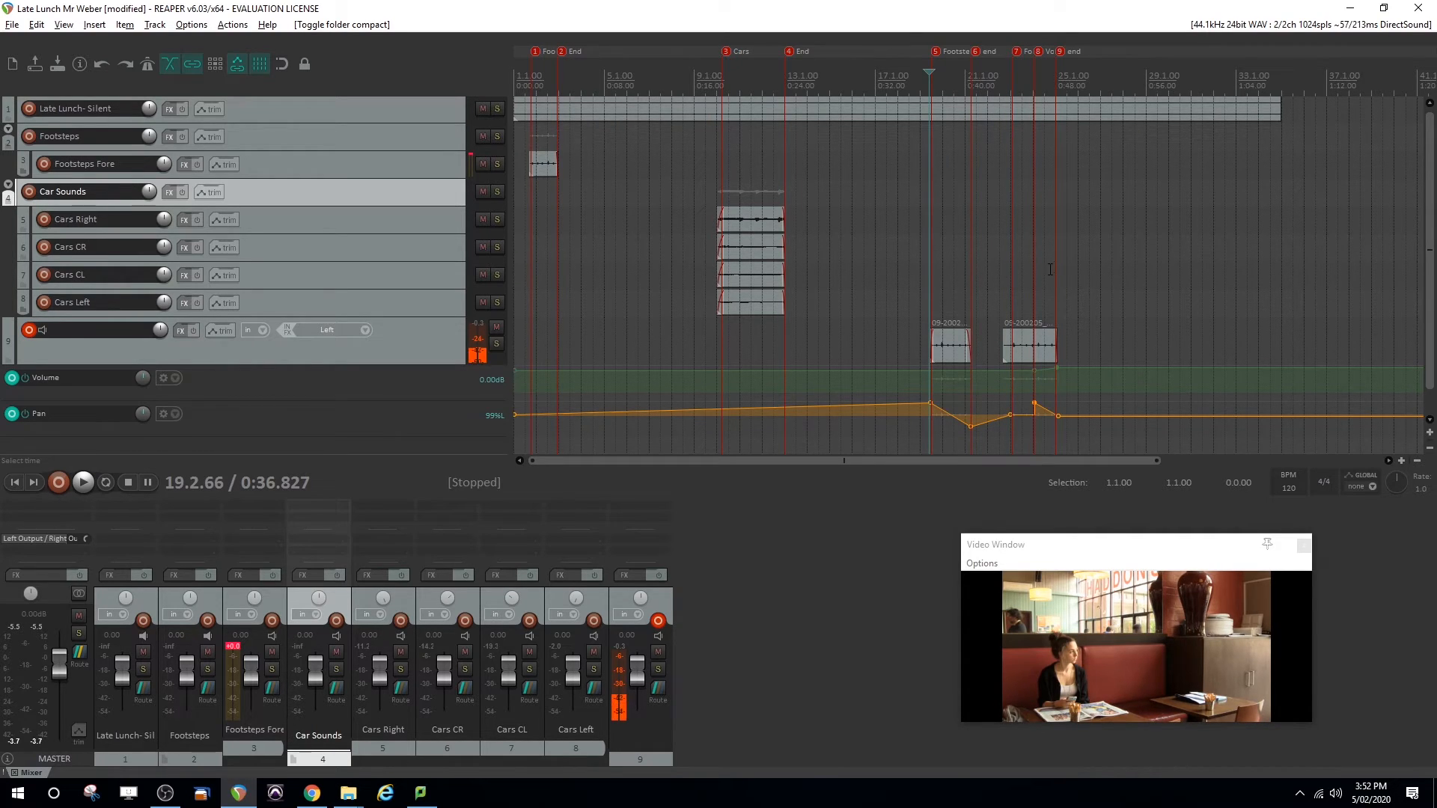
Tidy the layout by moving the Video Window and slightly narrowing the track control area, and save the project
{"action": "left_click_drag", "start_coordinate": [1097, 543], "coordinate": [994, 532]}
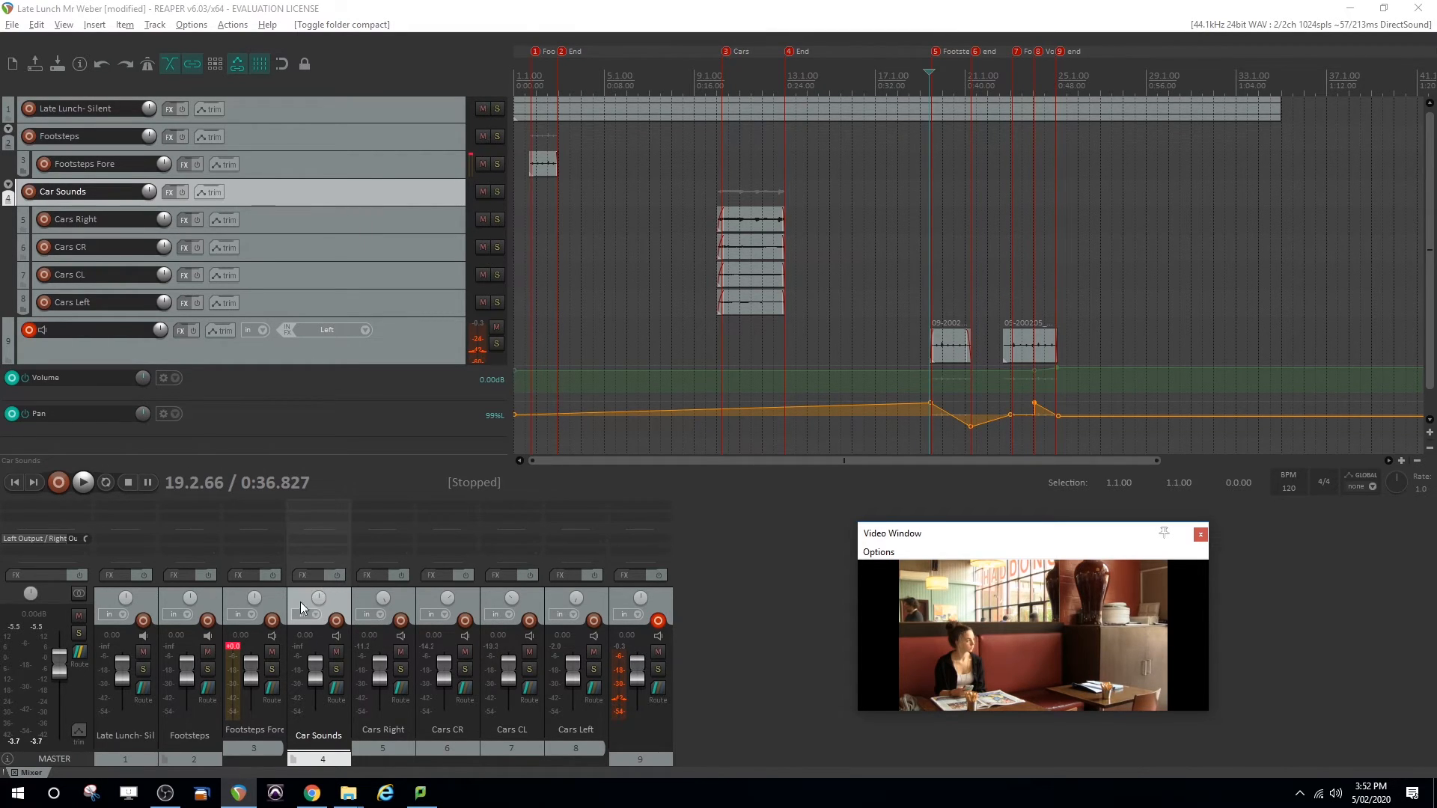
{"action": "left_click", "coordinate": [511, 229]}
{"action": "mouse_move", "coordinate": [511, 230]}
{"action": "left_mouse_down"}
{"action": "mouse_move", "coordinate": [627, 232]}
{"action": "mouse_move", "coordinate": [496, 233]}
{"action": "left_mouse_up"}
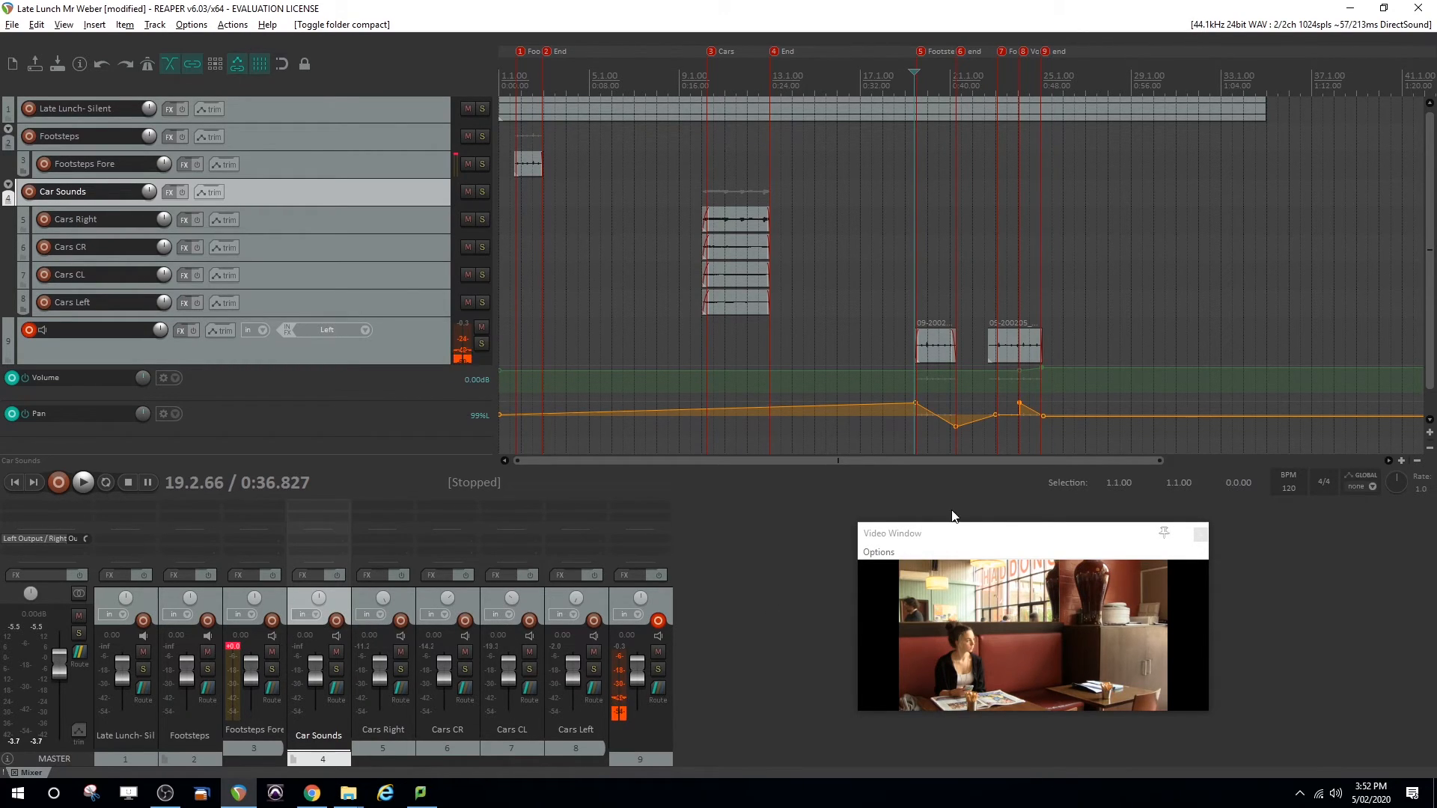
{"action": "key", "text": "ctrl+s"}
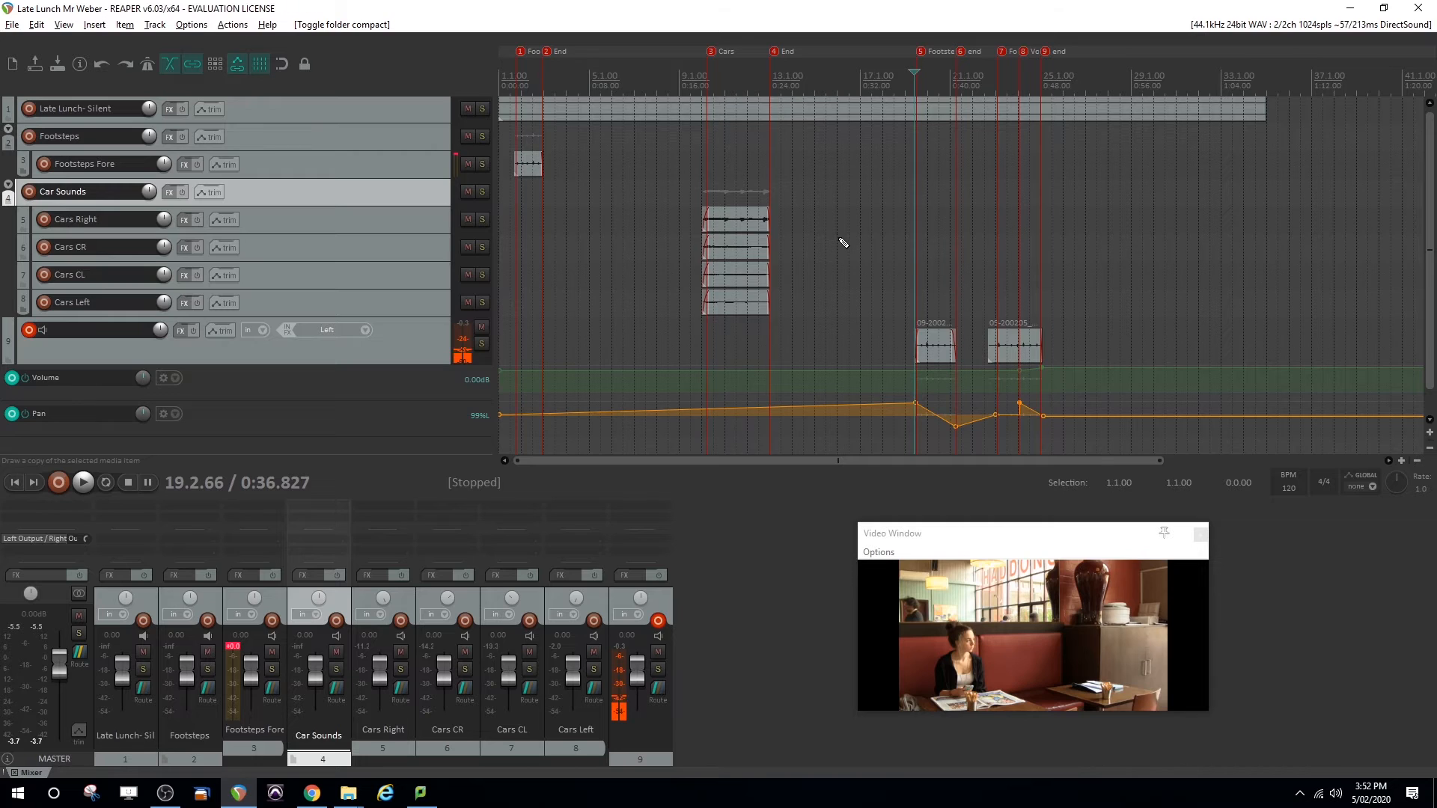
Open the render settings and choose Video (ffmpeg/libav encoder) as output format with the AVI container
{"action": "left_click", "coordinate": [12, 23]}
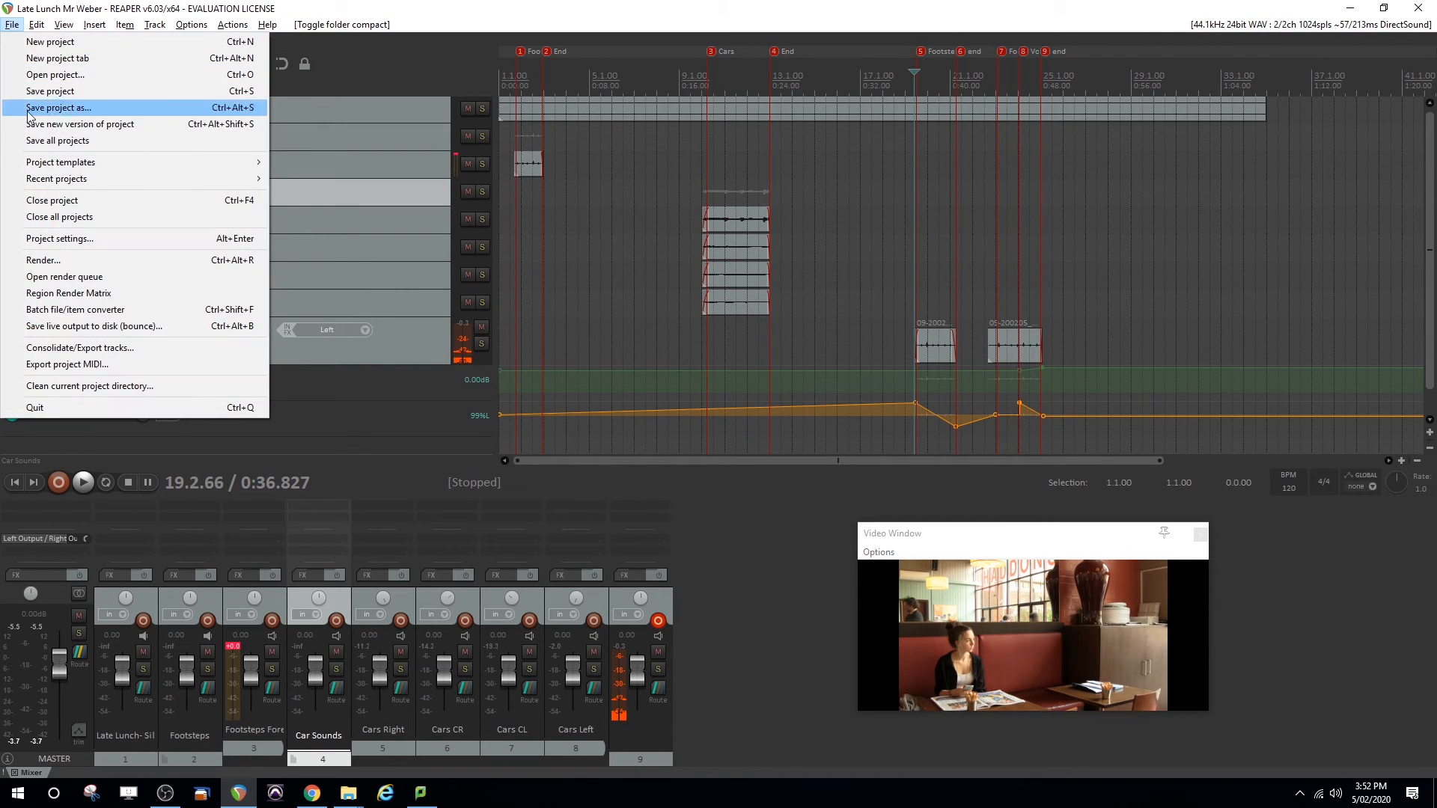
{"action": "left_click", "coordinate": [98, 264]}
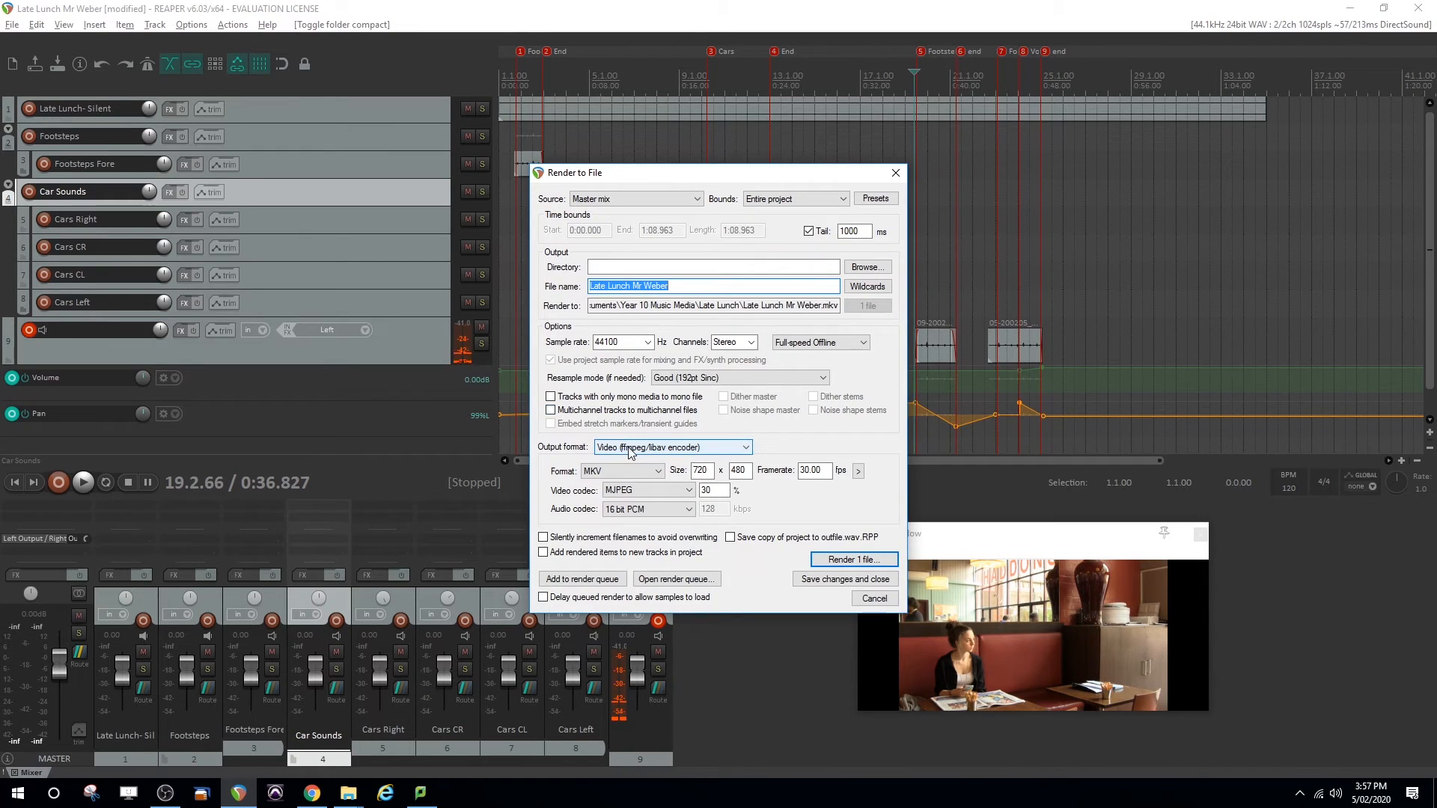
{"action": "left_click", "coordinate": [629, 448]}
{"action": "left_click", "coordinate": [629, 537]}
{"action": "left_click", "coordinate": [621, 471]}
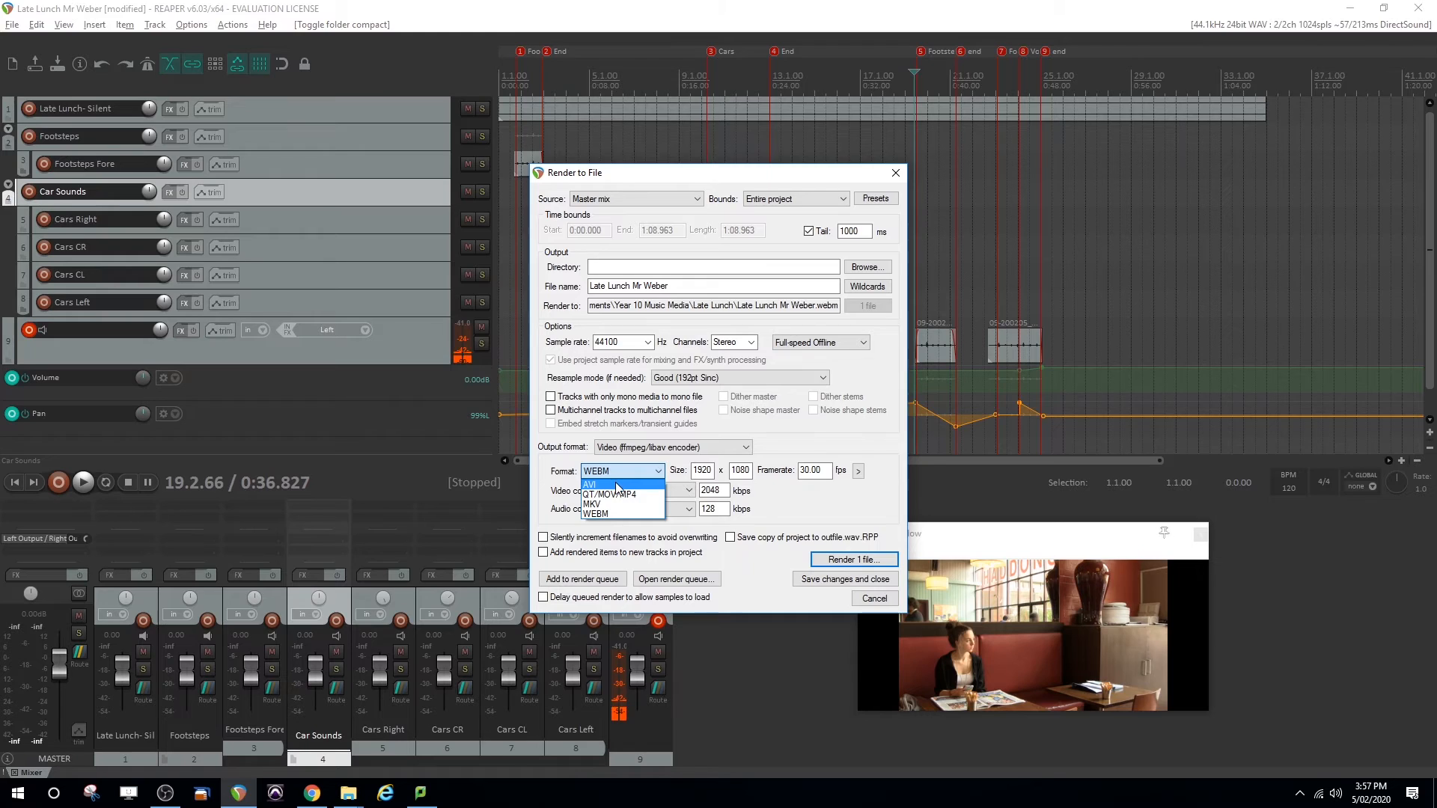
{"action": "left_click", "coordinate": [616, 486]}
Set the video codec to MJPEG at 30% quality with a 720 x 480 frame size, and render the file
{"action": "left_click", "coordinate": [661, 494]}
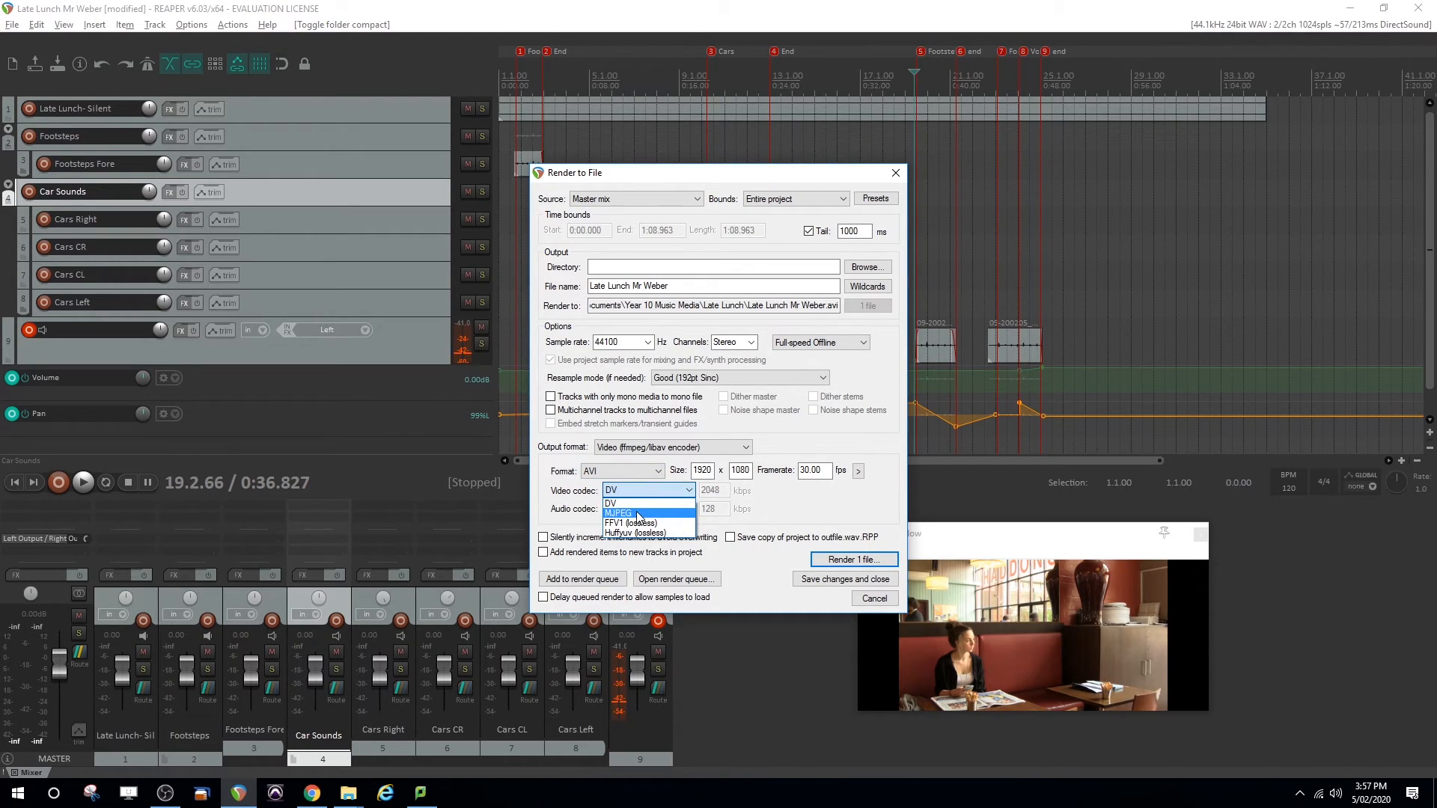
{"action": "left_click", "coordinate": [638, 514]}
{"action": "double_click", "coordinate": [707, 490]}
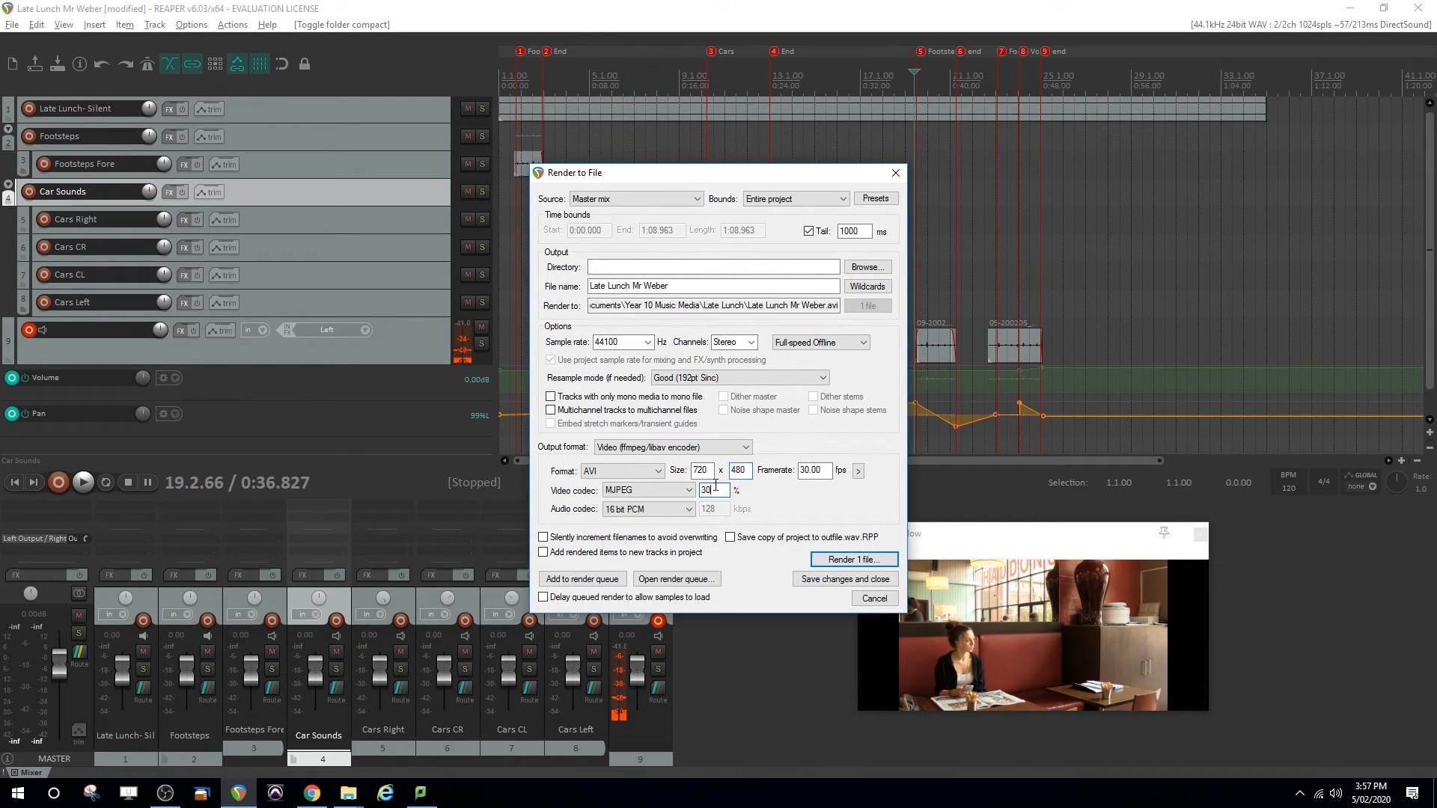
{"action": "left_click", "coordinate": [843, 561]}
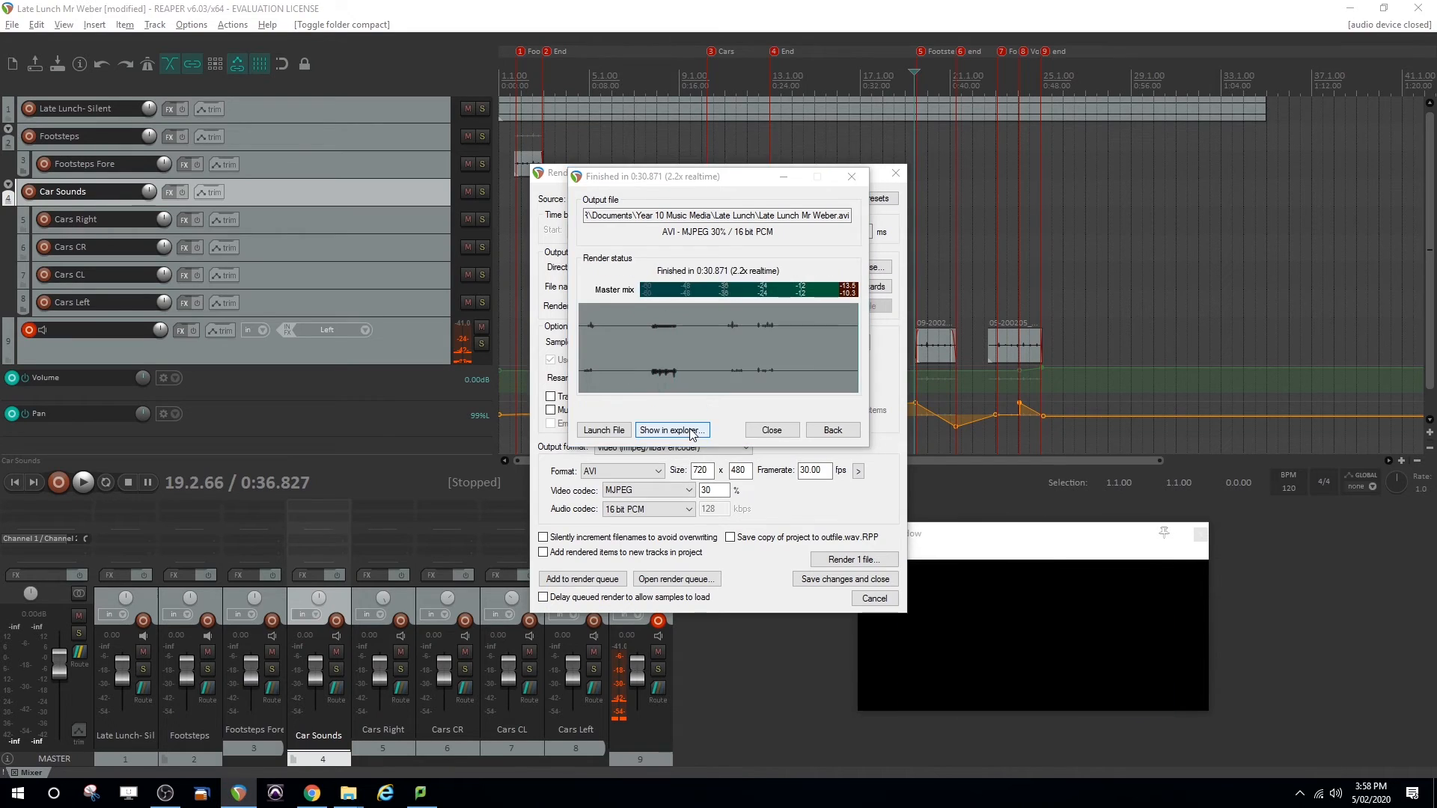
Show the finished AVI file in its Late Lunch folder, return to REAPER and close the render report
{"action": "left_click", "coordinate": [692, 431]}
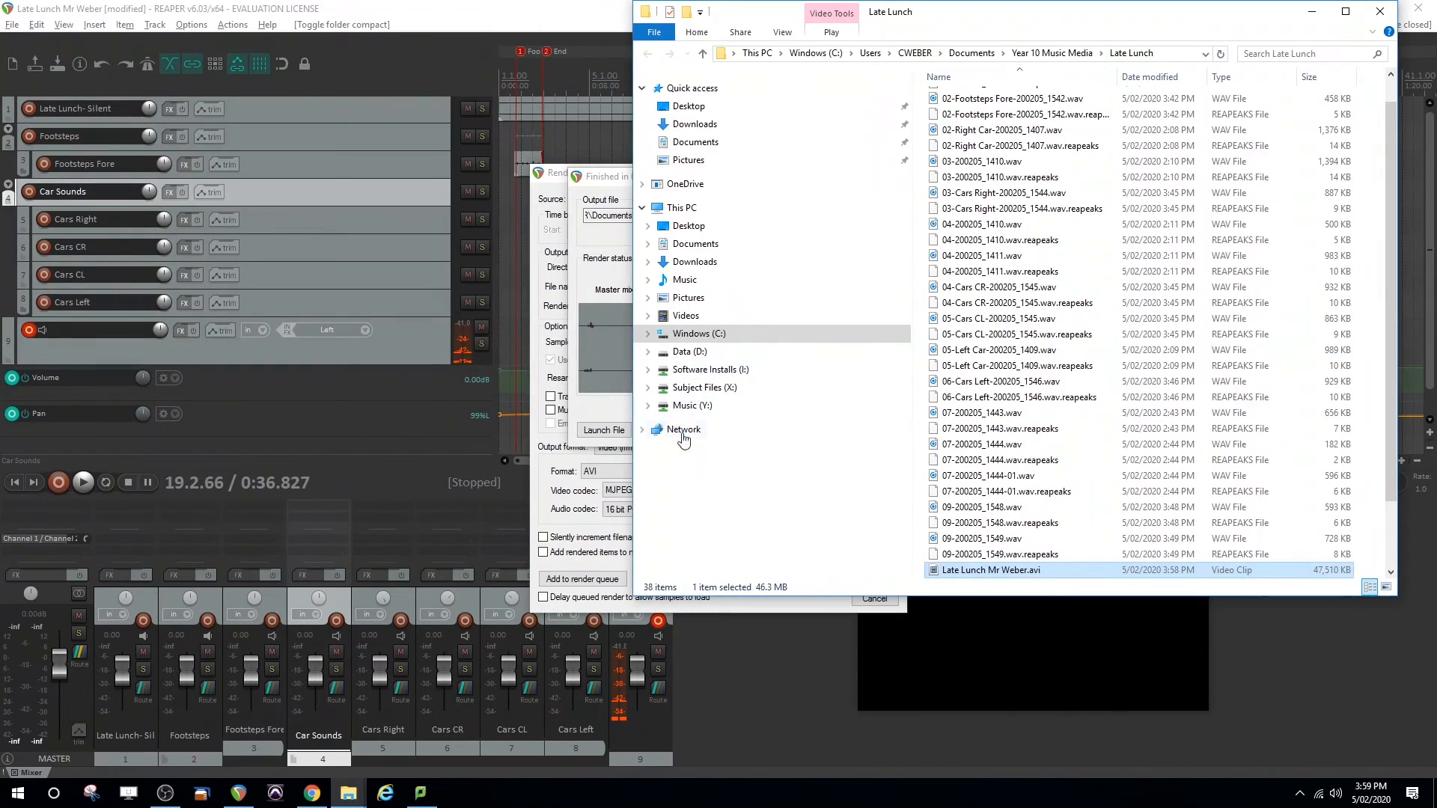
{"action": "left_click", "coordinate": [737, 491]}
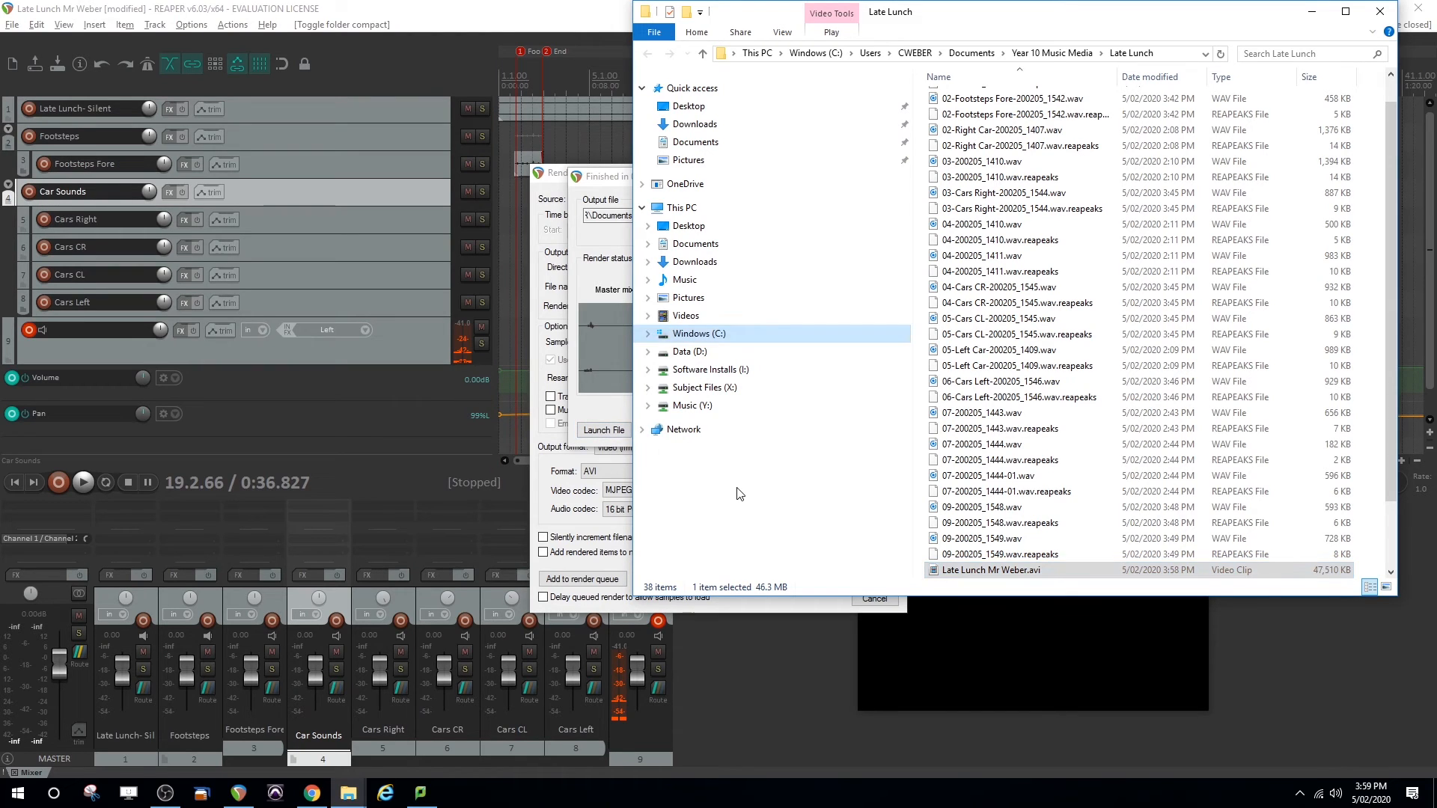
{"action": "left_click", "coordinate": [613, 185]}
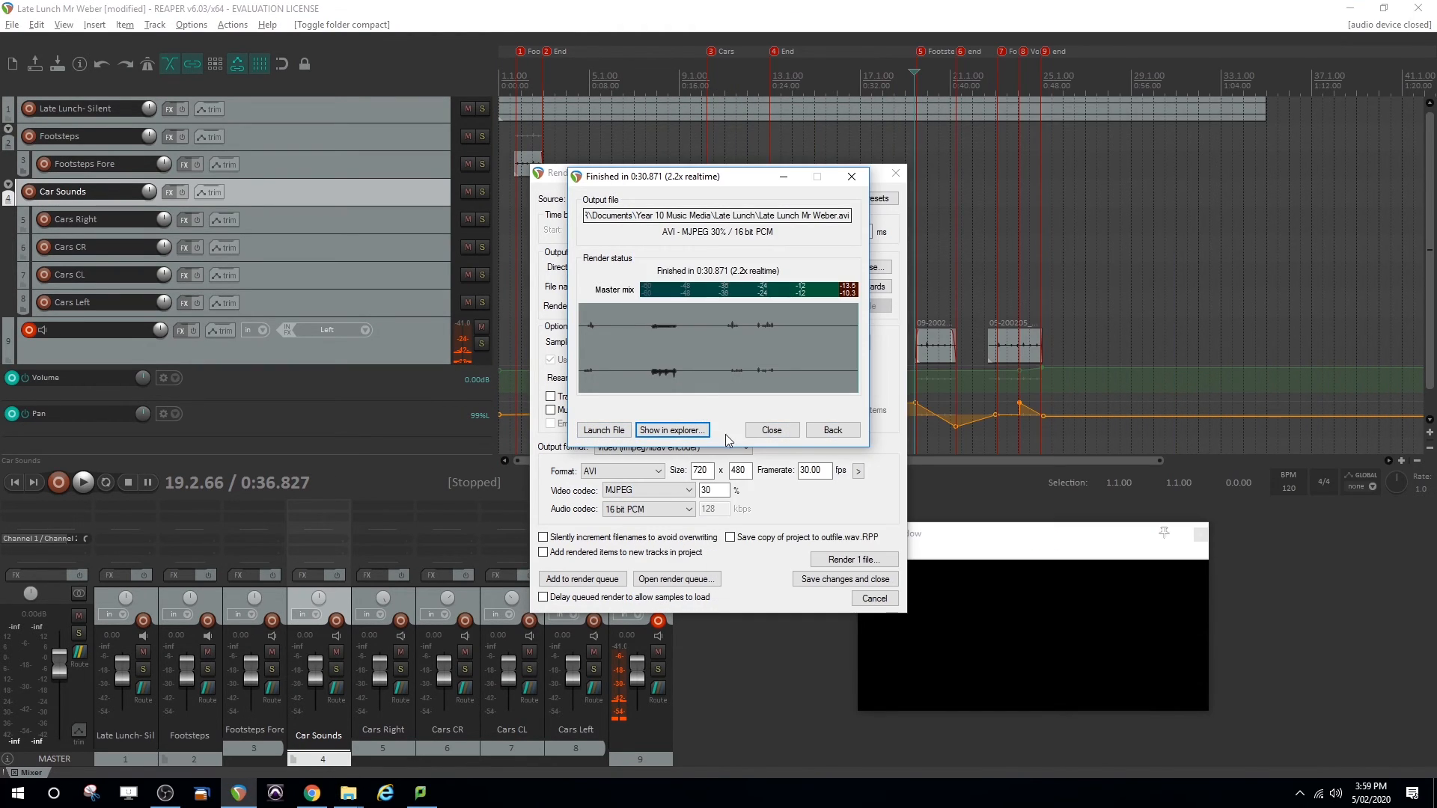
{"action": "left_click", "coordinate": [771, 430]}
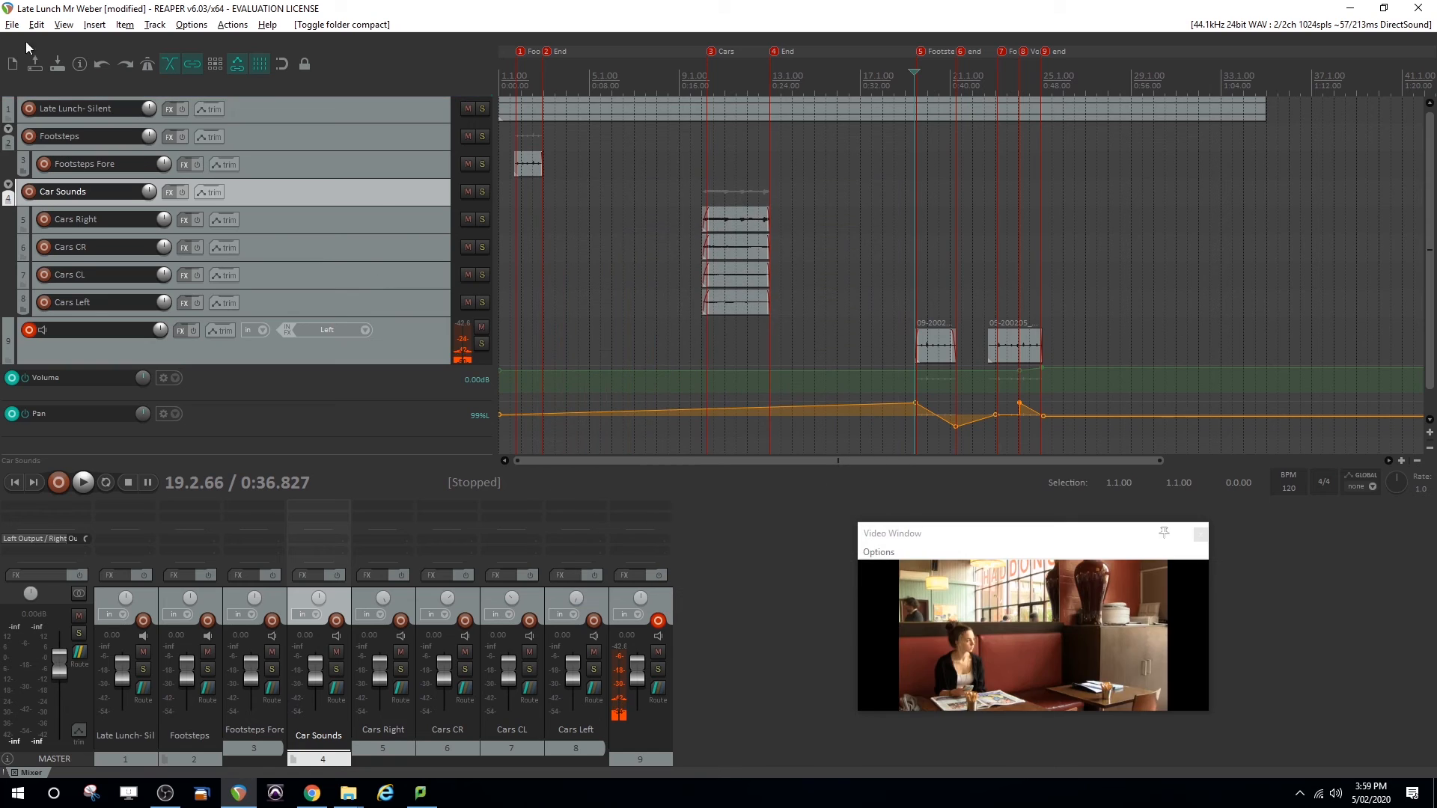
Reopen the render settings for the project
{"action": "left_click", "coordinate": [10, 25]}
{"action": "left_click", "coordinate": [82, 262]}
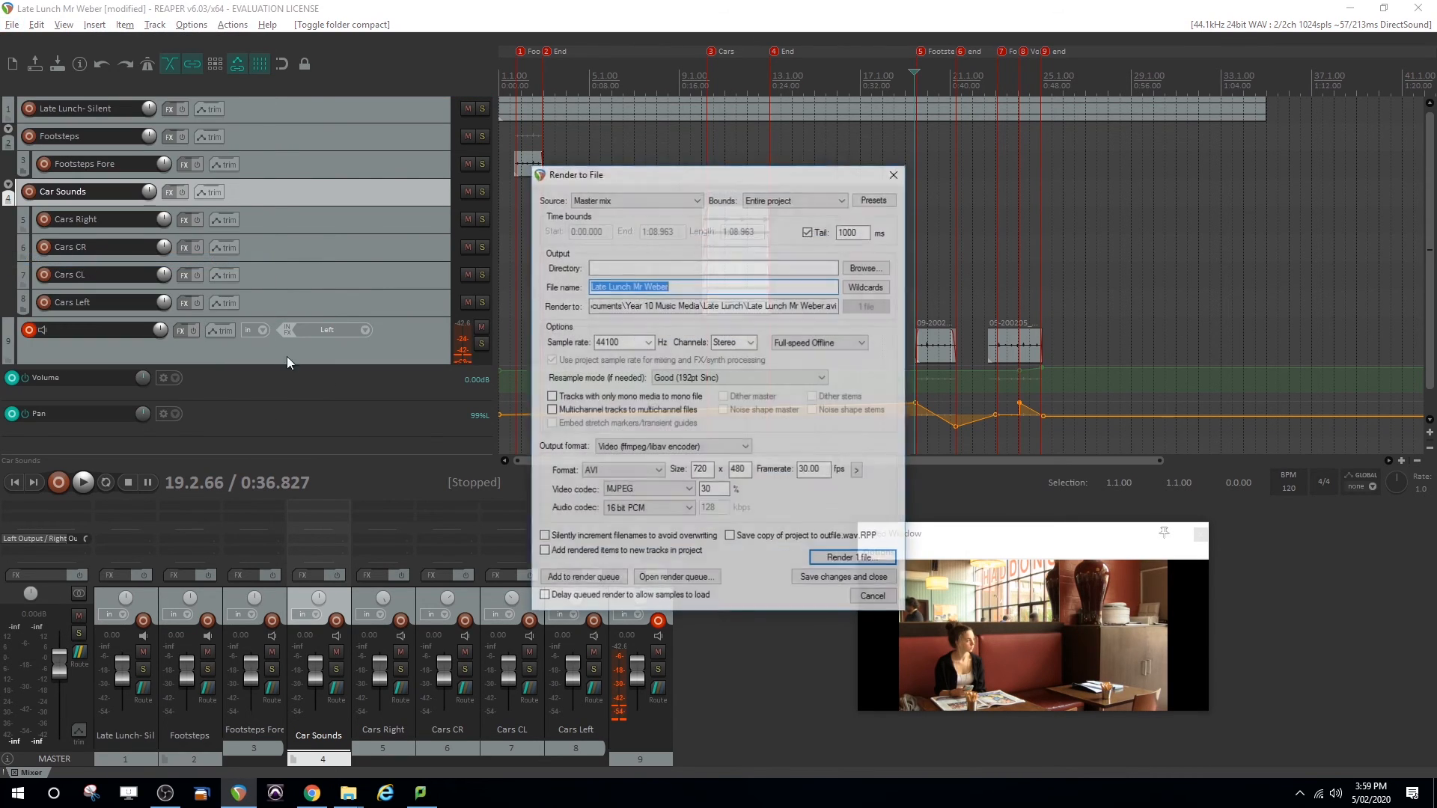